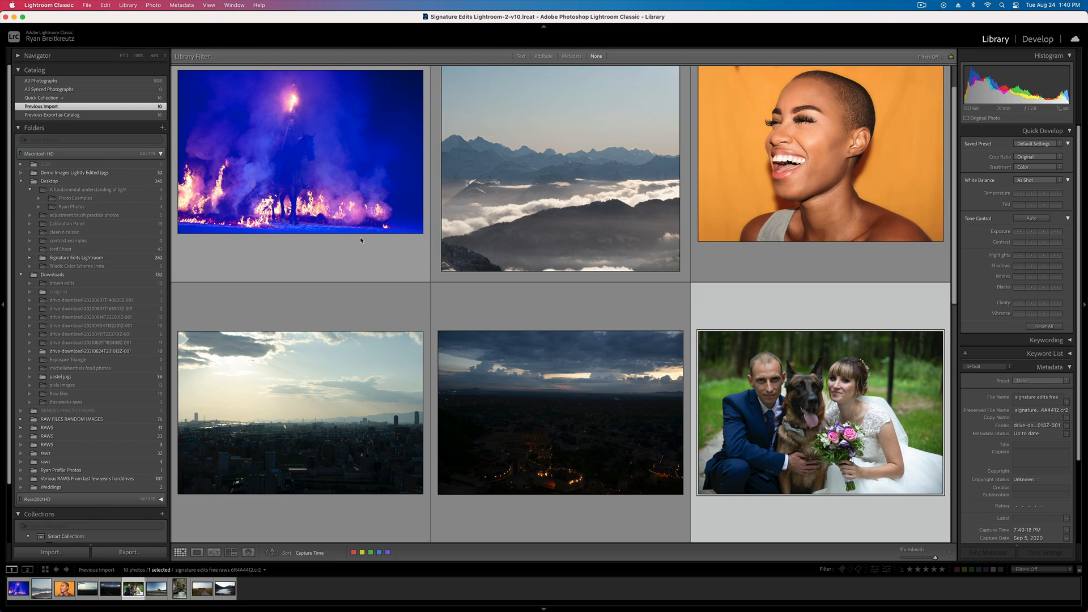
- Switch to Chrome to view the Signature Edits free raw photos page and its address, and return to Lightroom Classic
key(ctrl+Left)
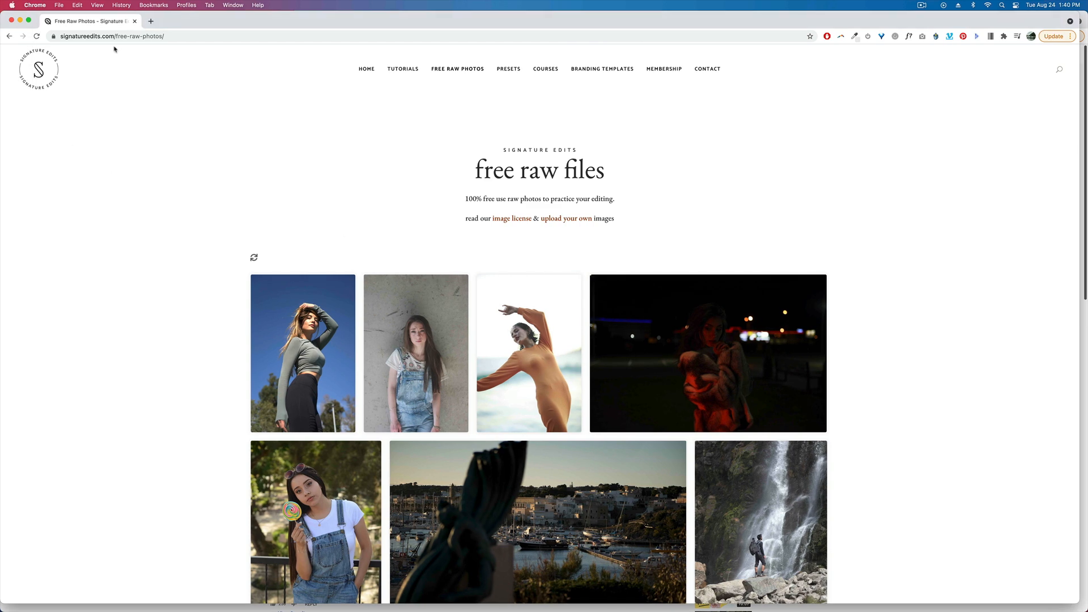
drag(105, 36, 206, 36)
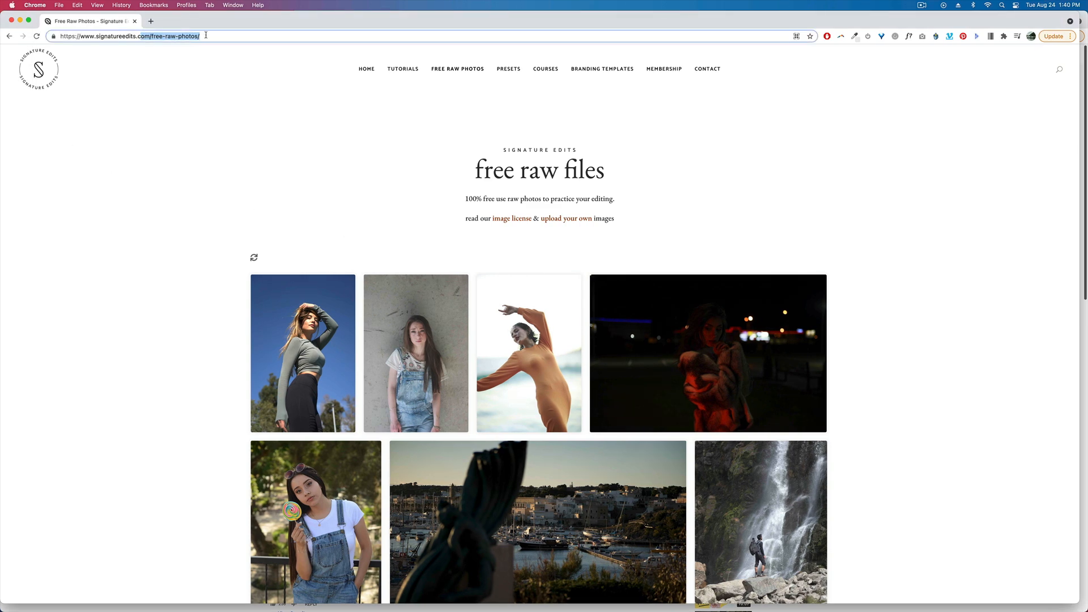
key(ctrl+Right)
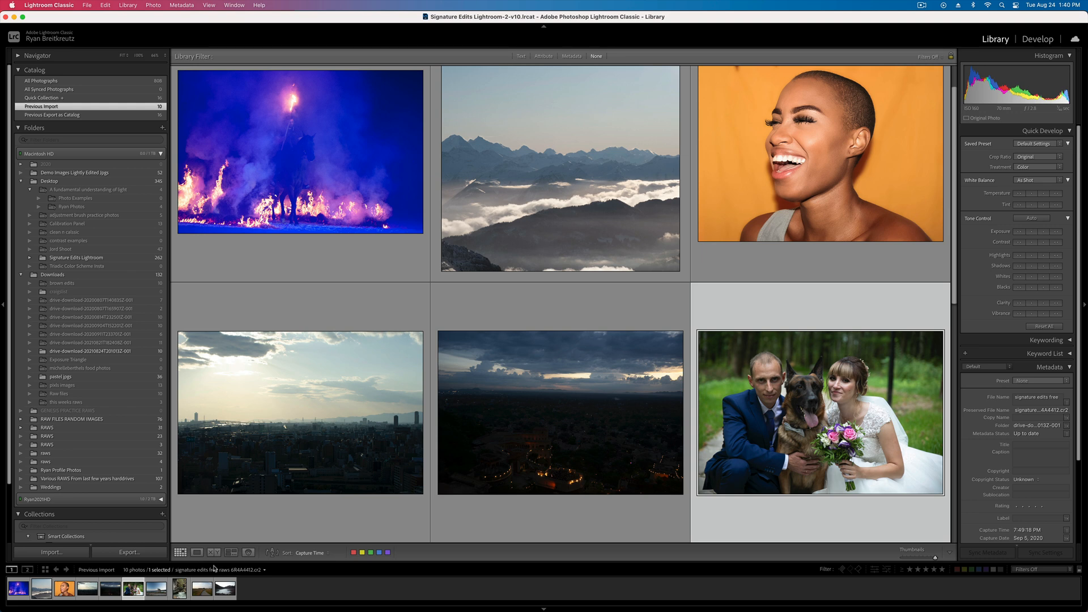
- Open the mountain-and-clouds photo tag Lucerne (21).RAF for editing in Develop with the Basic adjustments in view
click(64, 589)
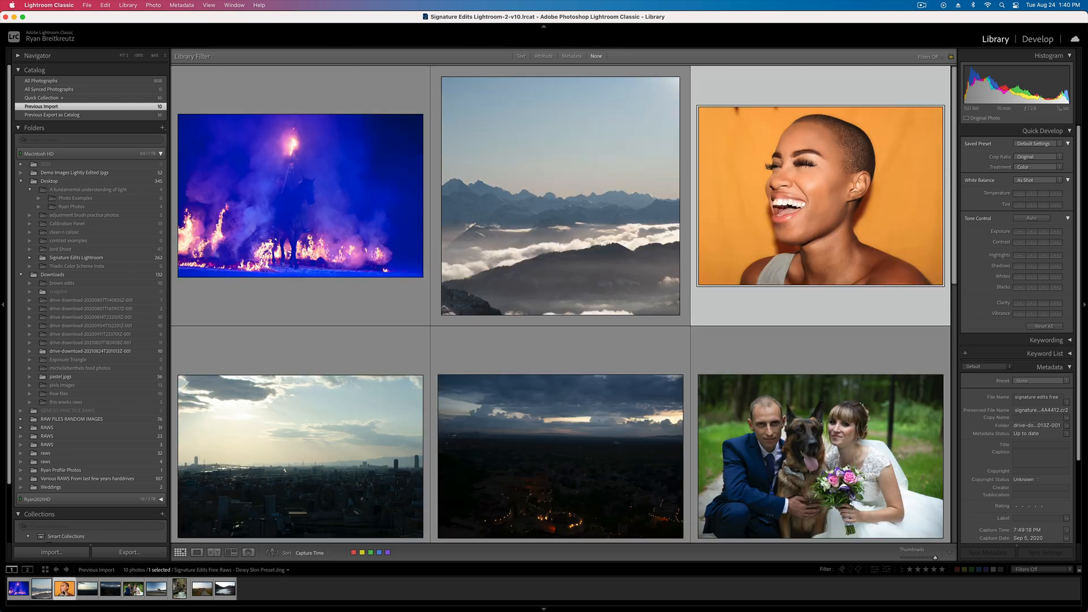
key(Left)
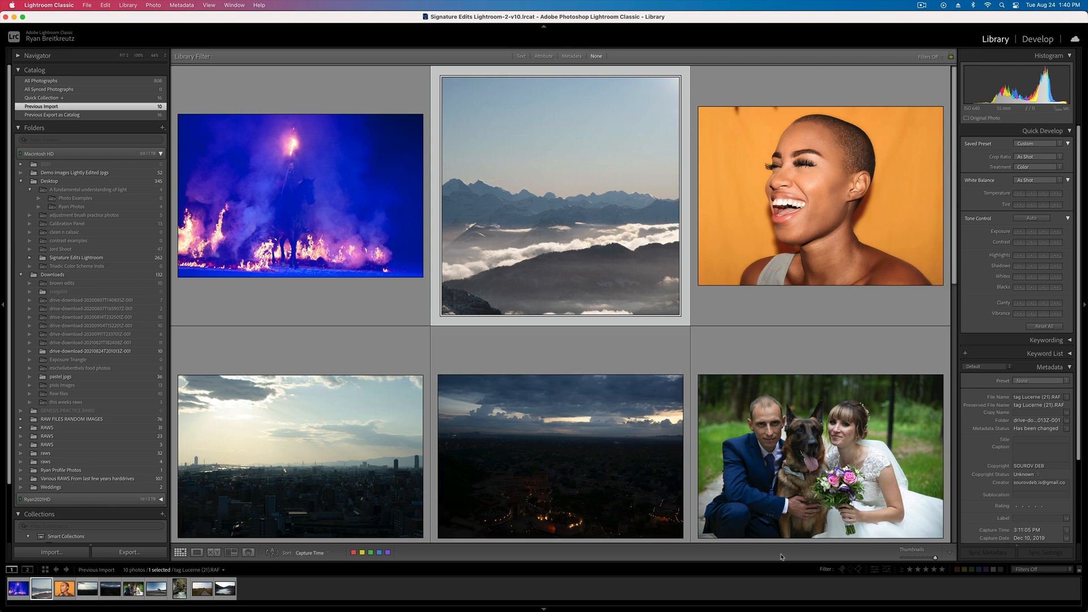
key(z)
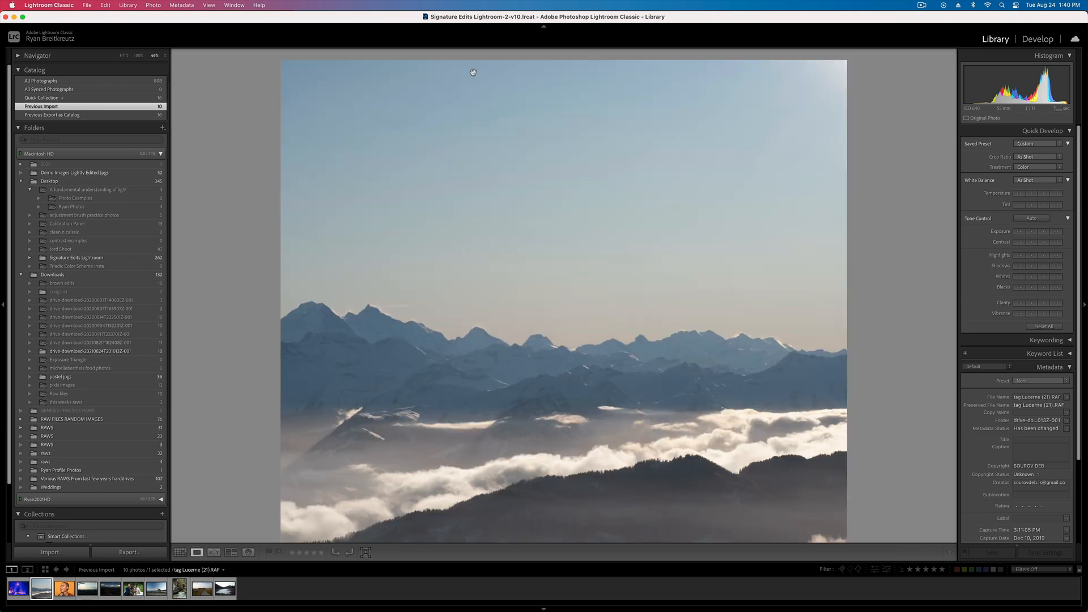
key(d)
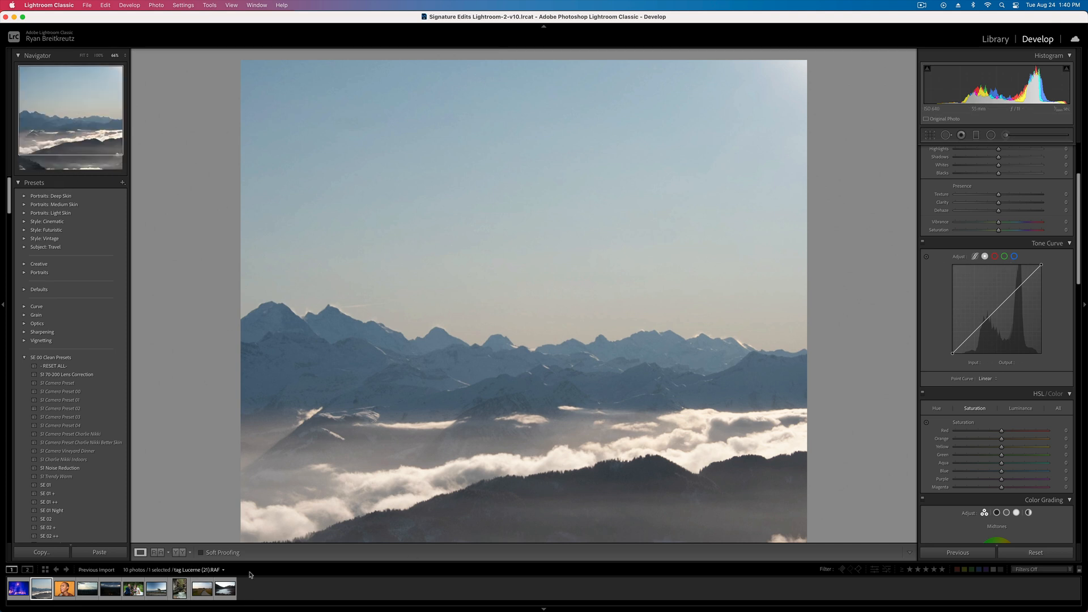
scroll(994, 286, up, 5)
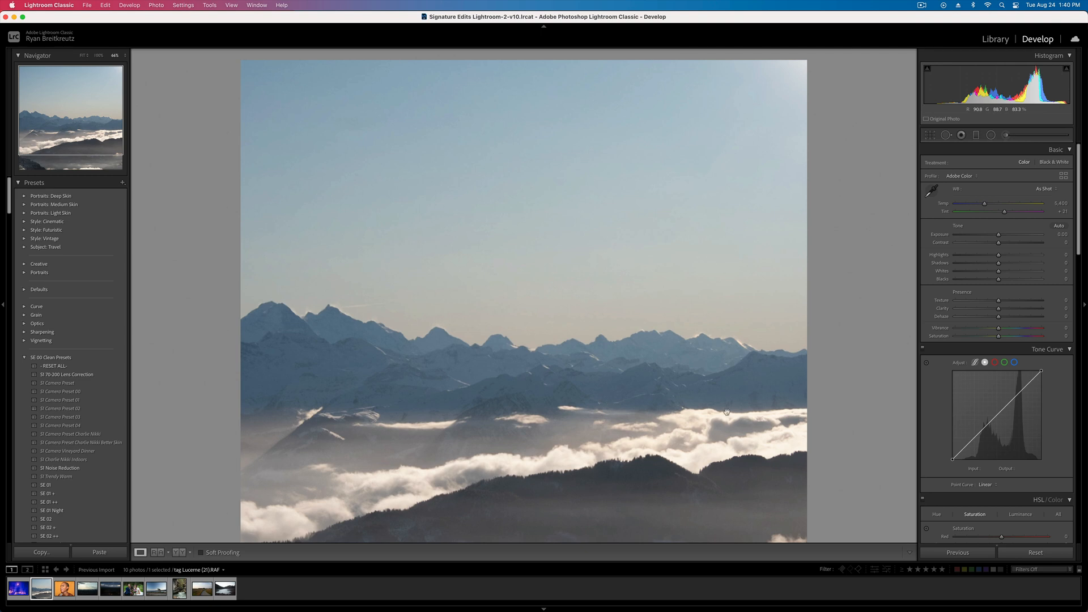
- Examine the detail and noise in the photo's dark foreground slopes and distant mountain ridges at high magnification
click(598, 379)
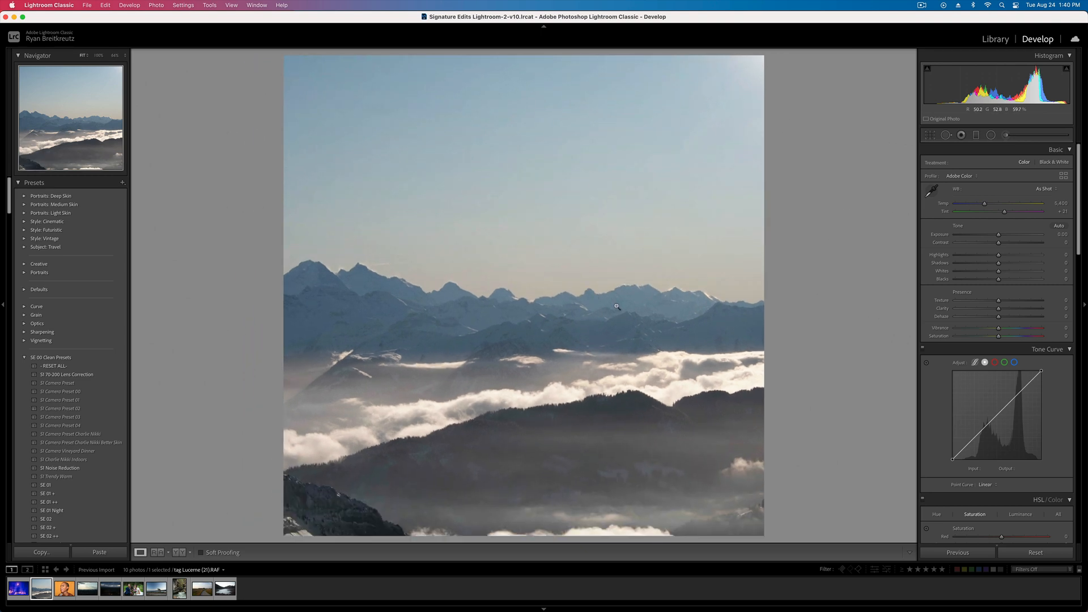
click(426, 475)
key(super+equal)
key(super+equal)
key(super+equal)
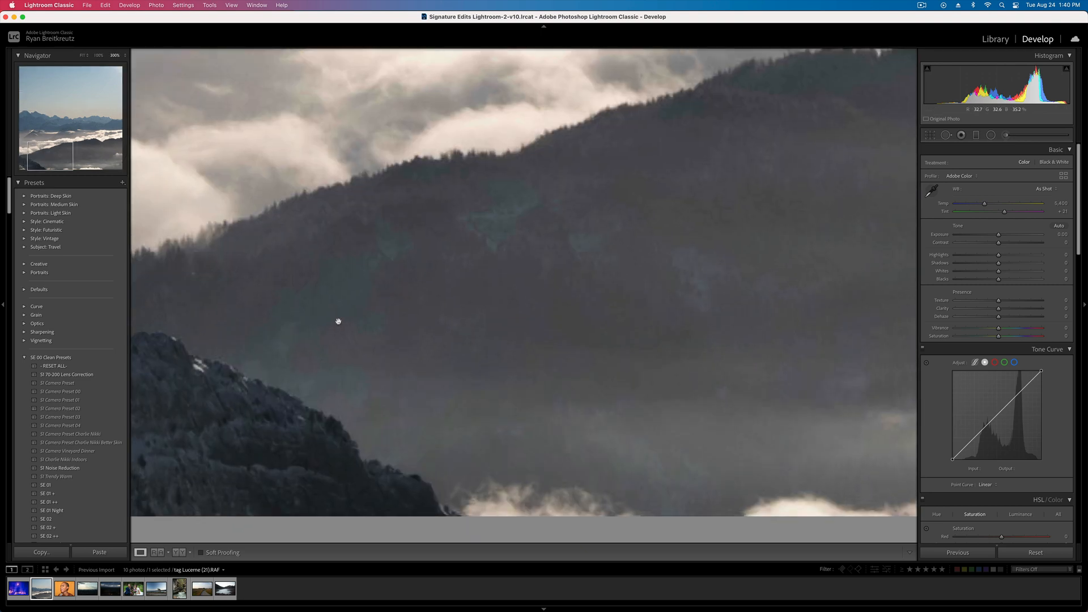
drag(323, 323, 753, 255)
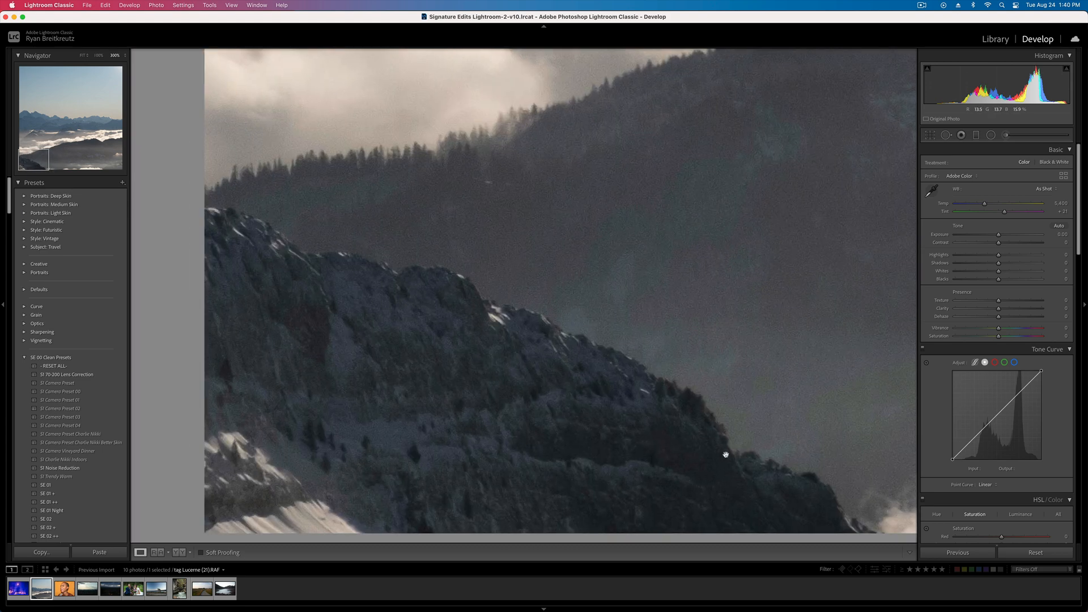
drag(646, 250, 580, 521)
drag(583, 226, 592, 544)
drag(641, 187, 648, 516)
drag(648, 308, 638, 507)
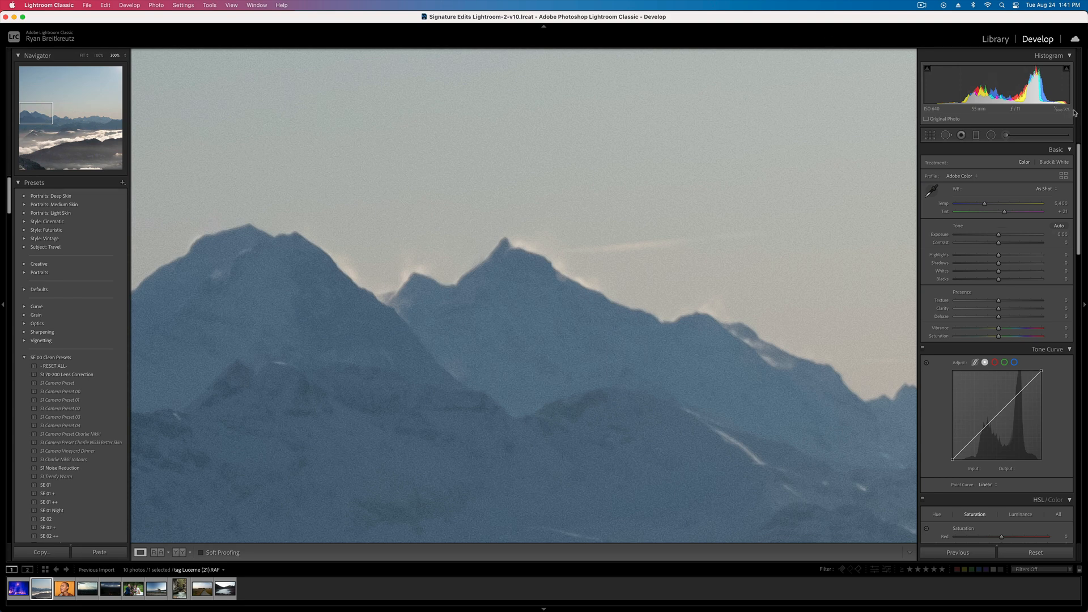
key(super+minus)
key(super+minus)
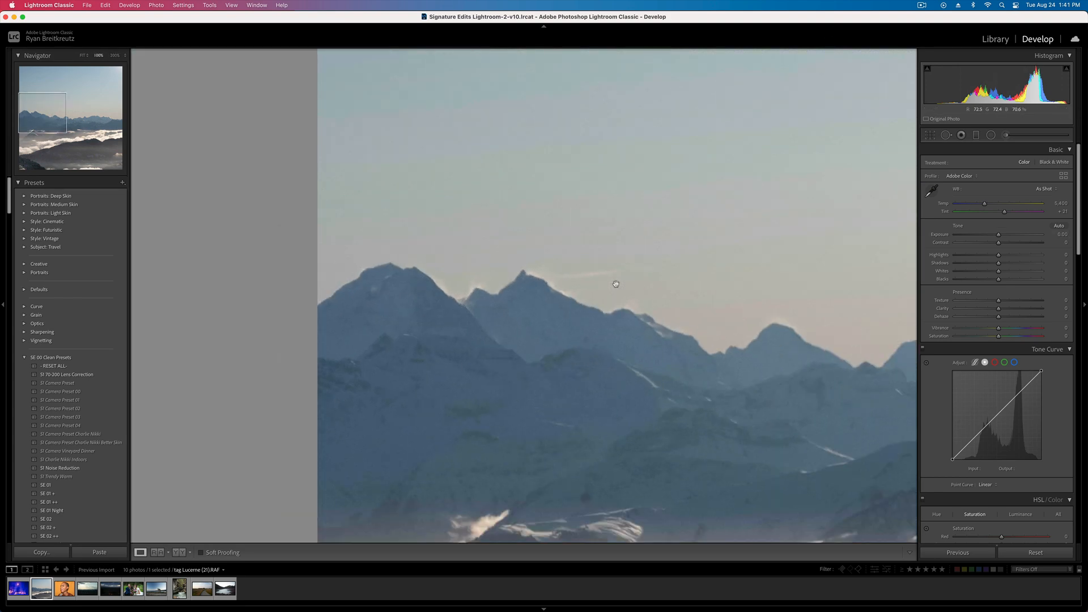
key(super+minus)
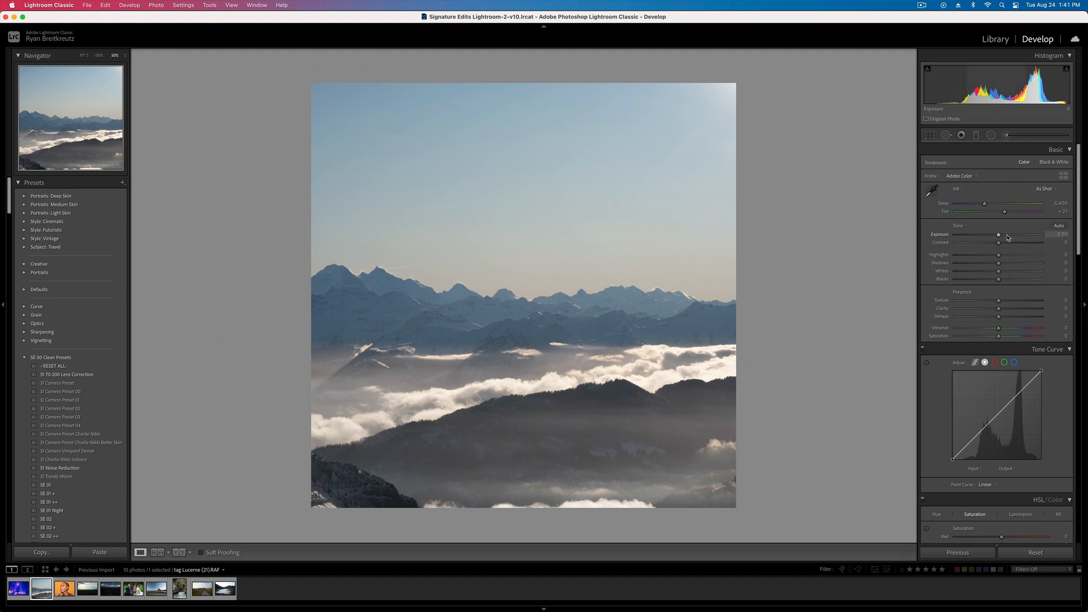
- Set Clarity to +50, Texture to +69 and Contrast to -7, comparing the mountain ridges before and after along the way
mouse_move(1011, 311)
mouse_down()
mouse_move(1040, 312)
mouse_move(1008, 305)
mouse_up()
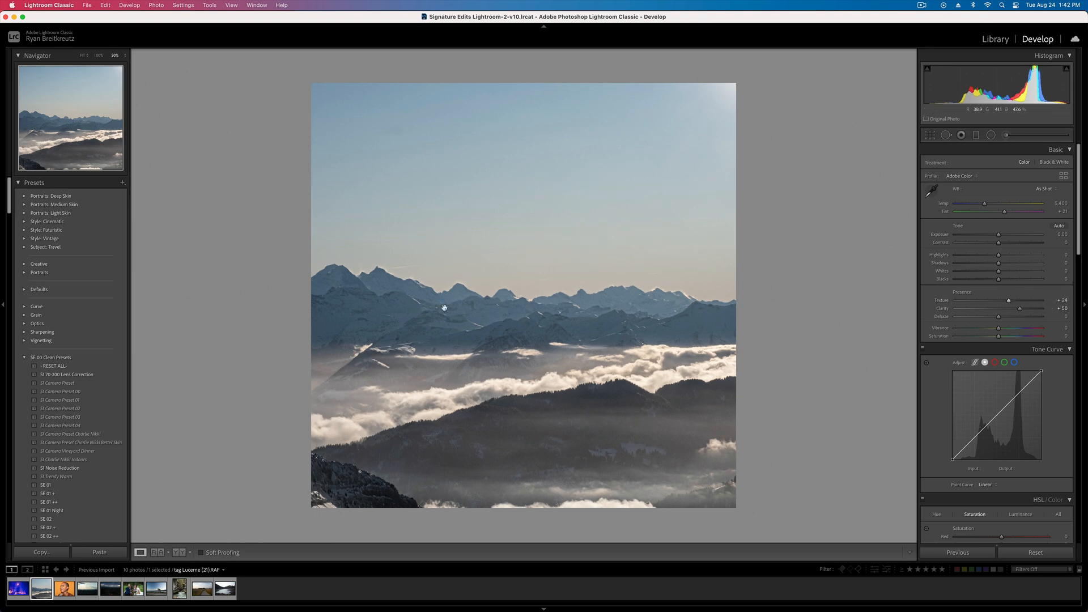
click(519, 311)
drag(620, 376, 466, 307)
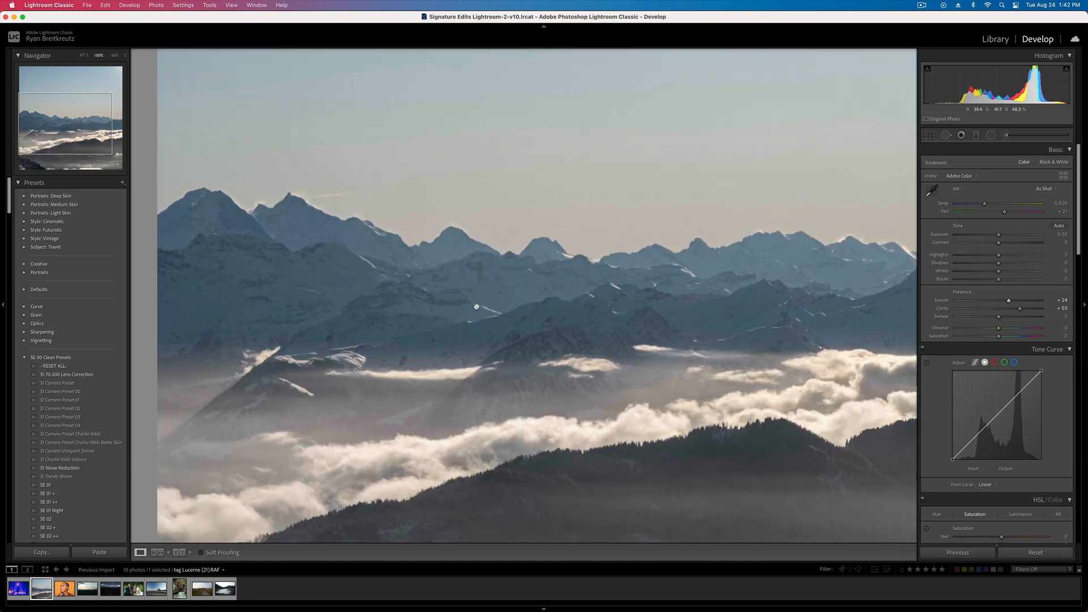
key(super+equal)
key(super+equal)
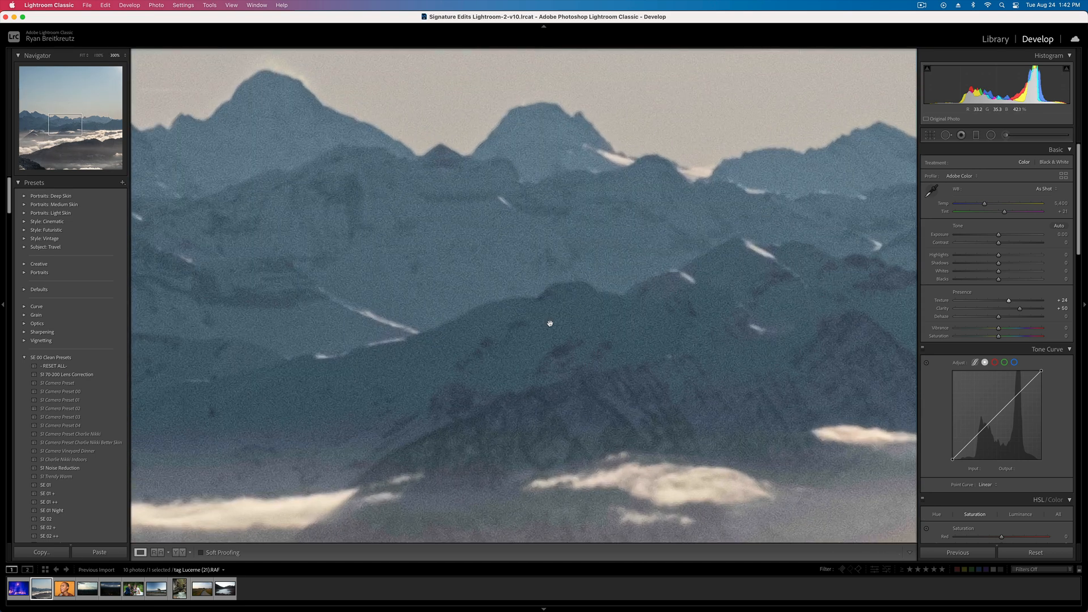
key(backslash)
key(backslash)
key(backslash)
key(backslash)
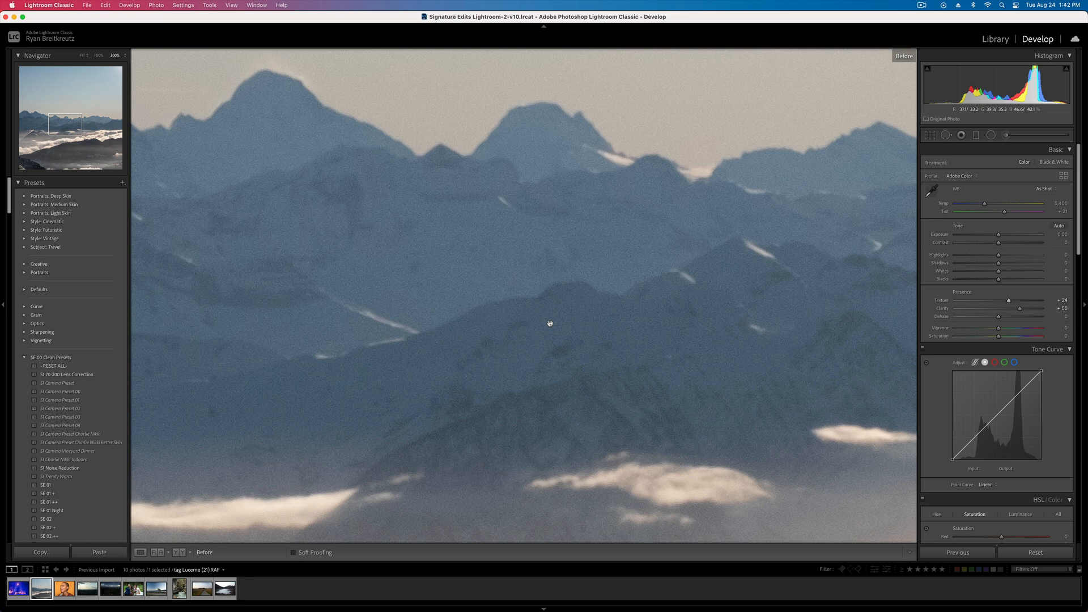
drag(998, 242, 995, 243)
drag(1009, 301, 1028, 303)
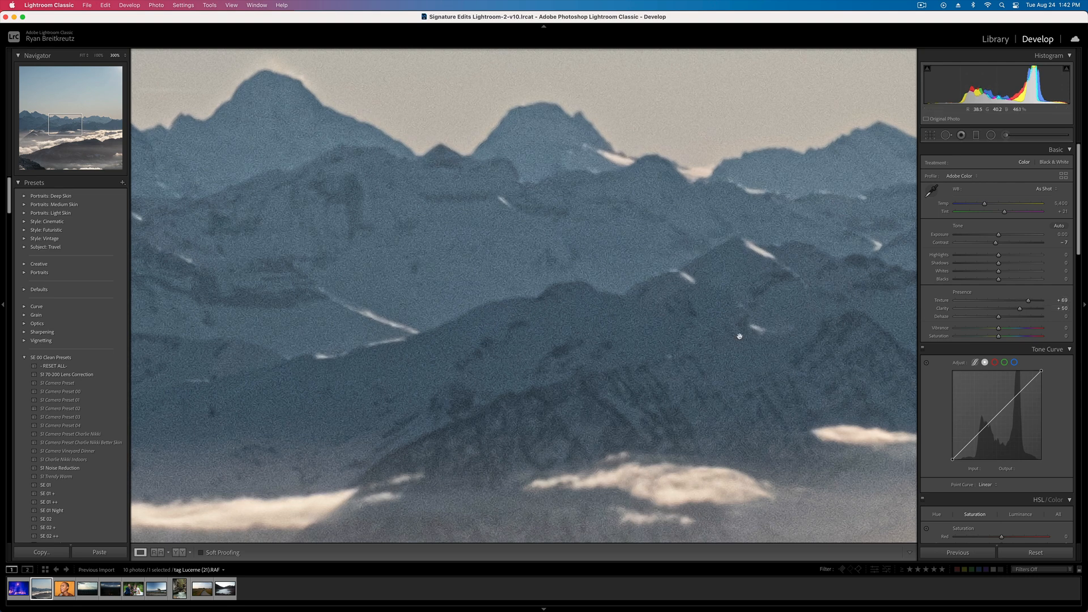
- Try a Dehaze of +12 on the whole photo and reset it
key(super+minus)
key(super+minus)
key(super+minus)
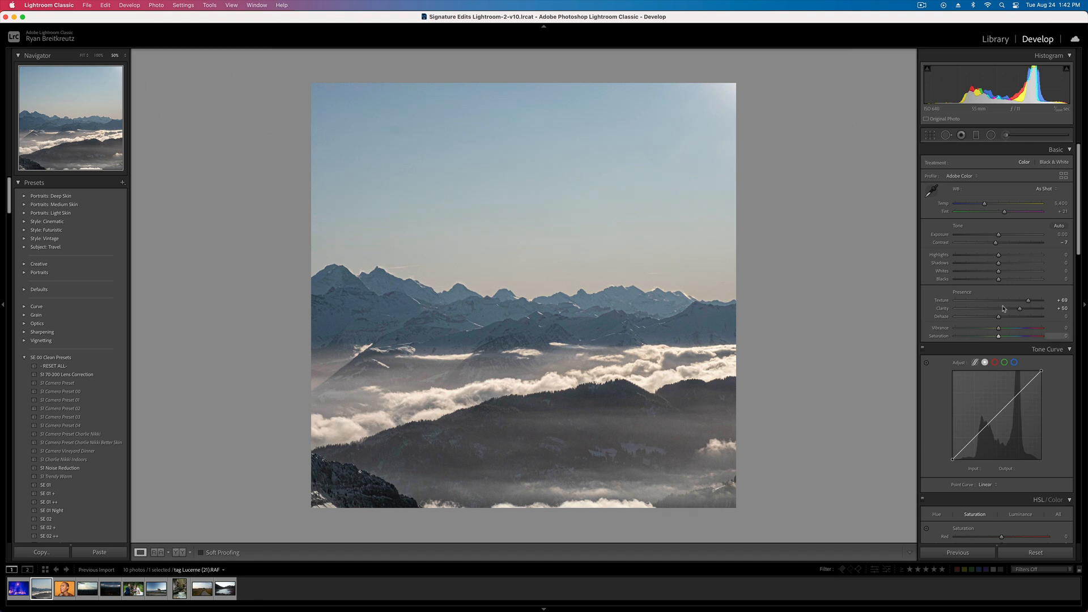
drag(999, 316, 1006, 319)
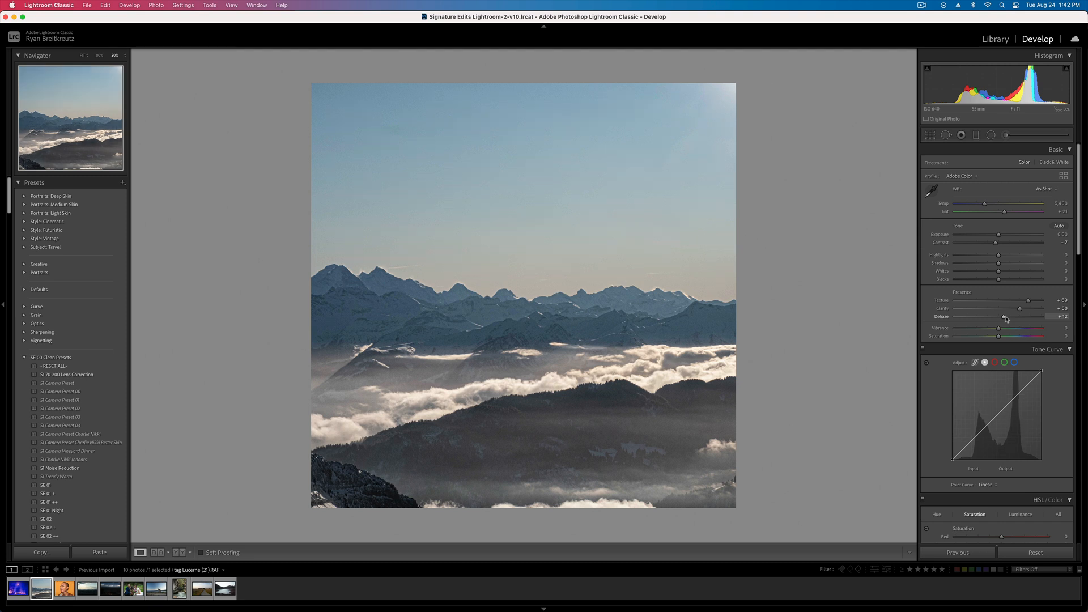
double_click(1007, 317)
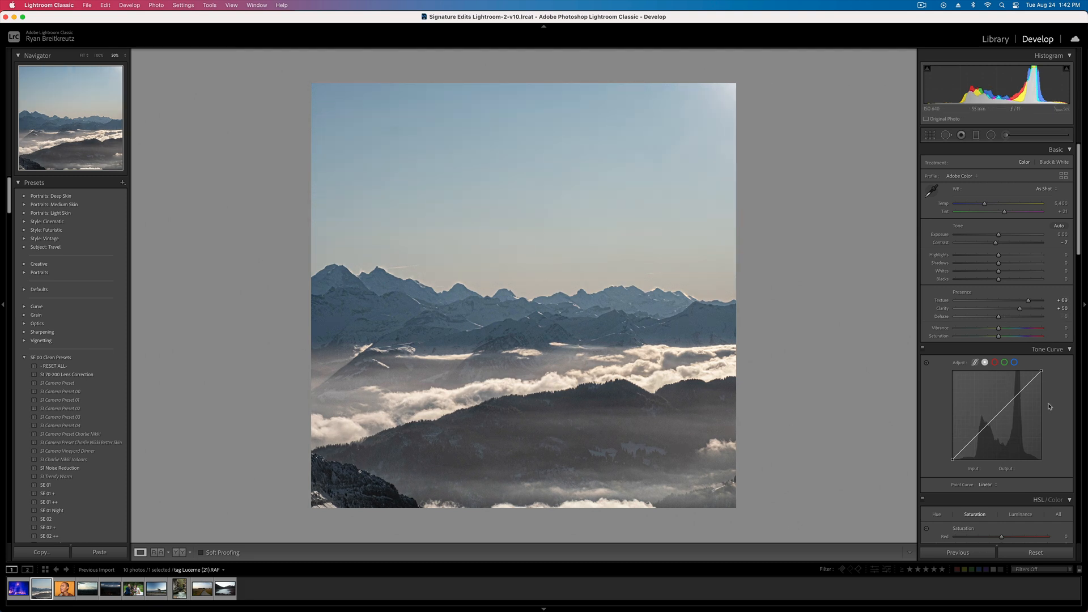
- Paint a mask over the whole sky with a large adjustment brush and show the mask overlay
scroll(1049, 407, down, 10)
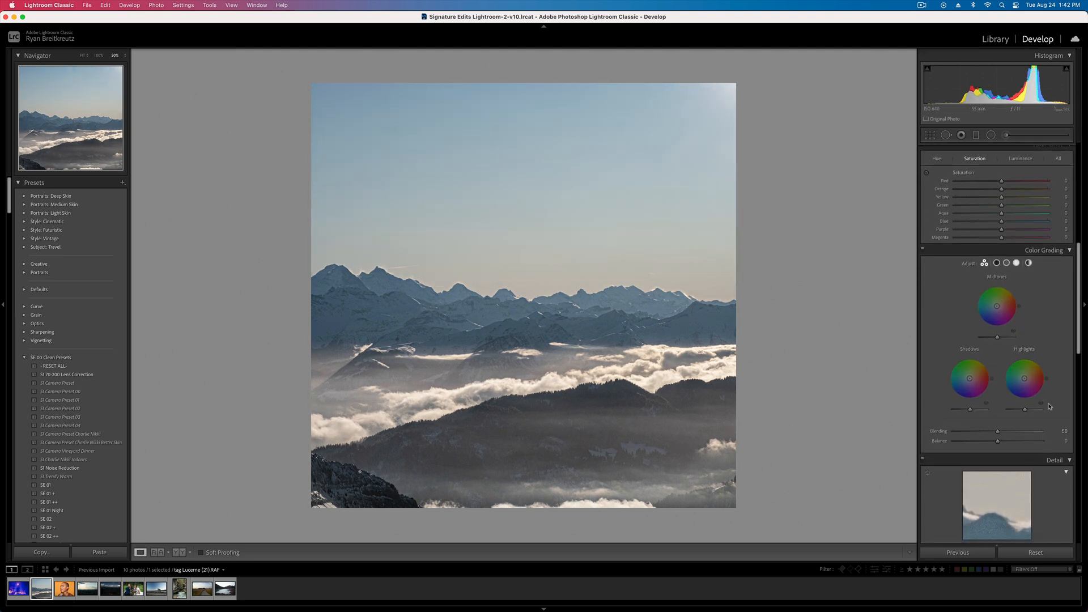
click(1012, 135)
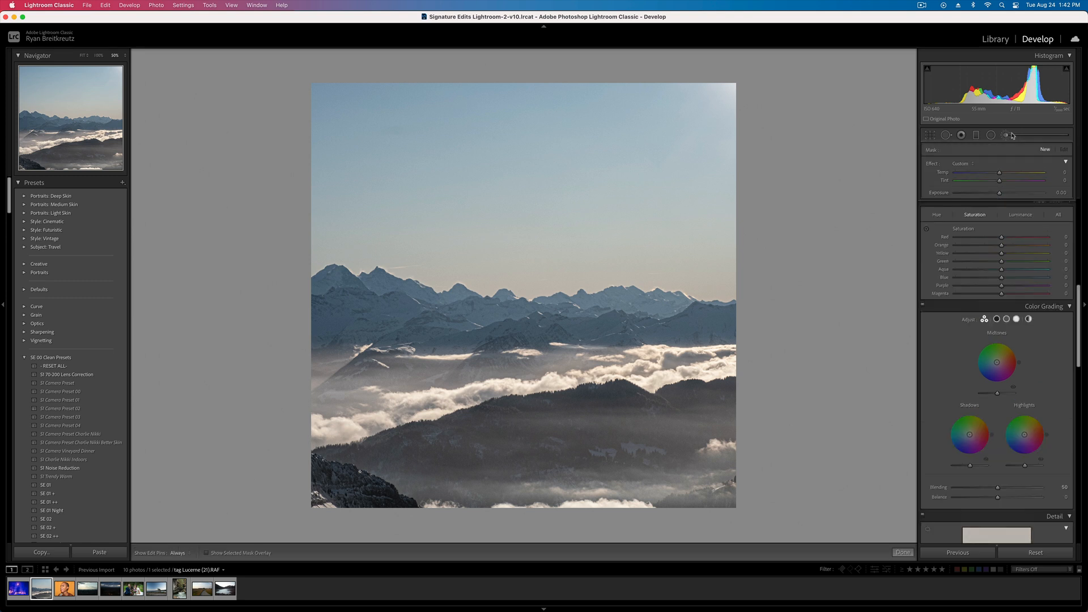
scroll(605, 138, up, 6)
mouse_move(731, 107)
mouse_down()
mouse_move(278, 127)
mouse_move(680, 191)
mouse_move(387, 188)
mouse_move(292, 170)
mouse_up()
key(o)
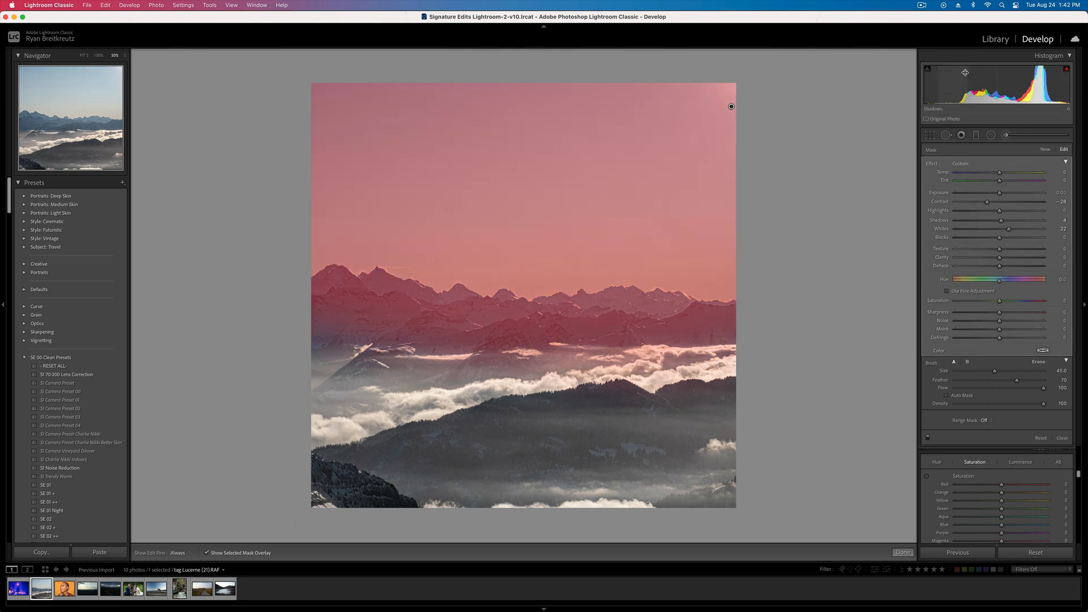
- Limit the sky mask with a Luminance range mask of 60/100 and hide the mask overlay
click(990, 421)
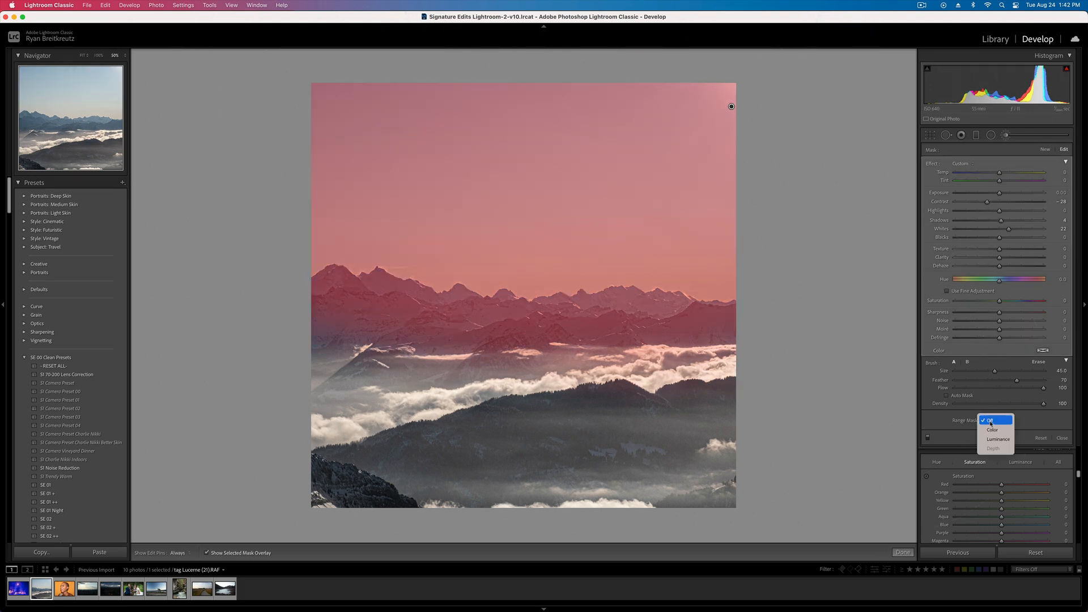
click(998, 440)
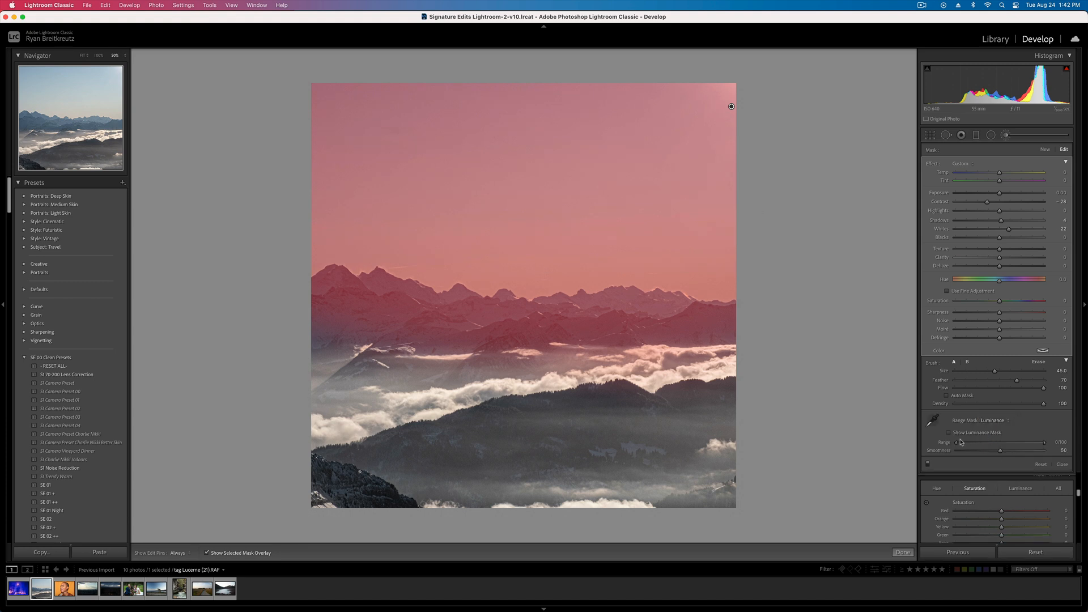
drag(958, 444, 1010, 448)
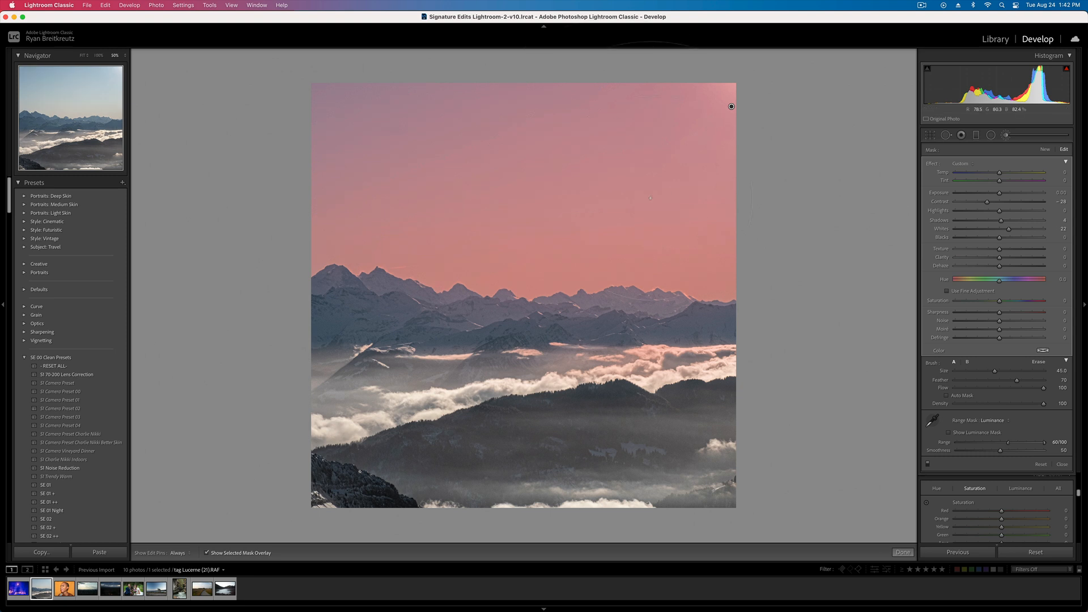
key(o)
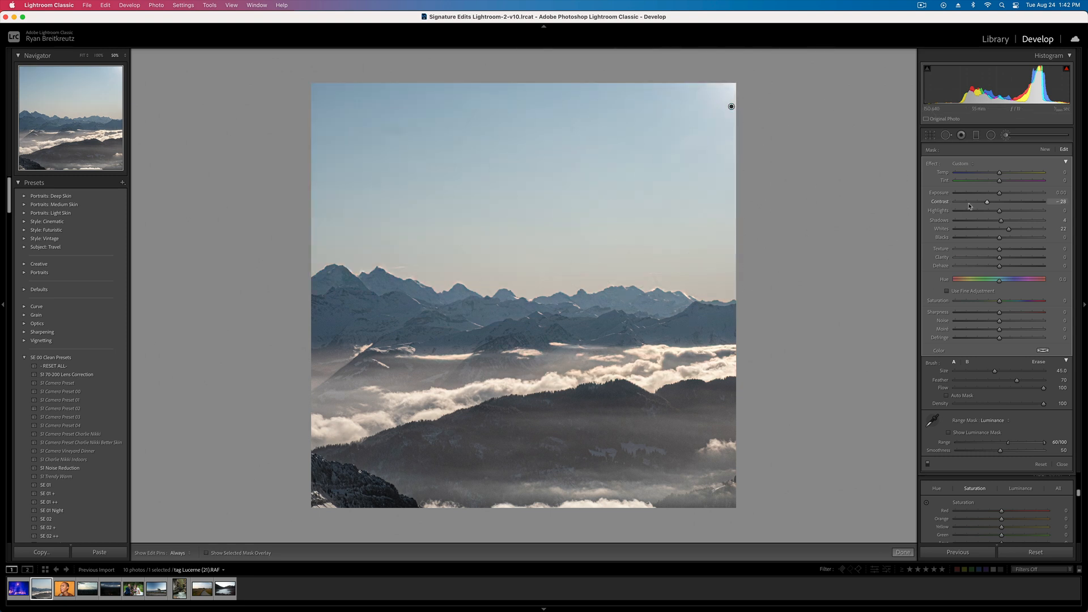
- Try a cooler Temp on the sky mask and reset it
click(975, 176)
drag(974, 176, 957, 177)
double_click(957, 175)
- Set the sky mask's Tint to 25, Contrast to -100, Highlights to -39 and Dehaze to 28
click(1011, 183)
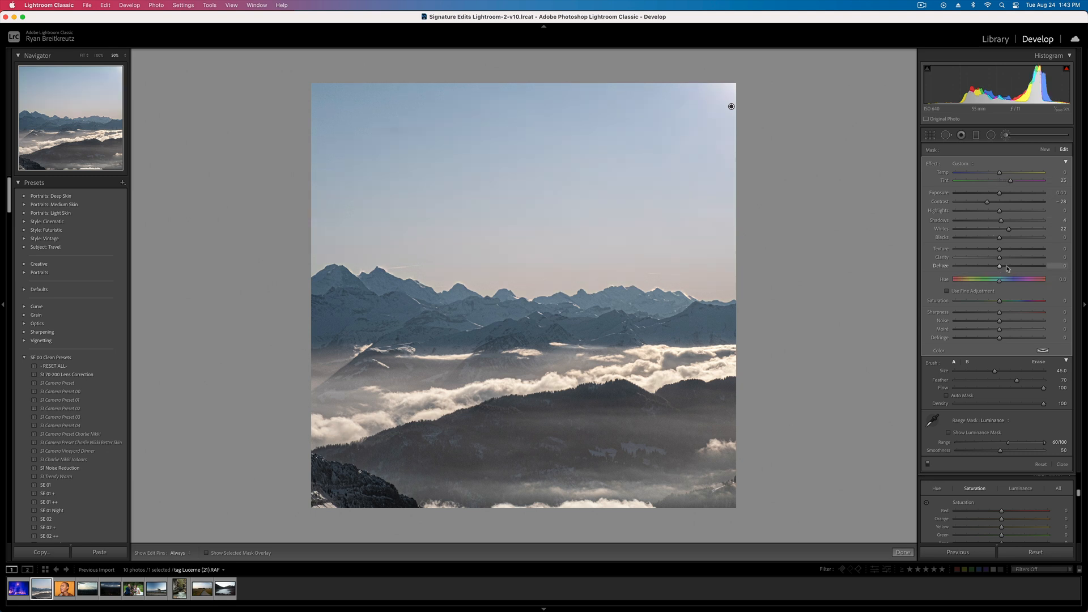
drag(973, 205, 933, 207)
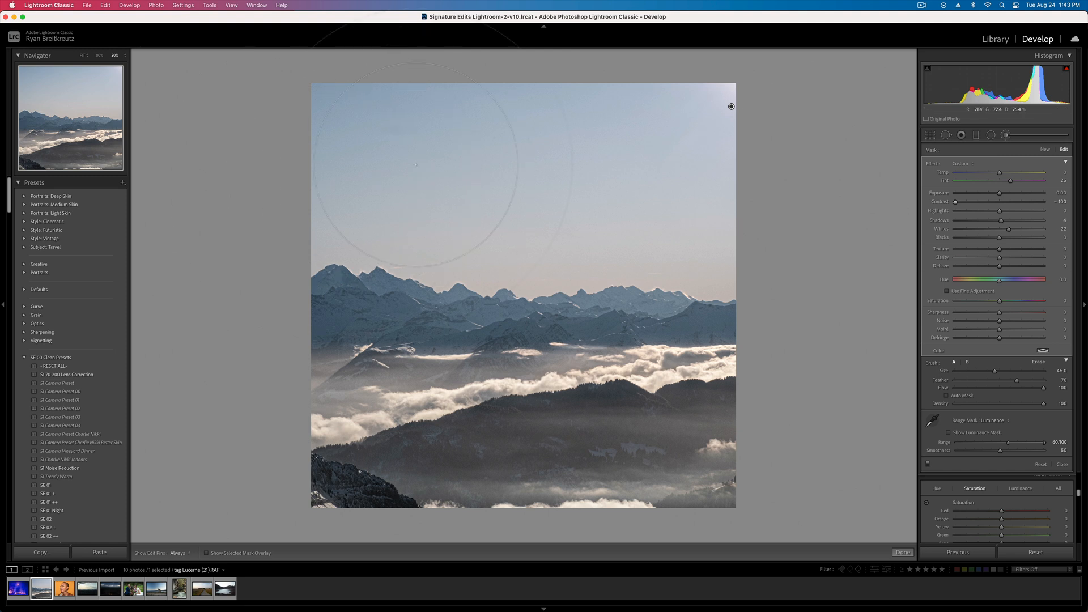
click(983, 211)
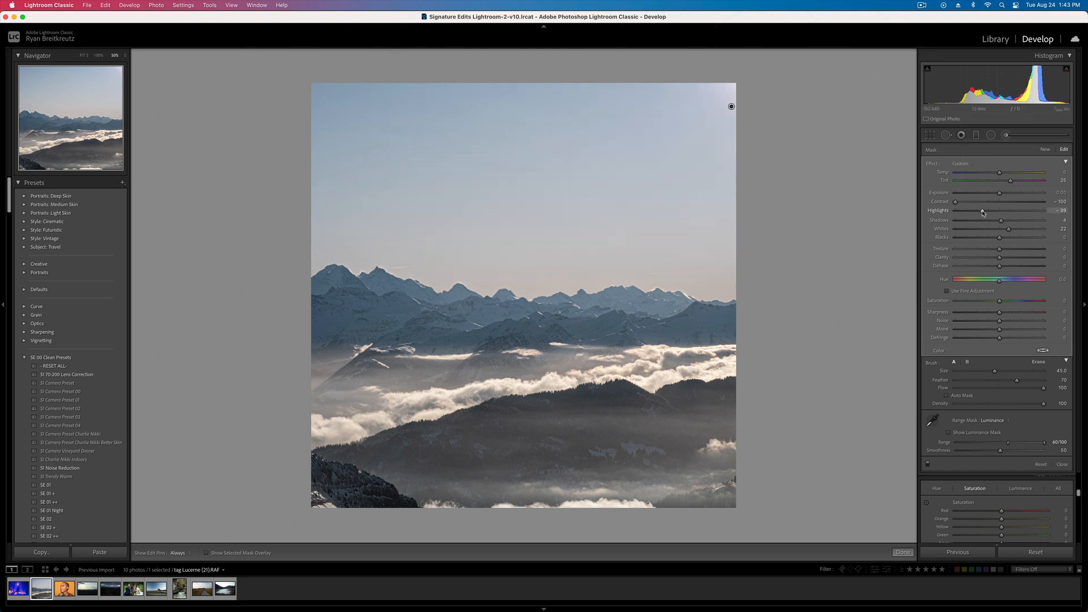
drag(1000, 266, 1011, 267)
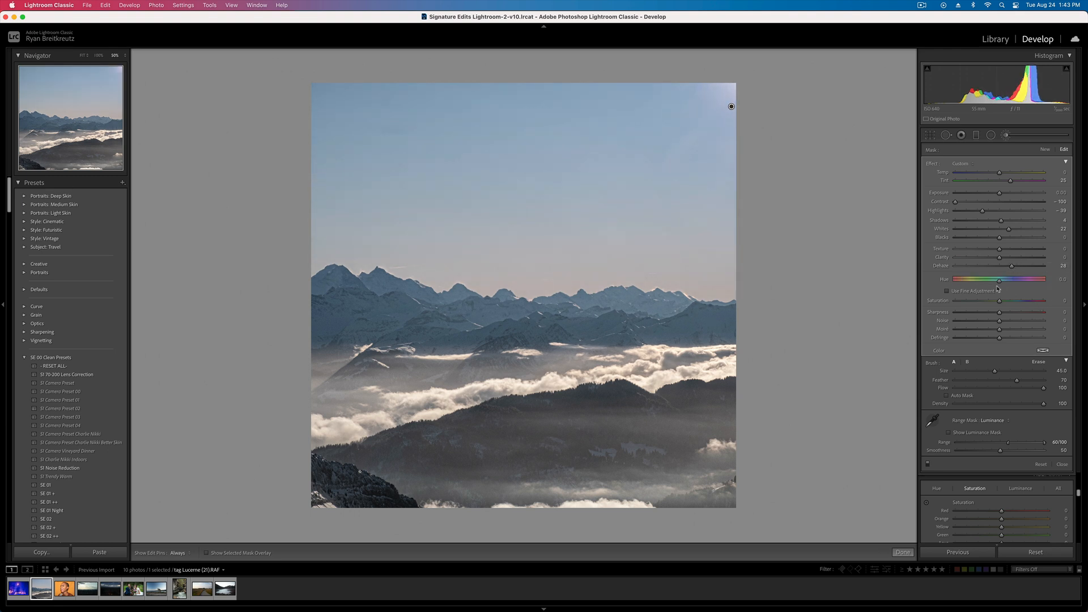
- Tint the sky mask with a blue color of hue 218 and saturation 42
click(1044, 351)
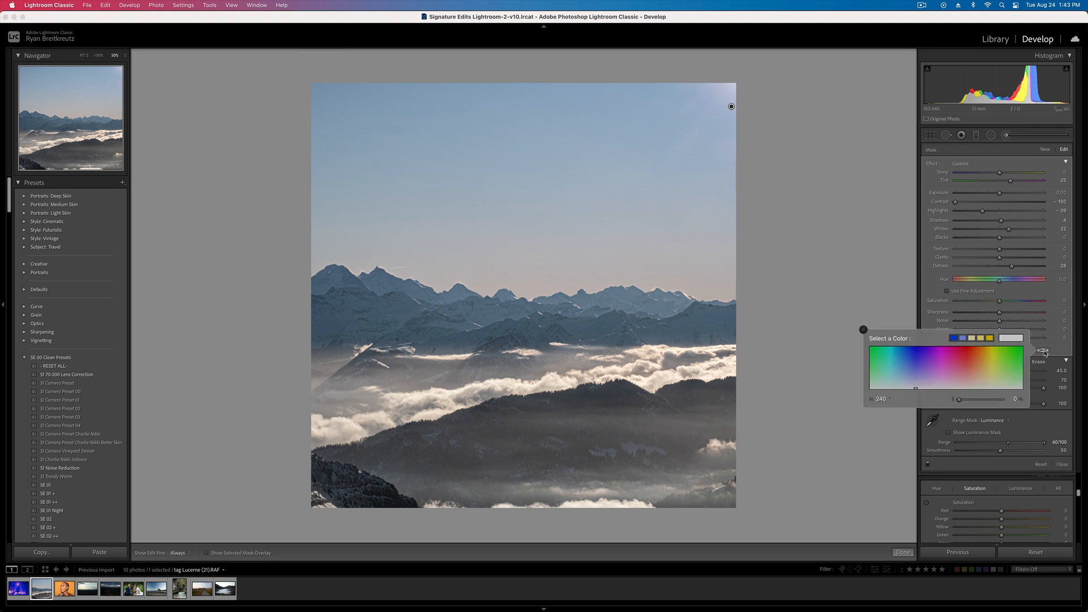
mouse_move(913, 354)
mouse_down()
mouse_move(935, 354)
mouse_move(917, 370)
mouse_move(884, 368)
mouse_move(914, 364)
mouse_move(895, 369)
mouse_move(904, 370)
mouse_up()
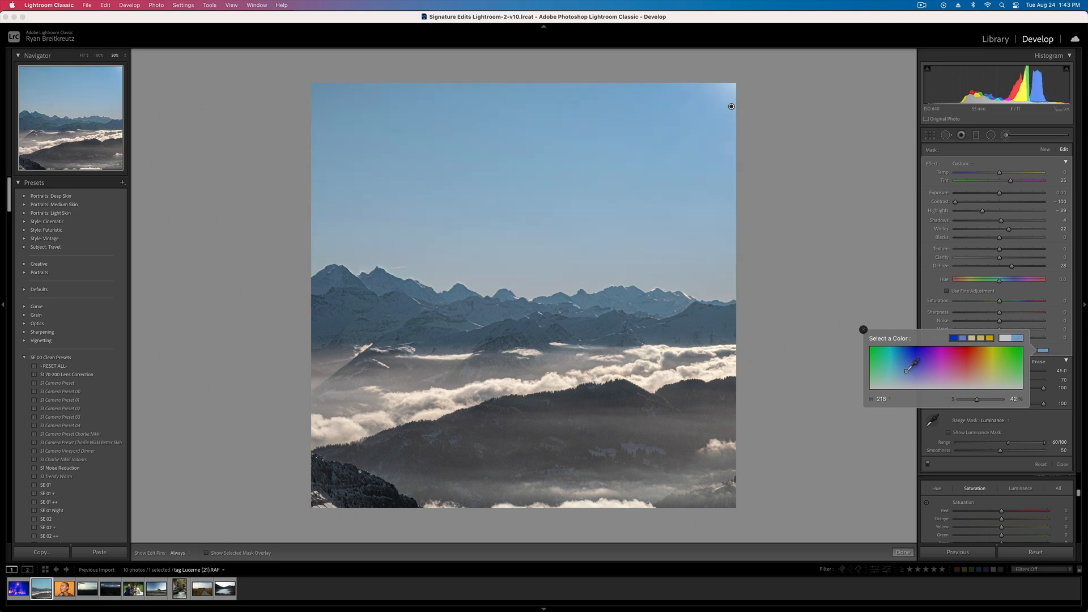
- Compare the photo without the sky mask by deleting the mask and restoring it
click(863, 330)
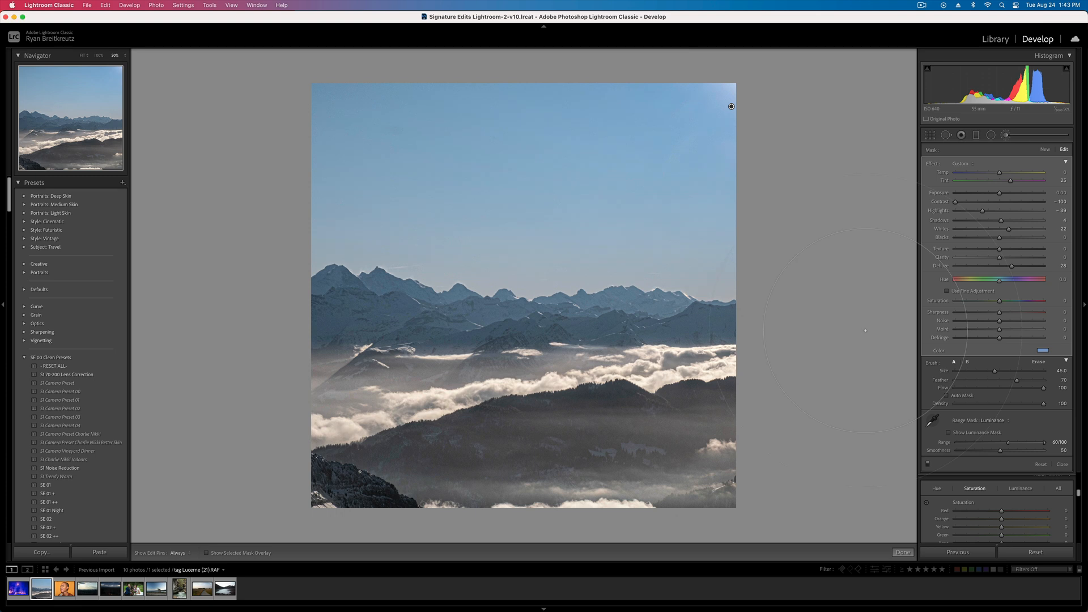
key(Delete)
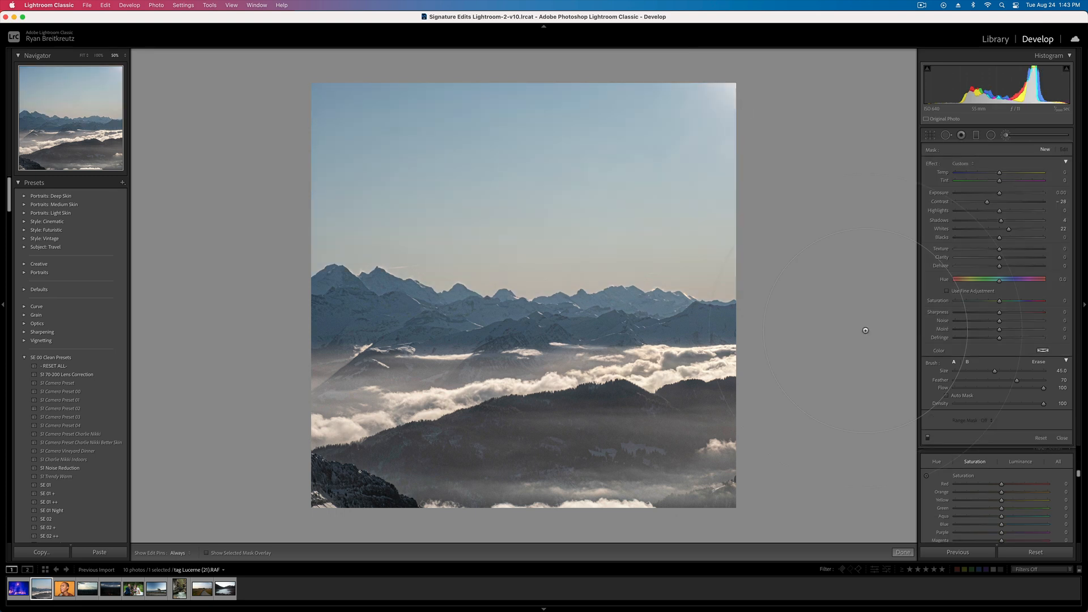
key(super+z)
- Softly erase the sky mask above the mountain ridge near the photo's right edge, using an eraser flow of 23
scroll(590, 264, down, 3)
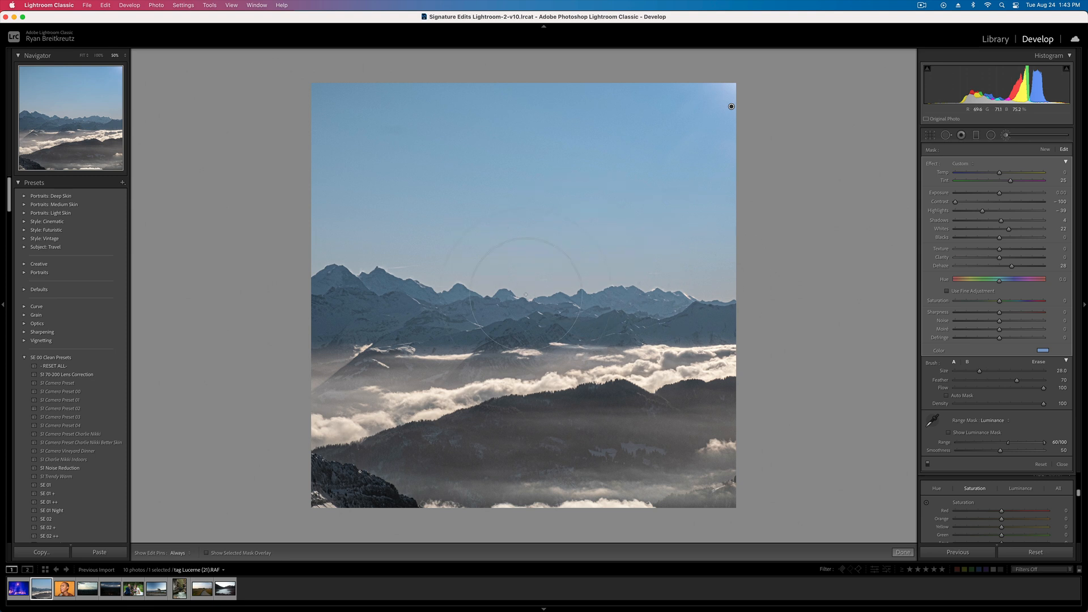
key(alt)
scroll(716, 279, up, 10)
alt+click(974, 388)
key(h)
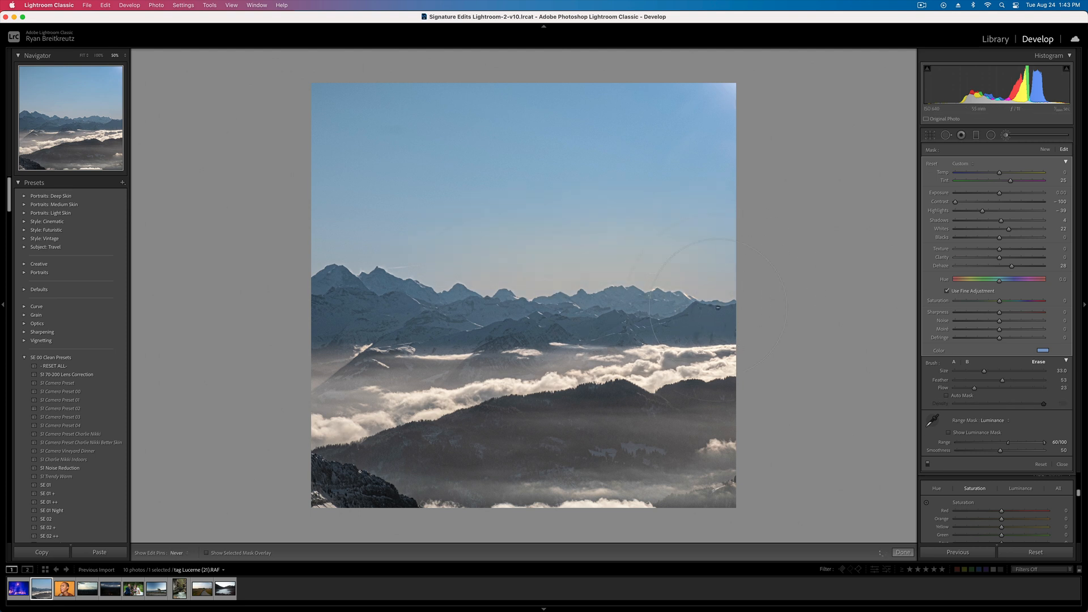
key(h)
key(alt)
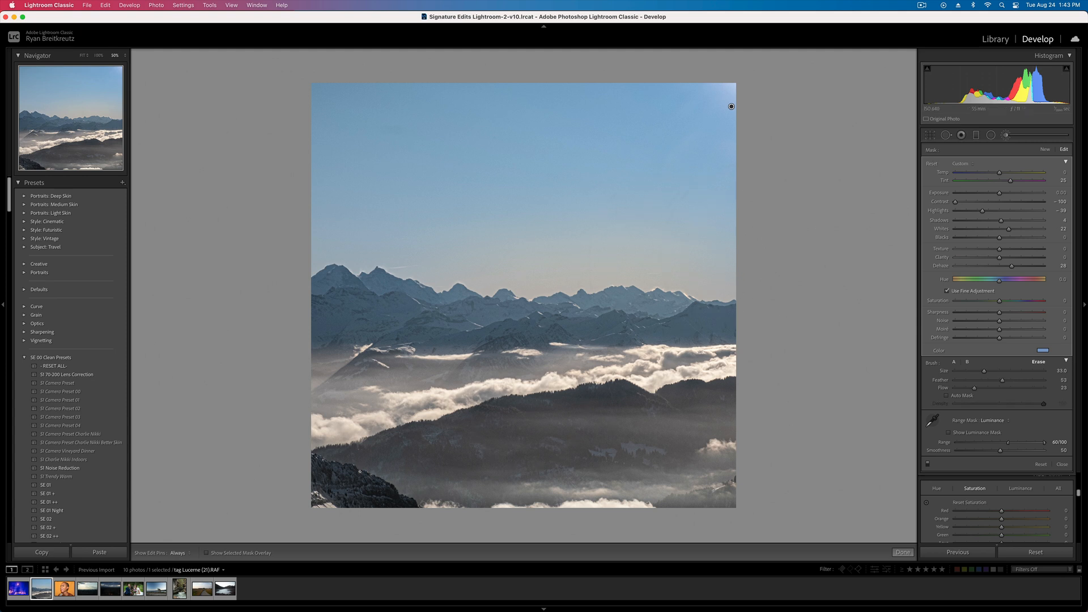
key(h)
- Start a new brush mask and paint it across the low sky just above the mountain peaks
click(1045, 149)
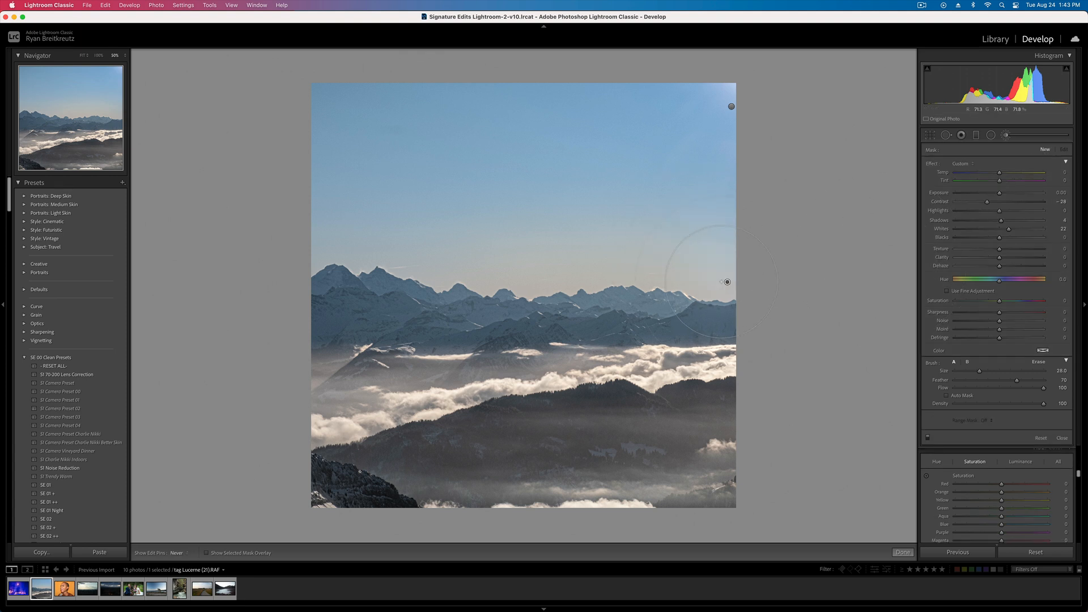
key(h)
key(h)
click(727, 281)
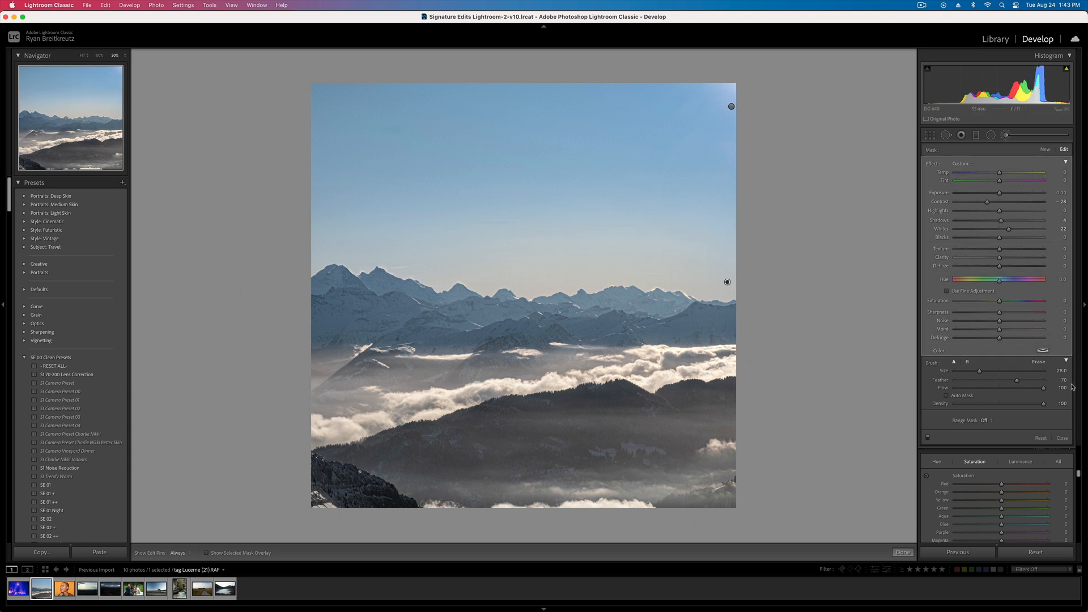
- Limit the horizon mask with a Luminance range mask of 77/100, with the mask overlay shown
click(988, 420)
click(998, 439)
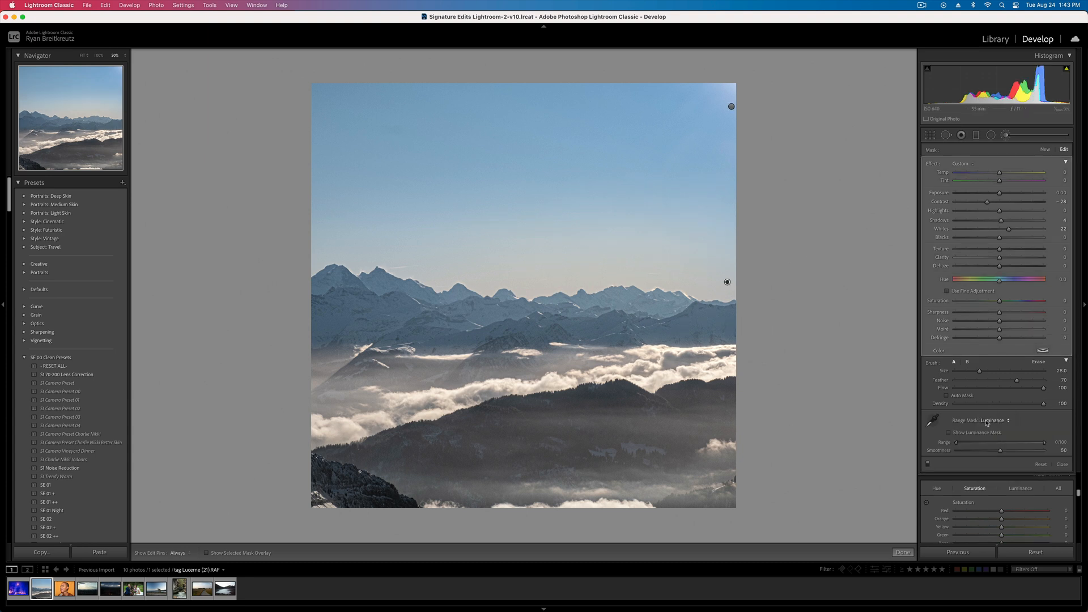
key(o)
drag(957, 445, 1024, 450)
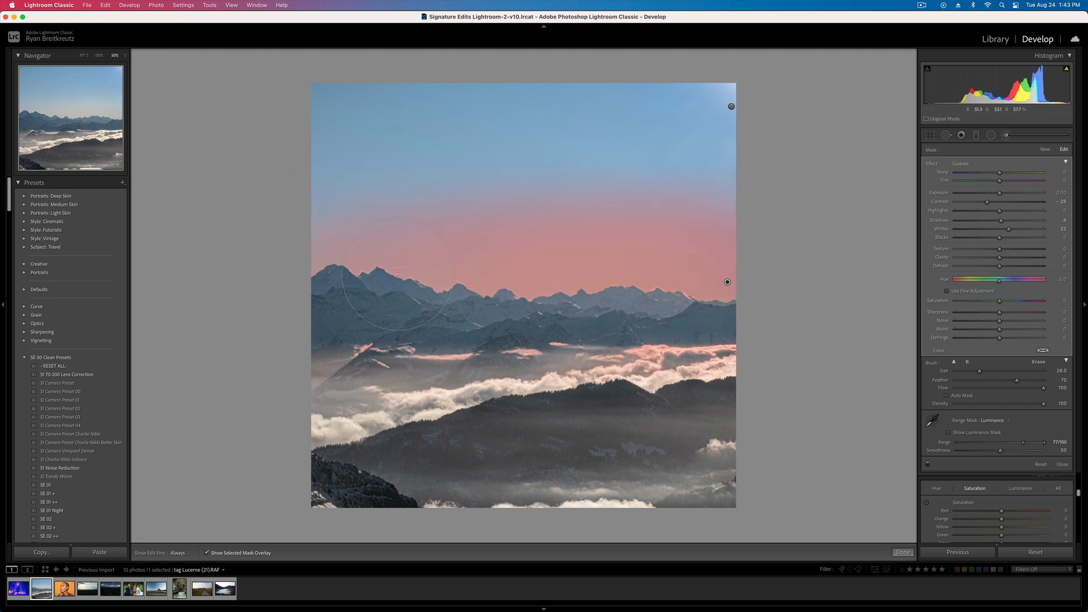
- Soften the upper edge of the horizon mask by erasing across it with a flow of 23
key(h)
key(alt)
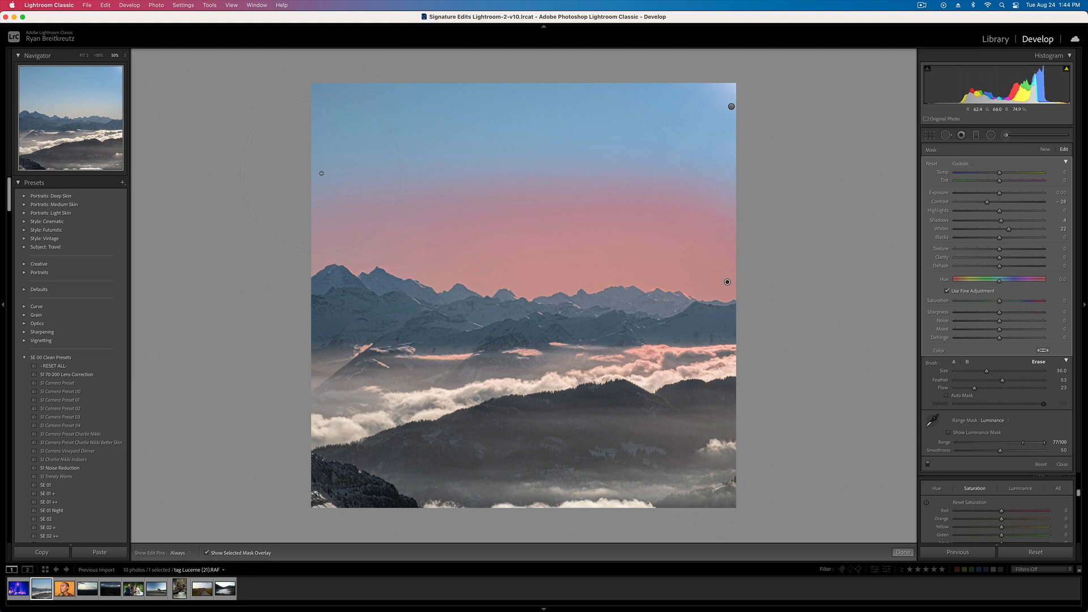
key(h)
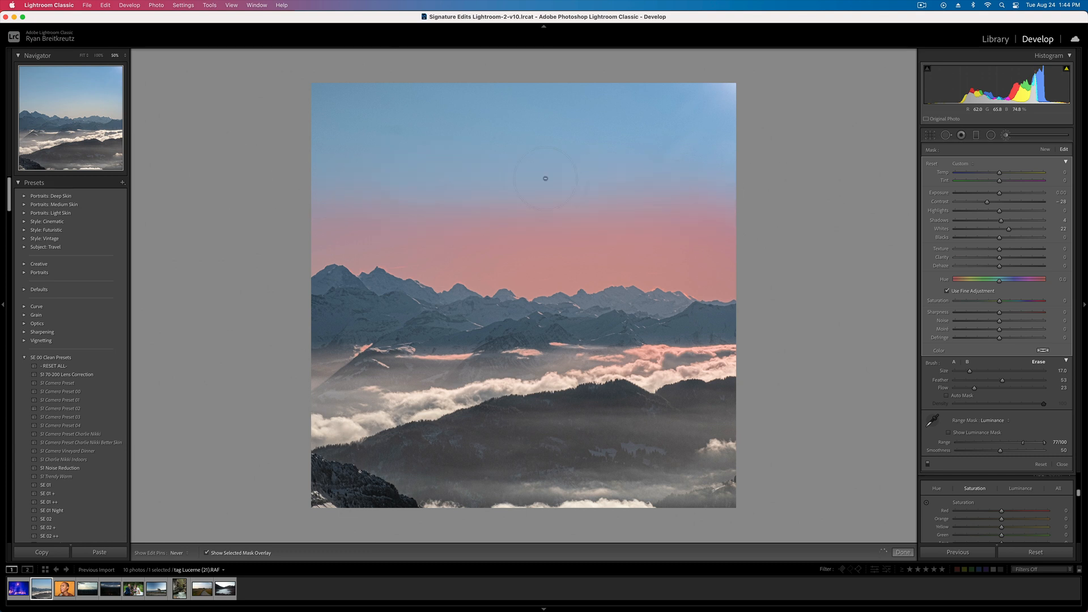
- Try erasing a straight band across the horizon mask at a flow of 100, and undo it
key(h)
drag(974, 389, 982, 389)
drag(346, 248, 348, 248)
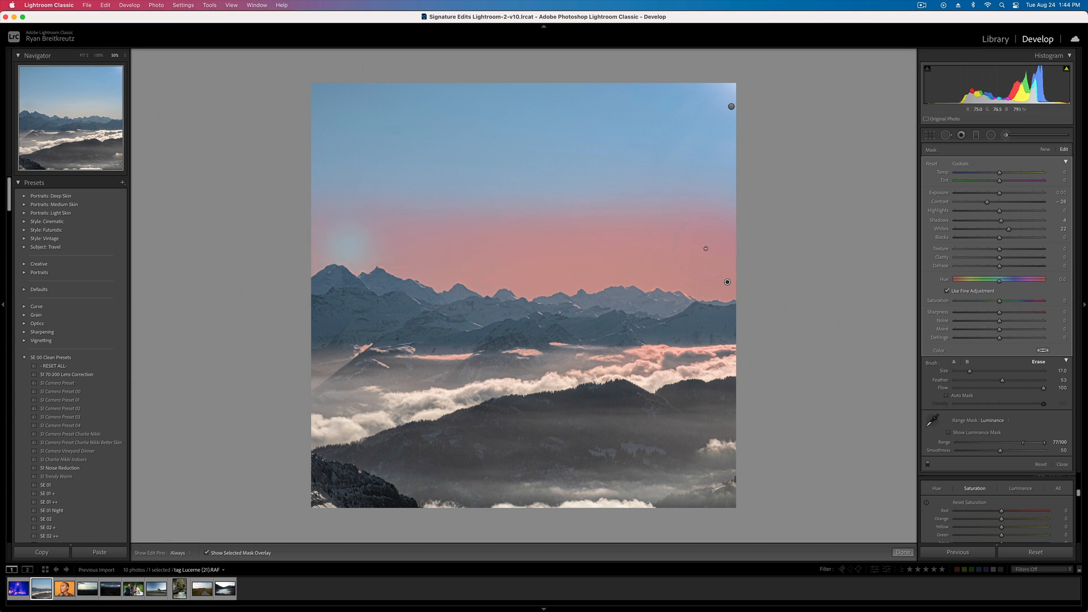
shift+click(705, 247)
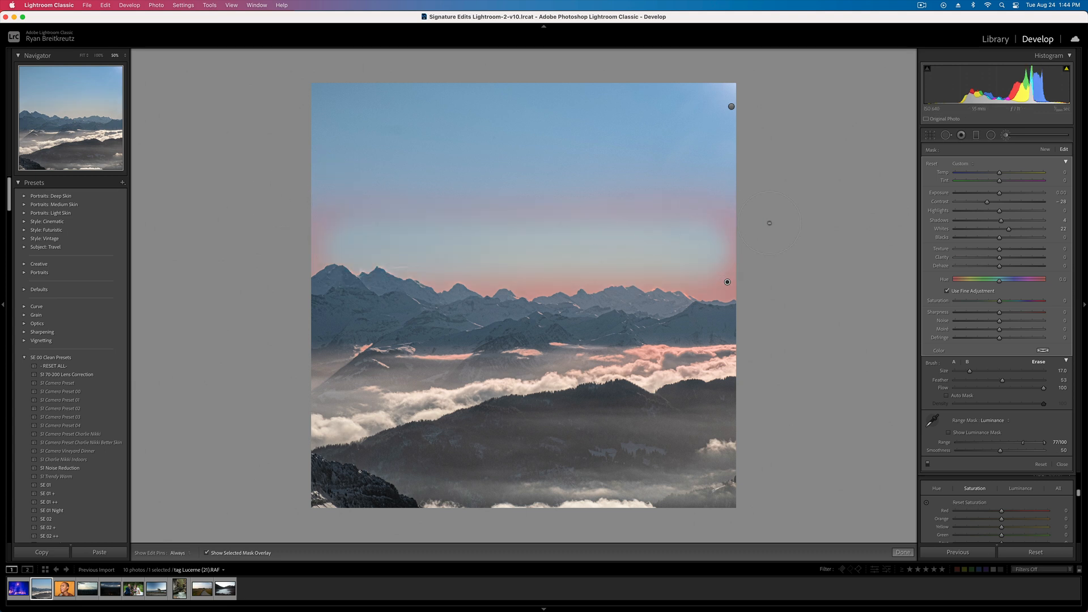
key(super+z)
key(super+z)
- Erase more of the horizon mask's upper edge, narrow its Luminance range and hide the mask overlay
key(alt)
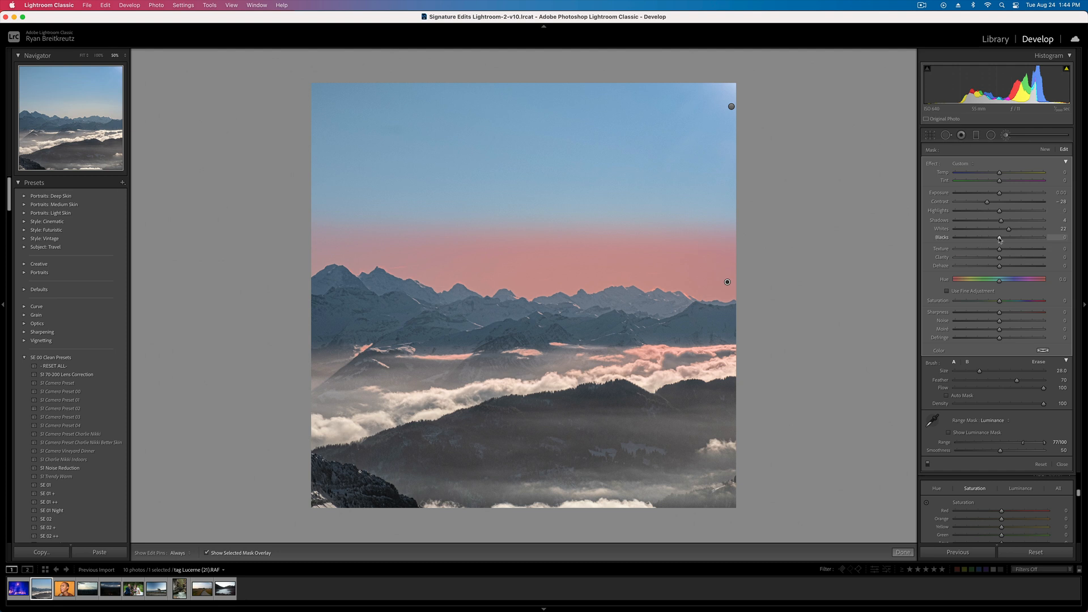
key(o)
key(i)
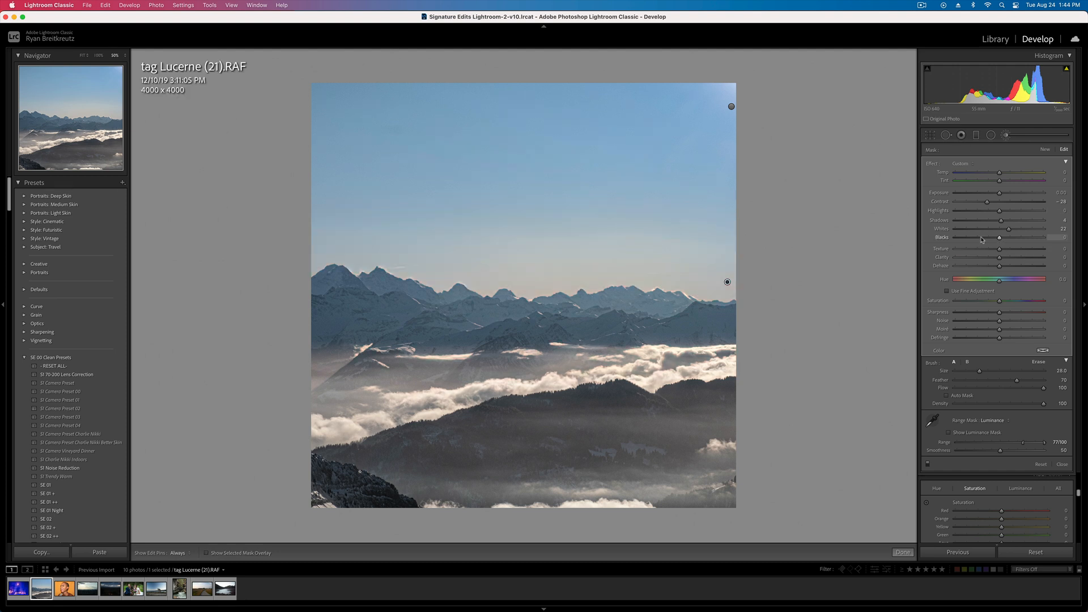
key(o)
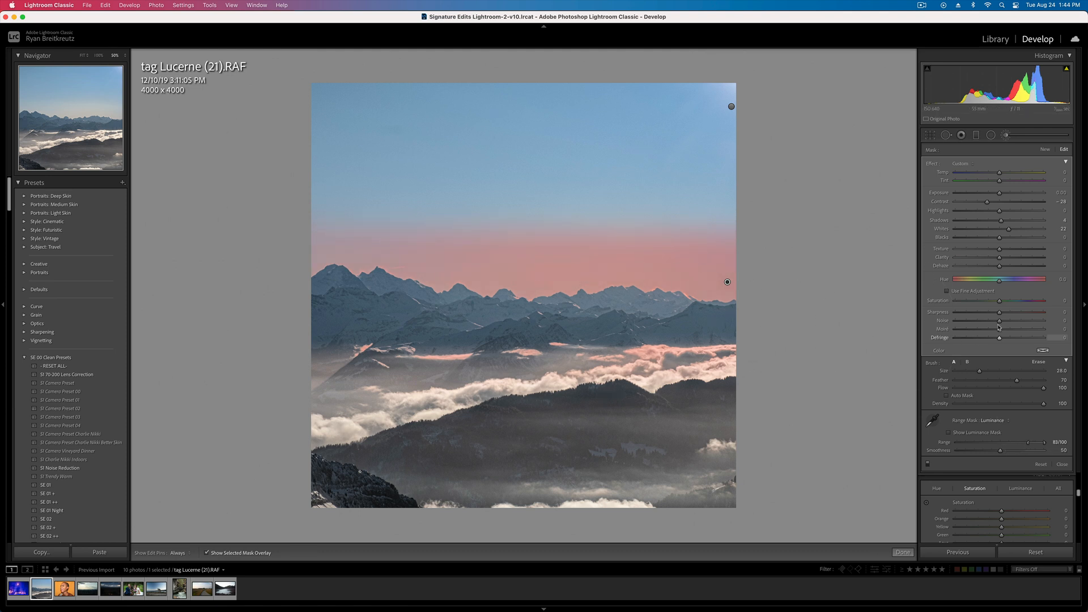
key(o)
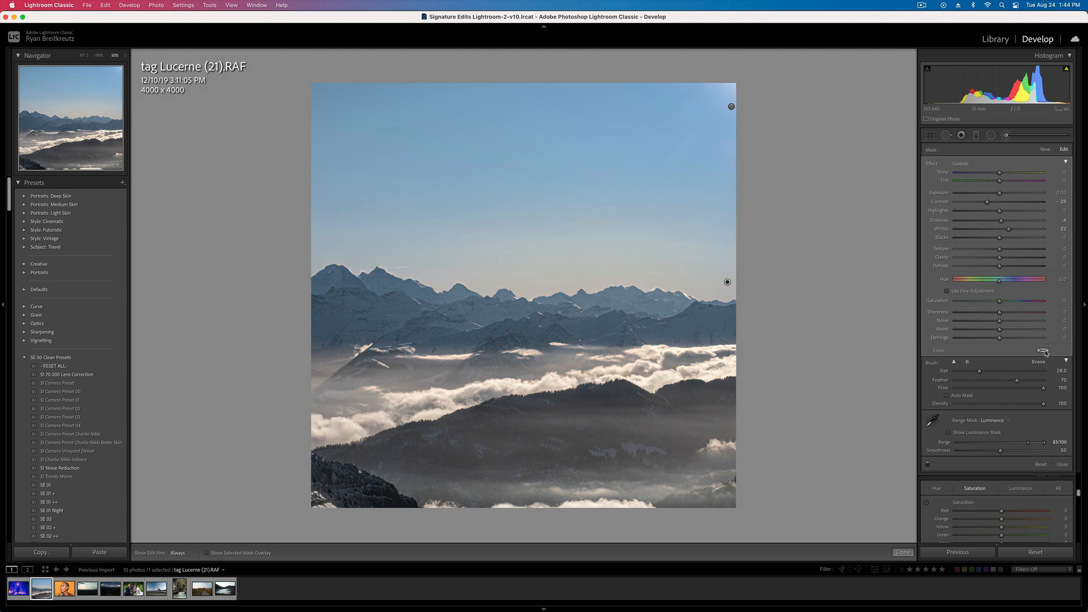
- Tint the horizon mask with a soft salmon color and compare the photo without the mask
click(1046, 353)
mouse_move(952, 349)
mouse_down()
mouse_move(951, 360)
mouse_move(985, 367)
mouse_move(949, 378)
mouse_move(977, 367)
mouse_move(970, 373)
mouse_up()
click(864, 329)
key(Delete)
key(super+z)
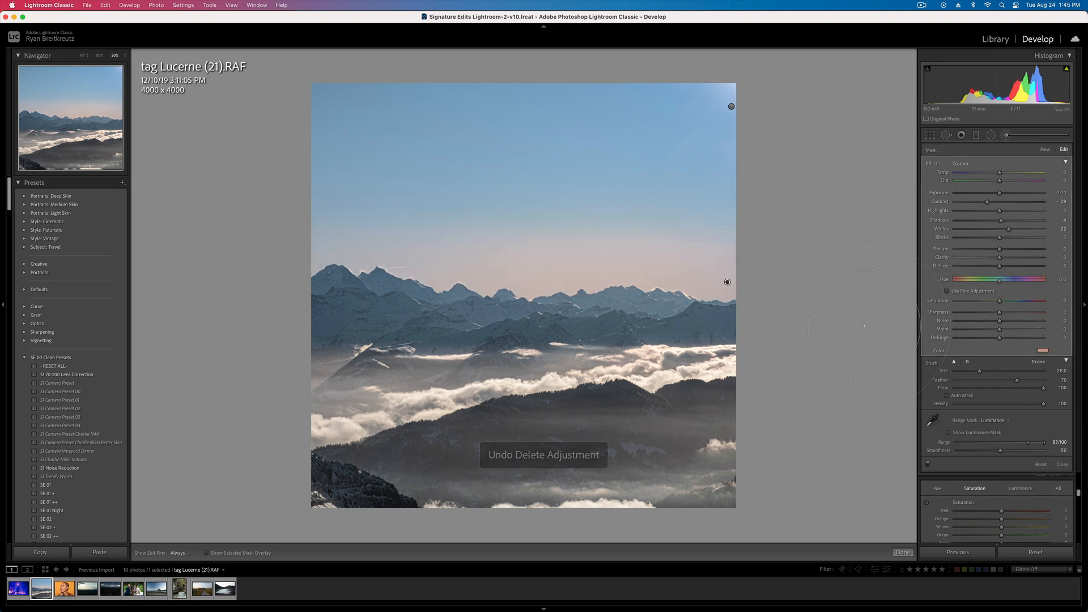
key(k)
- Paint a new brush mask over the clouds and foreground mountains and shift its Temp toward blue
scroll(1011, 349, down, 1)
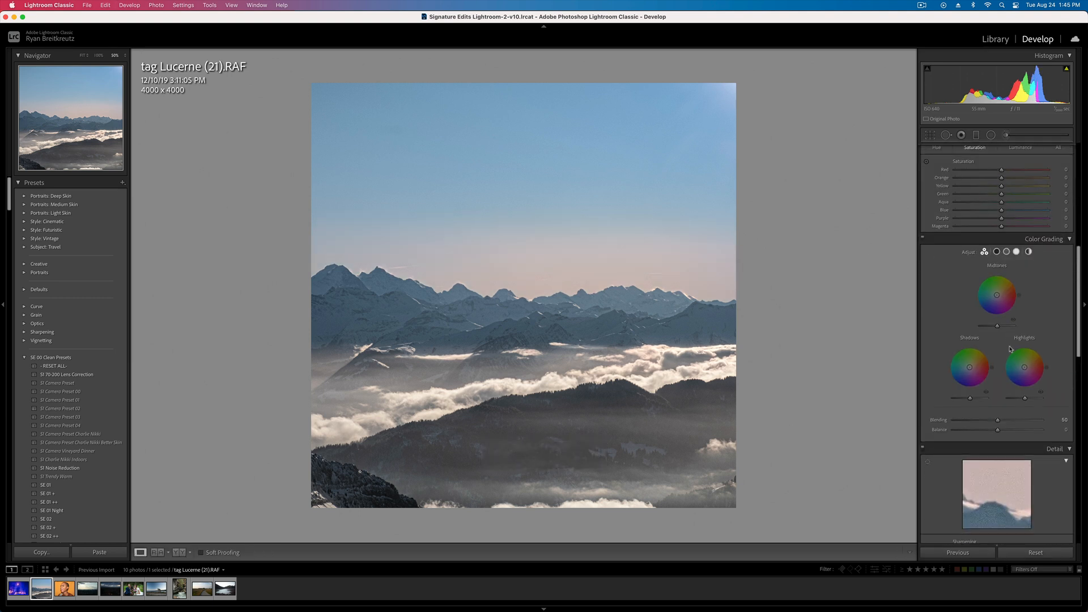
scroll(1011, 350, down, 2)
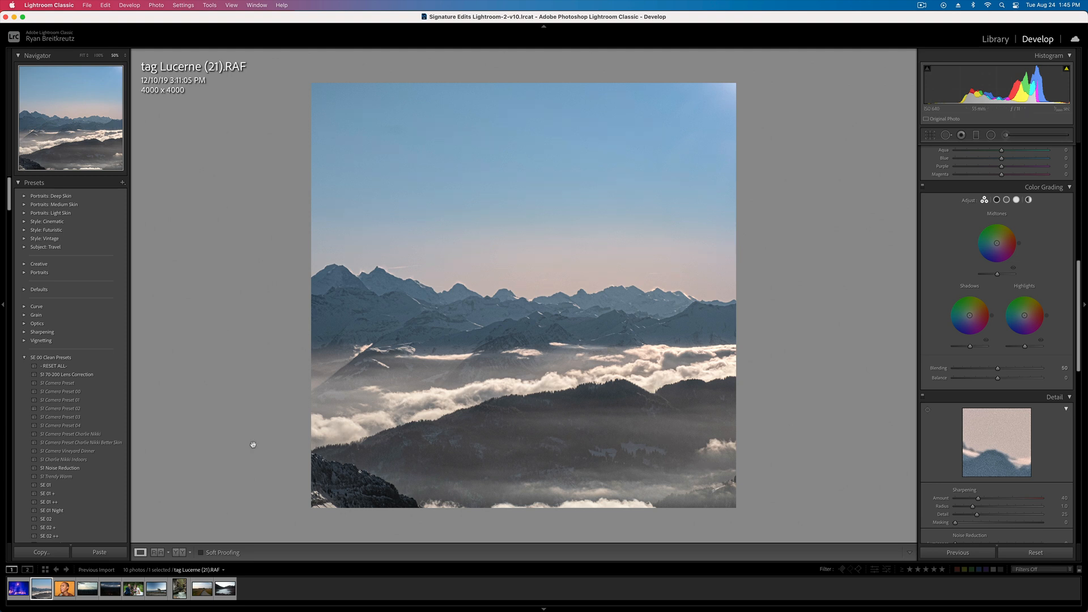
click(1007, 135)
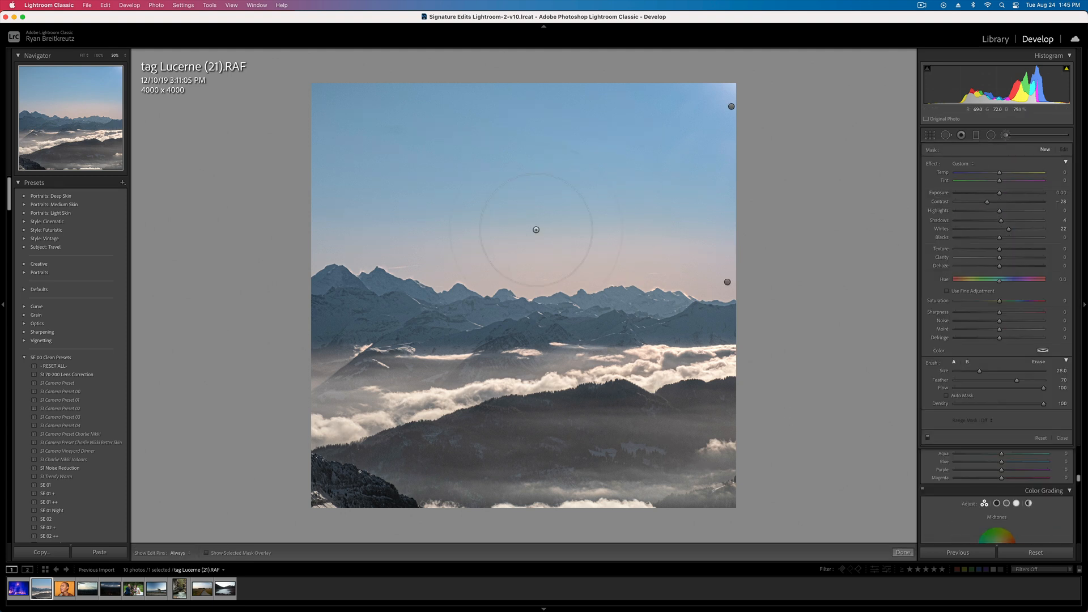
scroll(678, 435, up, 2)
mouse_move(726, 444)
mouse_down()
mouse_move(477, 442)
mouse_move(836, 425)
mouse_up()
drag(999, 173, 984, 179)
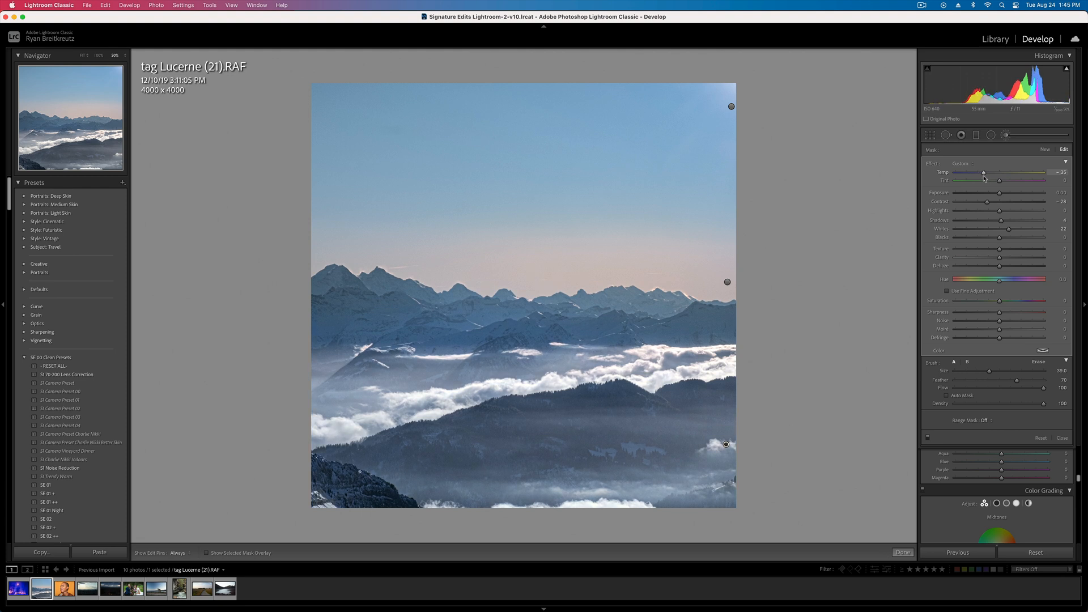
- Compare the edited photo without the cooling mask and against the original version
key(Delete)
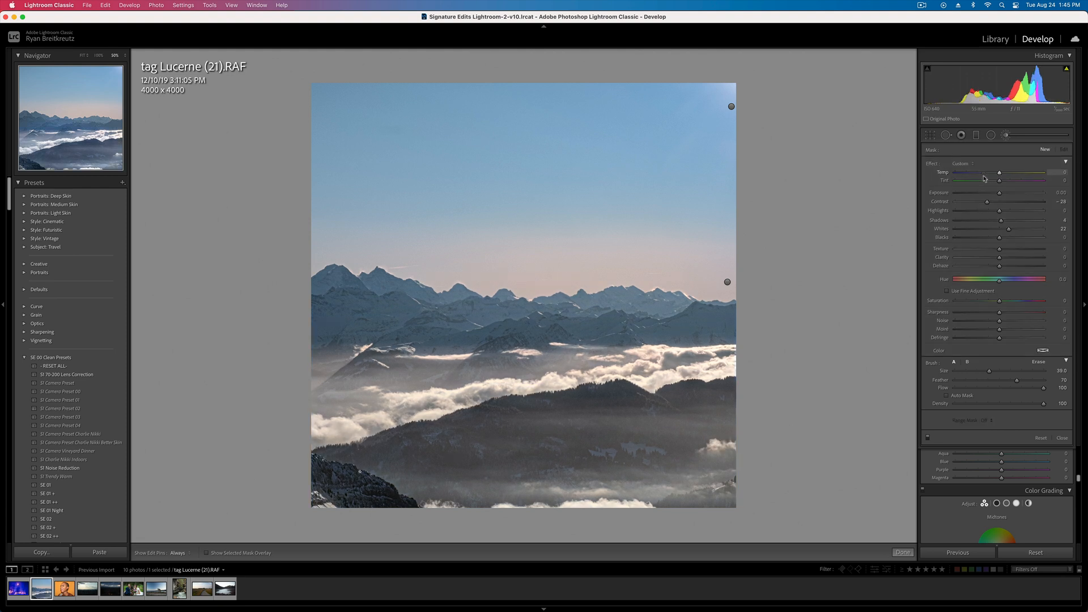
key(super+z)
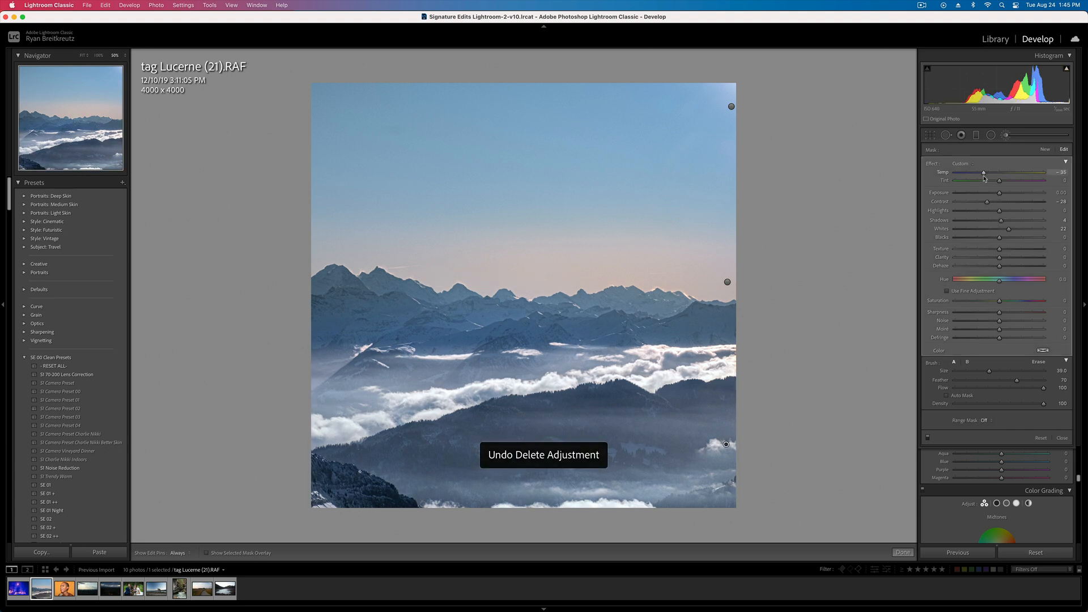
key(k)
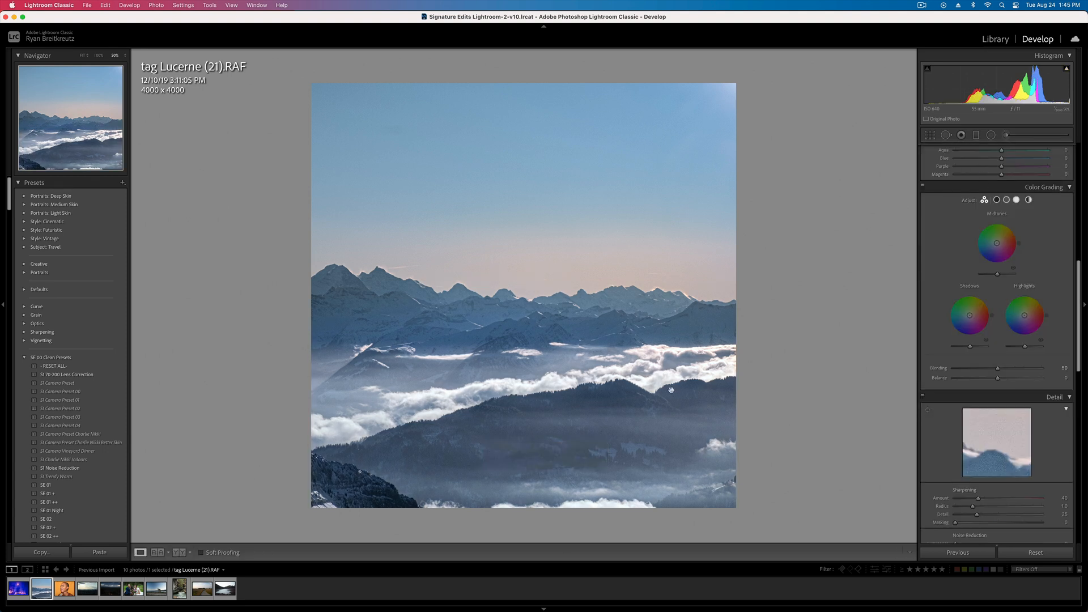
key(backslash)
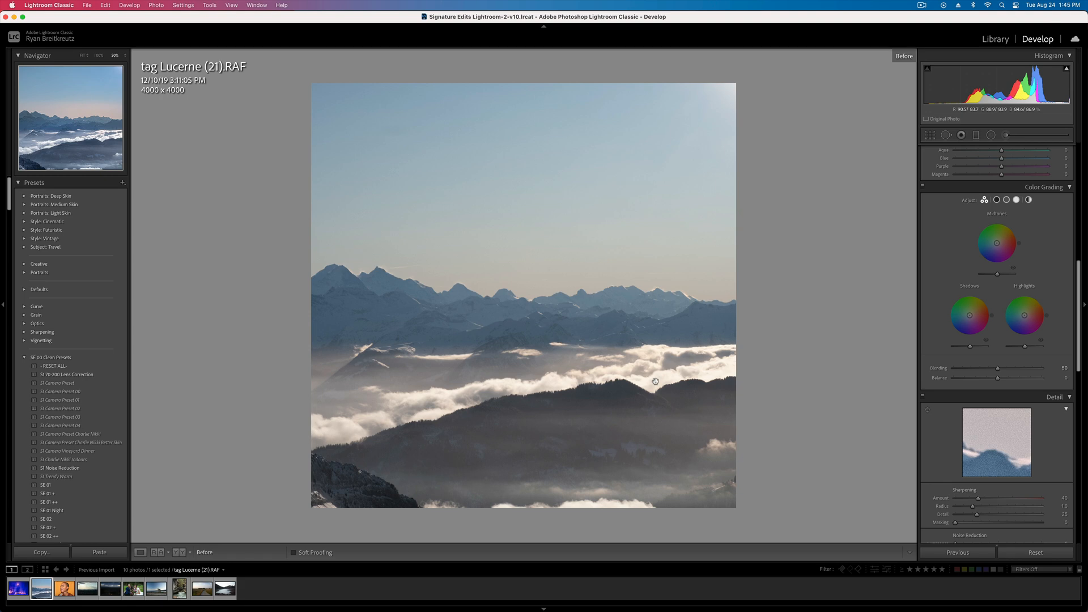
key(backslash)
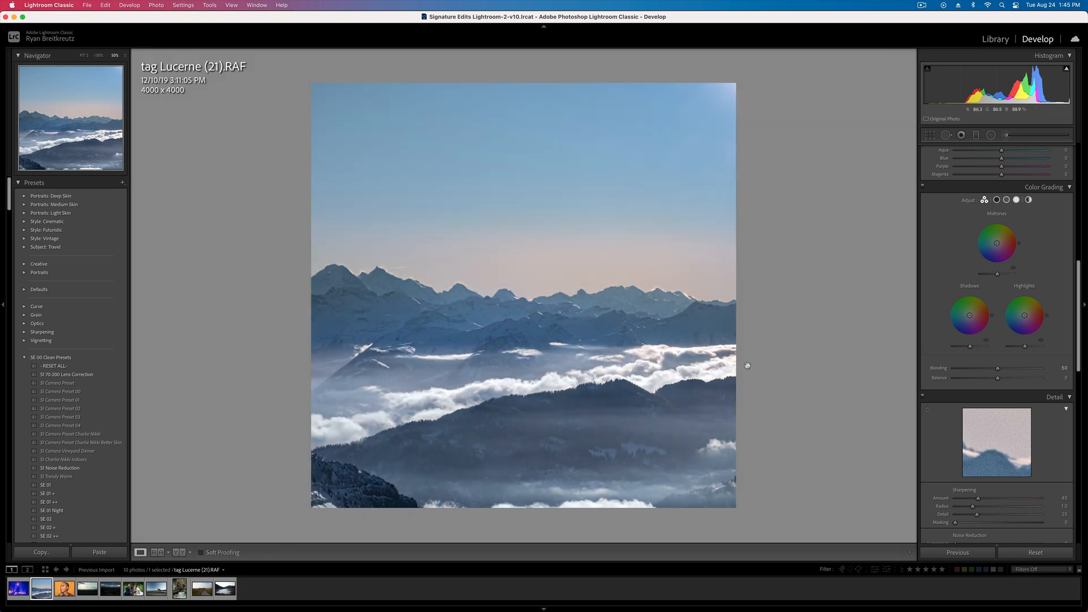
- Set the whole photo's Texture to +29 and Clarity to +25
scroll(1061, 261, up, 5)
scroll(1061, 261, up, 5)
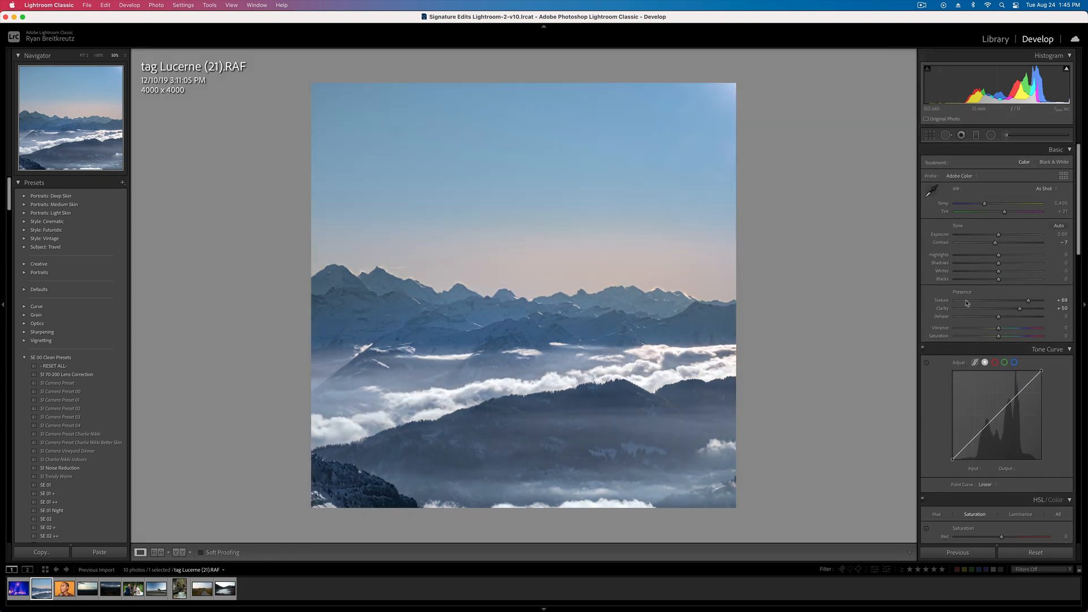
click(1010, 309)
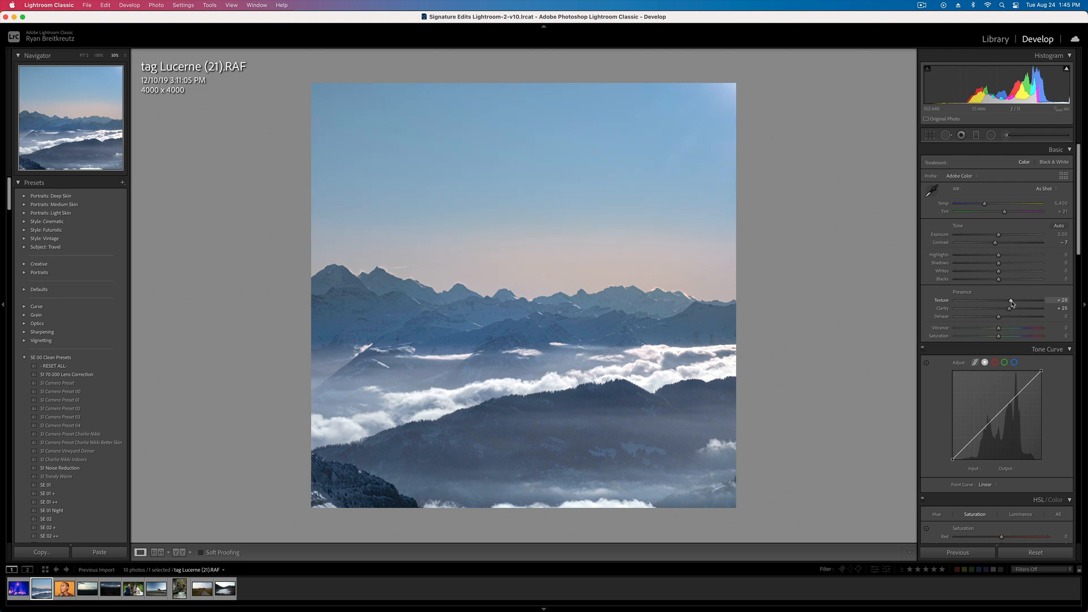
- Paint a new brush mask of size 11 along the bright cloud band above the foreground mountain
scroll(1002, 500, down, 3)
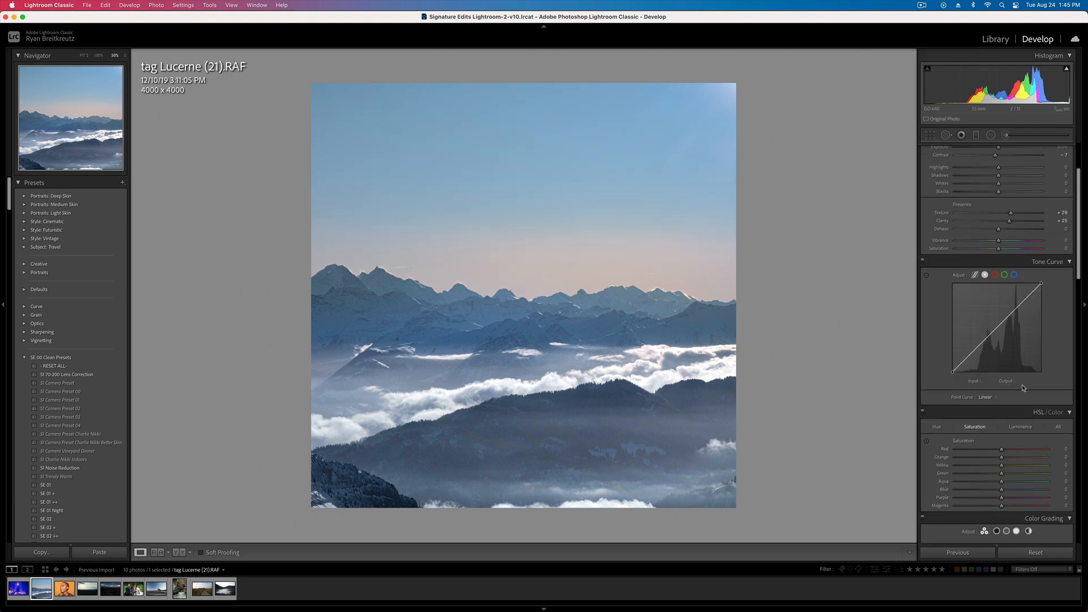
click(1006, 135)
key(bracketleft)
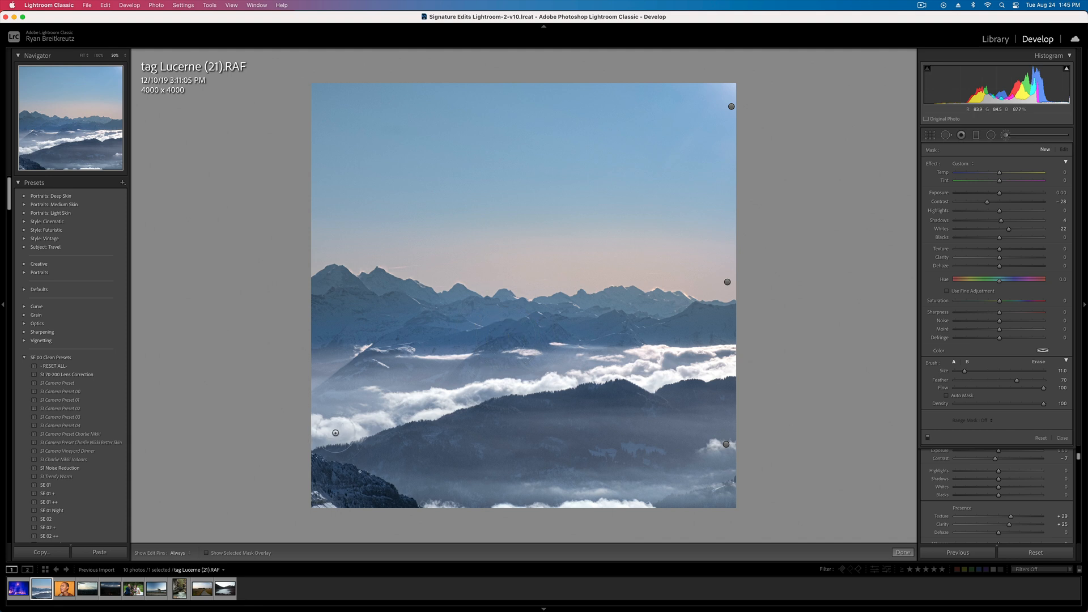
key(h)
mouse_move(340, 423)
mouse_down()
mouse_move(560, 364)
mouse_move(691, 377)
mouse_up()
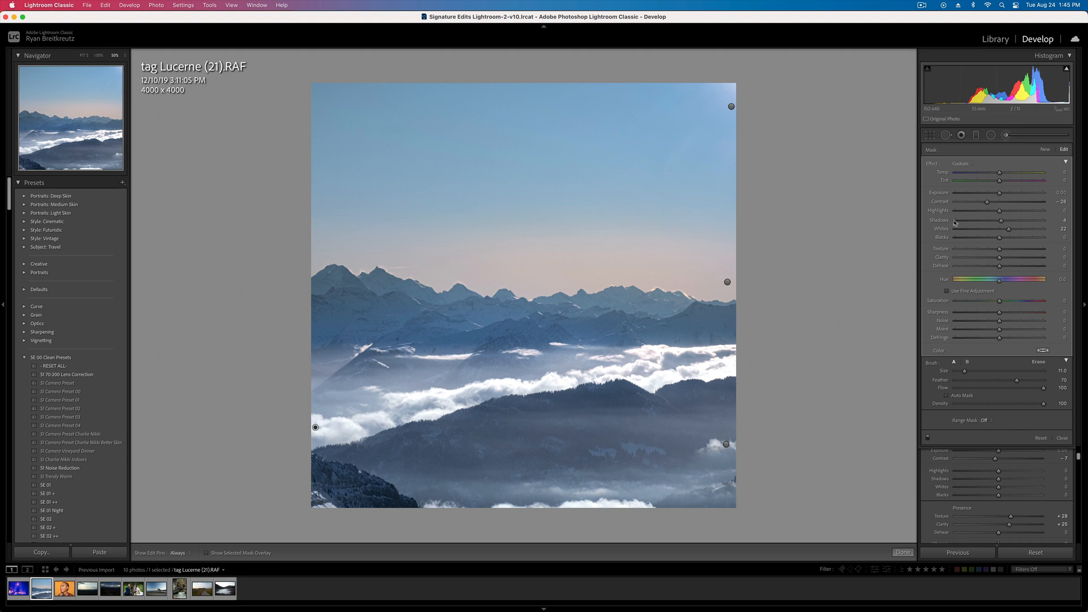
- Apply the 11 Add Texture effect to the cloud mask, set its Texture to 24 and increase its Clarity
click(962, 163)
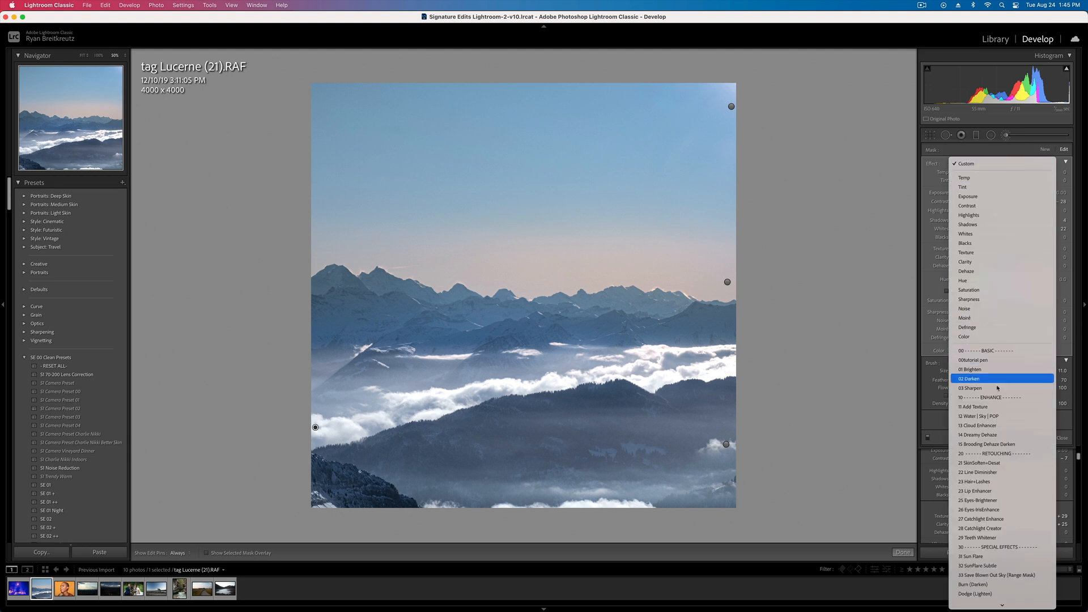
click(986, 407)
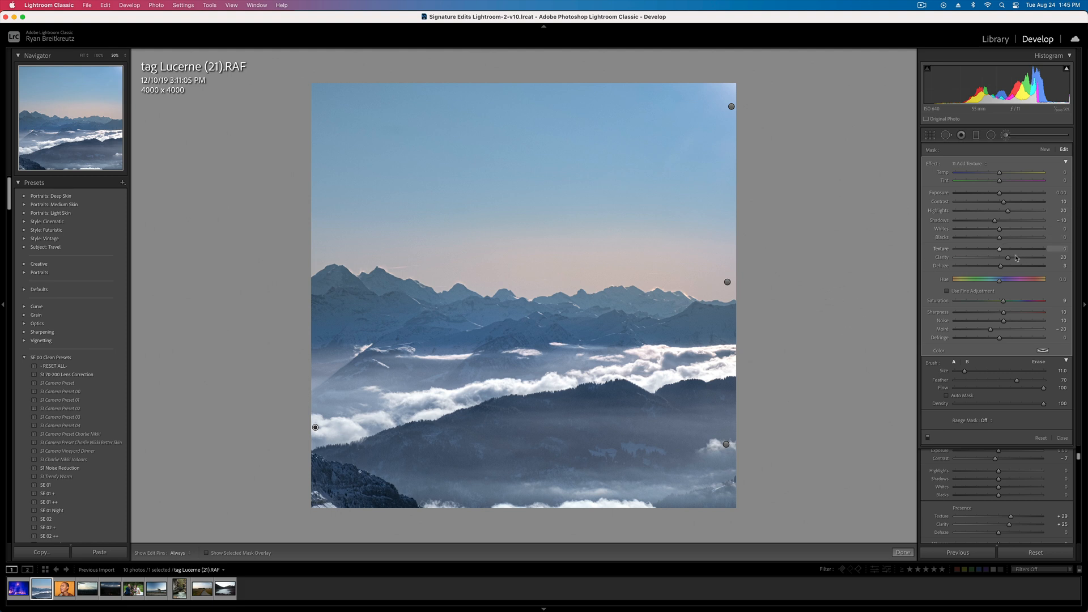
mouse_move(1008, 257)
mouse_down()
mouse_move(1018, 259)
mouse_move(1004, 268)
mouse_up()
- Limit the cloud mask to a luminance range of 66/100, check its overlay, and finish brush editing
key(o)
click(987, 422)
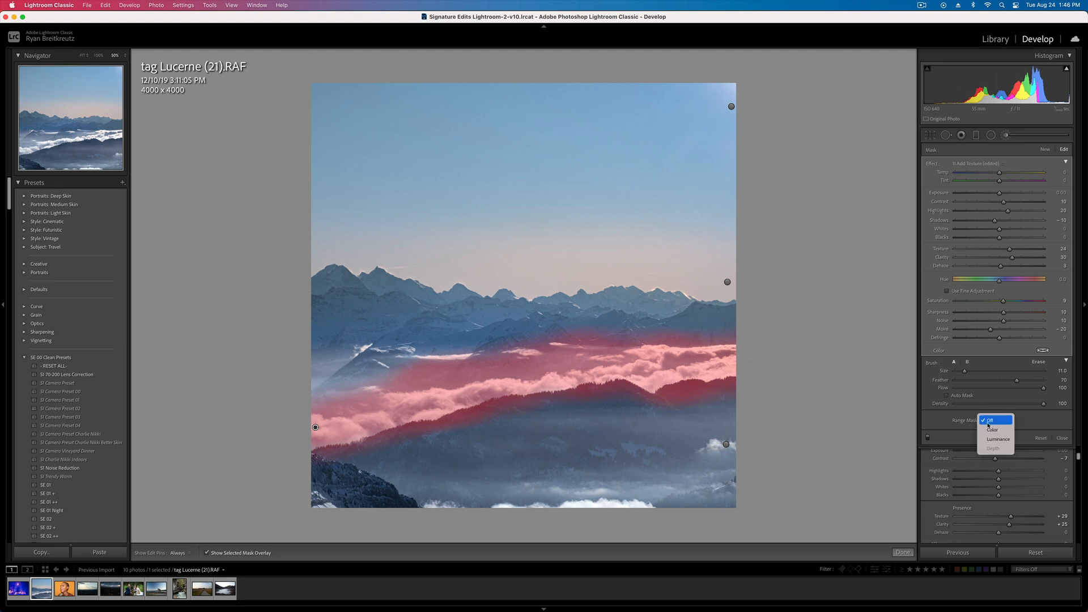
click(996, 440)
drag(958, 444, 1015, 445)
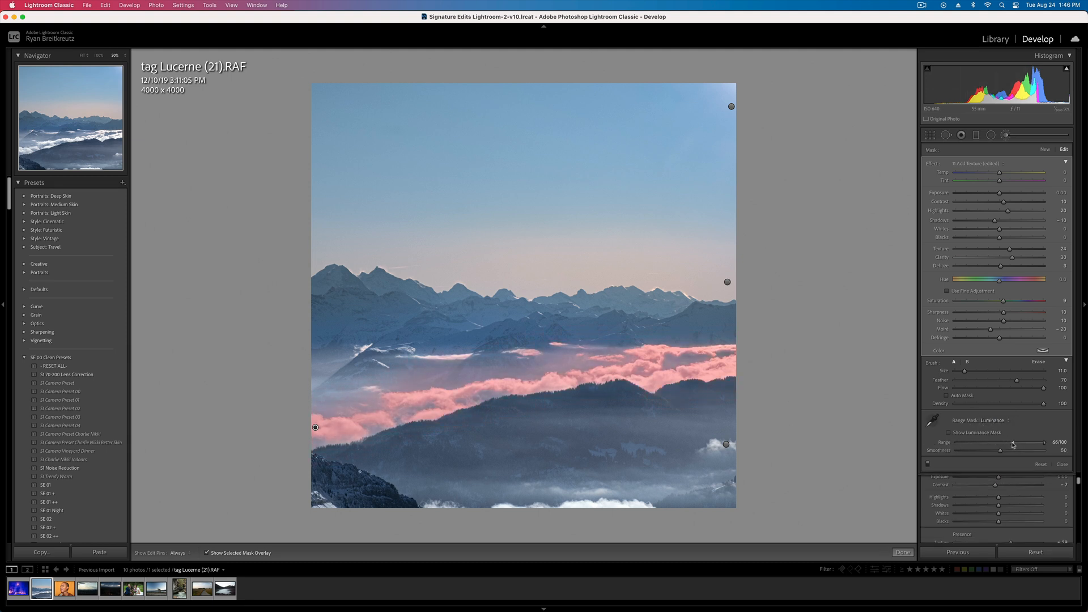
key(o)
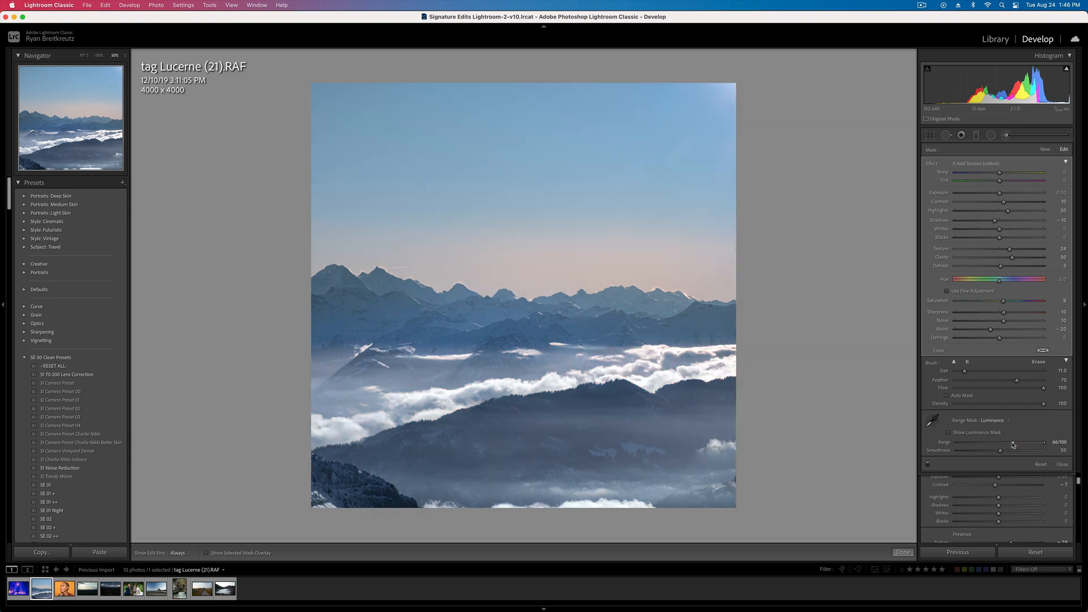
key(k)
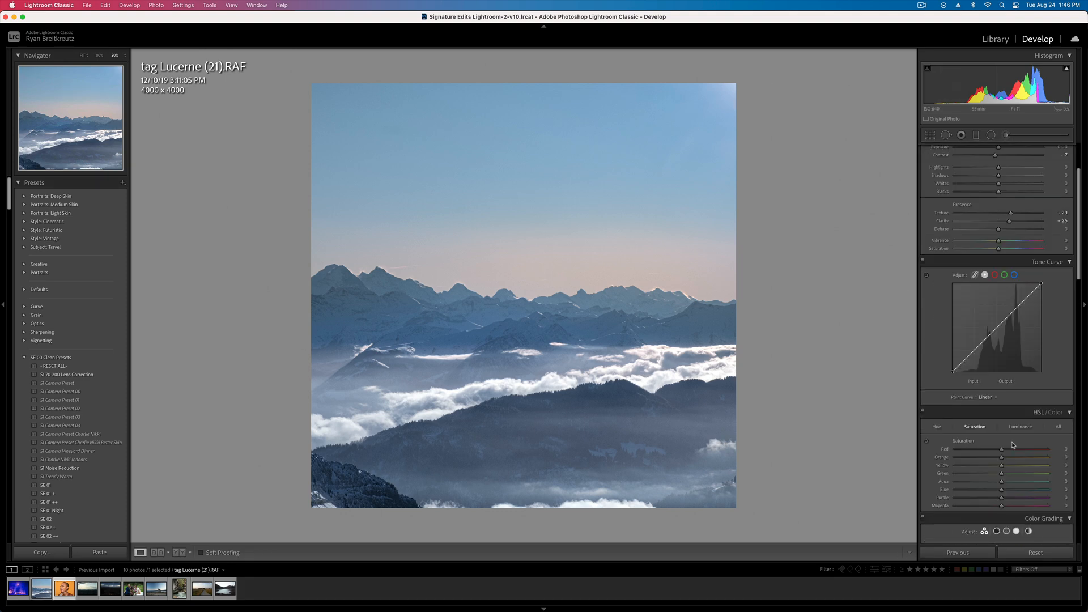
- Open the Dewy Skin Preset portrait, inspect it enlarged, and reset all its develop adjustments
key(Right)
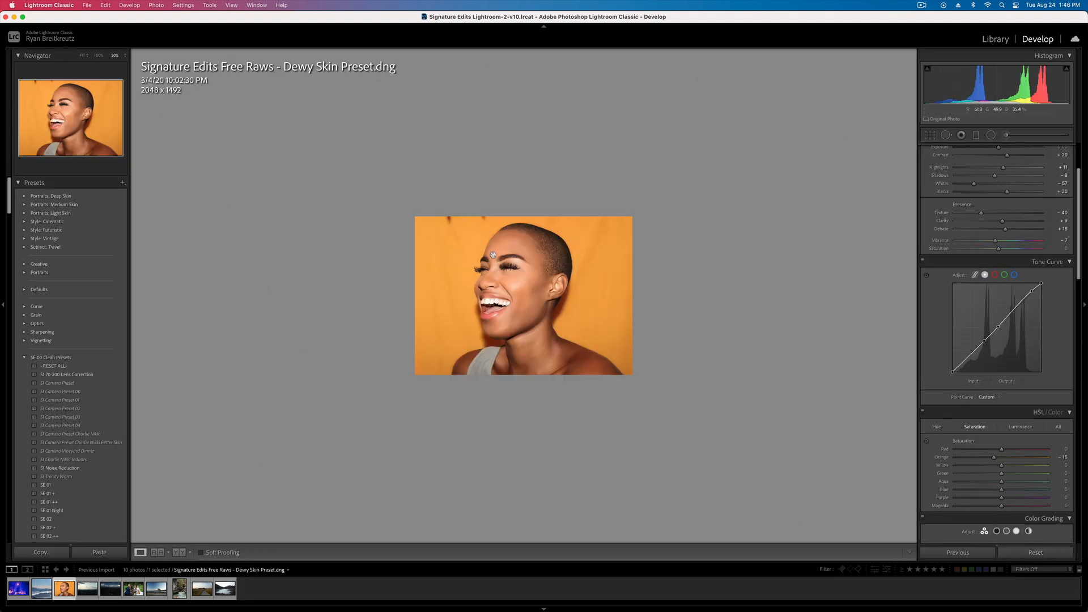
click(497, 261)
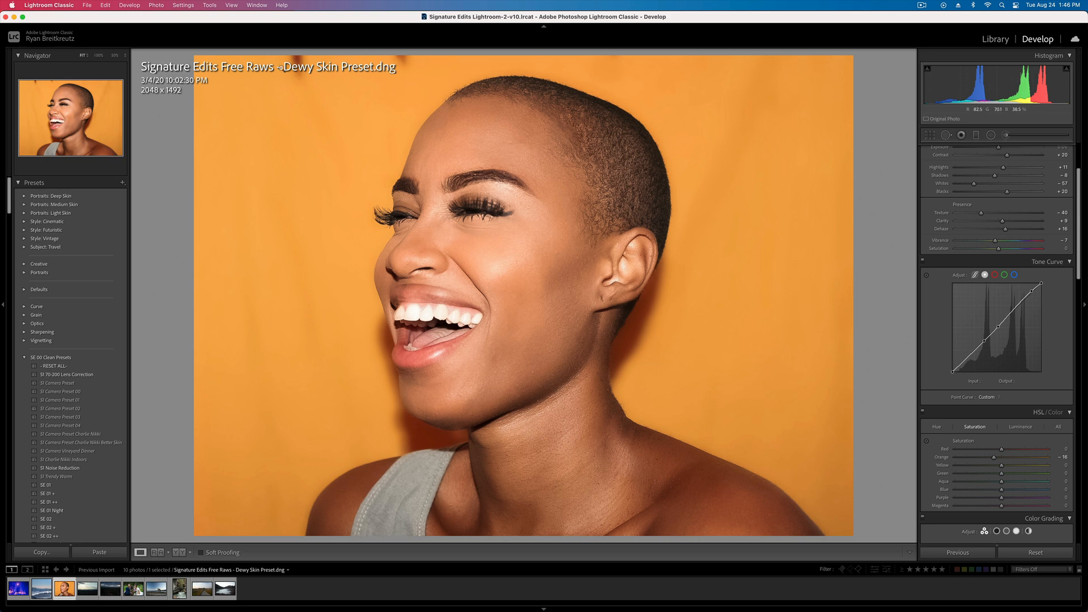
click(415, 130)
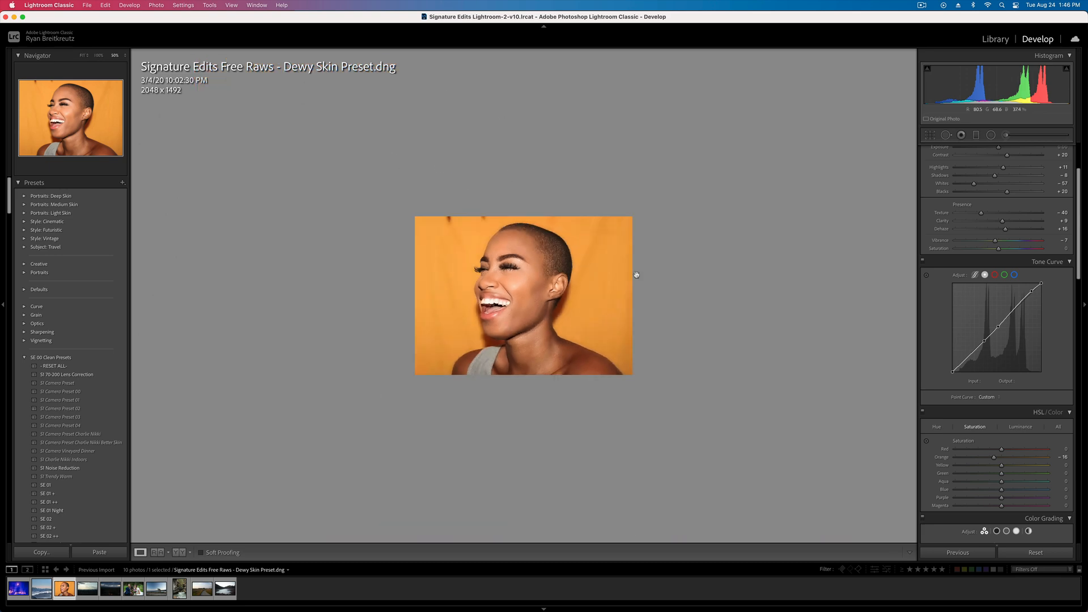
click(1036, 553)
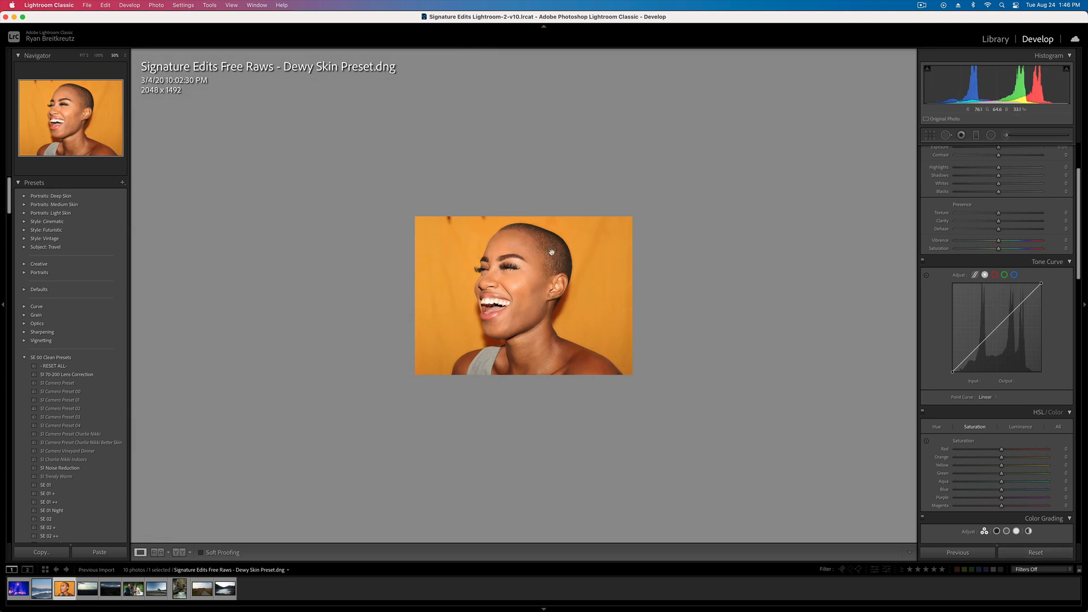
- Heal the two dark spots along the backdrop's upper edge with a size 81 brush and compare with the original
key(q)
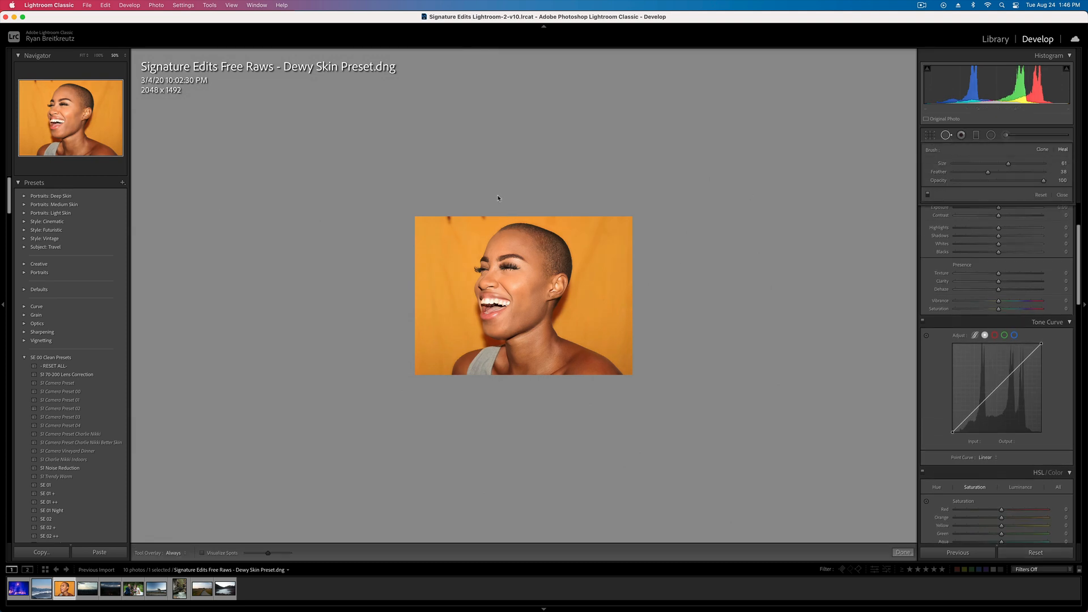
scroll(450, 227, up, 5)
scroll(450, 223, down, 1)
click(449, 218)
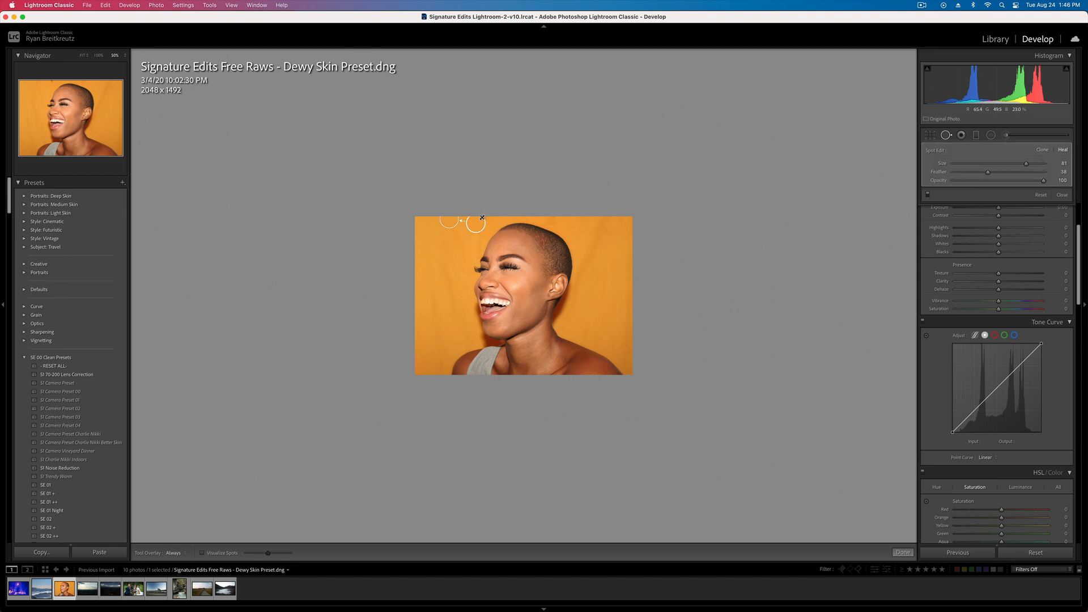
mouse_move(476, 224)
mouse_down()
mouse_move(439, 240)
mouse_move(418, 225)
mouse_up()
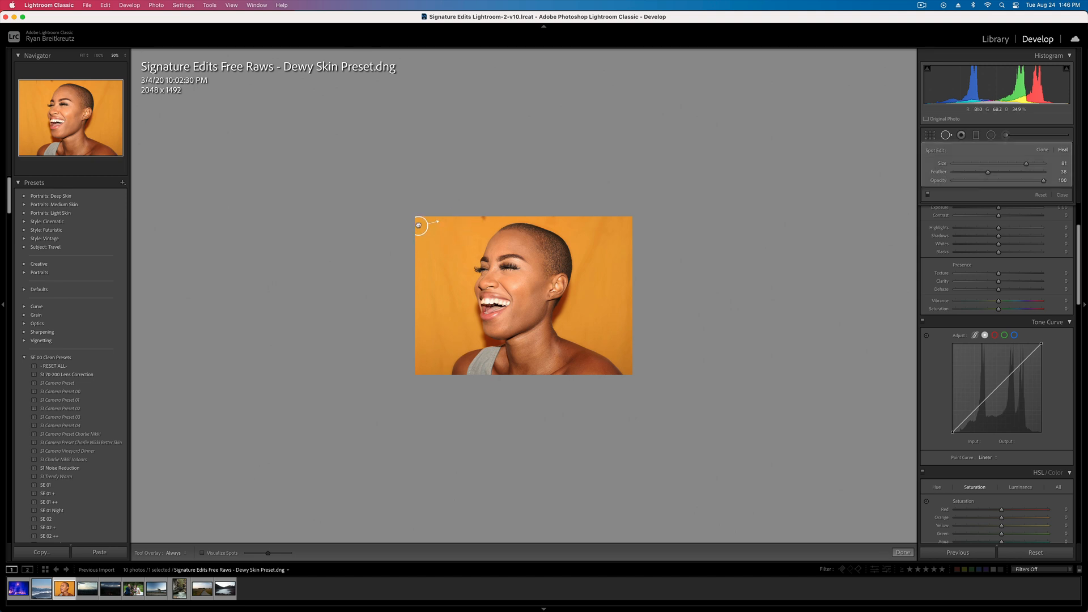
click(483, 220)
key(q)
key(backslash)
key(backslash)
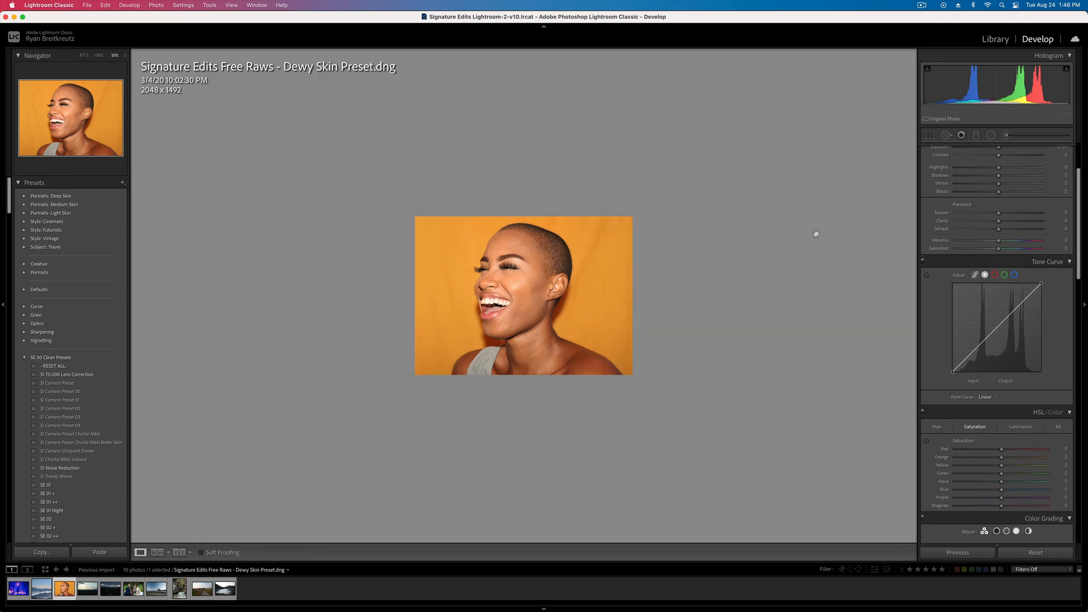
- Prepare a skin-softening brush with Contrast -22, Highlights 16, Texture -13, Clarity -30, Dehaze -13, Saturation -4 and Sharpness -11
click(483, 238)
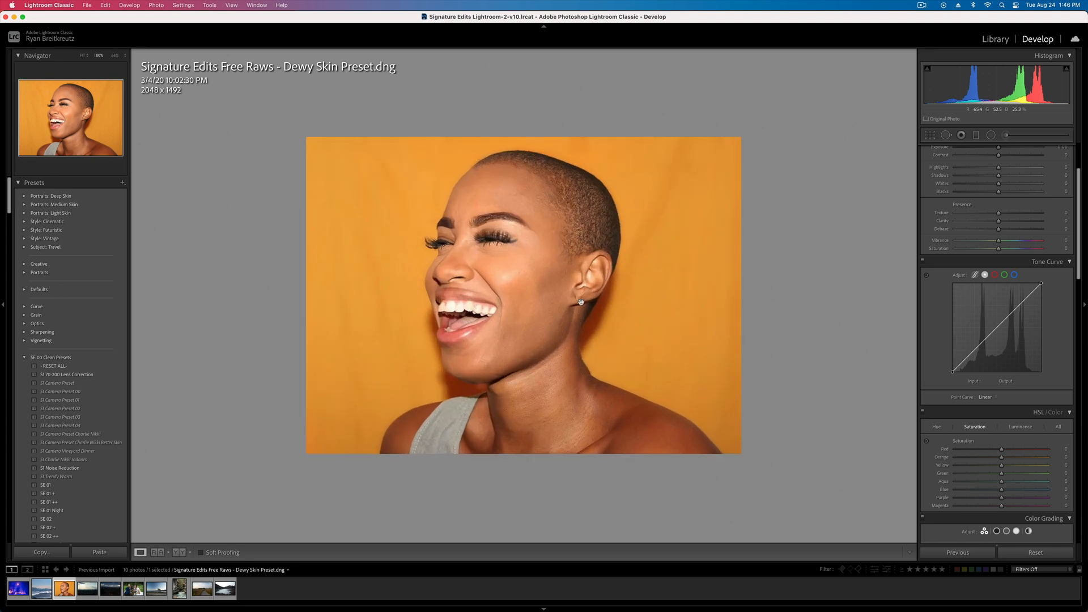
key(k)
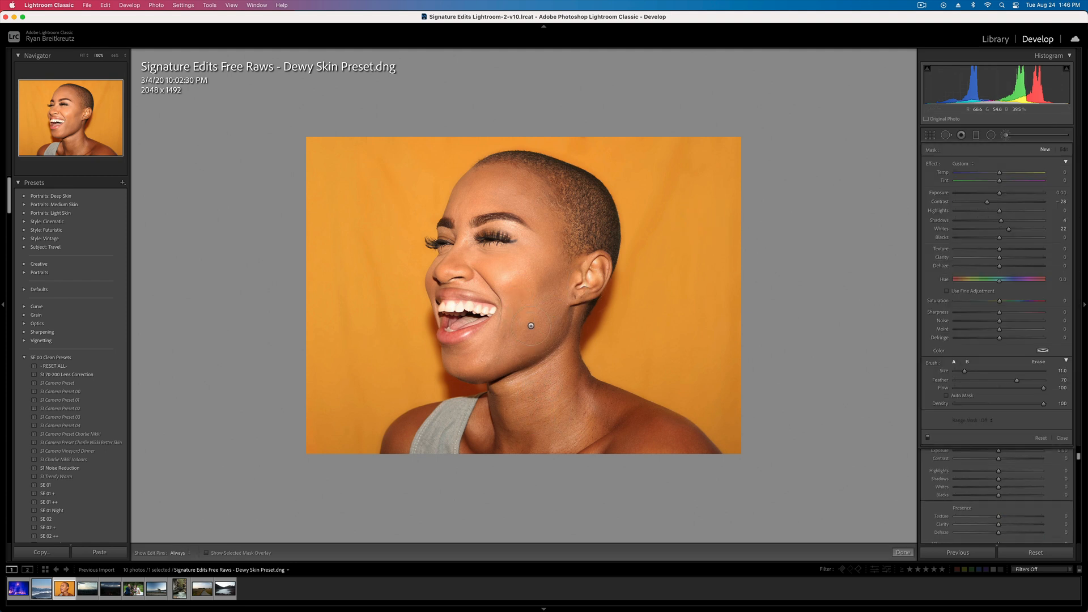
alt+click(942, 166)
drag(997, 267, 992, 266)
drag(999, 202, 989, 202)
drag(1000, 302, 994, 311)
key(h)
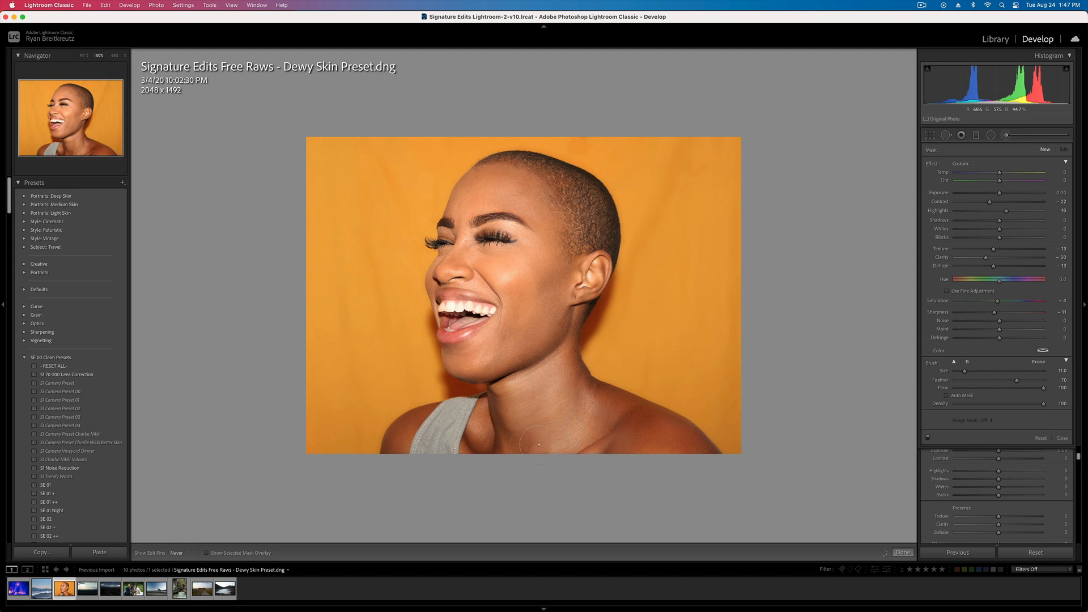
- Paint the softening mask over the neck and lower face and set its Clarity to -61
key(h)
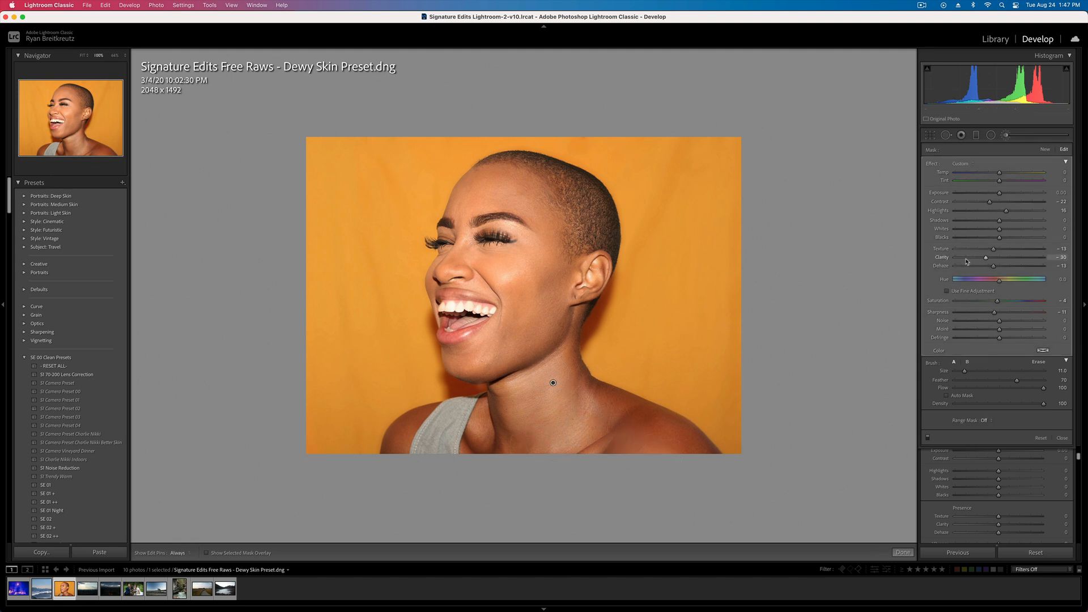
drag(967, 261, 973, 263)
key(h)
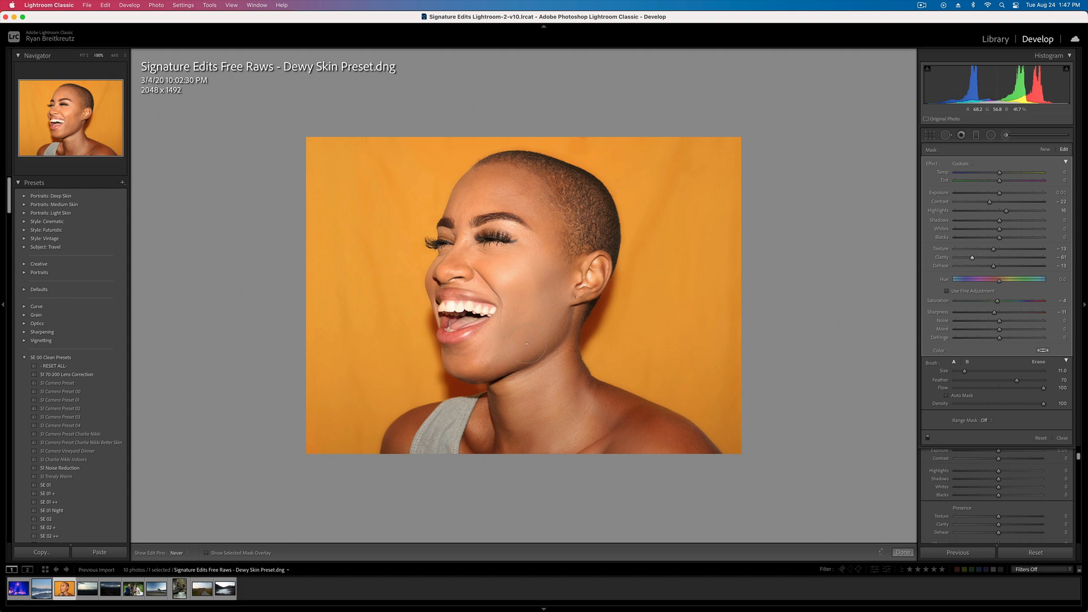
key(h)
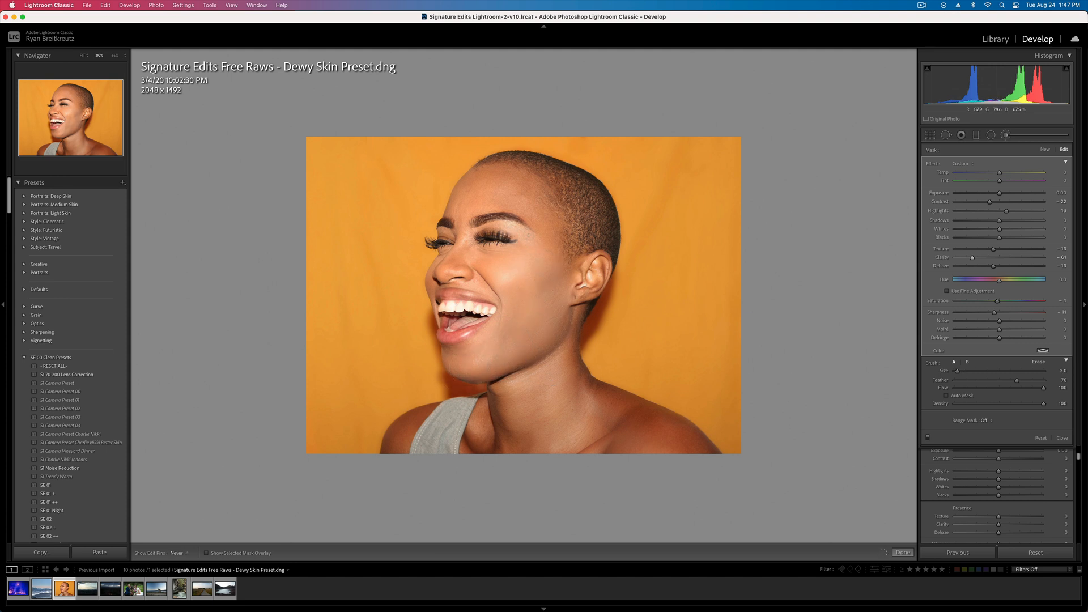
- Extend the softening mask across the face and shoulder skin with small brush sizes between 5 and 8
key(h)
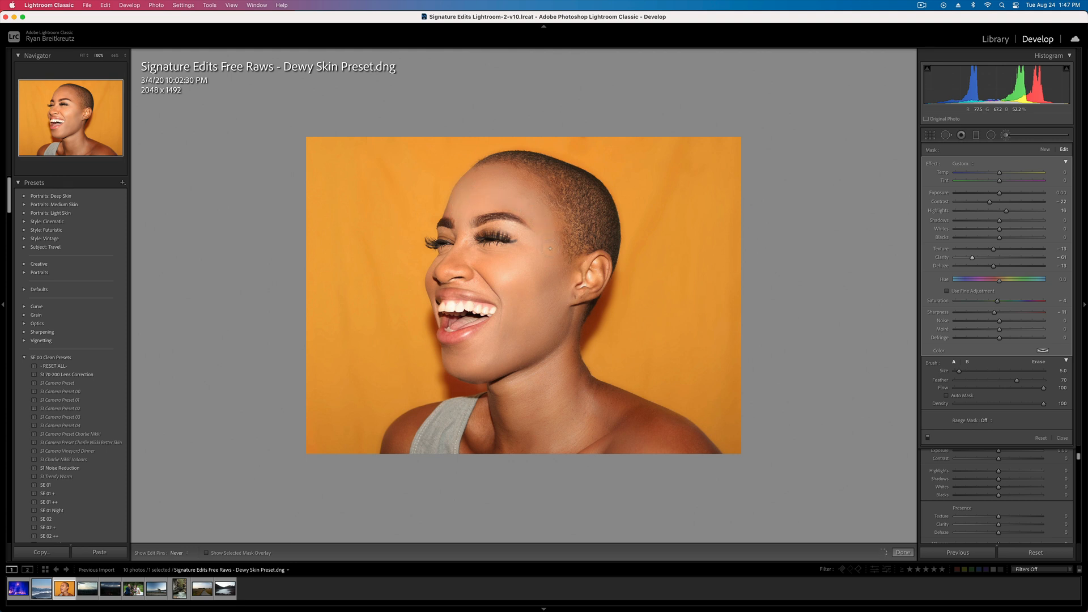
key(h)
key(h)
key(h)
key(h)
key([)
key([)
key([)
key(h)
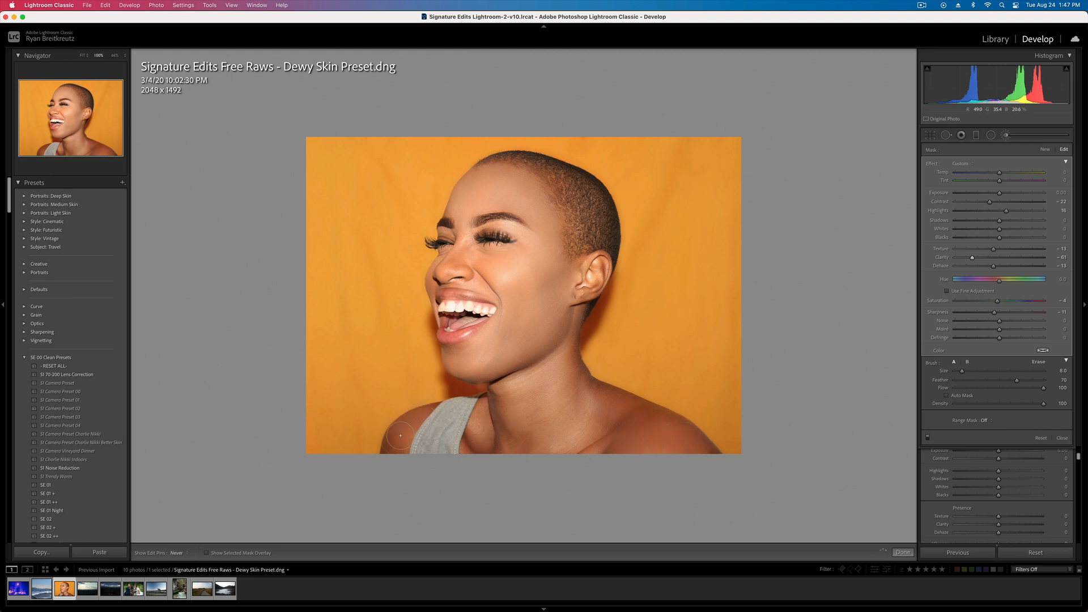
- Enlarge the brush to size 35 and paint the softening mask broadly over the whole subject
key(h)
key(])
key(])
key(])
key(h)
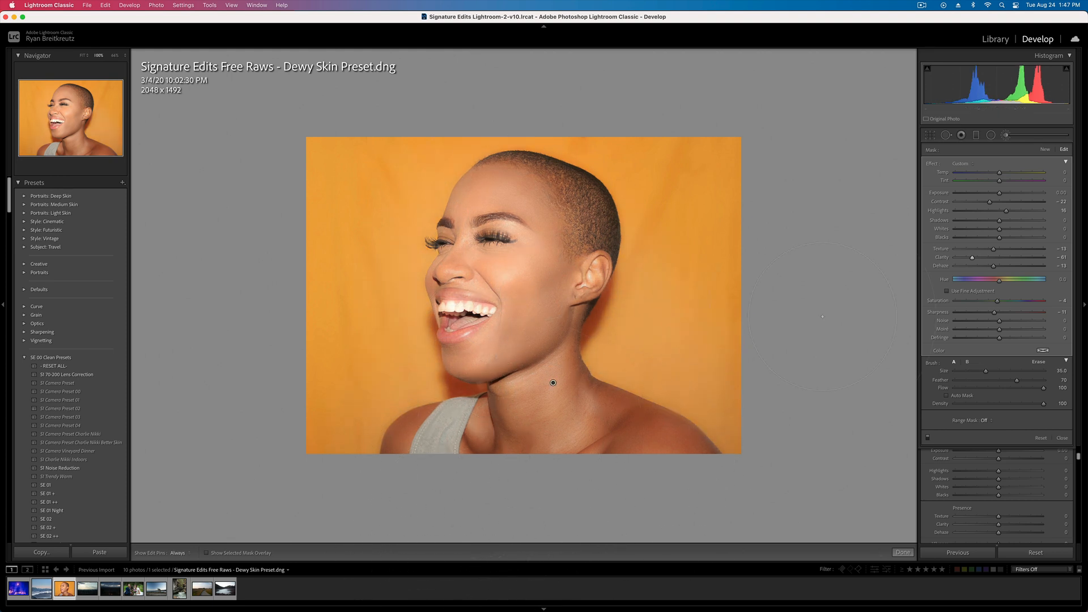
- Restrict the softening mask by color range, sampling a highlight and a darker tone on the cheek, and check the overlay
click(985, 421)
click(993, 430)
click(932, 420)
click(527, 269)
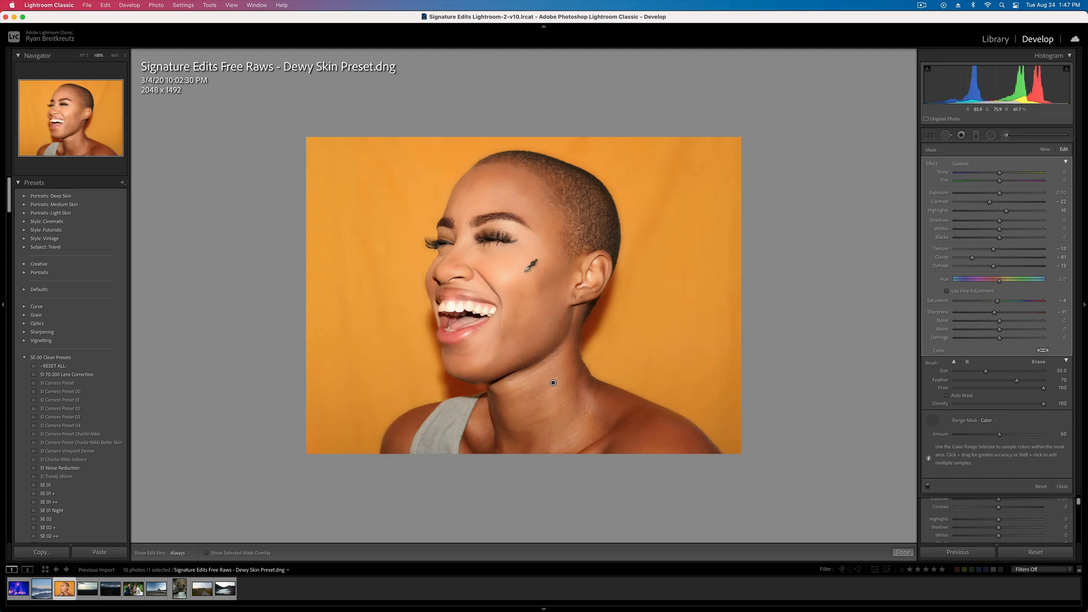
key(o)
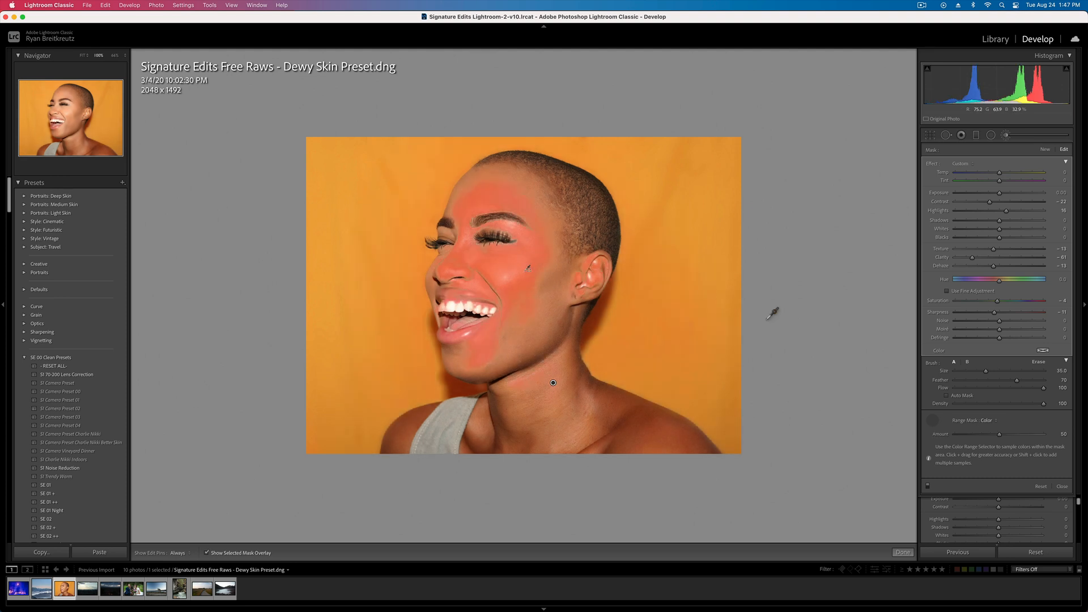
shift+click(546, 300)
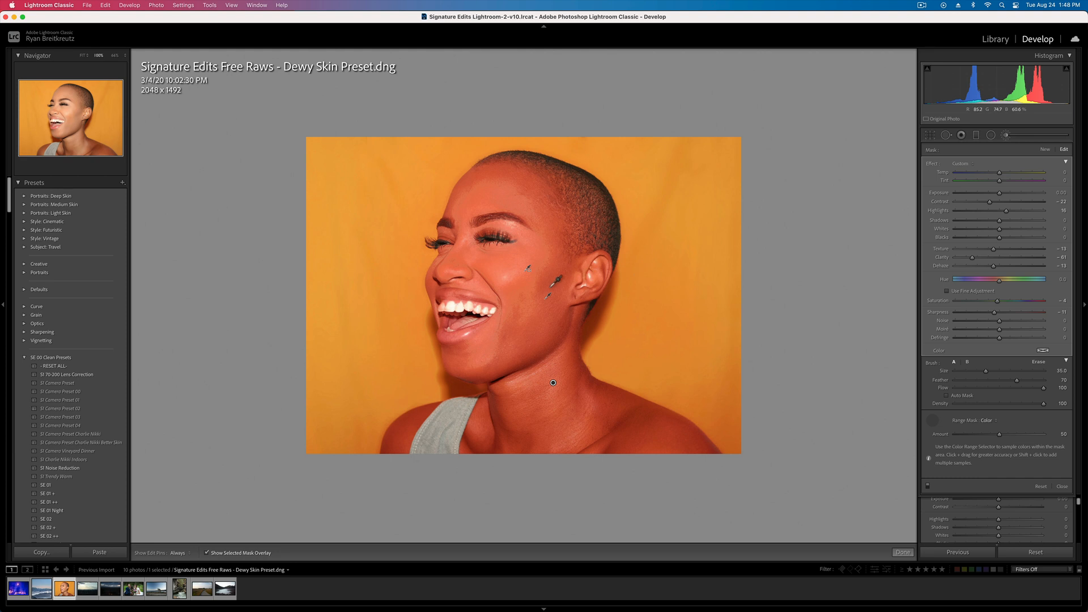
key(o)
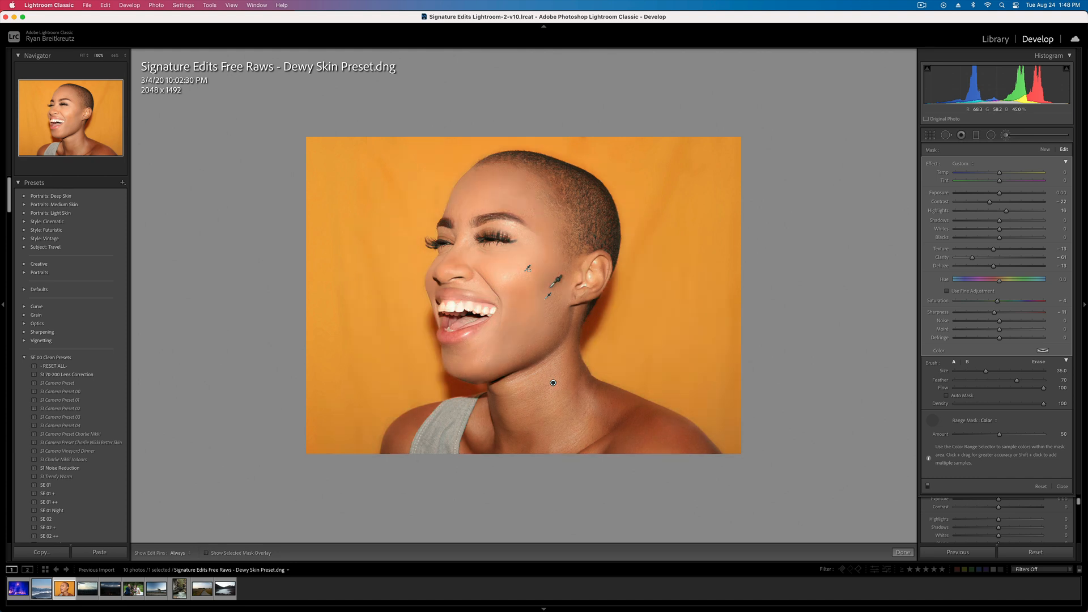
key(Return)
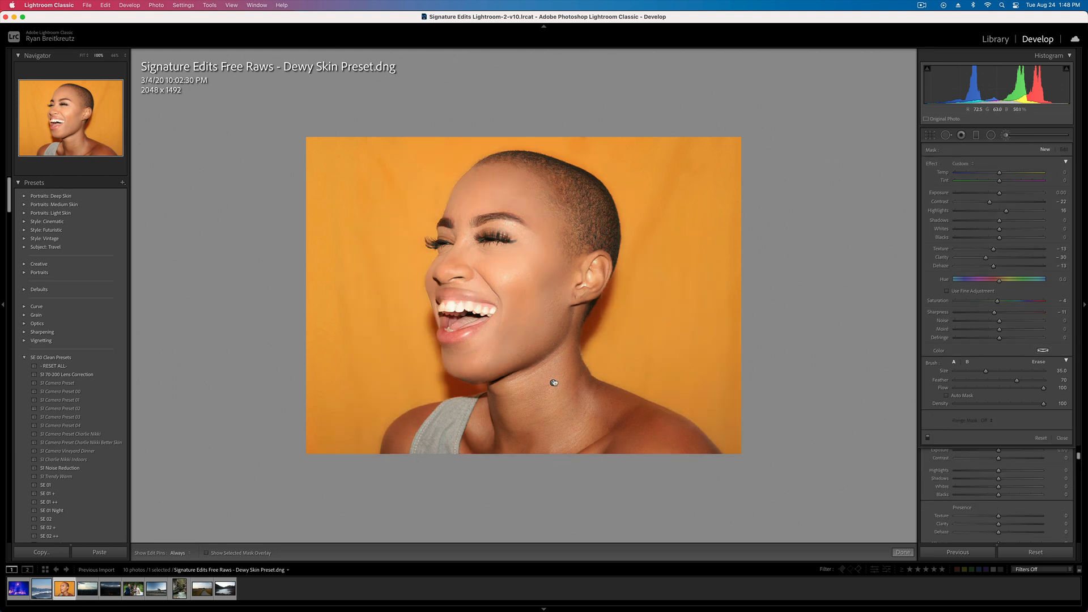
- Set the skin mask's Contrast and Highlights to 0, Clarity to -61 and Dehaze to 6, and compare with the mask removed
click(553, 383)
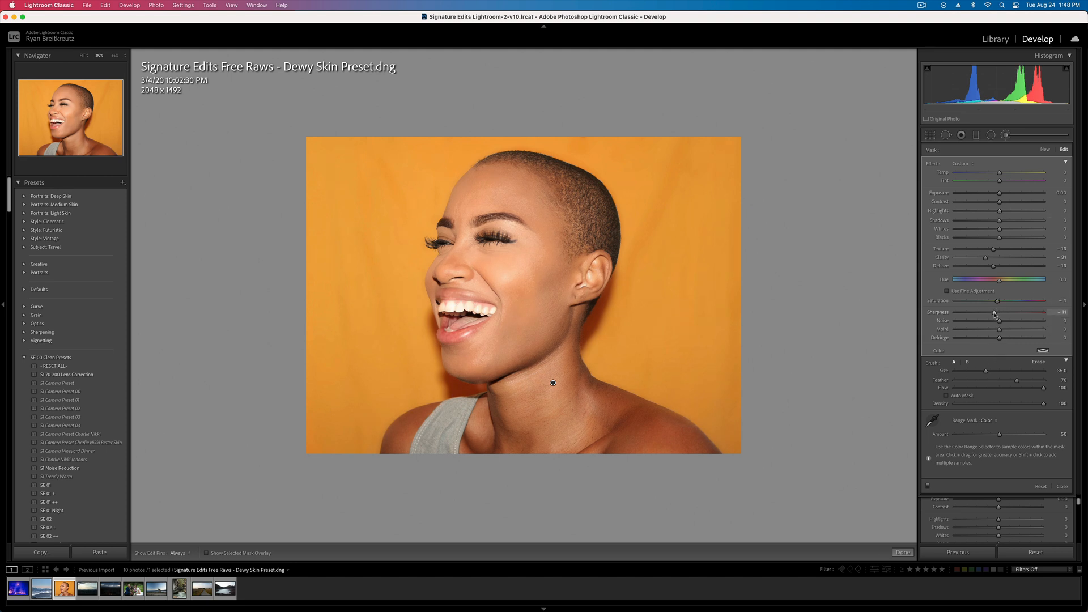
drag(993, 259, 955, 261)
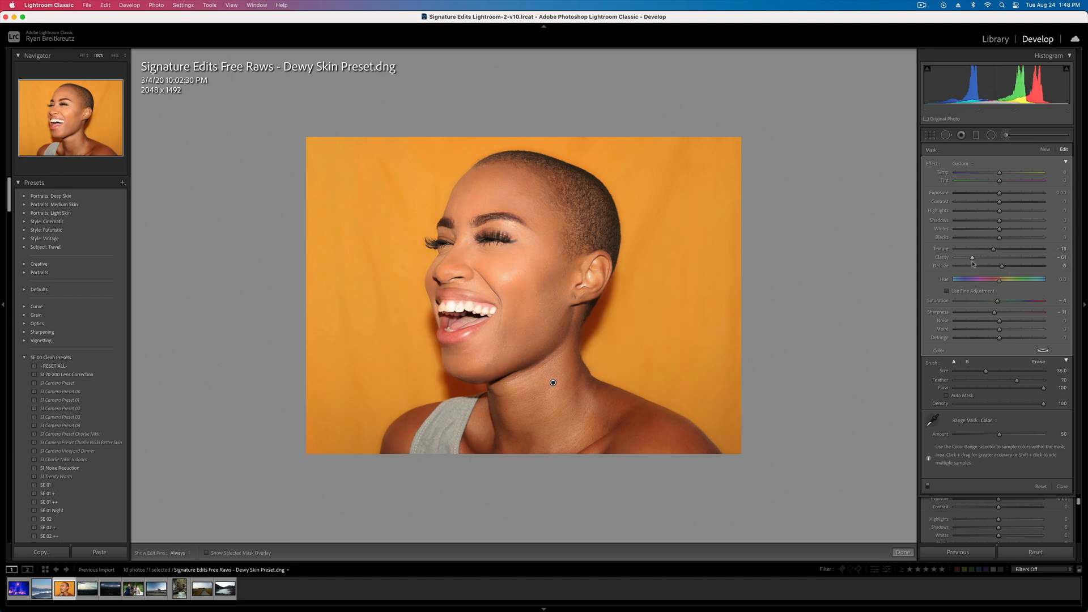
key(Delete)
key(super+z)
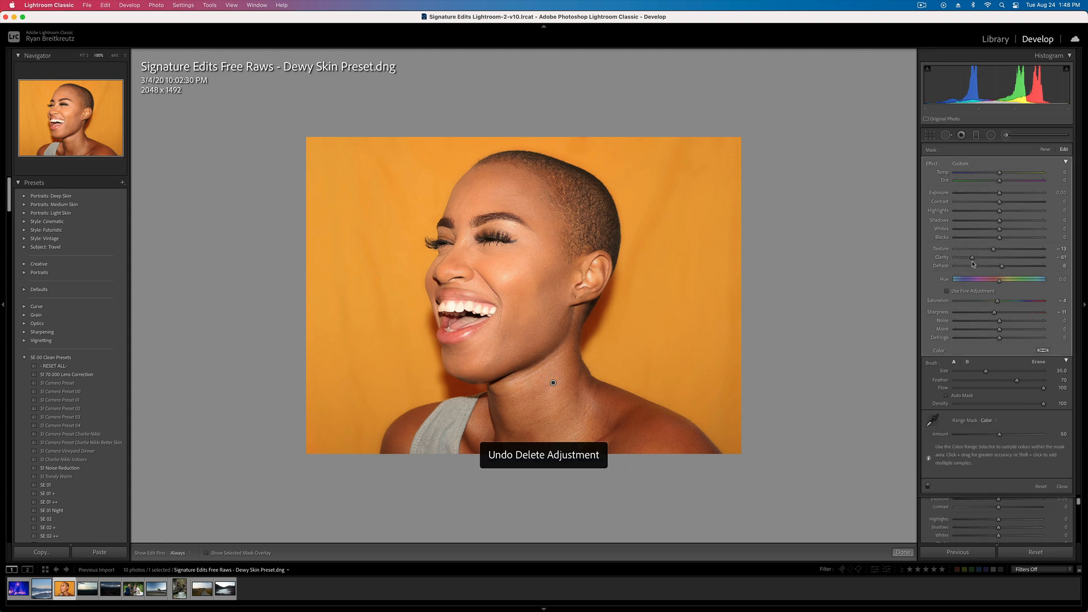
key(Delete)
key(super+z)
- Set the skin mask's Shadows to -62, Clarity to -40 and Whites to 4, comparing with the mask removed
drag(985, 261, 991, 262)
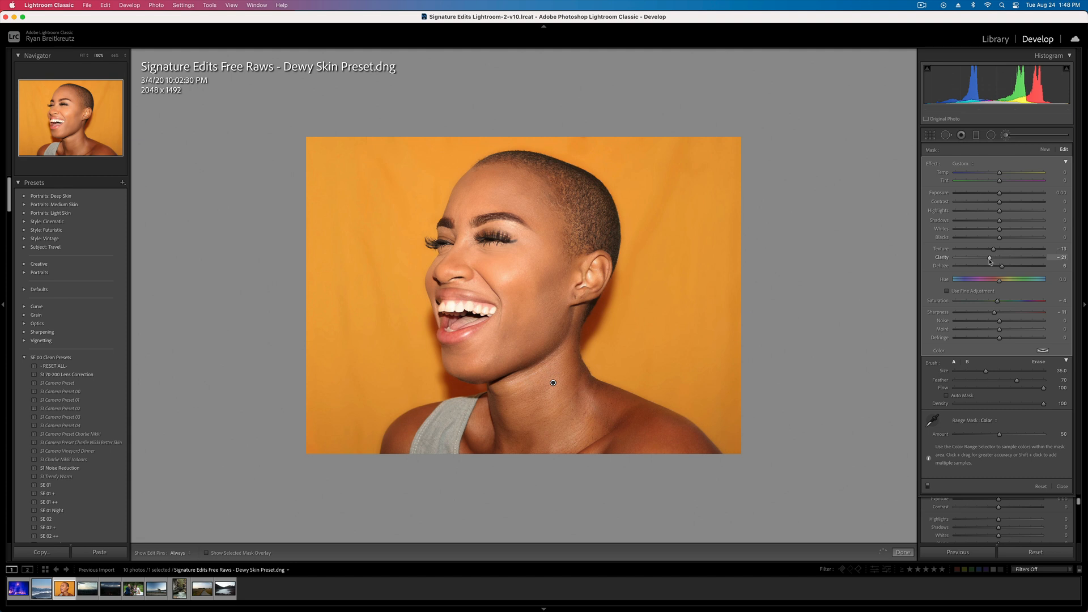
drag(998, 221, 972, 223)
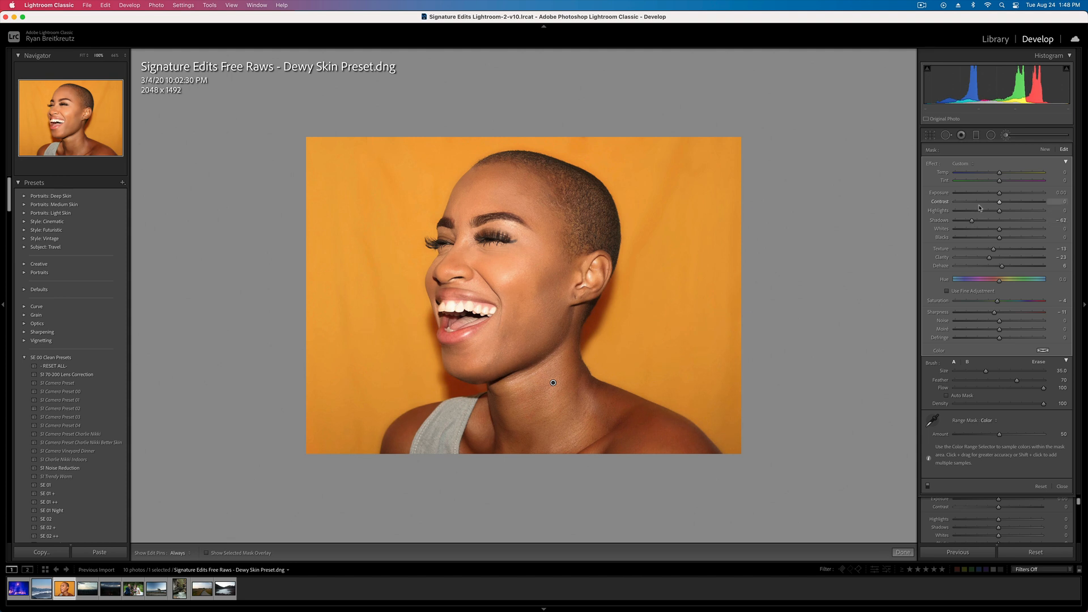
key(BackSpace)
key(super+z)
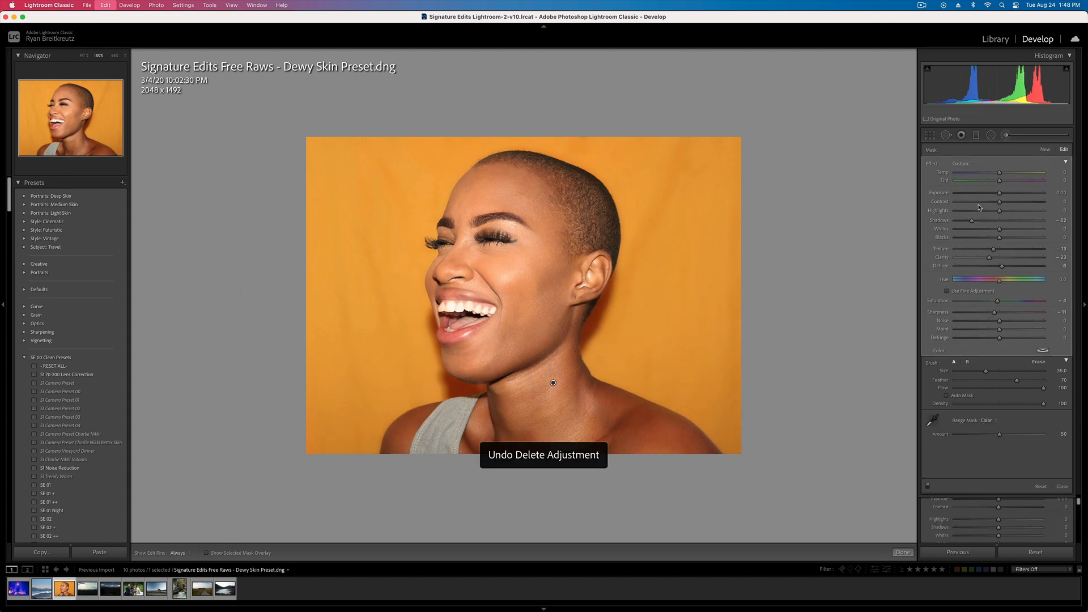
drag(989, 258, 1001, 230)
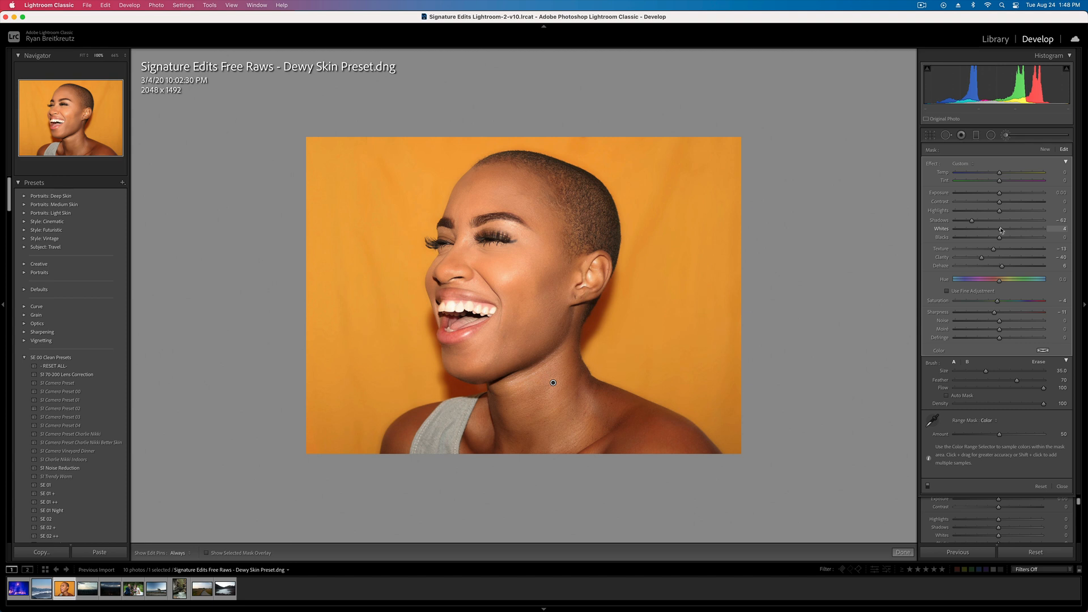
- Create a new brush mask and paint over the eye and lashes with a small brush, toggling the edit pins
click(1046, 148)
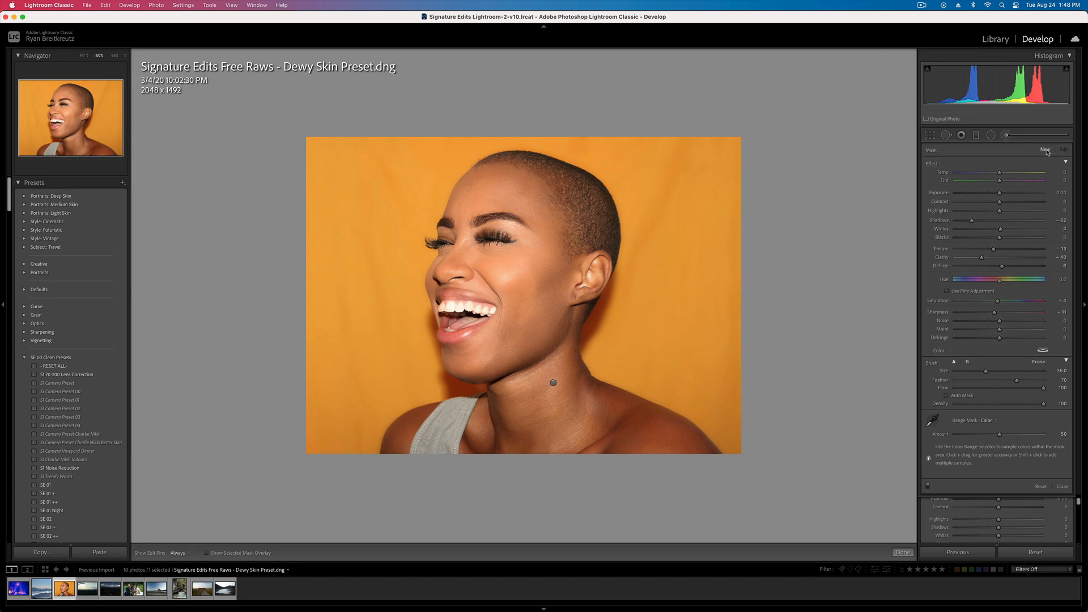
scroll(561, 335, down, 5)
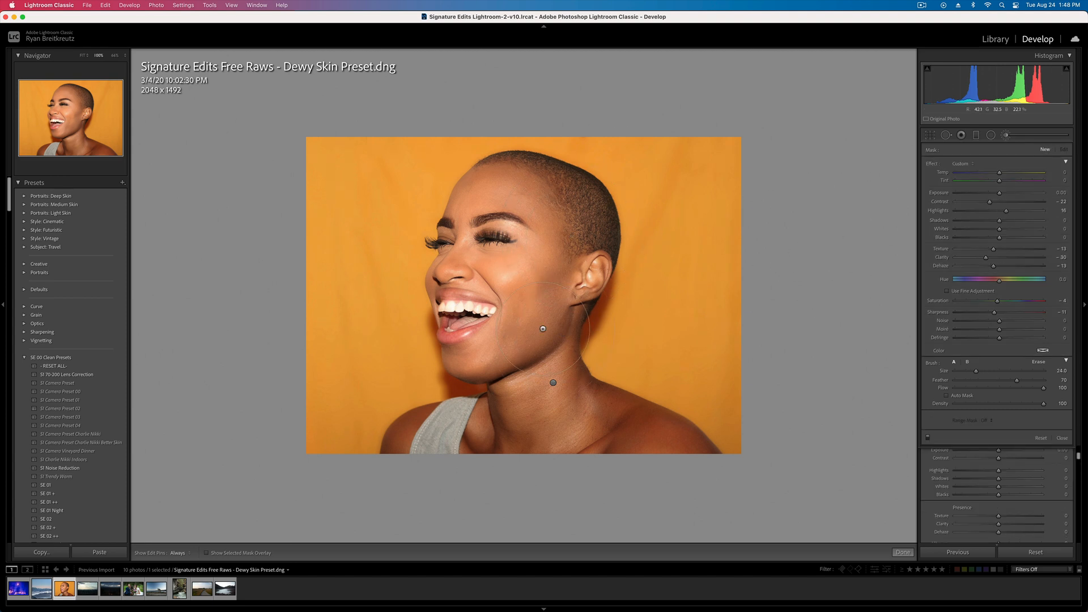
mouse_move(481, 238)
mouse_down()
mouse_move(502, 237)
mouse_move(477, 223)
mouse_up()
key(h)
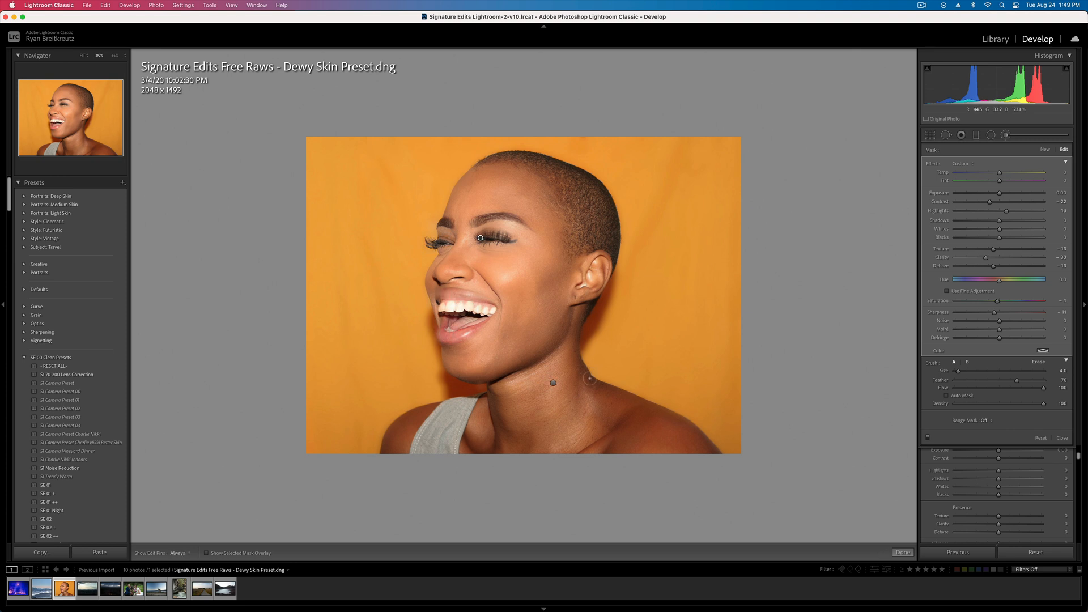
key(bracketright)
key(h)
key(h)
- Reset the eye mask's effect, apply the 11 Add Texture preset and set Dehaze to 14
key(alt)
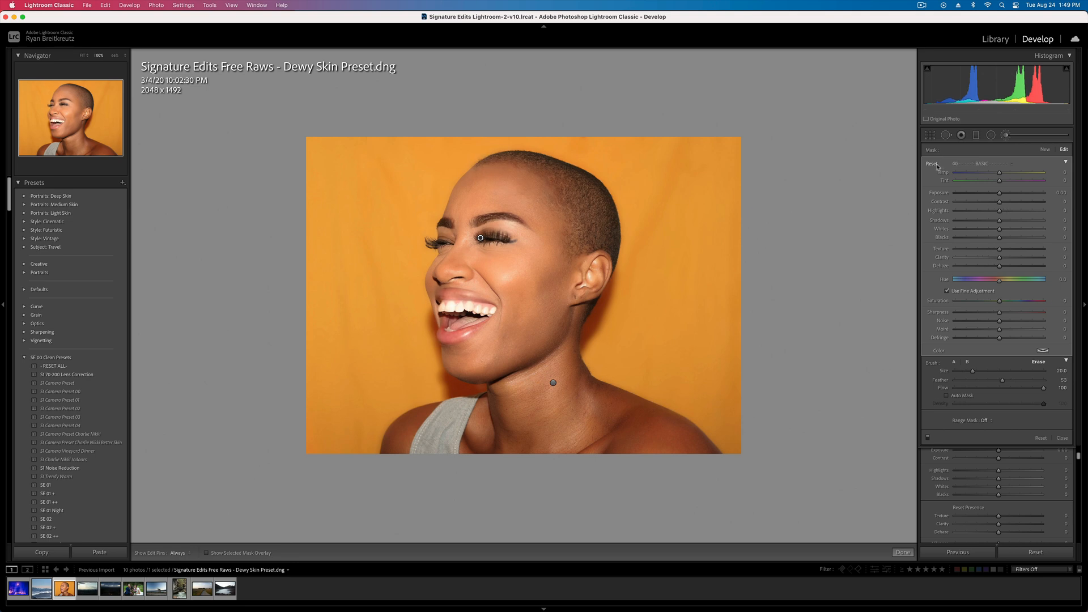
click(983, 166)
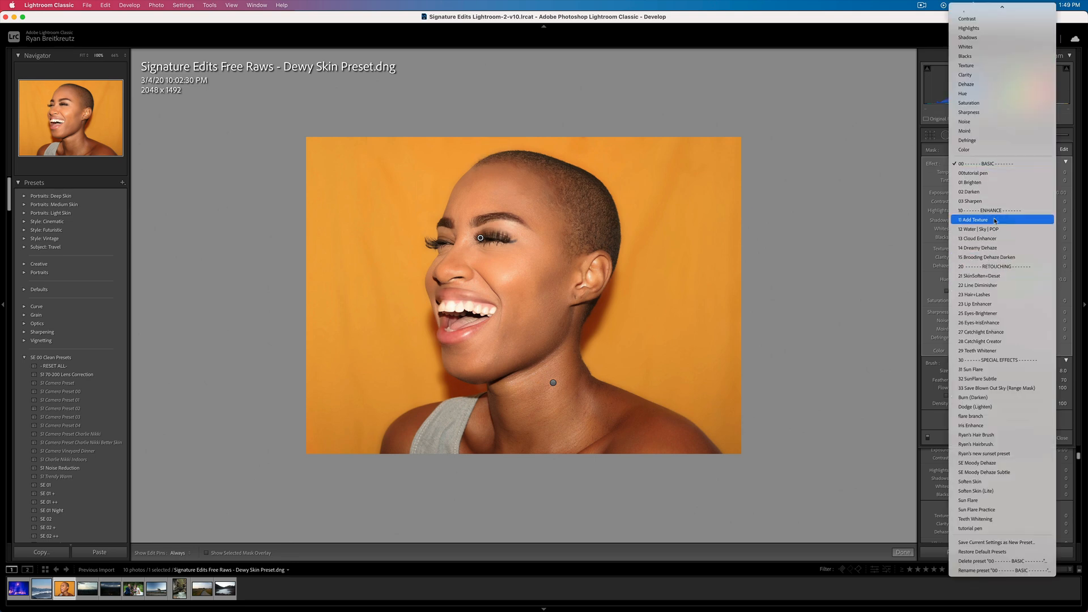
click(994, 220)
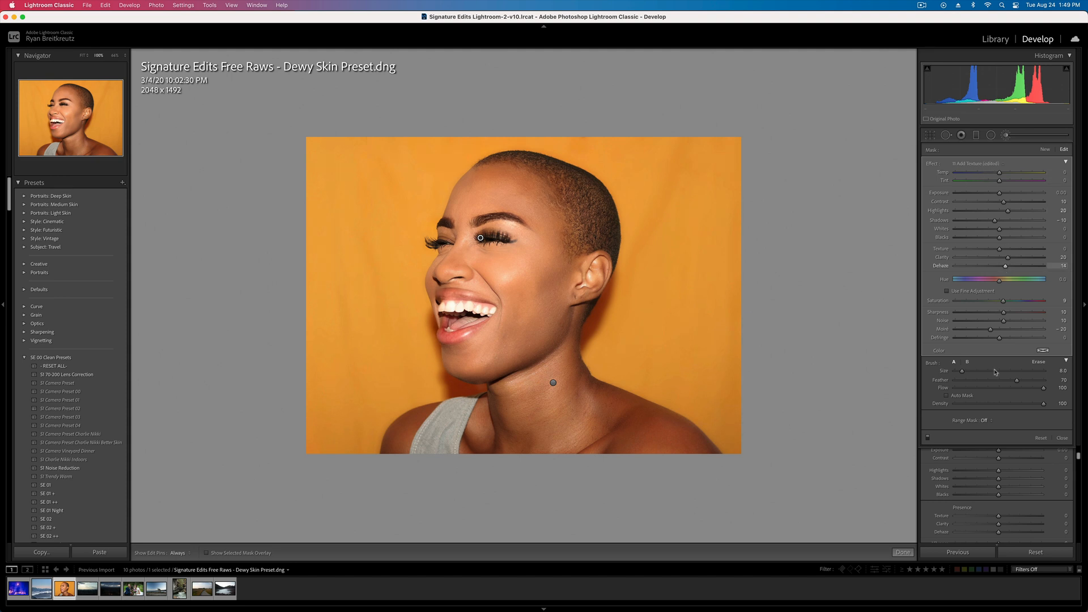
click(967, 166)
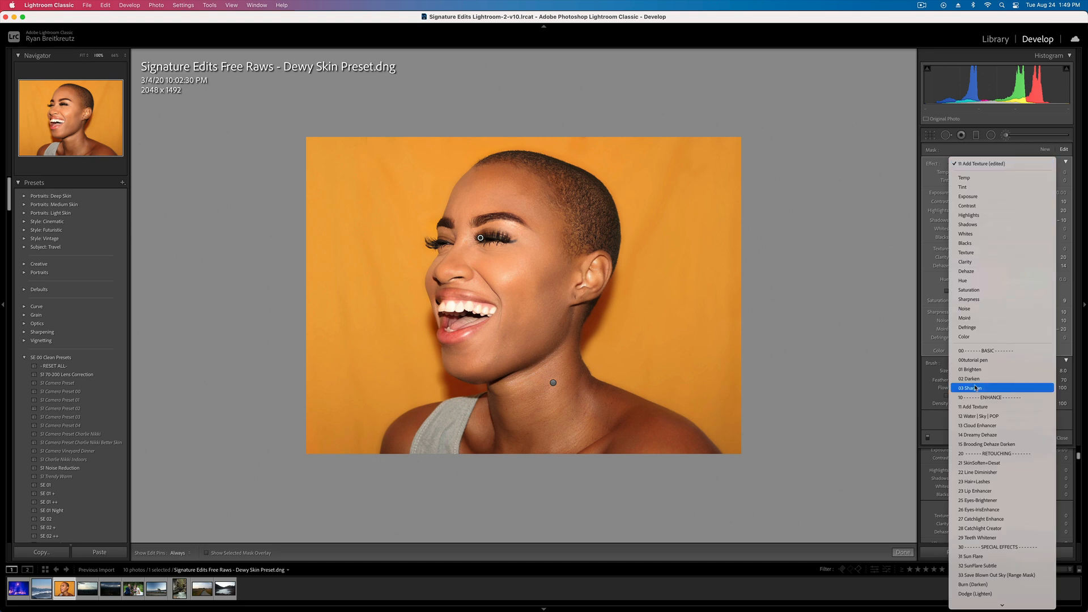
click(862, 344)
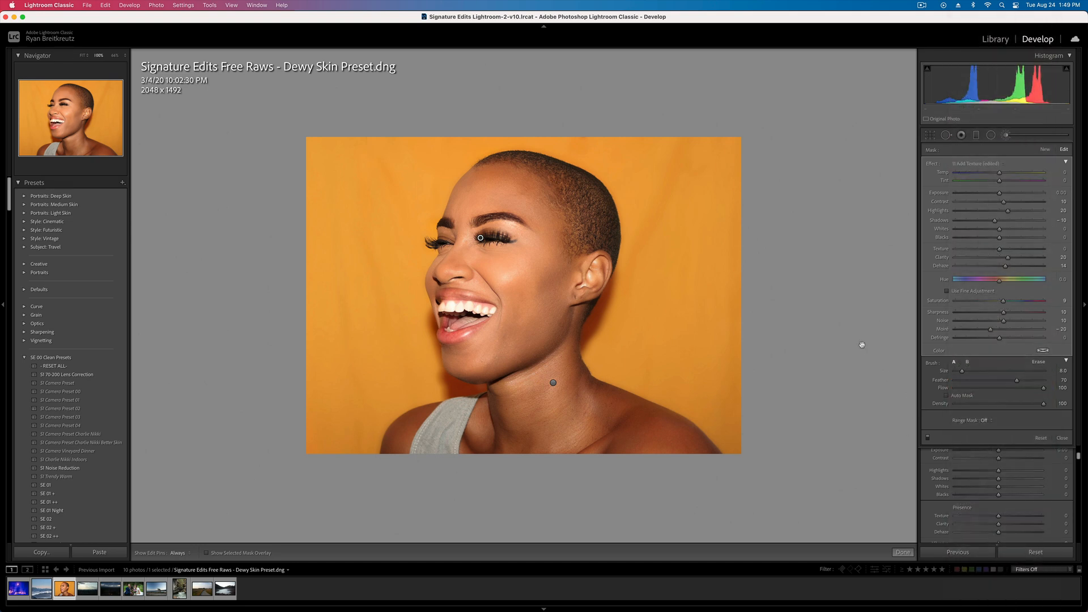
- Compare the whole portrait before and after the edits
key(k)
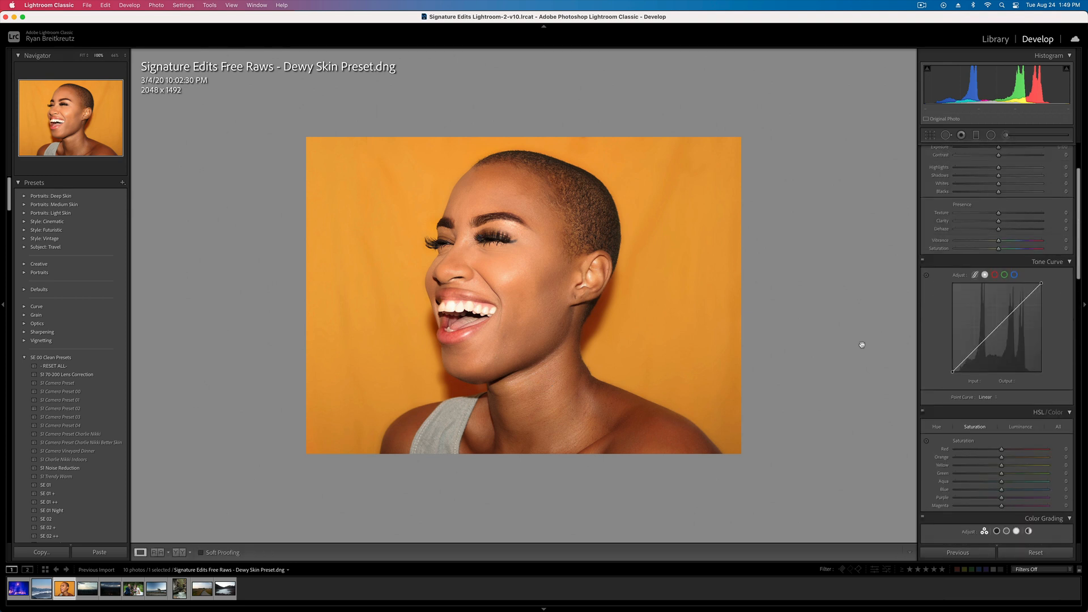
key(backslash)
key(backslash)
- Paint a new size 24 brush mask across the chest and shoulder, with Contrast at -43 and Whites at 30
key(k)
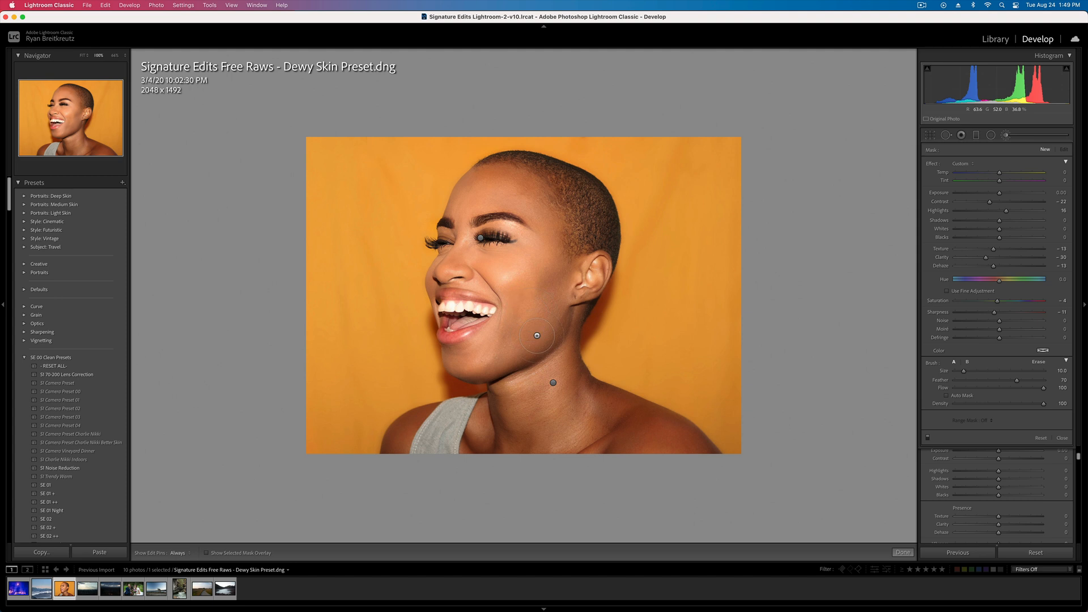
scroll(508, 432, up, 5)
mouse_move(508, 431)
mouse_down()
mouse_move(439, 434)
mouse_move(579, 442)
mouse_move(551, 403)
mouse_move(628, 461)
mouse_move(624, 470)
mouse_up()
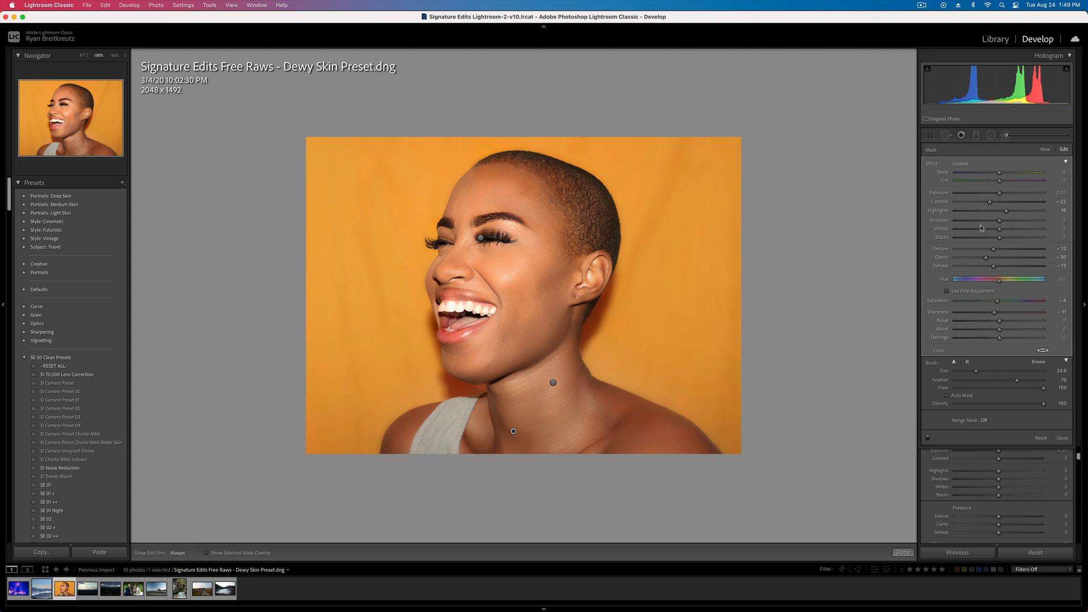
drag(990, 202, 972, 203)
drag(1000, 230, 1013, 232)
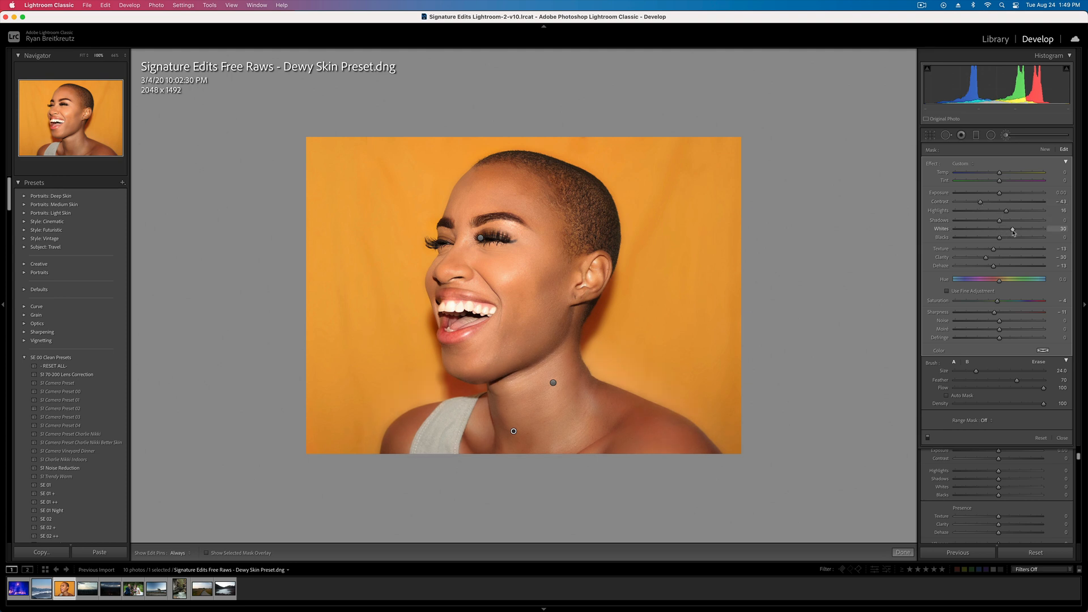
key(k)
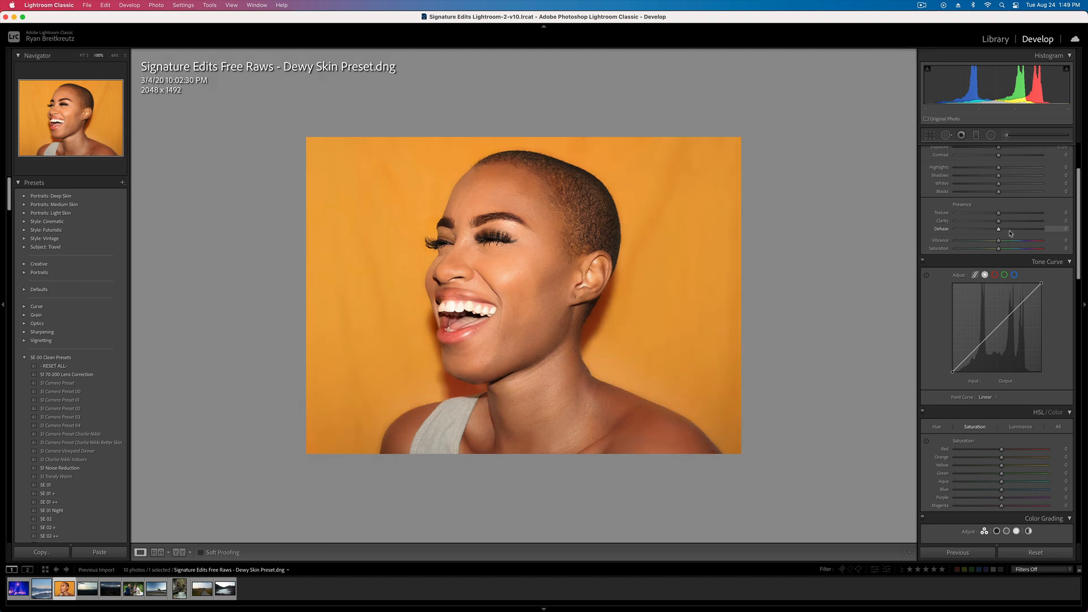
- Shape the tone curve into a gentle S with several points, placing the midtone point at input 125, output 117
click(996, 333)
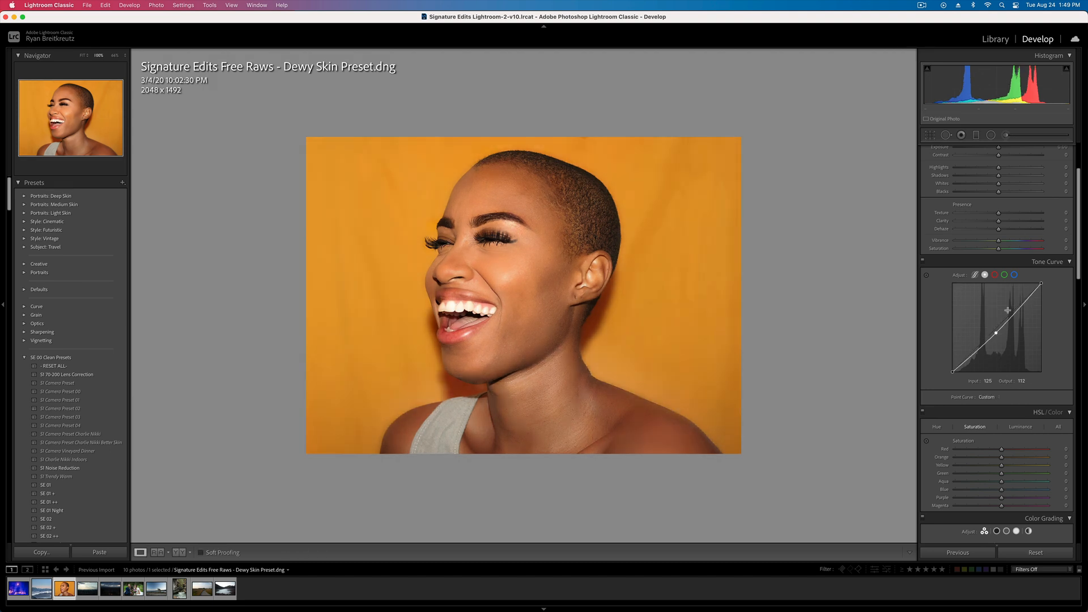
drag(1013, 312, 1013, 313)
click(974, 356)
drag(953, 372, 997, 334)
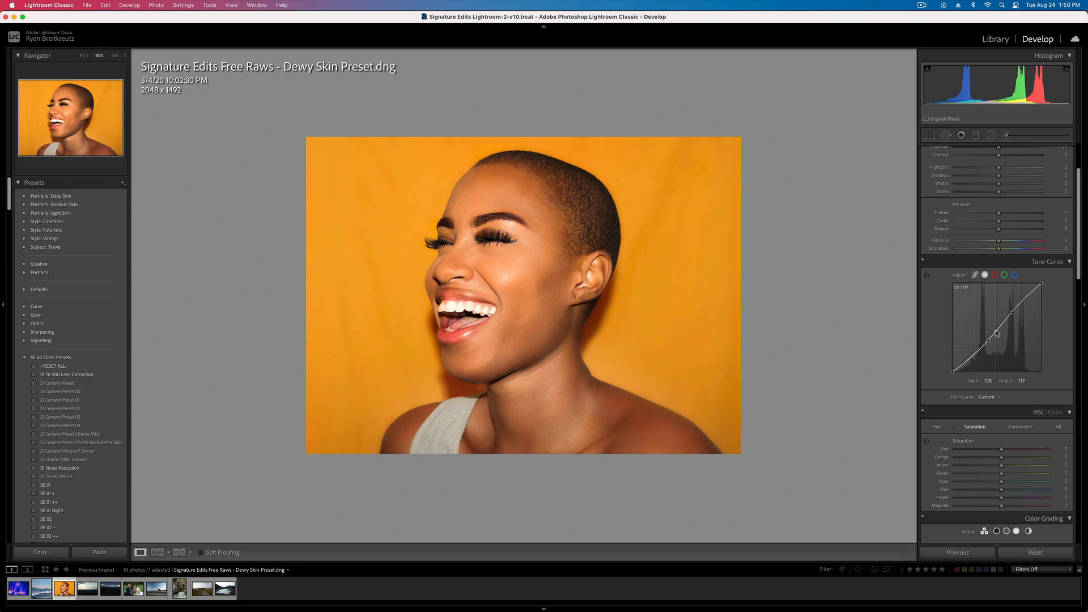
scroll(988, 389, down, 8)
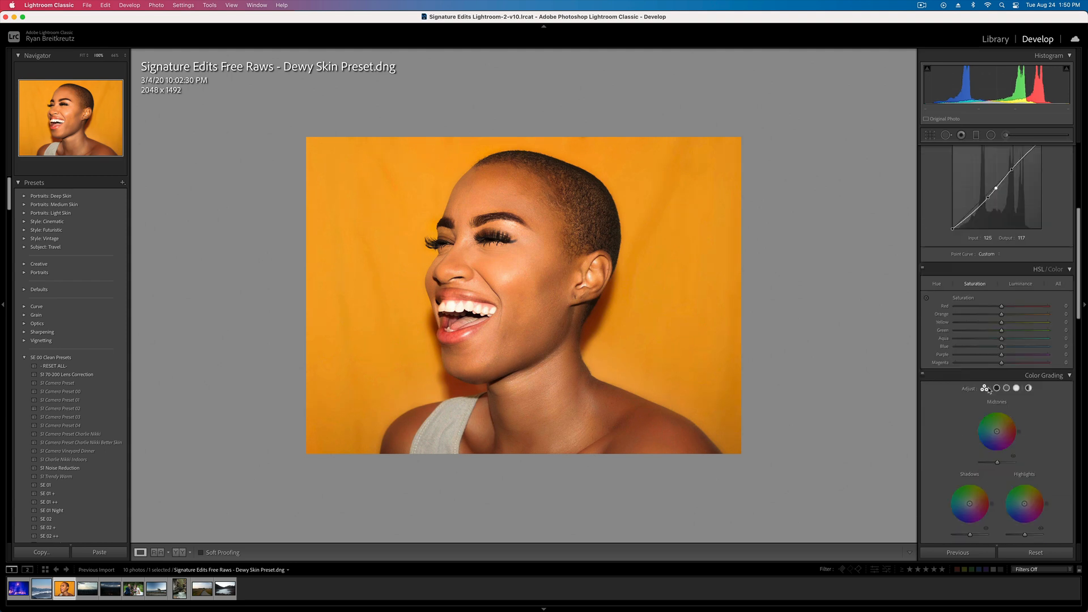
- Start another brush mask at size 35 and paint broadly over the orange backdrop around the subject
click(1005, 135)
scroll(374, 342, up, 4)
drag(350, 248, 380, 350)
mouse_move(324, 130)
mouse_down()
mouse_move(436, 159)
mouse_move(753, 131)
mouse_move(708, 193)
mouse_move(690, 293)
mouse_move(643, 363)
mouse_move(728, 422)
mouse_up()
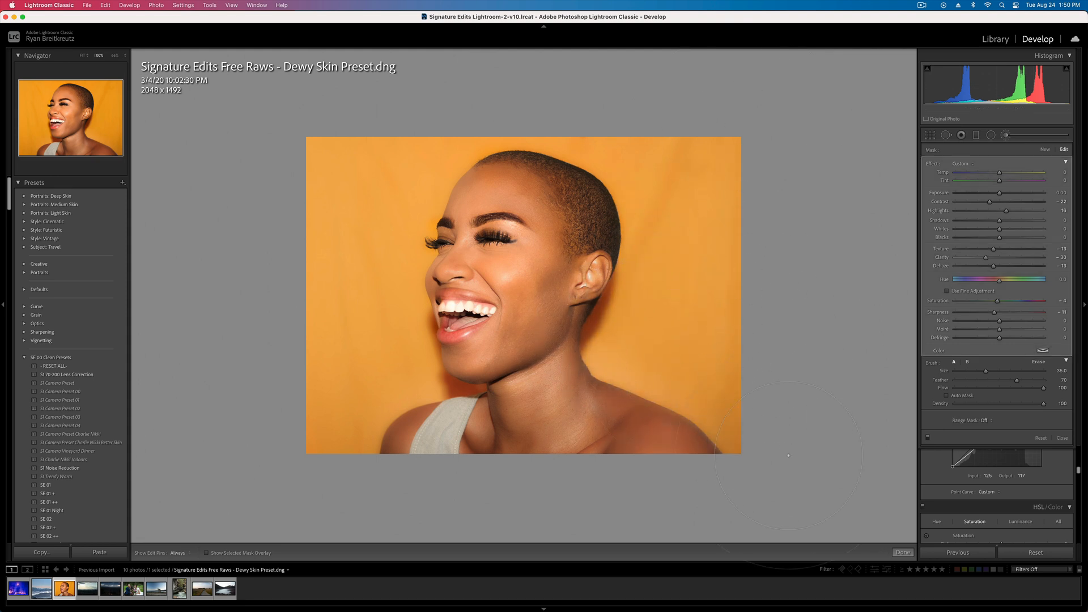
- Limit the backdrop mask by color range, sampling the orange near the photo's upper-right corner, and check the overlay
click(986, 421)
click(992, 429)
click(933, 420)
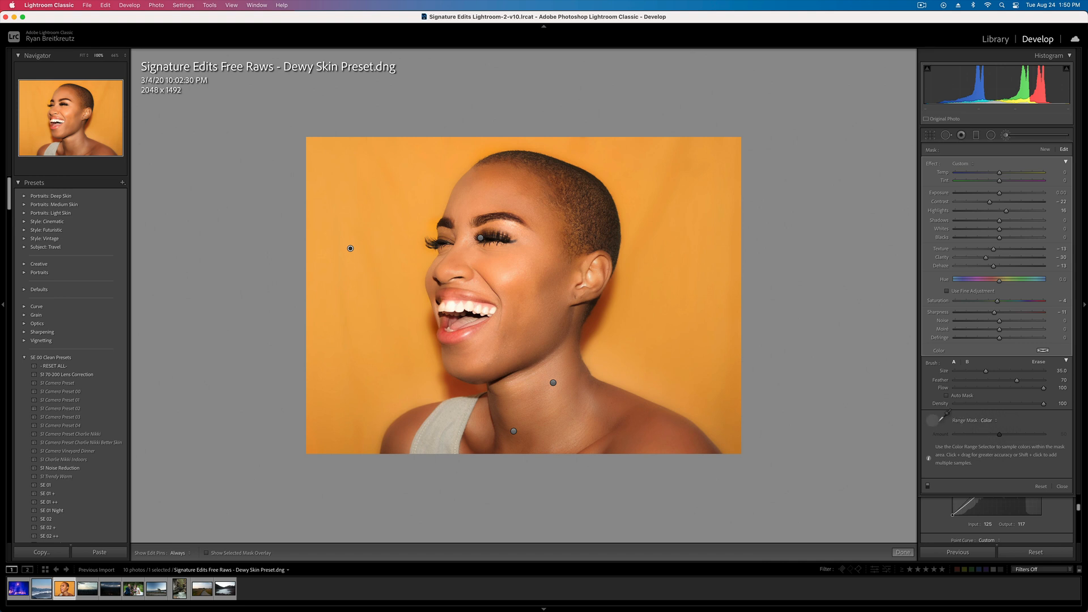
click(731, 171)
key(o)
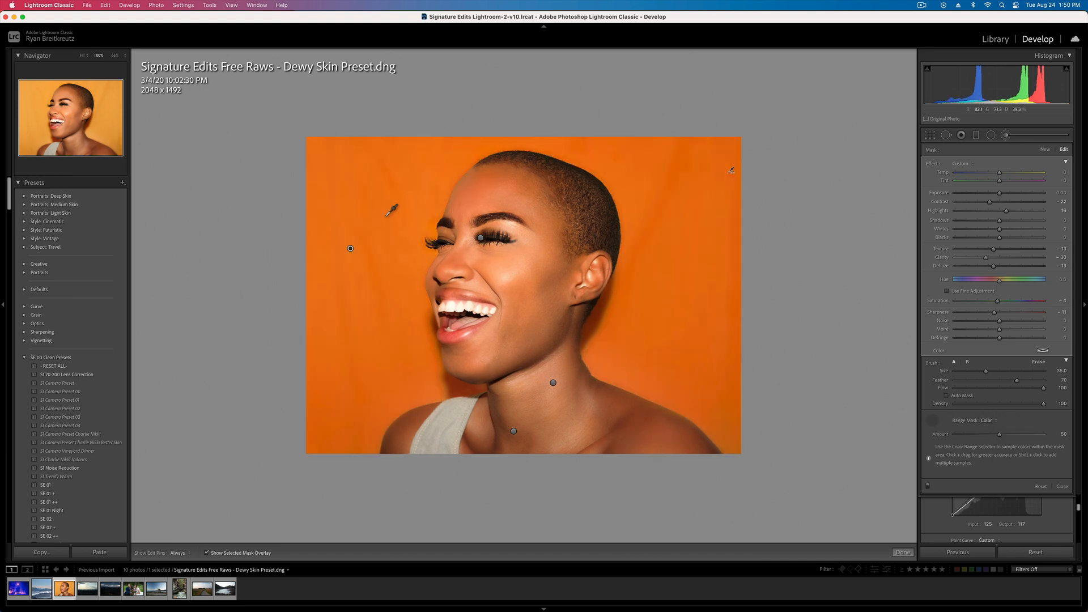
key(o)
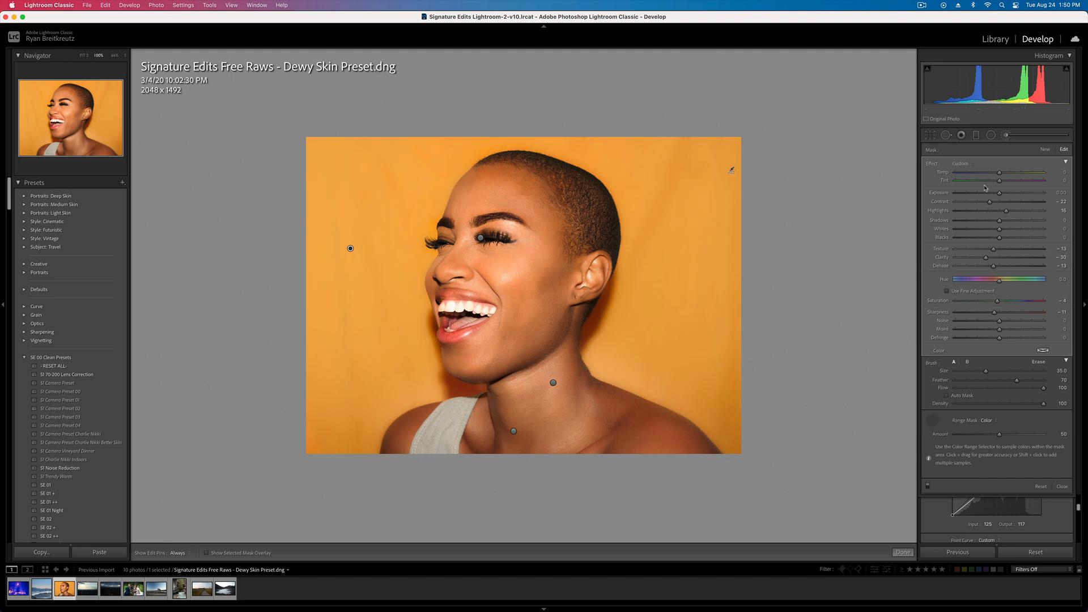
- Try strong Temp and Tint shifts on the backdrop mask, and undo them
drag(999, 173, 973, 174)
double_click(1021, 174)
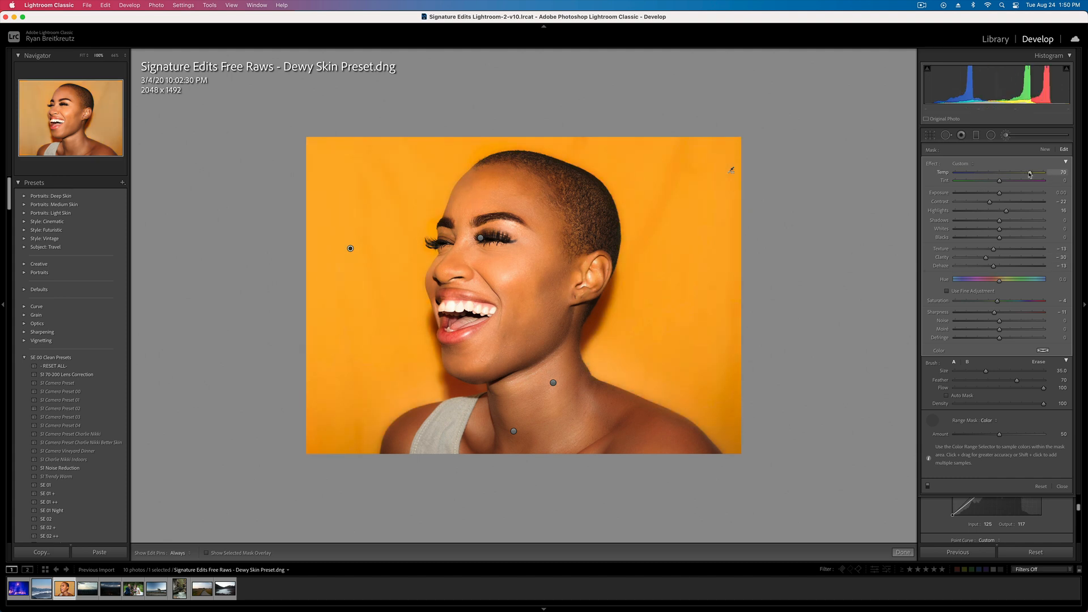
drag(1008, 184, 1075, 198)
key(super+z)
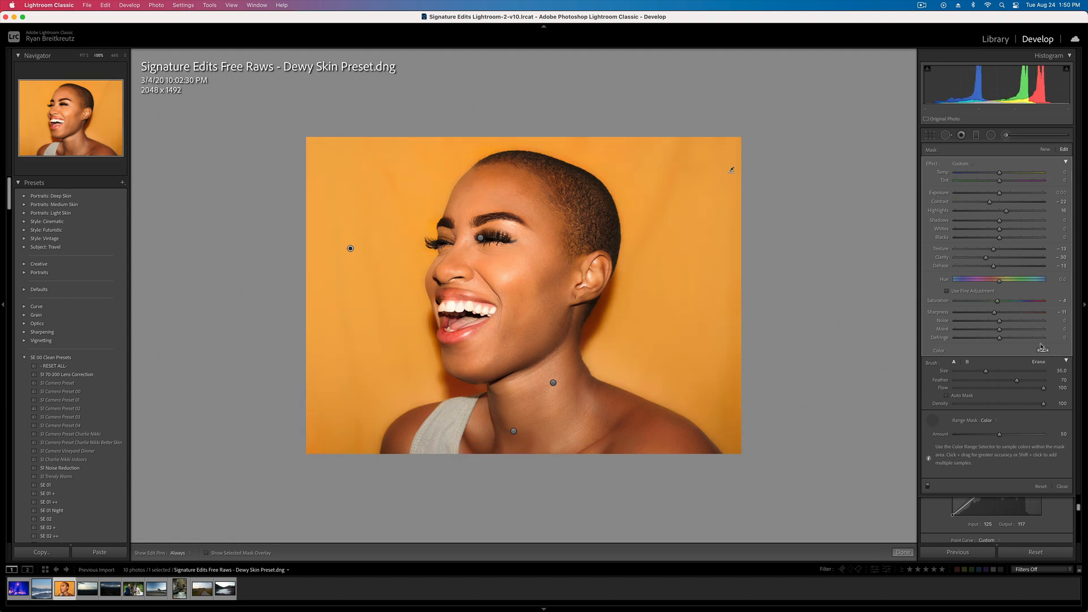
- Set the backdrop mask's Saturation to -100 and add color samples from the lower corners and the shadows beside the neck
drag(998, 301, 944, 301)
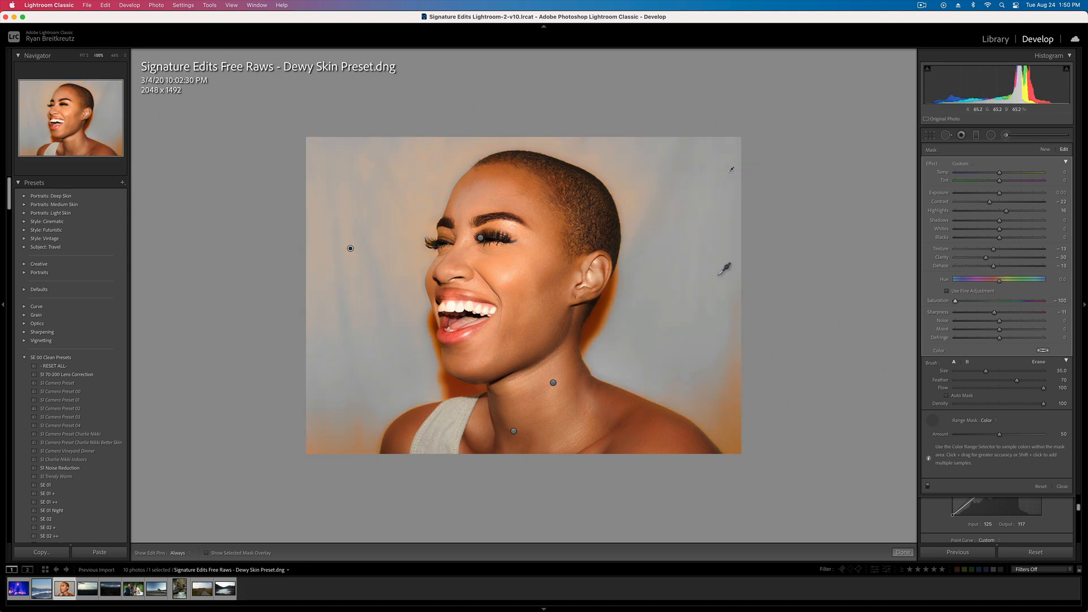
shift+click(738, 418)
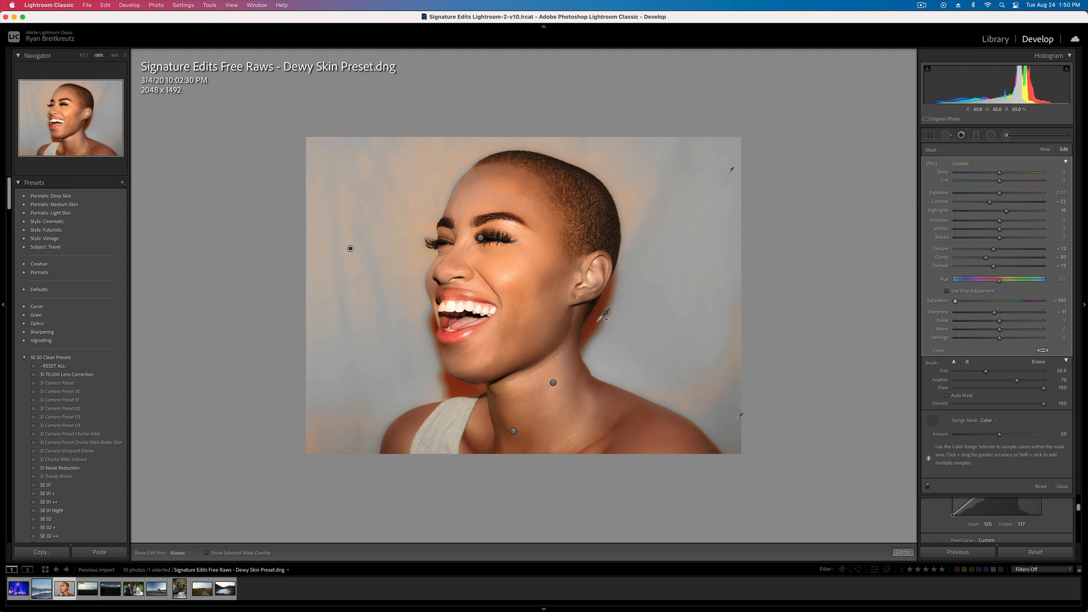
shift+click(314, 445)
shift+click(459, 384)
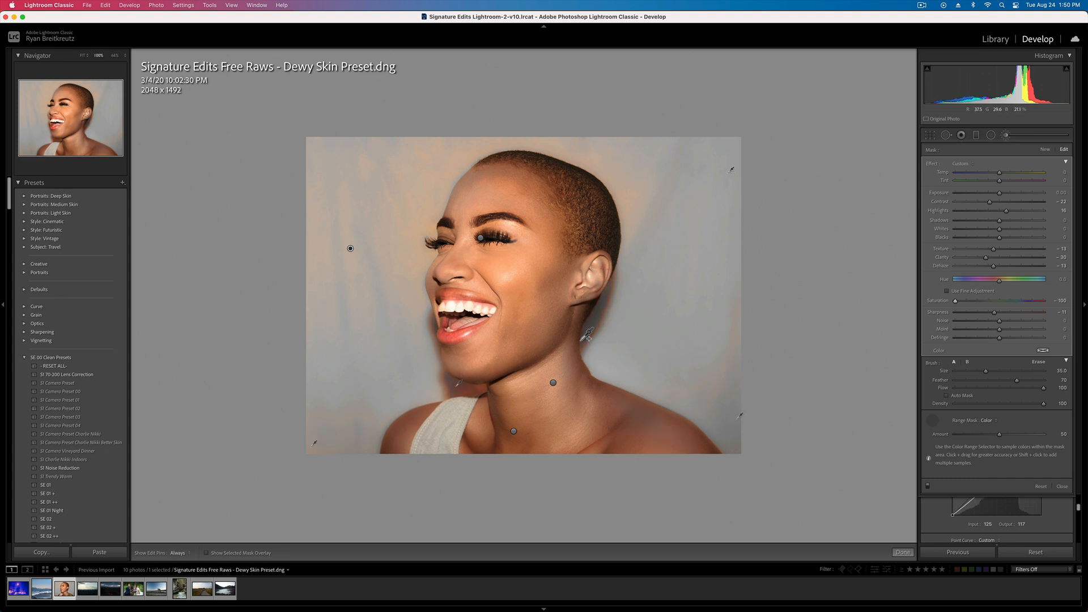
shift+click(606, 314)
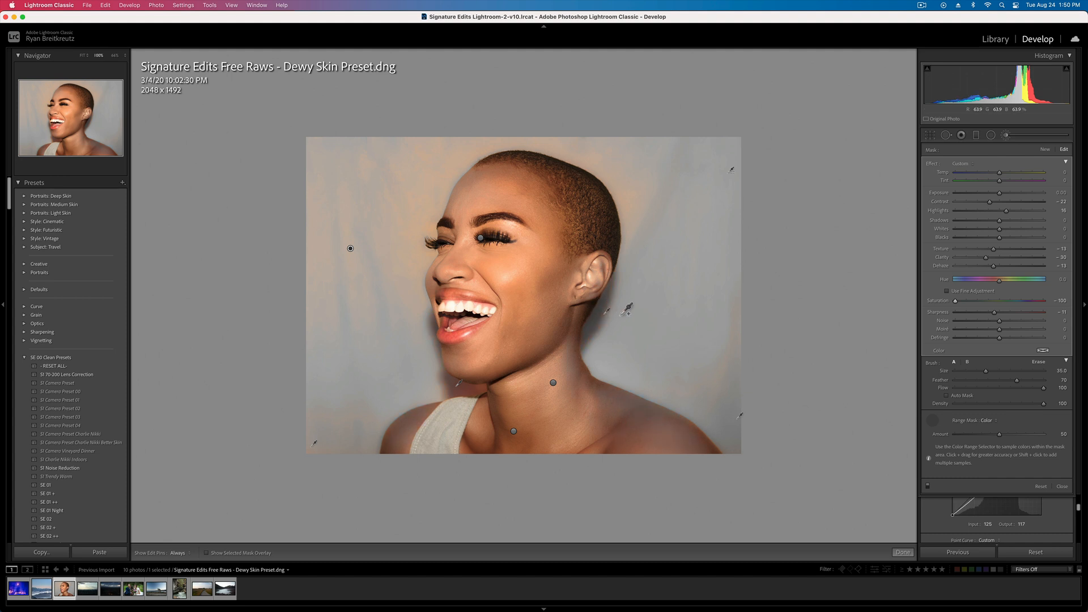
- Tint the backdrop mask with an orange color and set its Saturation to -4
click(1047, 351)
drag(930, 355, 982, 349)
click(863, 330)
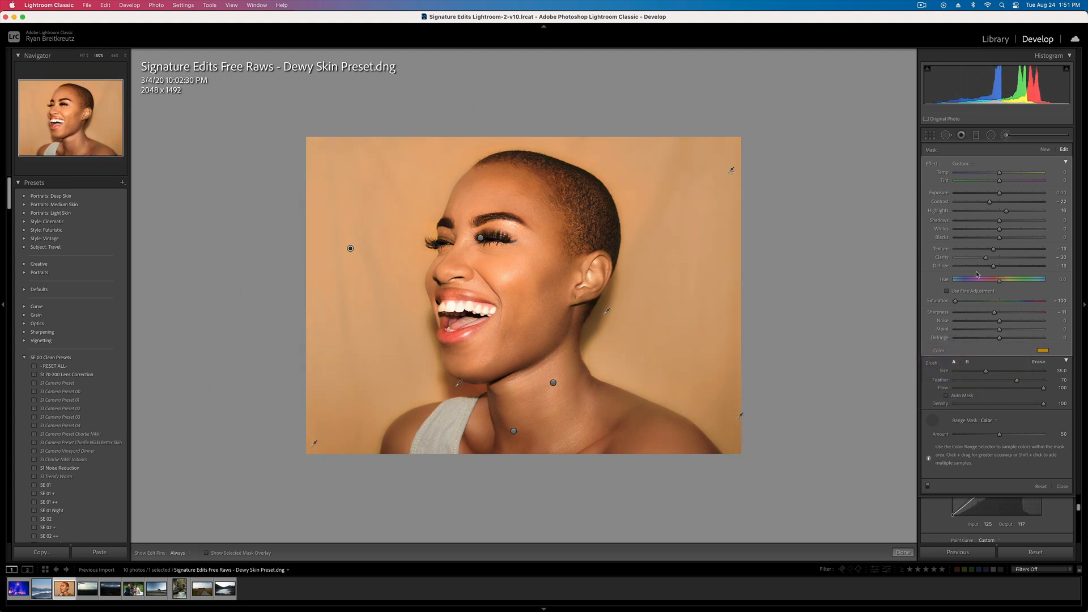
drag(960, 304, 1000, 306)
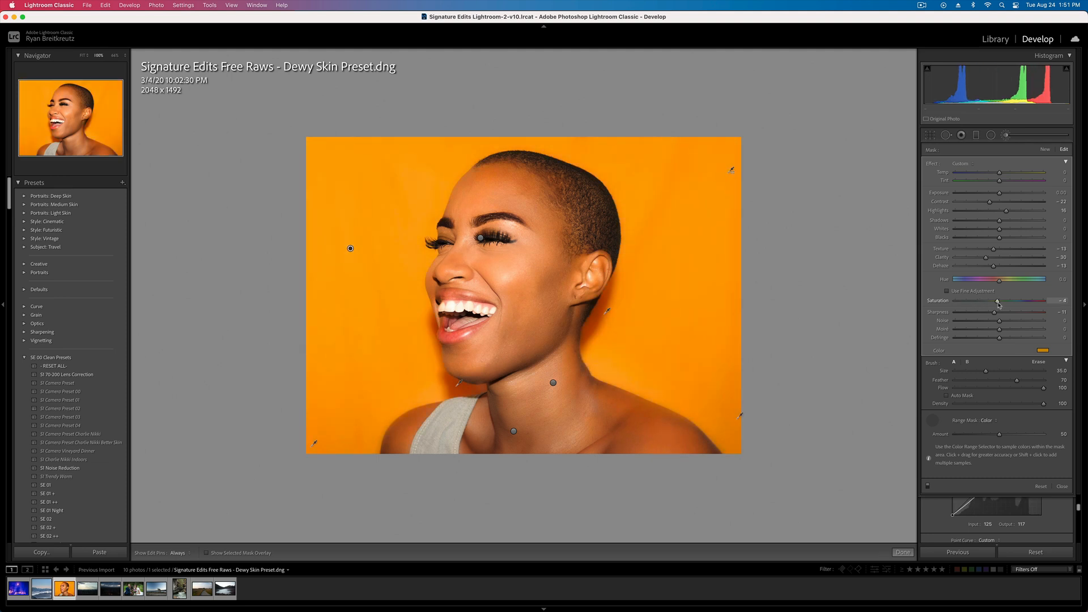
- Compare the photo with the backdrop mask deleted, restore the mask, and set its Dehaze to -39
key(Delete)
key(super+z)
click(983, 269)
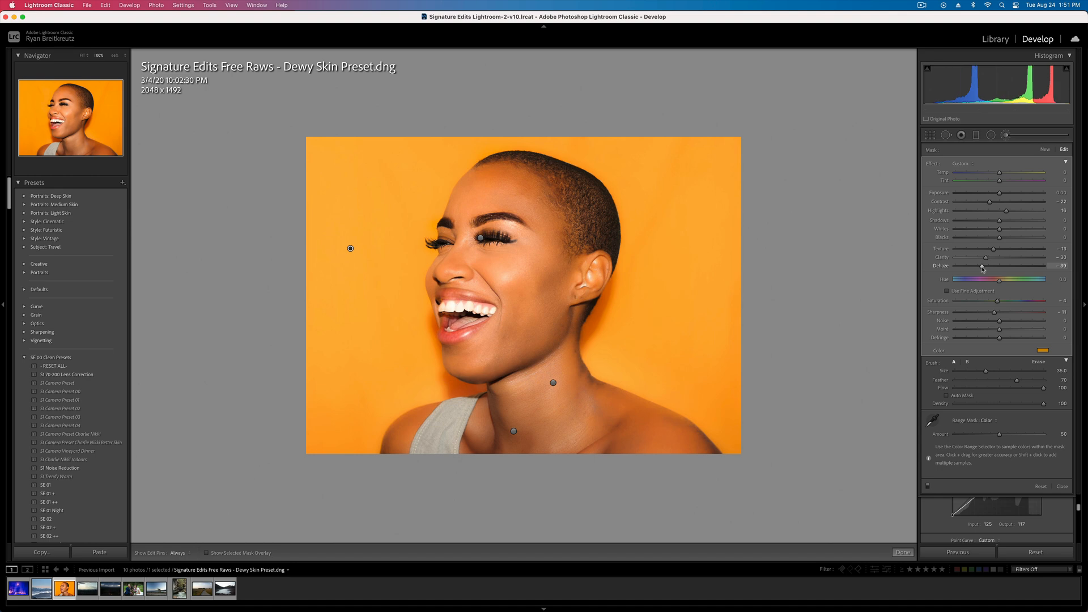
key(k)
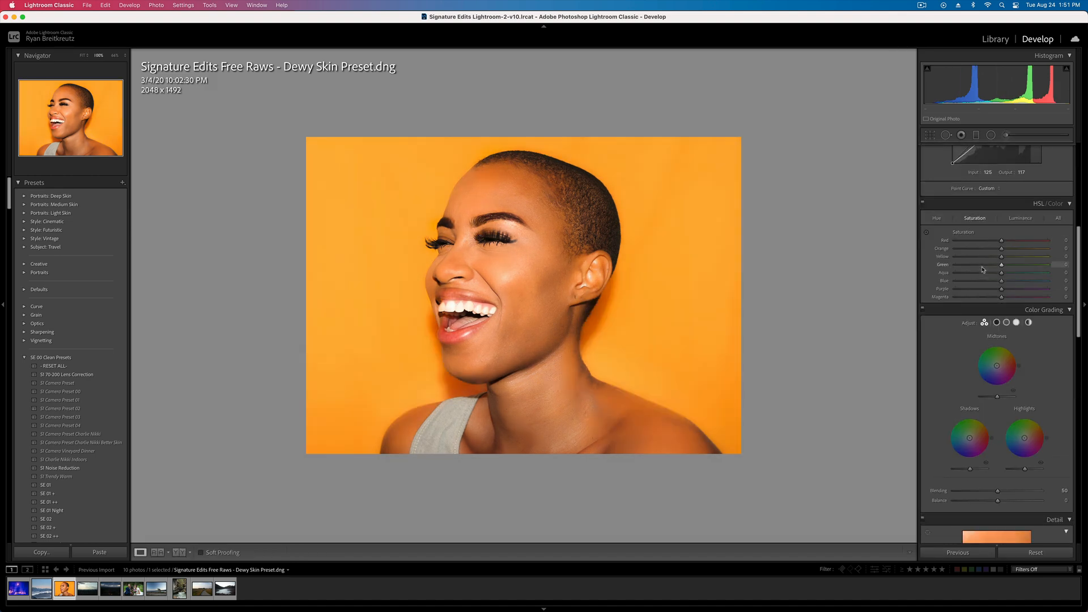
- Paint a new size 4 brush mask over the ear, cheek, lips and eye area, and check its overlay
click(1010, 136)
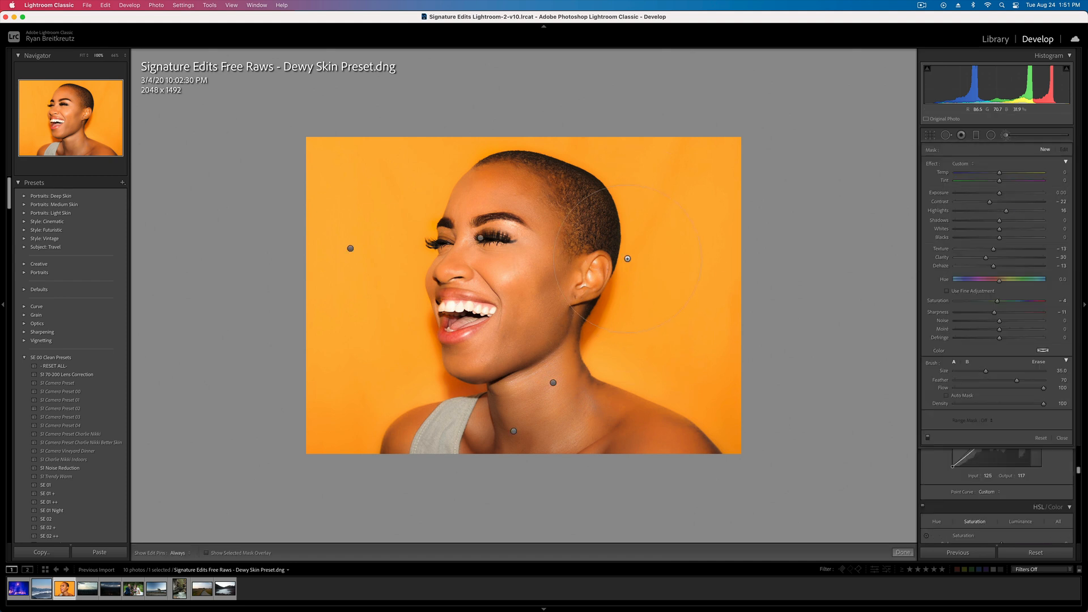
click(596, 269)
key(h)
key(h)
key(h)
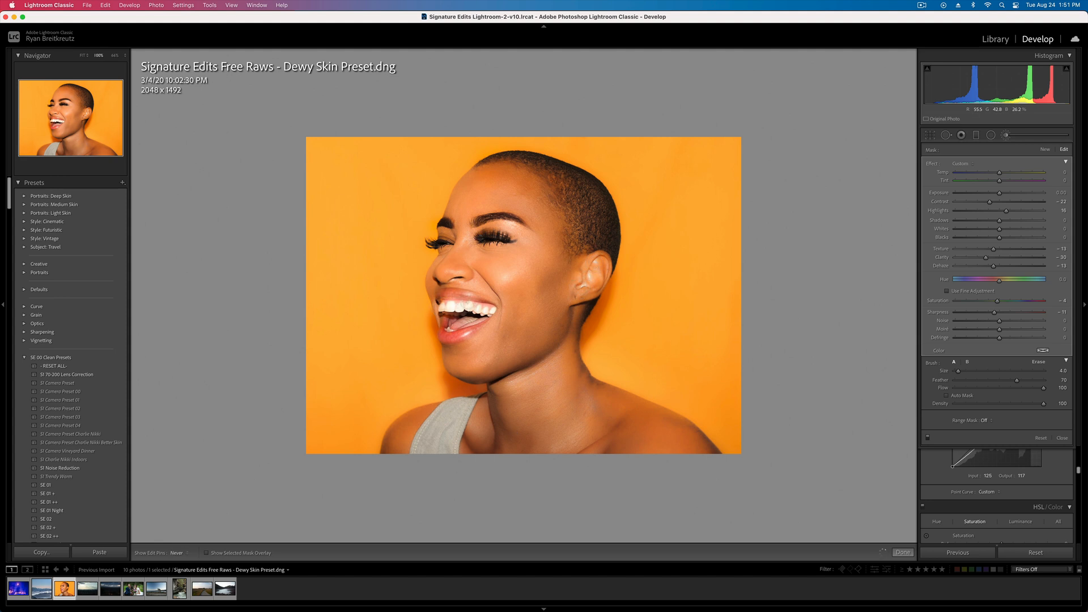
key(h)
key(h)
key(h)
key(h)
key(h)
key(o)
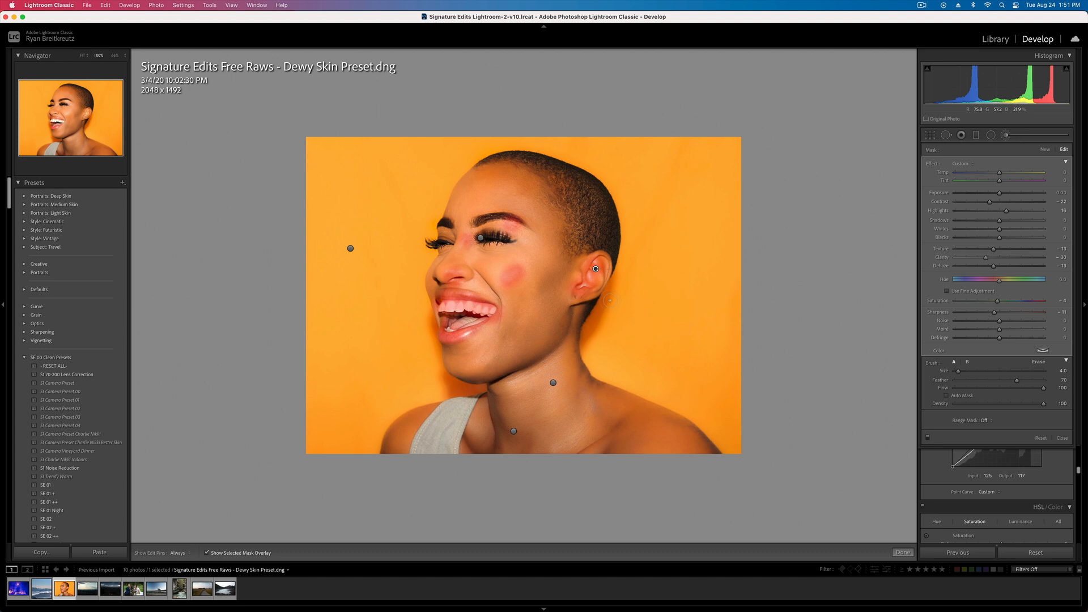
key(o)
- Reset the face mask's effects, lower its Highlights, set Whites to 8, and compare the photo with the mask deleted and restored
key(alt)
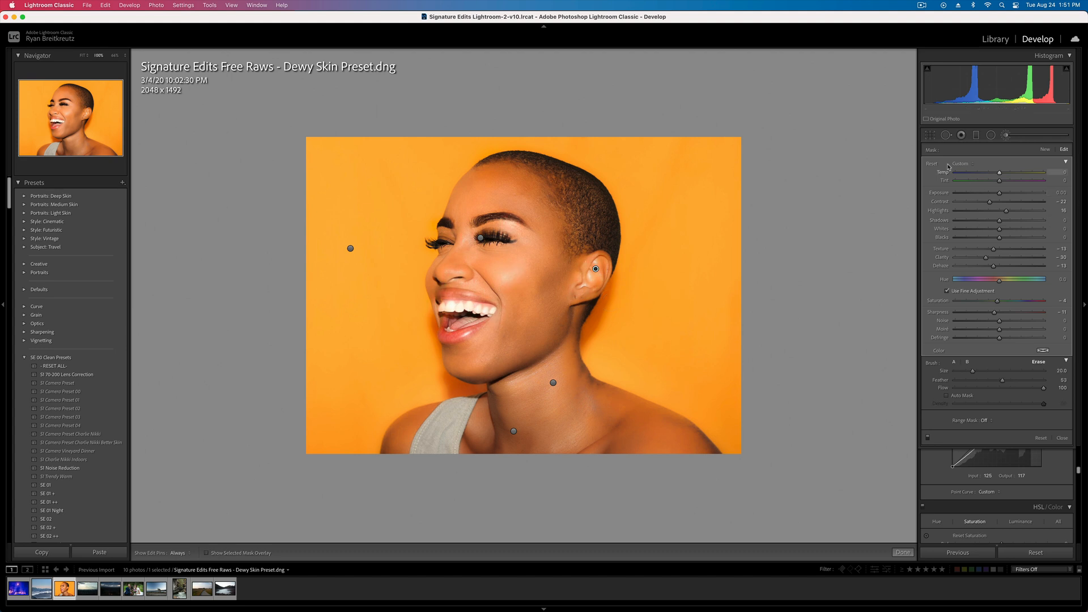
alt+click(933, 165)
click(985, 211)
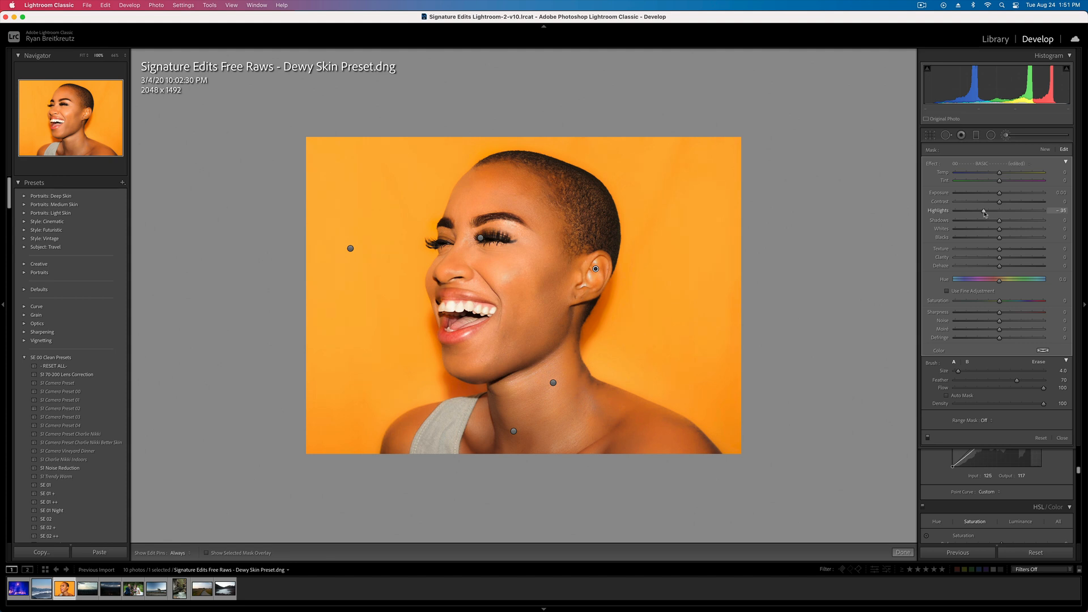
drag(988, 230, 994, 231)
key(super+z)
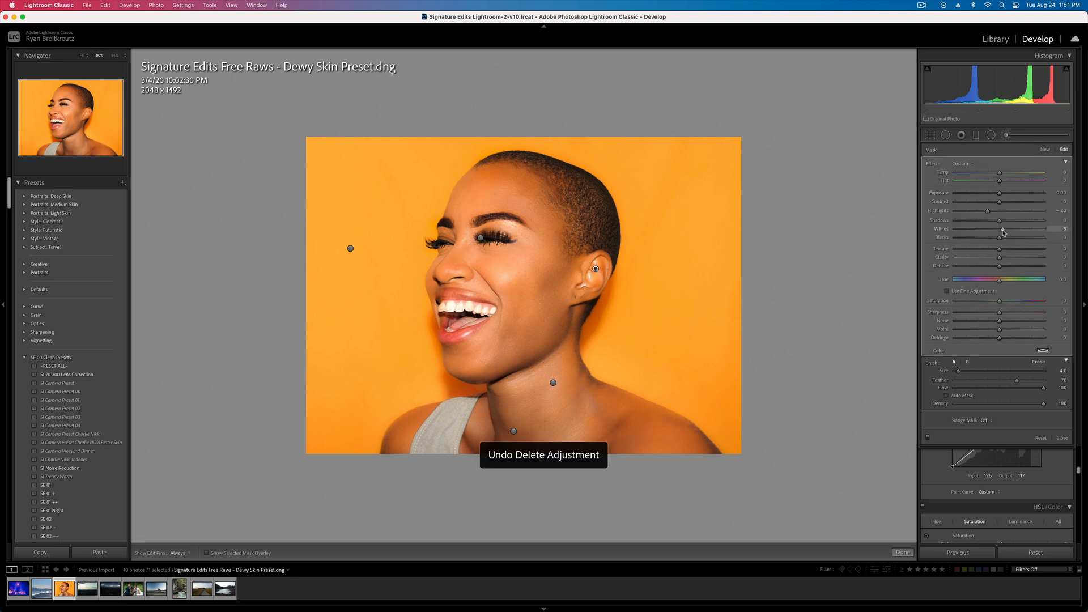
key(k)
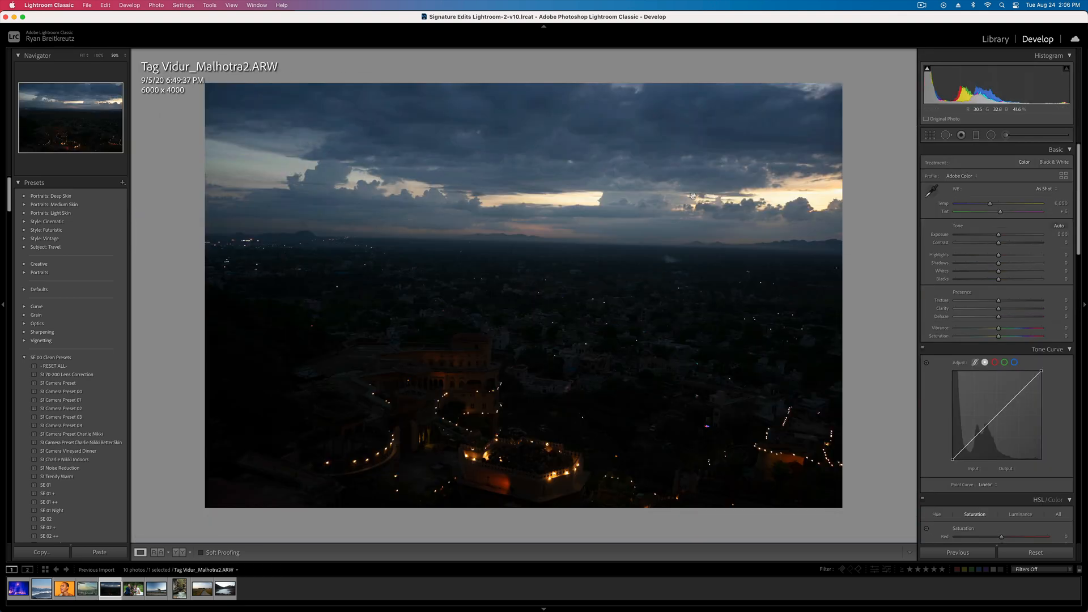
- Paint a new brush mask over the lit fort in the dusk cityscape and set its Exposure to 2.66
key(k)
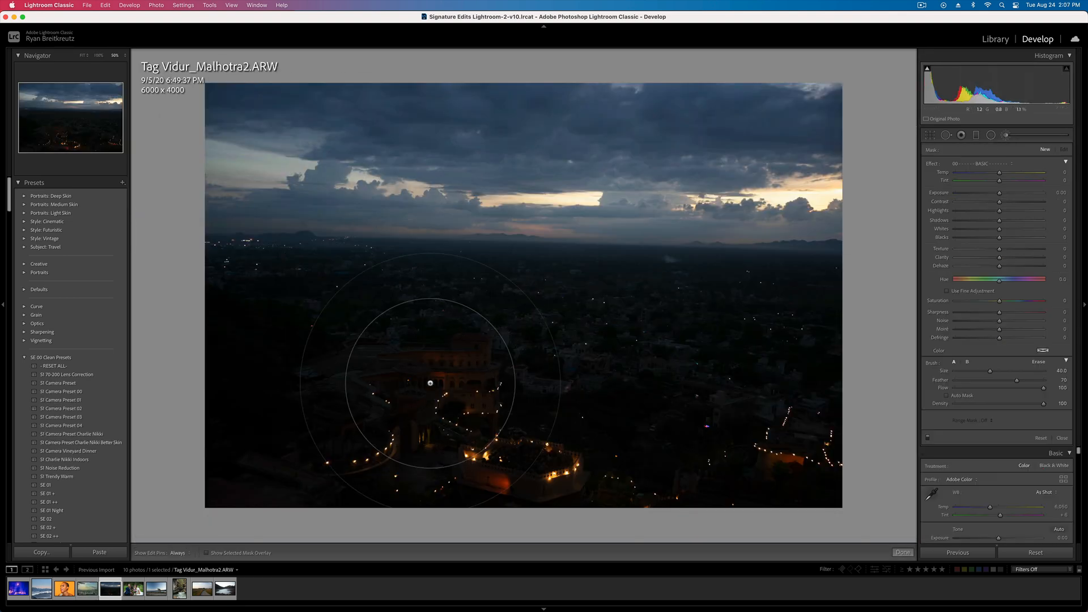
mouse_move(455, 406)
mouse_down()
mouse_move(368, 430)
mouse_move(457, 494)
mouse_move(561, 521)
mouse_up()
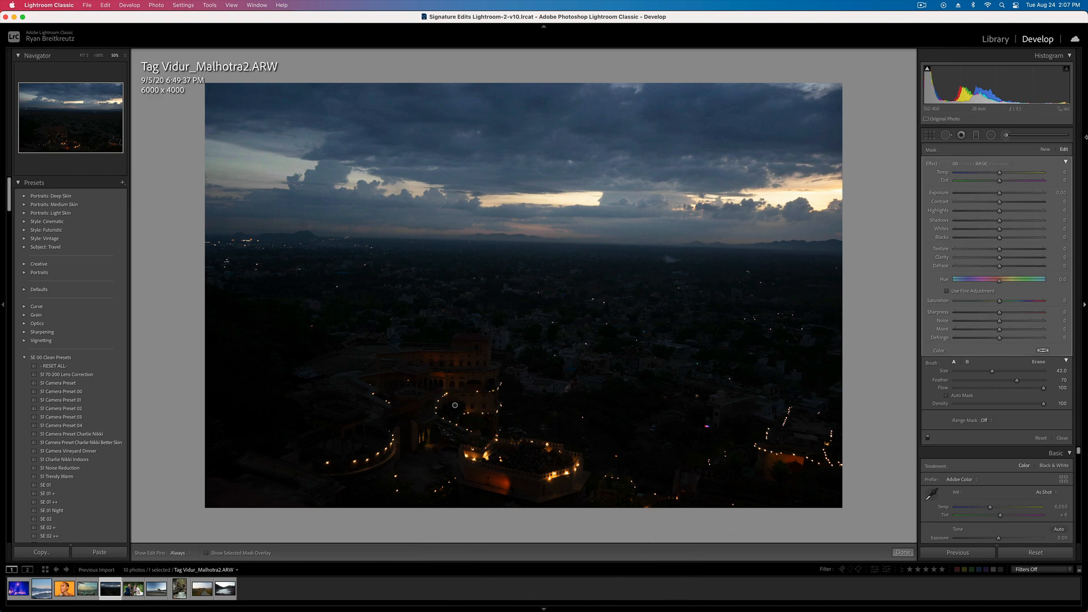
drag(993, 198, 1029, 196)
key(h)
- Try extending the mask over the surrounding town, undo that stroke, and paint over the round terrace beside the fort
mouse_move(551, 352)
mouse_down()
mouse_move(676, 397)
mouse_move(278, 363)
mouse_move(300, 346)
mouse_move(703, 346)
mouse_up()
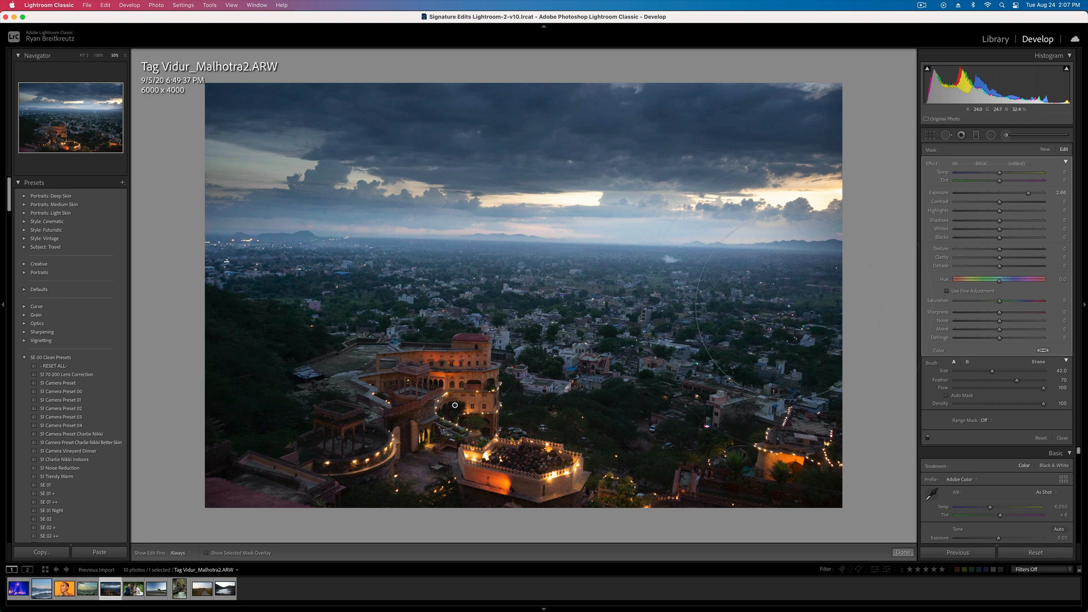
key(super+z)
mouse_move(344, 436)
mouse_down()
mouse_move(266, 436)
mouse_move(233, 460)
mouse_move(417, 446)
mouse_move(216, 482)
mouse_move(340, 472)
mouse_up()
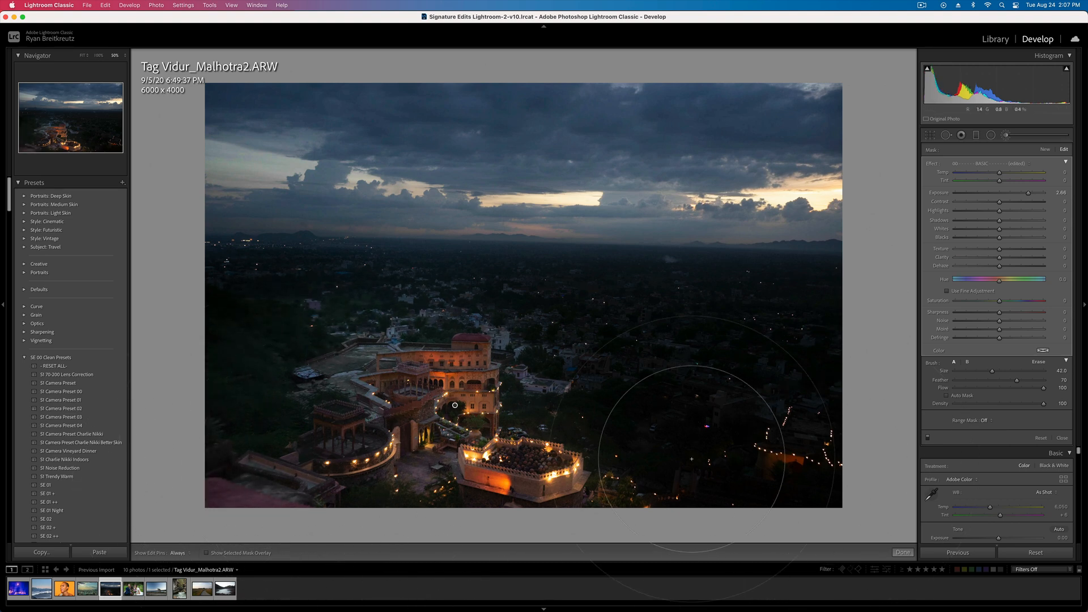
- Set the fort mask's Texture to 22, Clarity to 13 and Contrast to -8
click(1006, 258)
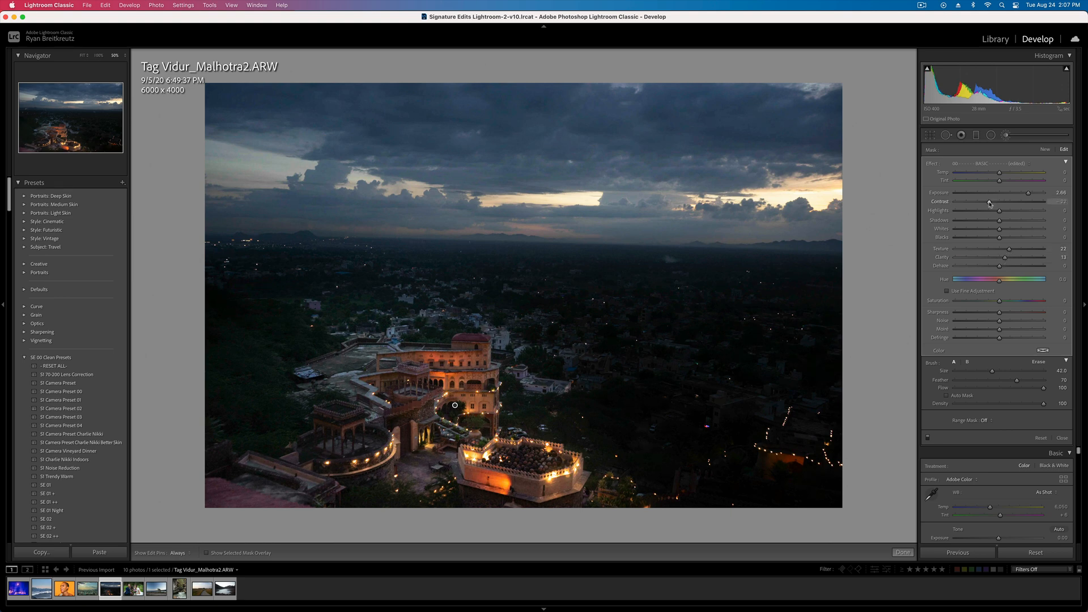
mouse_move(990, 202)
mouse_down()
mouse_move(965, 203)
mouse_move(996, 208)
mouse_up()
key(k)
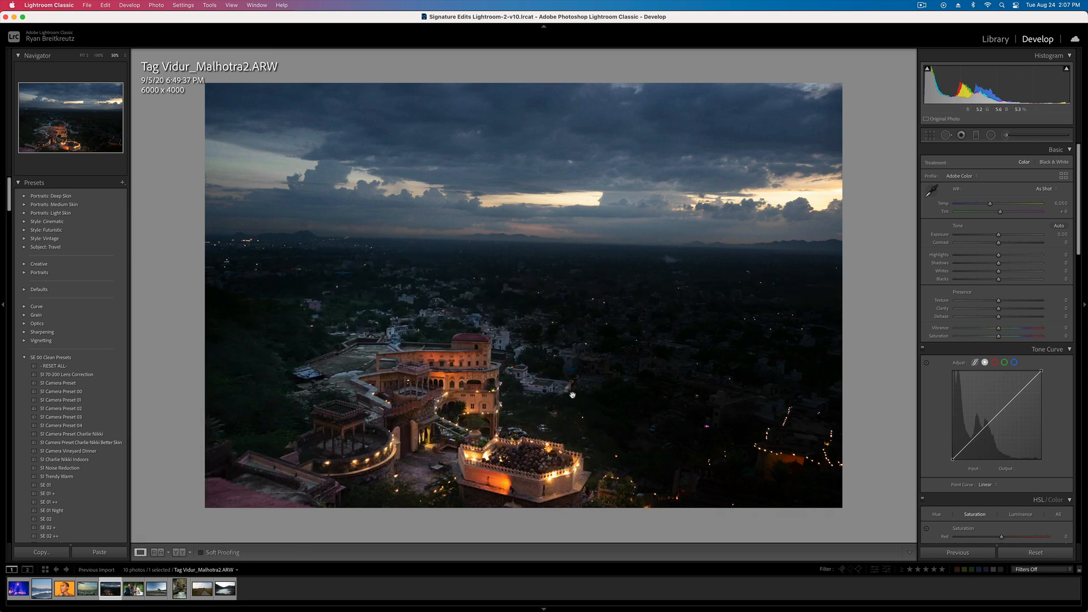
- Limit the fort mask to a luminance range of 15/100, reset its Texture and Clarity to 0, and lower its Contrast
click(1006, 135)
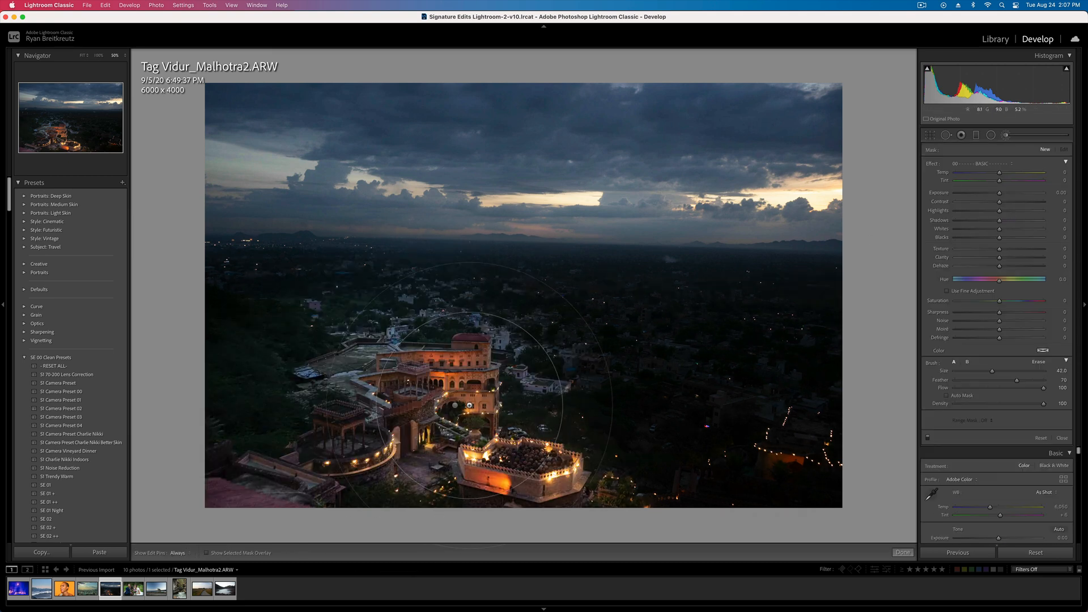
click(987, 421)
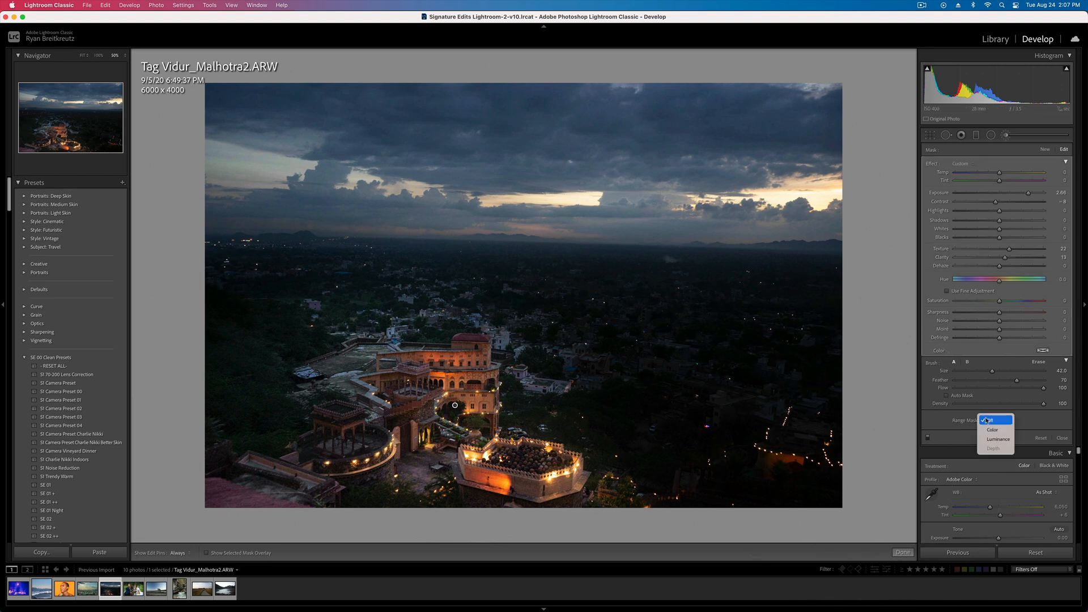
click(995, 445)
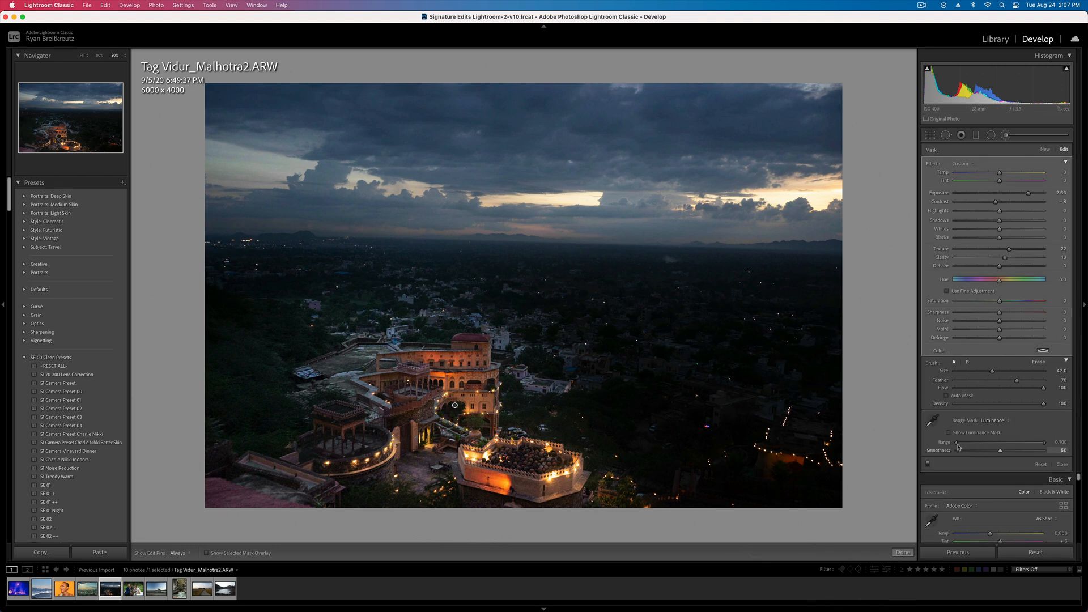
mouse_move(963, 443)
mouse_down()
mouse_move(982, 445)
mouse_move(973, 445)
mouse_up()
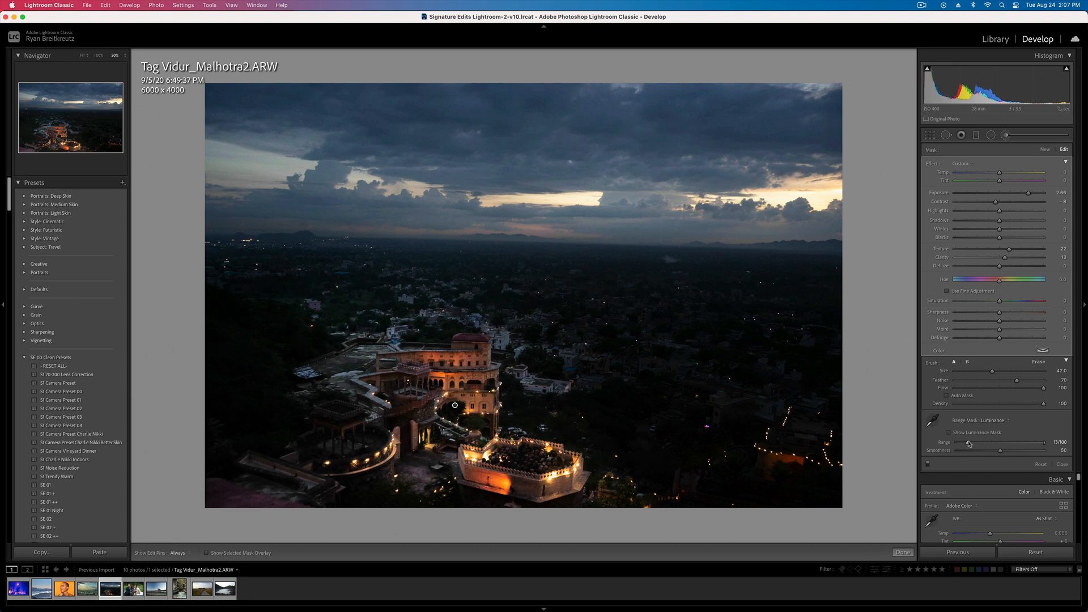
double_click(1005, 257)
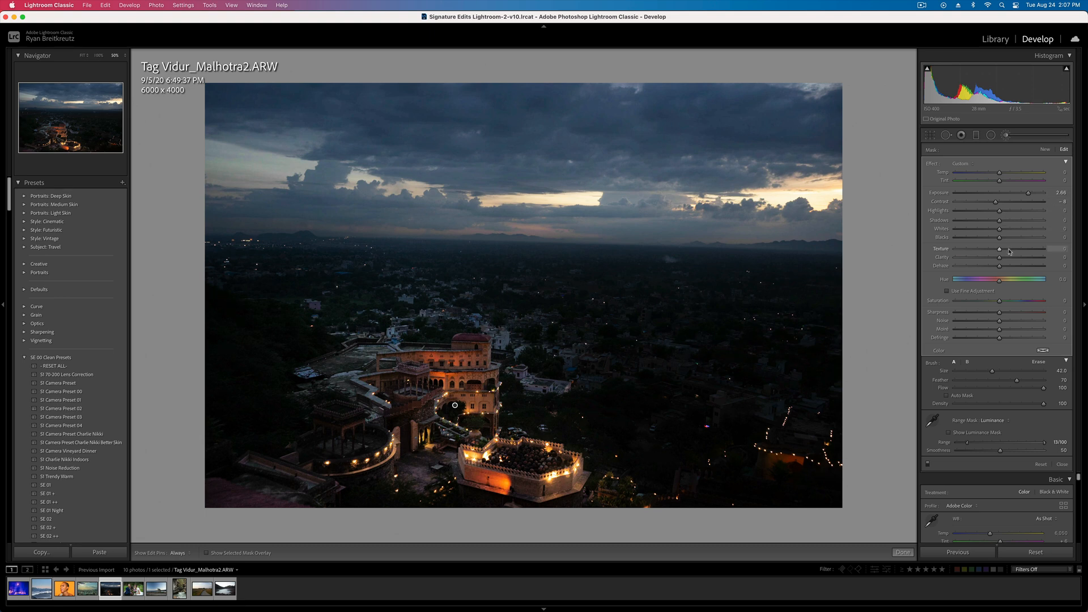
drag(995, 201, 975, 204)
- Paint a second brush mask at size 25 over the fort, from the round terrace across the courtyard
click(1045, 149)
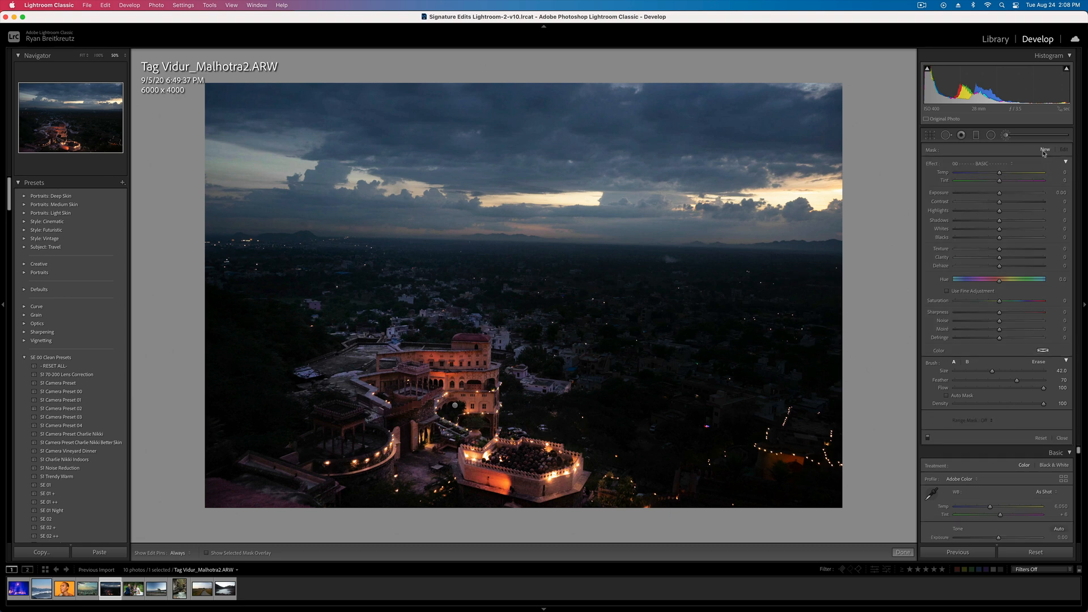
key(bracketleft)
key(bracketleft)
key(bracketleft)
key(bracketleft)
key(bracketleft)
mouse_move(356, 417)
mouse_down()
mouse_move(268, 459)
mouse_move(341, 422)
mouse_move(394, 468)
mouse_move(499, 507)
mouse_move(516, 497)
mouse_move(422, 391)
mouse_move(431, 453)
mouse_move(515, 431)
mouse_up()
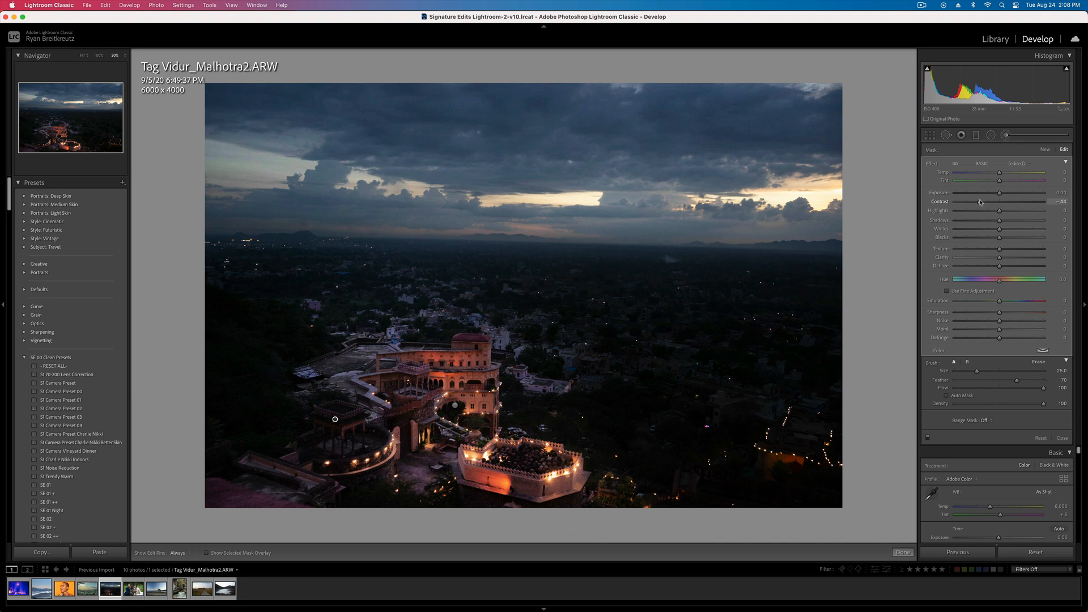
- Set the second fort mask's Contrast to -50, Shadows to 13 and Blacks to 2, and raise its Whites
drag(978, 208, 977, 208)
mouse_move(1010, 240)
mouse_down()
mouse_move(1009, 221)
mouse_move(1017, 233)
mouse_up()
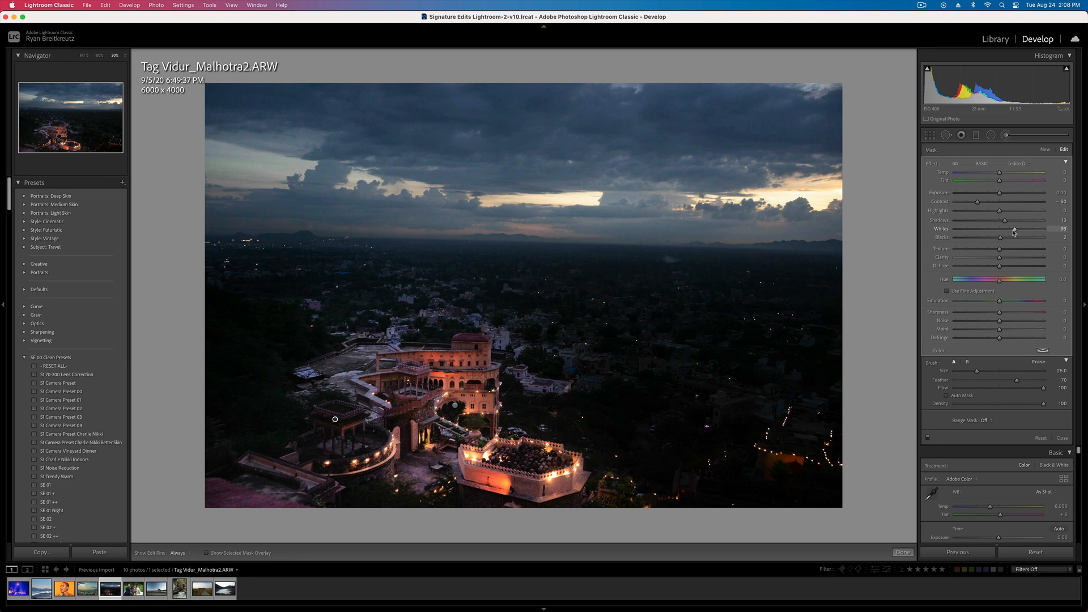
key(k)
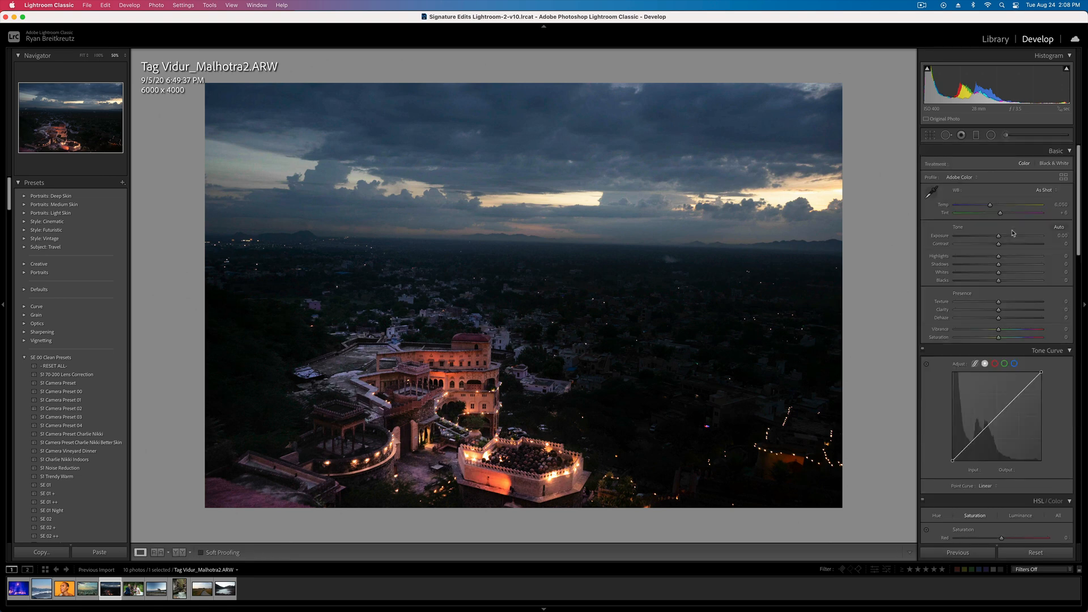
- Try several overall exposure levels for the photo and set Exposure to -0.33
key(shift+minus)
key(shift+minus)
key(shift+minus)
key(shift+equal)
key(shift+equal)
key(shift+minus)
key(shift+equal)
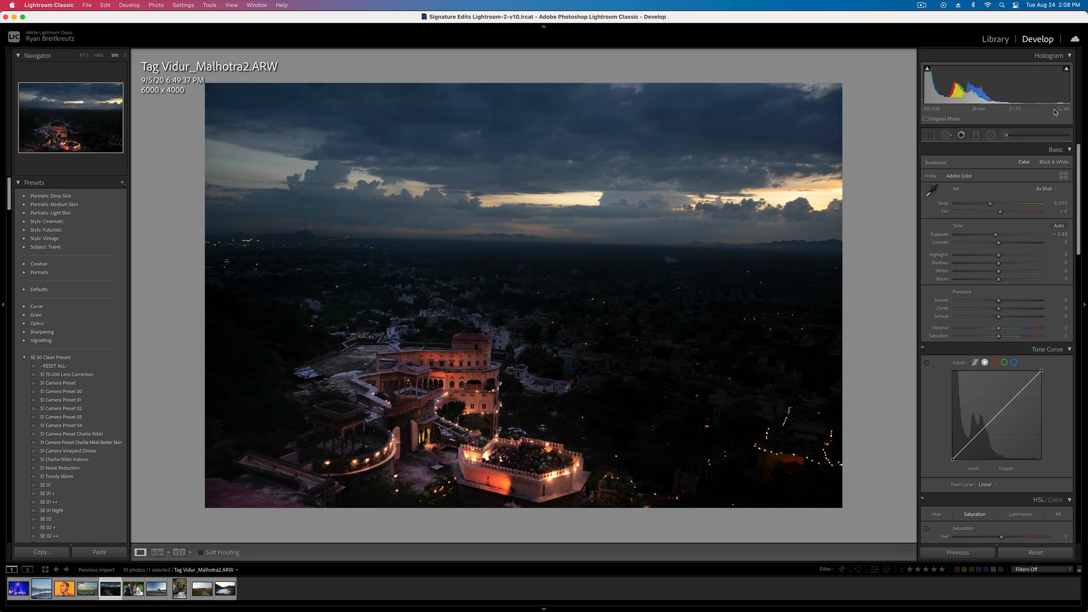
- Heal the stray bright light in the dark town area between the fort and the string lights
click(468, 380)
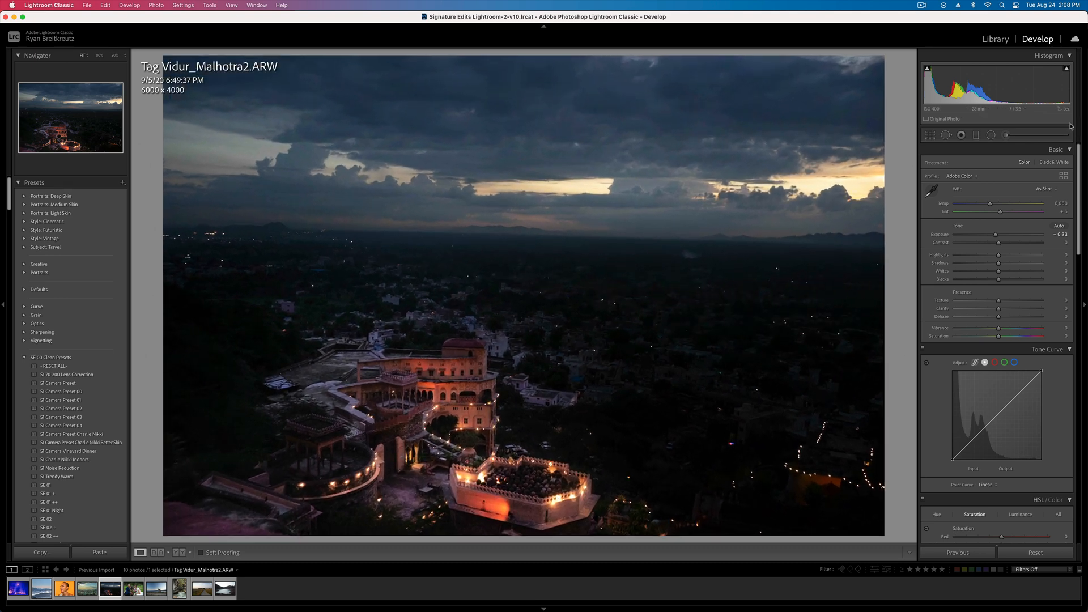
click(946, 135)
scroll(731, 443, down, 2)
click(732, 447)
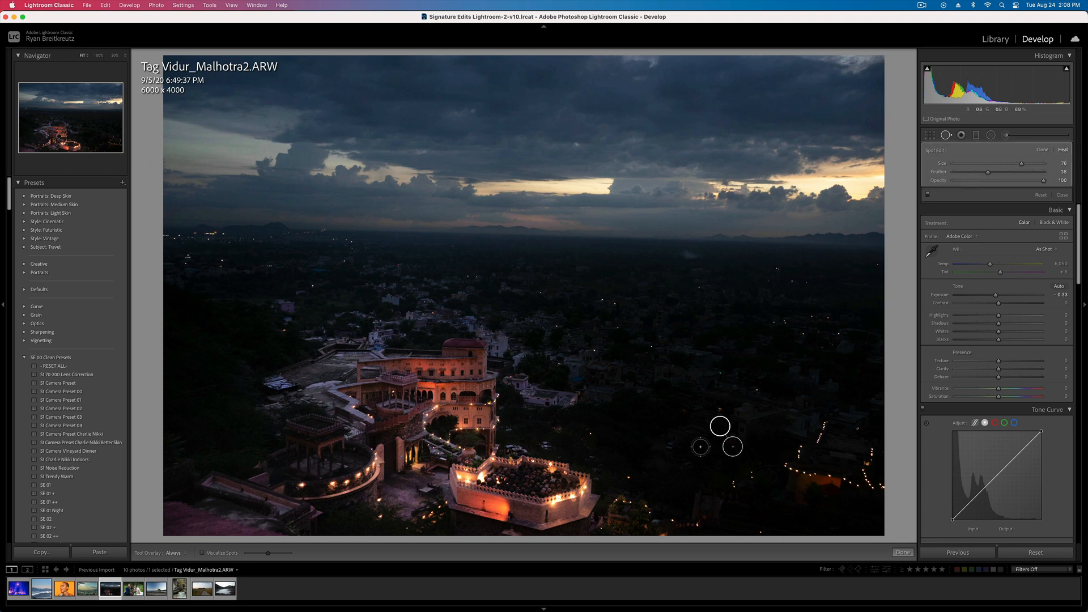
key(q)
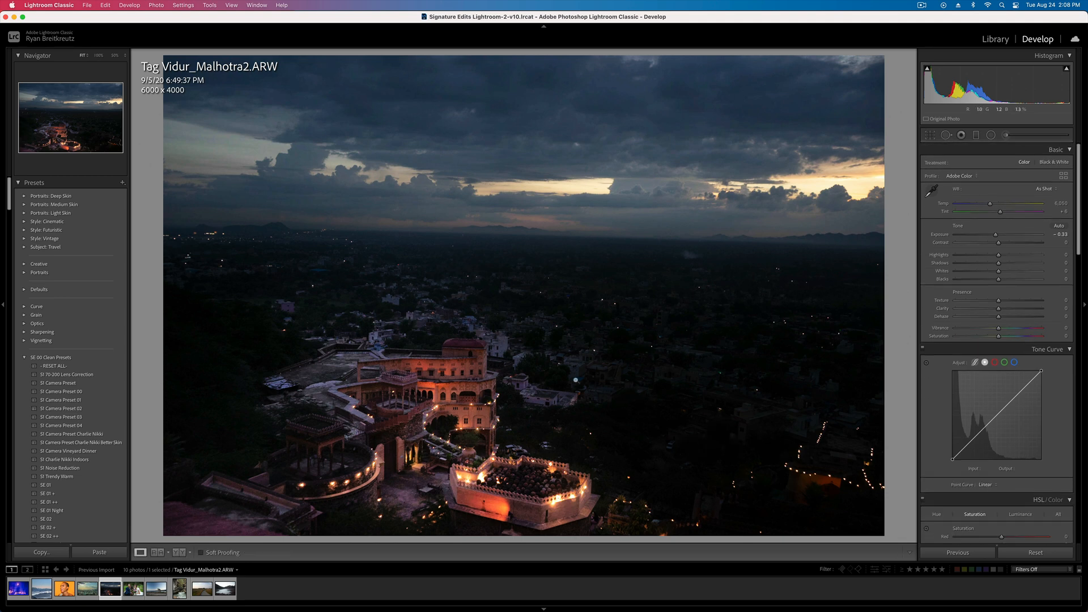
- Paint a new brush mask at size 37 over the cloudy sky
click(1006, 135)
scroll(428, 269, up, 5)
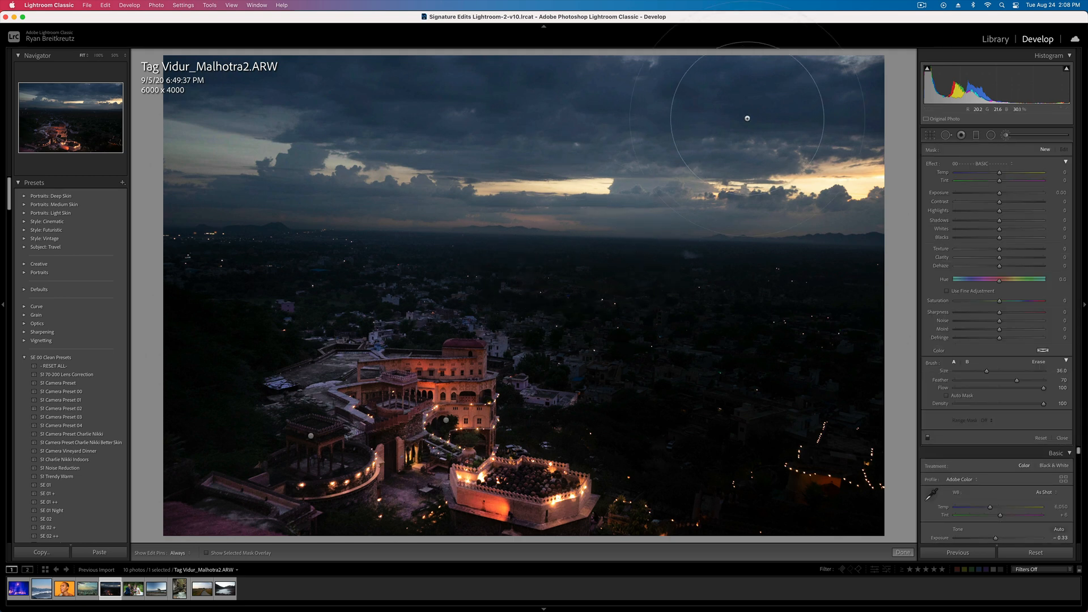
key(h)
drag(853, 114, 757, 136)
key(h)
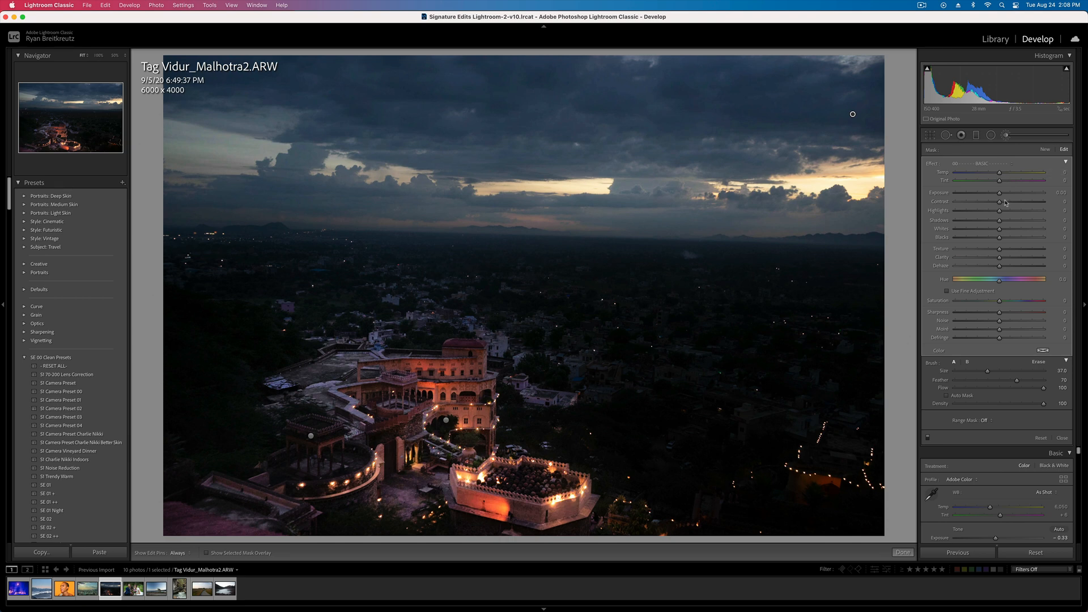
- Set the sky mask's Contrast to 16, Dehaze to 24 and Saturation to 14, and the photo's overall Contrast to -10
drag(1005, 202, 1007, 203)
drag(1000, 266, 1011, 267)
mouse_move(1002, 304)
mouse_down()
mouse_move(1040, 302)
mouse_move(1010, 305)
mouse_up()
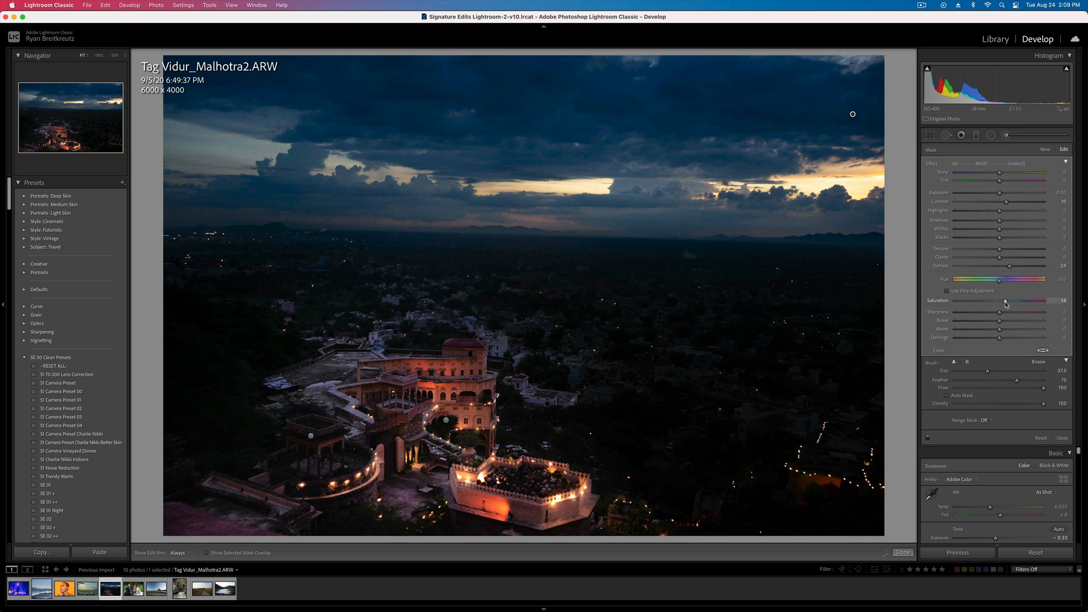
key(k)
mouse_move(998, 245)
mouse_down()
mouse_move(987, 246)
mouse_move(994, 252)
mouse_up()
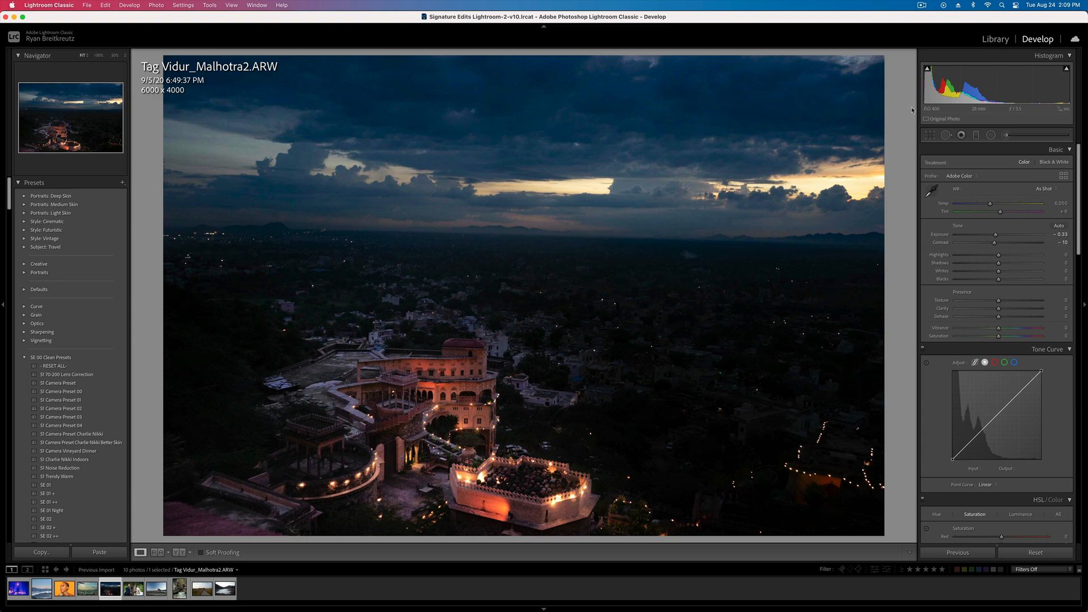
- Set noise reduction Luminance to 40, Detail to 100 and Color to 32, and compare the fort with detail adjustments off and on
click(509, 306)
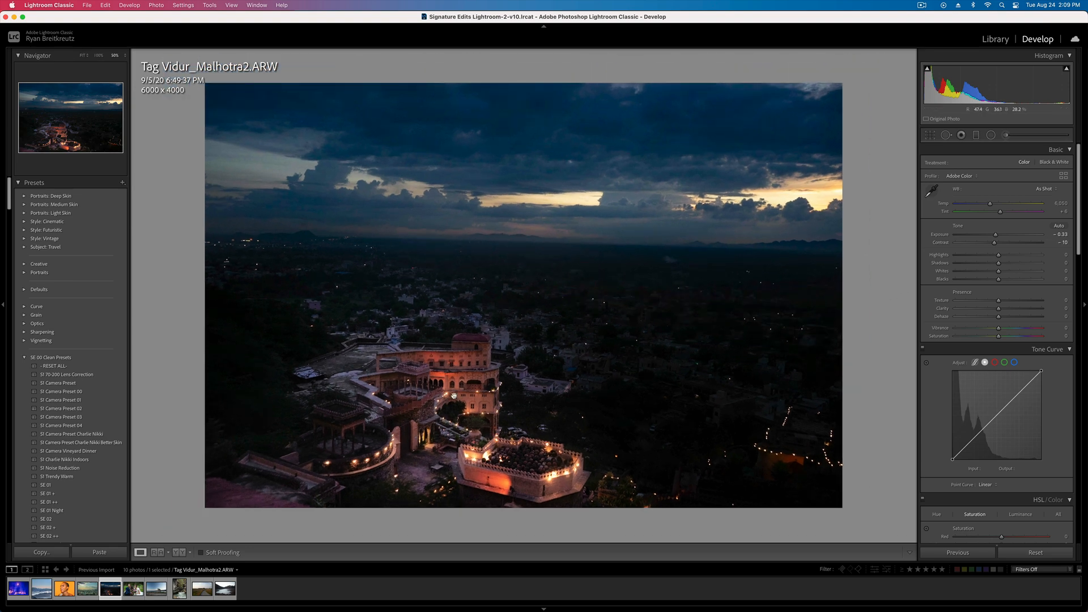
click(454, 396)
drag(579, 348, 580, 367)
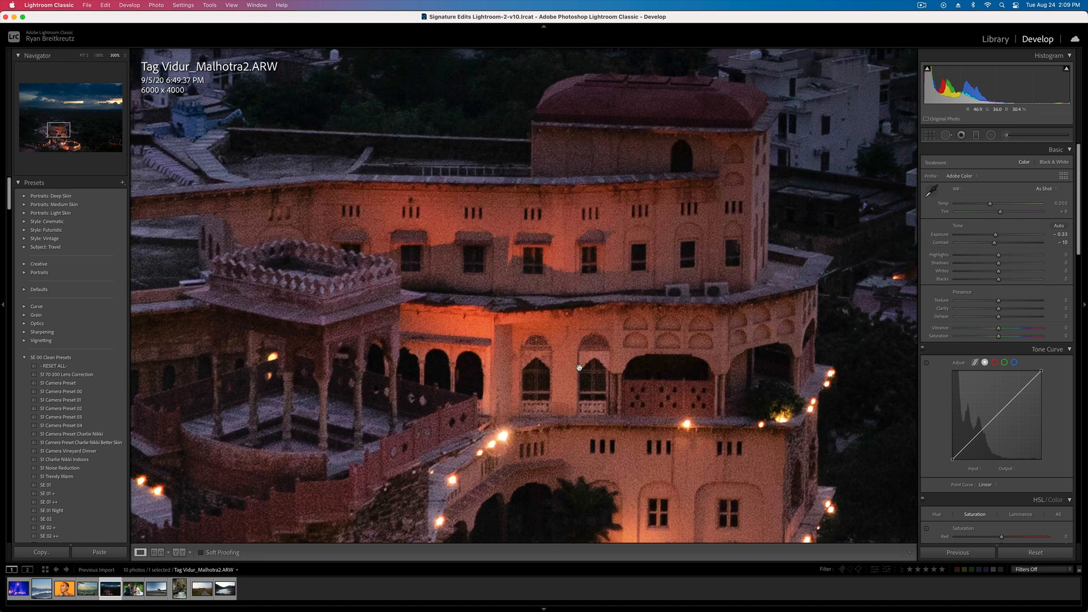
scroll(1028, 431, down, 10)
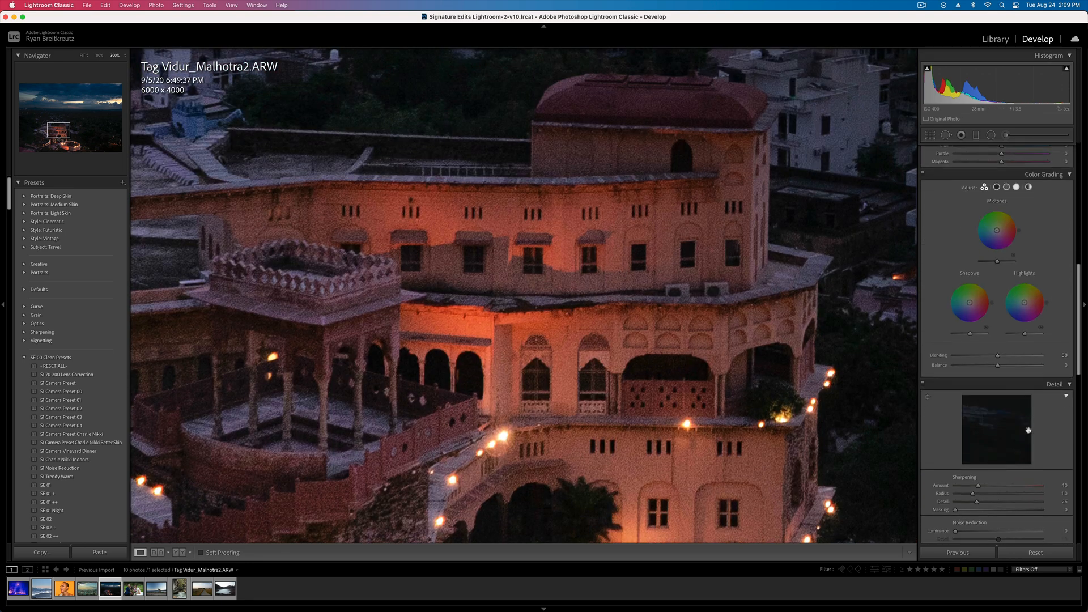
scroll(1030, 433, down, 1)
drag(955, 377, 973, 381)
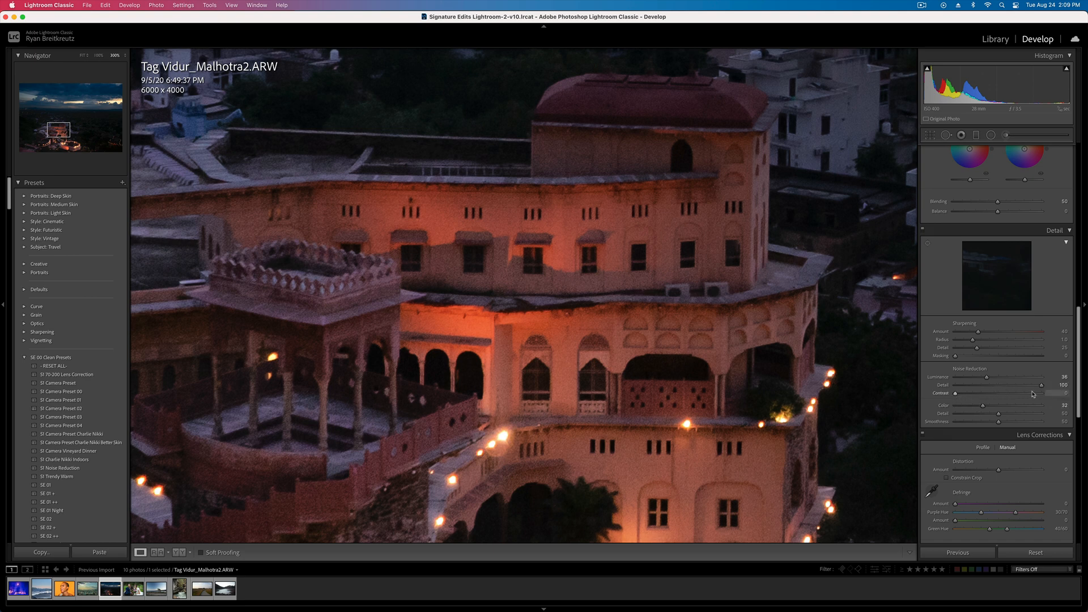
click(923, 230)
click(923, 230)
- Set the sharpening Amount to 26 and Masking to 62, and compare the fort with detail adjustments off and on
drag(992, 333, 1035, 339)
drag(956, 358, 1009, 357)
click(922, 230)
click(922, 230)
- Compare the whole edited cityscape with its unedited version
click(565, 365)
key(super+minus)
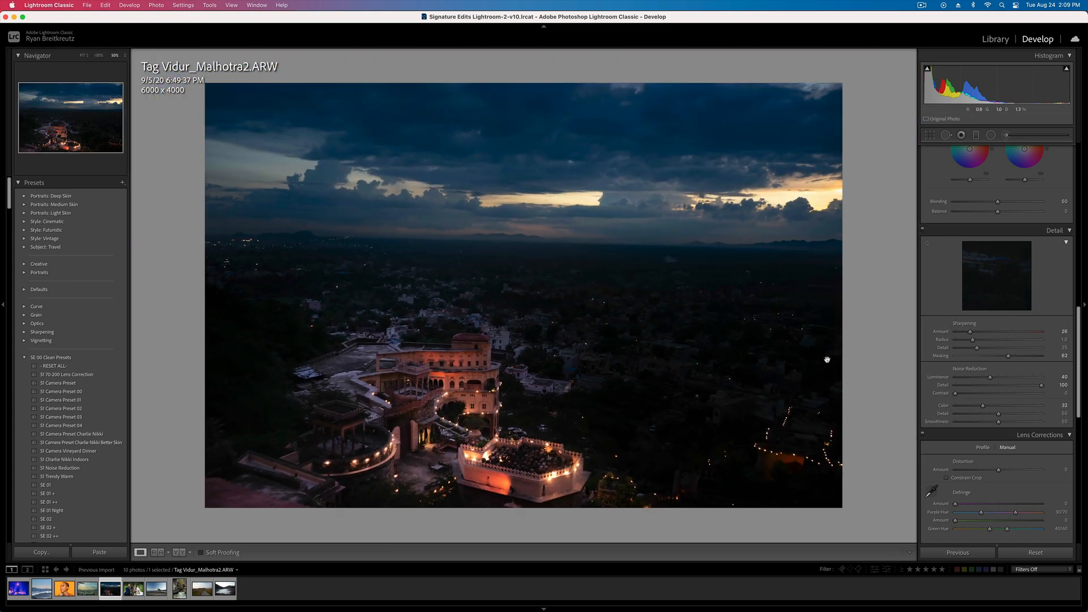
key(backslash)
key(backslash)
key(backslash)
key(backslash)
- Set the first fort mask's Contrast to -22, and the second fort mask's Contrast to -25 and Whites to 8
key(k)
click(455, 406)
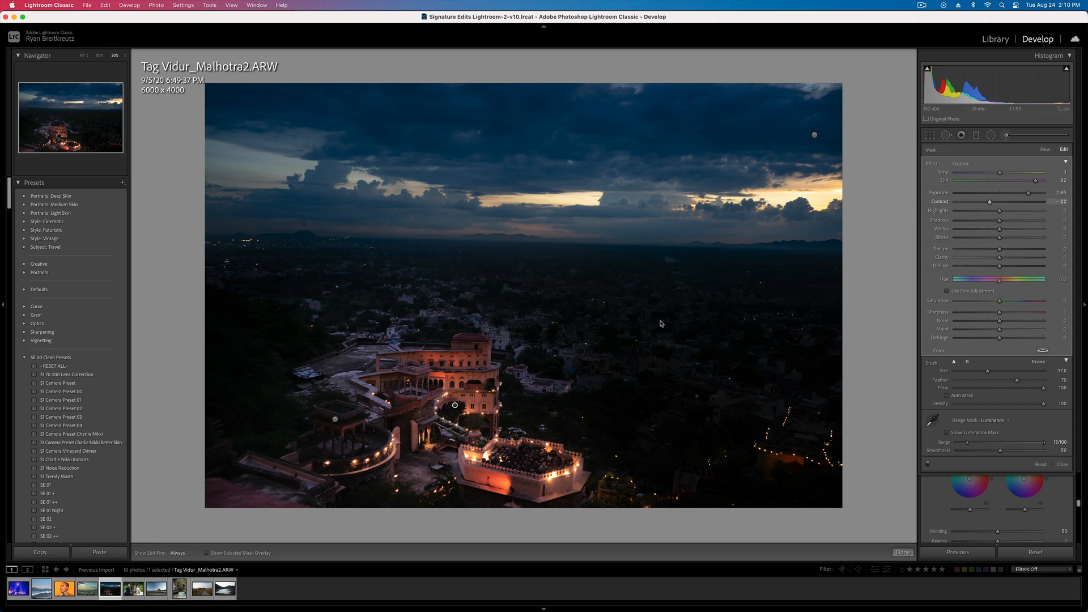
click(335, 420)
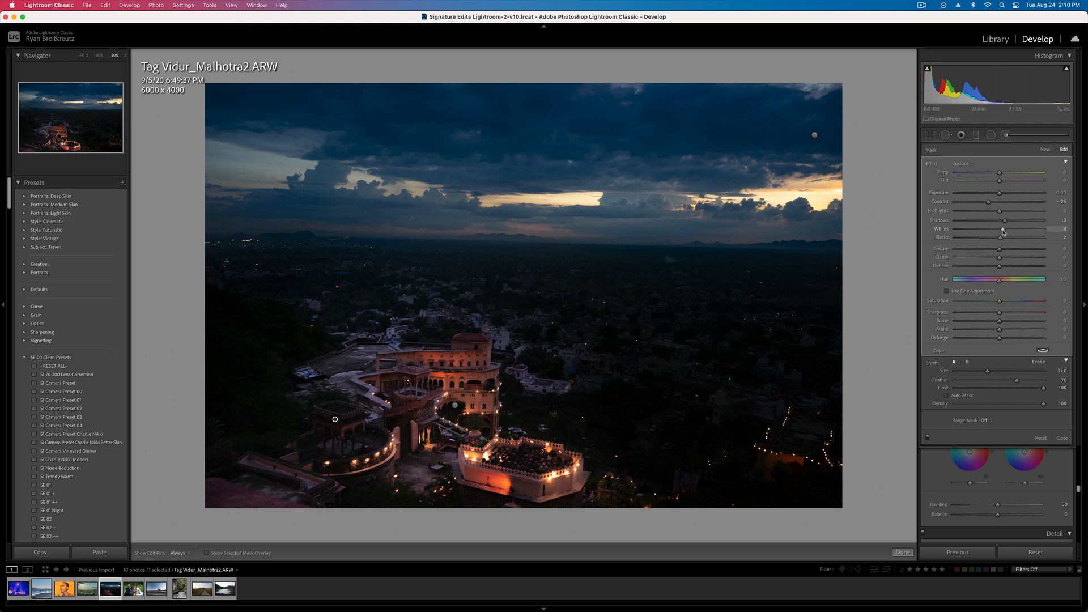
key(k)
- Try a lower overall exposure, restore it, and draw a large radial mask centered on the sky's upper right corner
key(shift+minus)
key(shift+equal)
click(991, 135)
drag(787, 157, 857, 293)
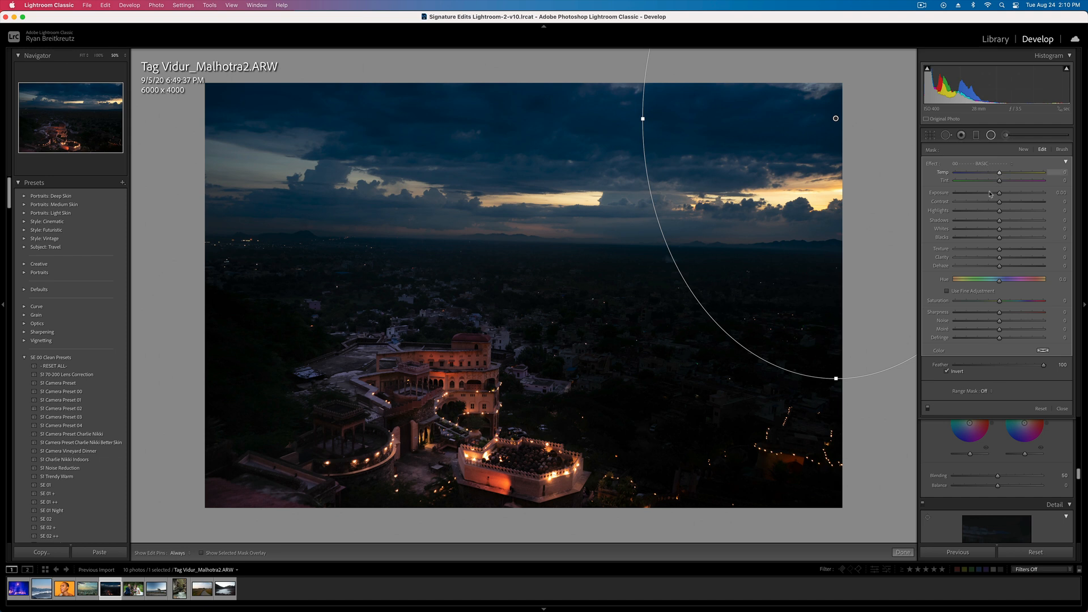
- Set the sky mask's Exposure to 1.70, Contrast -39, Highlights 66, Shadows 41, Whites 21, Texture -34, Clarity -52, Dehaze -61, and Temp and Tint to 100
drag(999, 193, 972, 266)
drag(999, 172, 1068, 176)
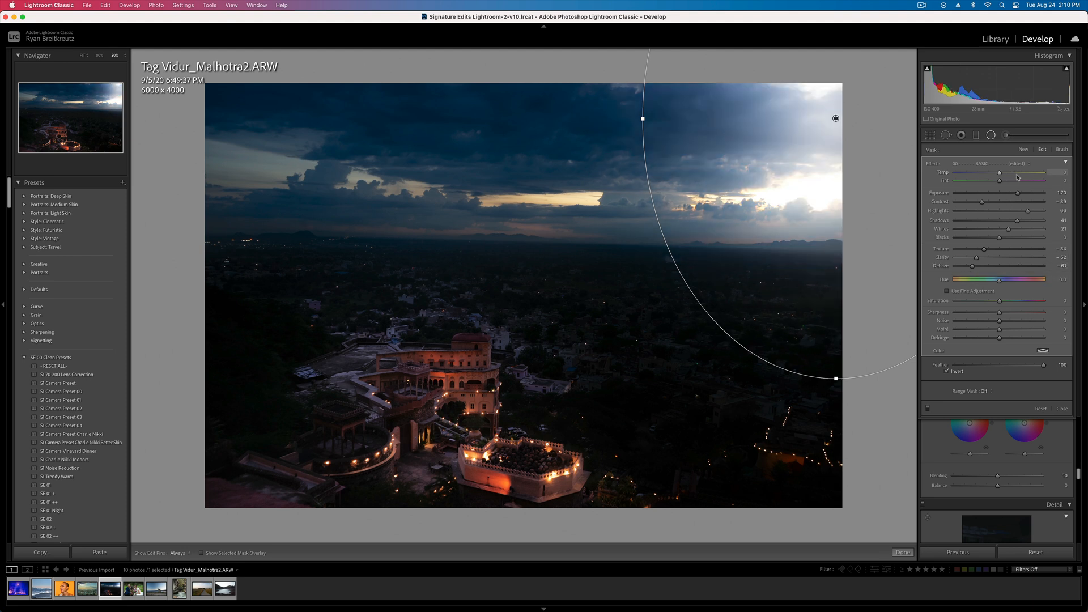
drag(999, 181, 1048, 182)
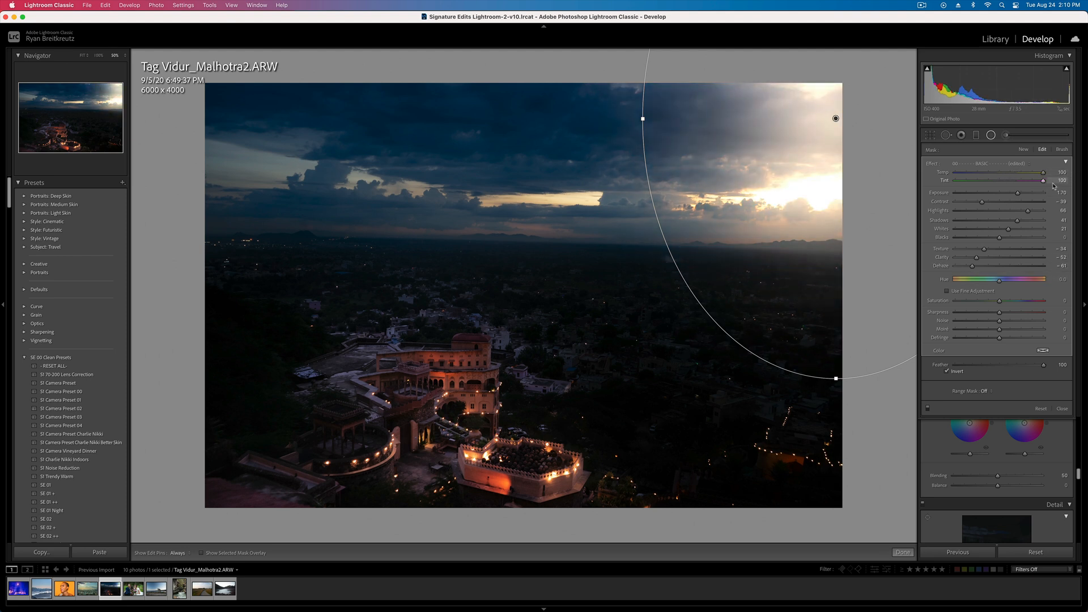
- Widen the radial mask, move its center just beyond the sky's upper right corner, and set its Tint to 58 and Exposure to 0.73
drag(823, 290, 641, 400)
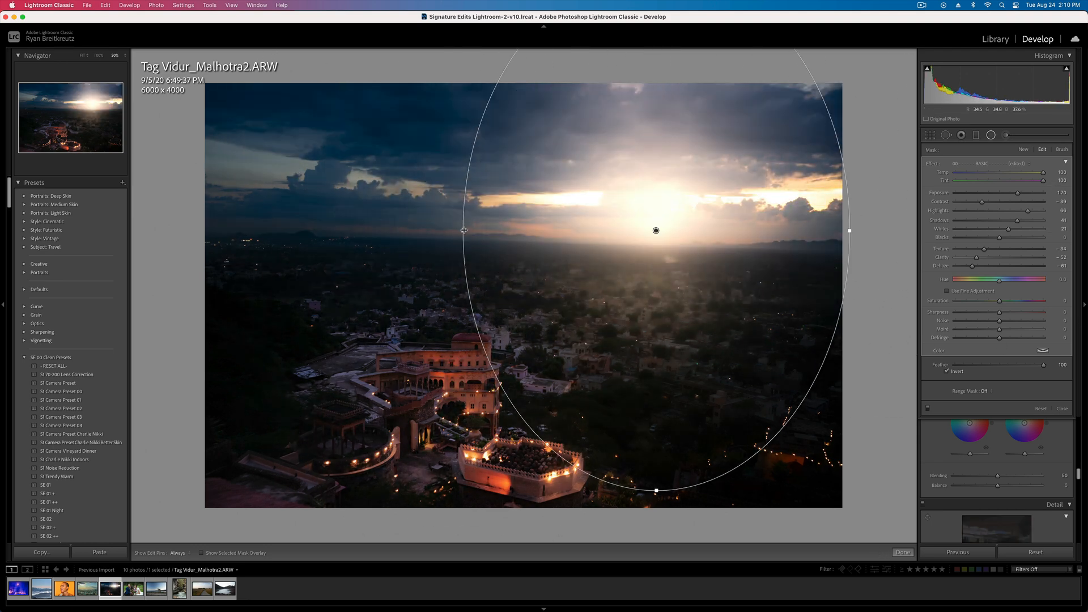
drag(463, 229, 205, 249)
drag(656, 230, 715, 190)
click(1024, 181)
mouse_move(1018, 192)
mouse_down()
mouse_move(998, 195)
mouse_move(1008, 194)
mouse_up()
drag(758, 189, 804, 216)
- Give the sky mask an orange color tint with hue 34 and saturation 66
click(1043, 350)
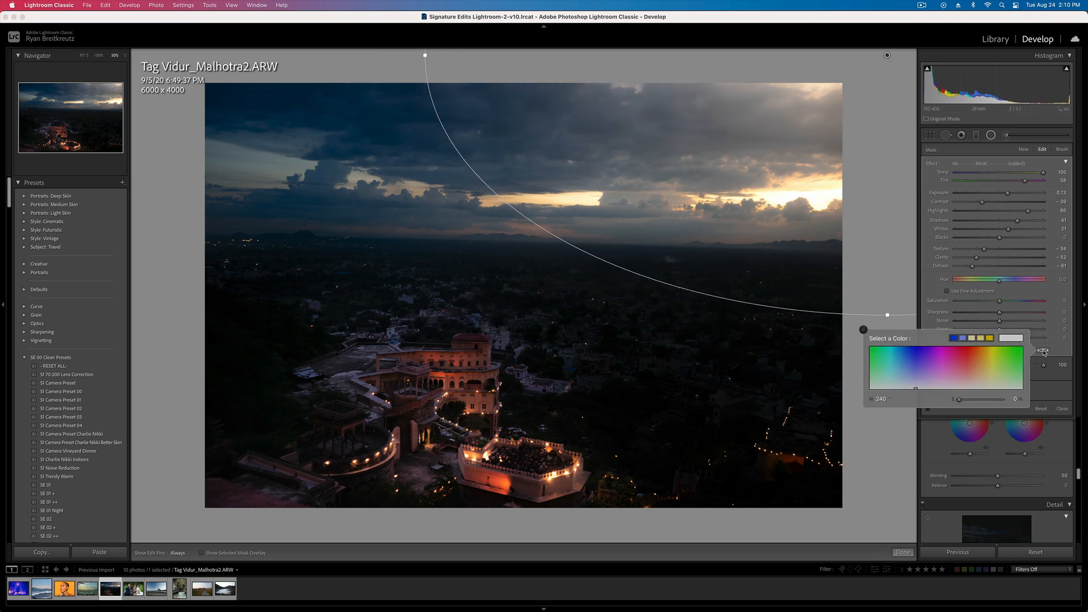
drag(957, 351, 982, 360)
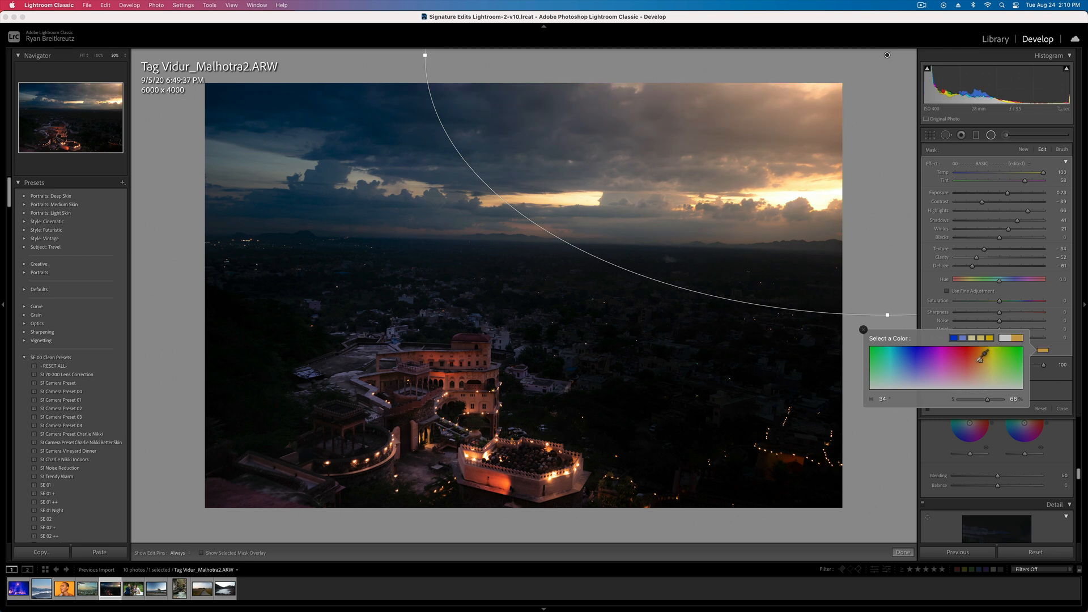
click(676, 286)
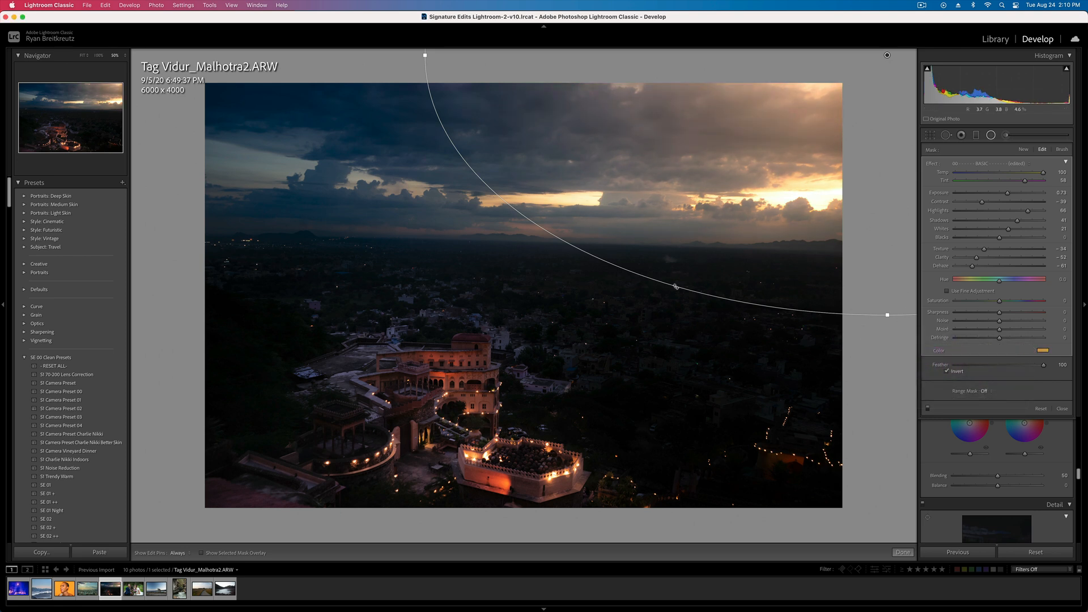
- Close the mask, set the overall exposure to -0.59, and compare the cityscape with its unedited version
key(minus)
key(shift+m)
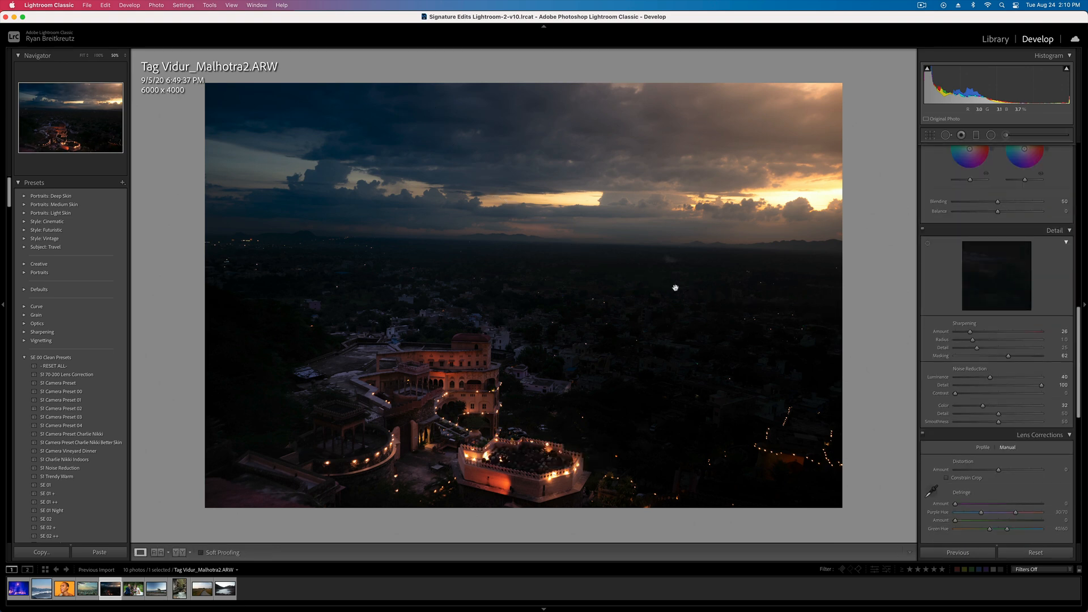
key(equal)
key(equal)
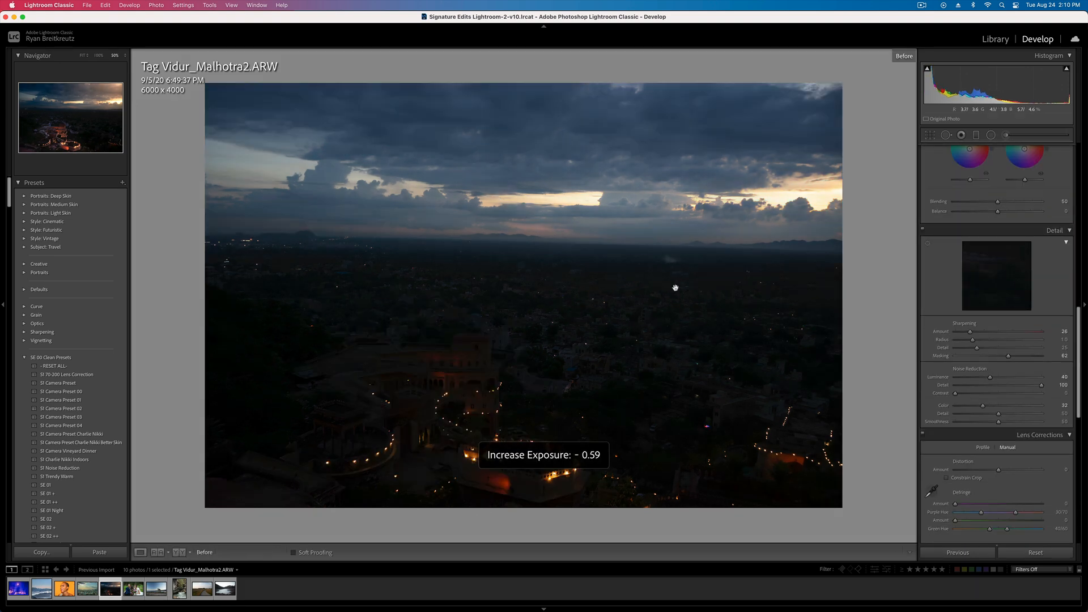
key(backslash)
key(backslash)
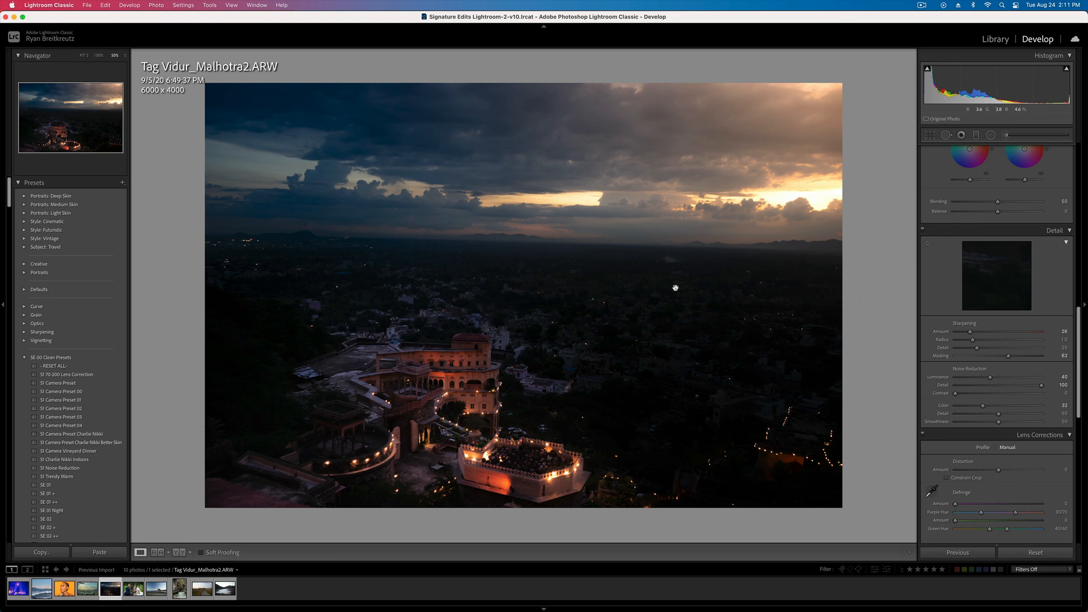
key(backslash)
key(backslash)
- Open the wedding photo of the couple with the dog and inspect the bride's and groom's faces up close
key(Right)
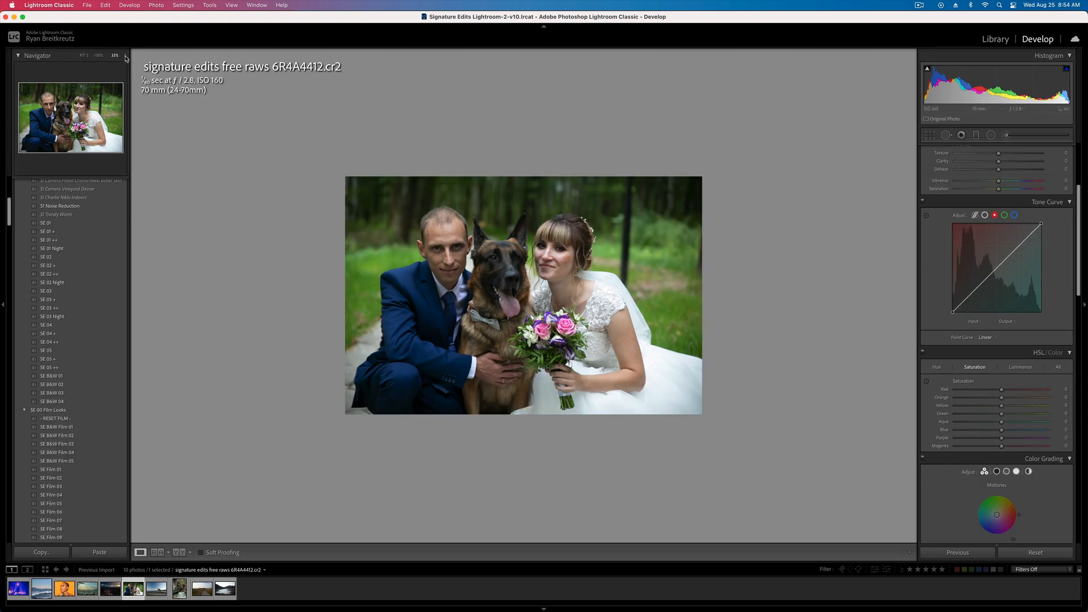
click(82, 56)
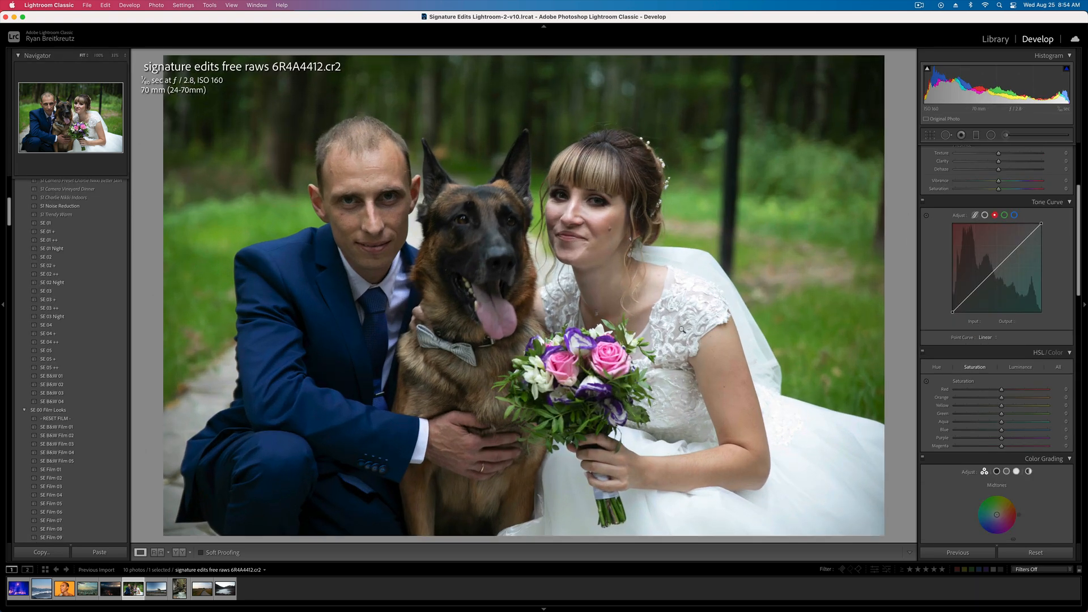
click(607, 203)
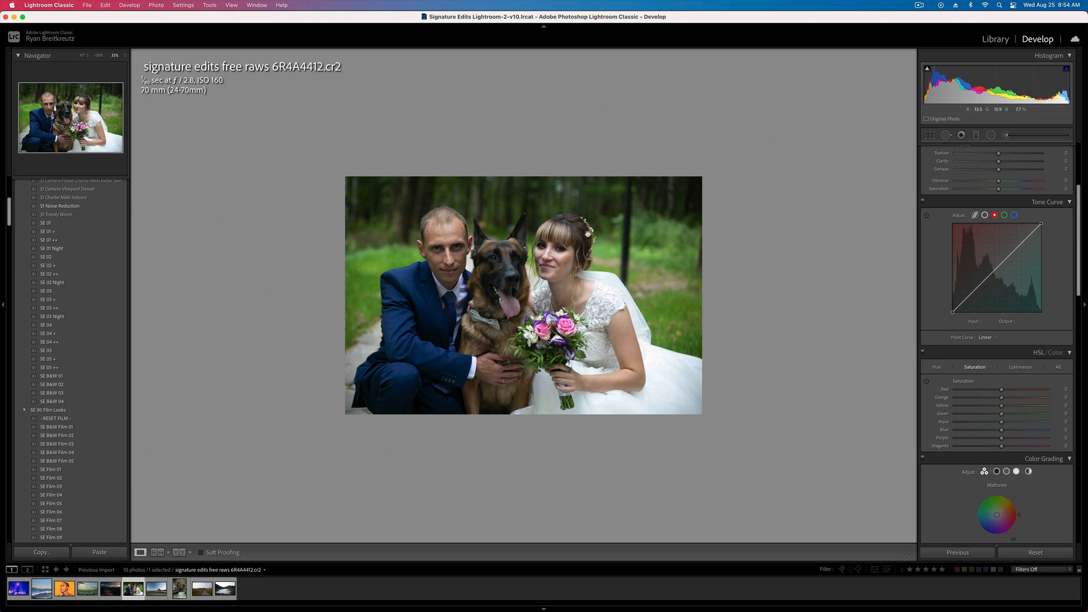
click(564, 245)
click(563, 245)
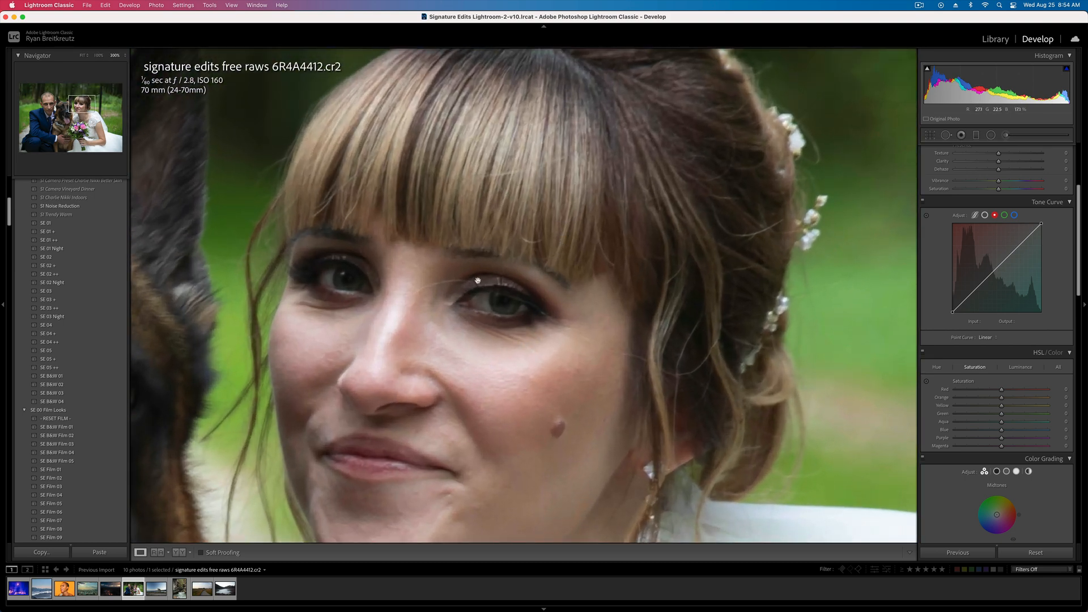
drag(242, 366, 708, 313)
drag(471, 276, 786, 270)
drag(442, 304, 585, 287)
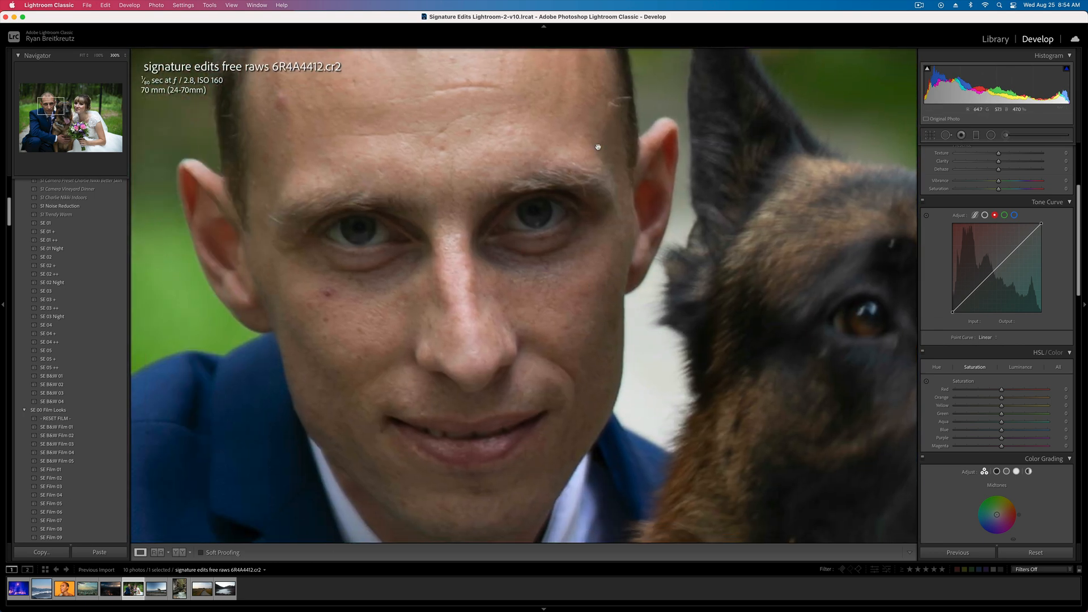
click(586, 182)
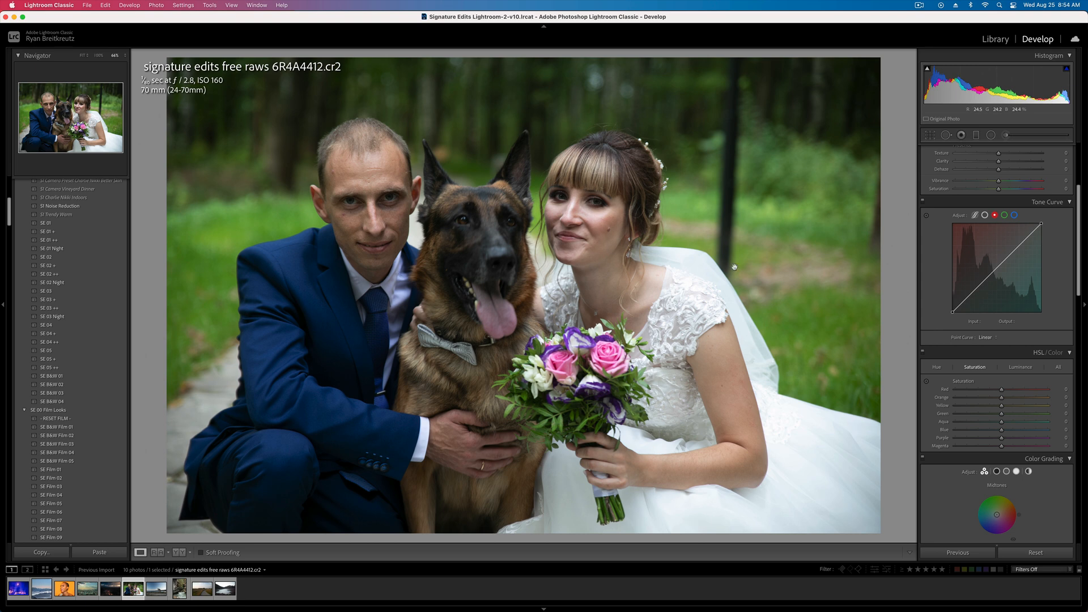
- Set the white balance to Temp 4,989 and Tint +21, and brush a local adjustment mask over the dog's face
scroll(960, 203, up, 5)
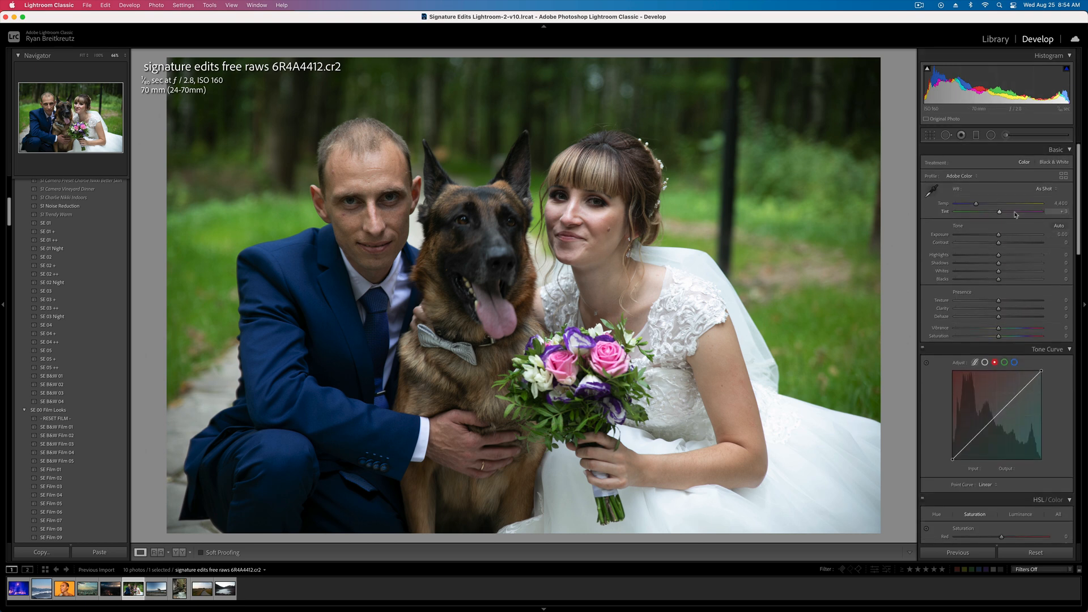
drag(976, 205, 1005, 213)
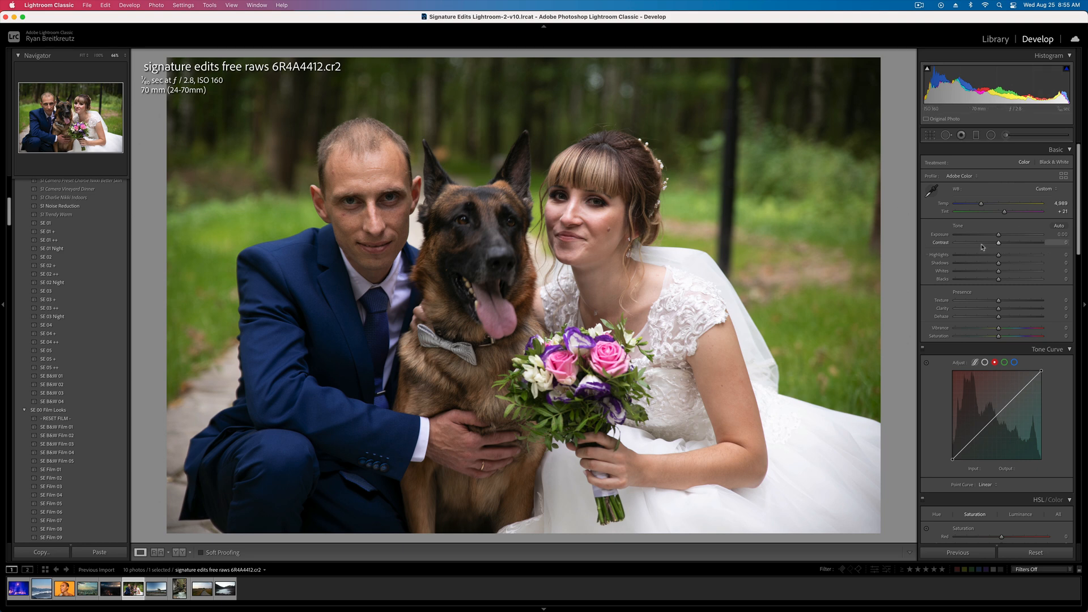
click(1007, 136)
mouse_move(501, 256)
mouse_down()
mouse_move(479, 295)
mouse_move(510, 266)
mouse_move(471, 272)
mouse_move(471, 218)
mouse_up()
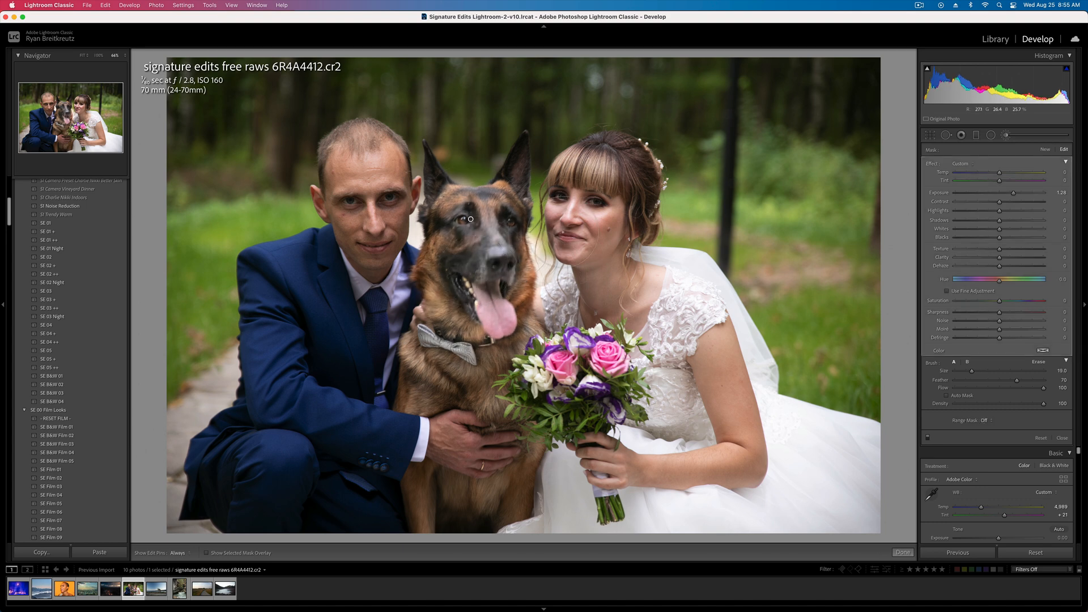
- Reset the dog mask's effects, and set Texture to 100, Sharpness 41, Contrast -39, Shadows 21, Clarity 9 and Dehaze 8
double_click(933, 164)
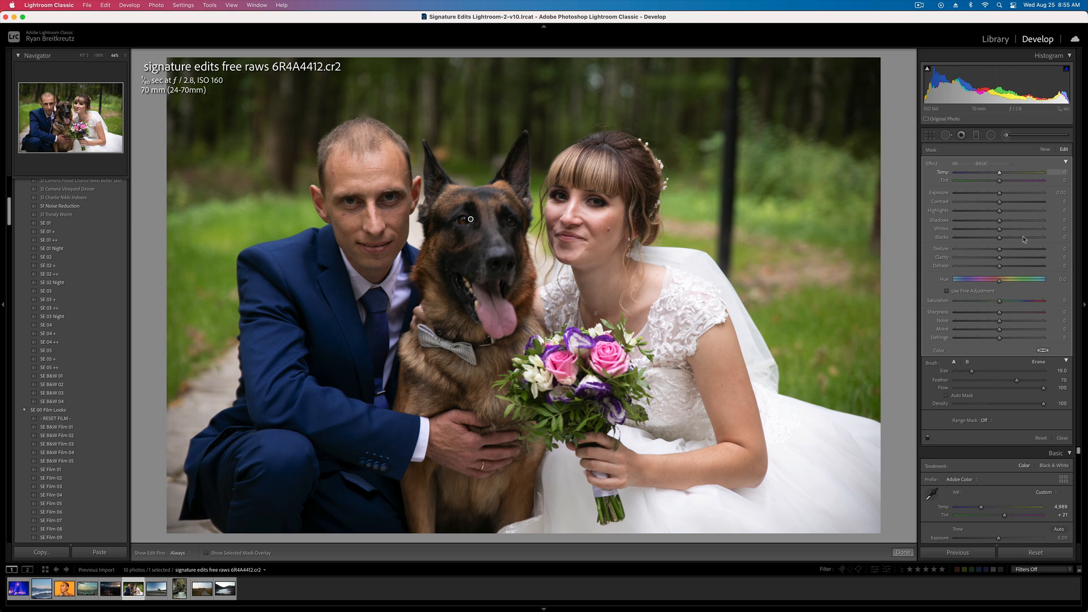
click(1018, 312)
drag(1012, 251, 1058, 255)
click(1012, 258)
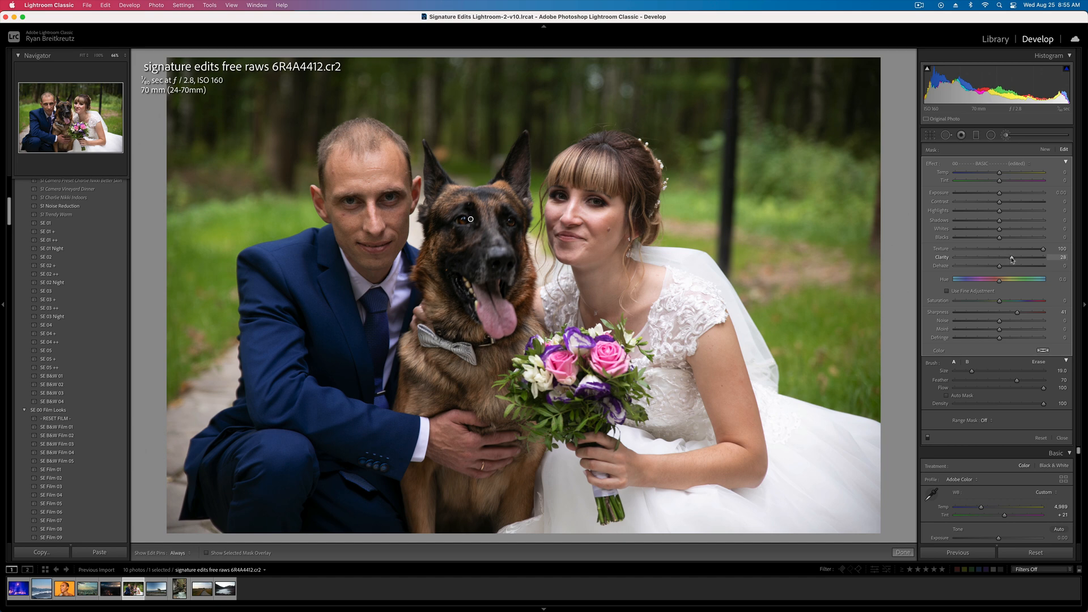
drag(979, 203, 959, 207)
click(983, 202)
click(1012, 221)
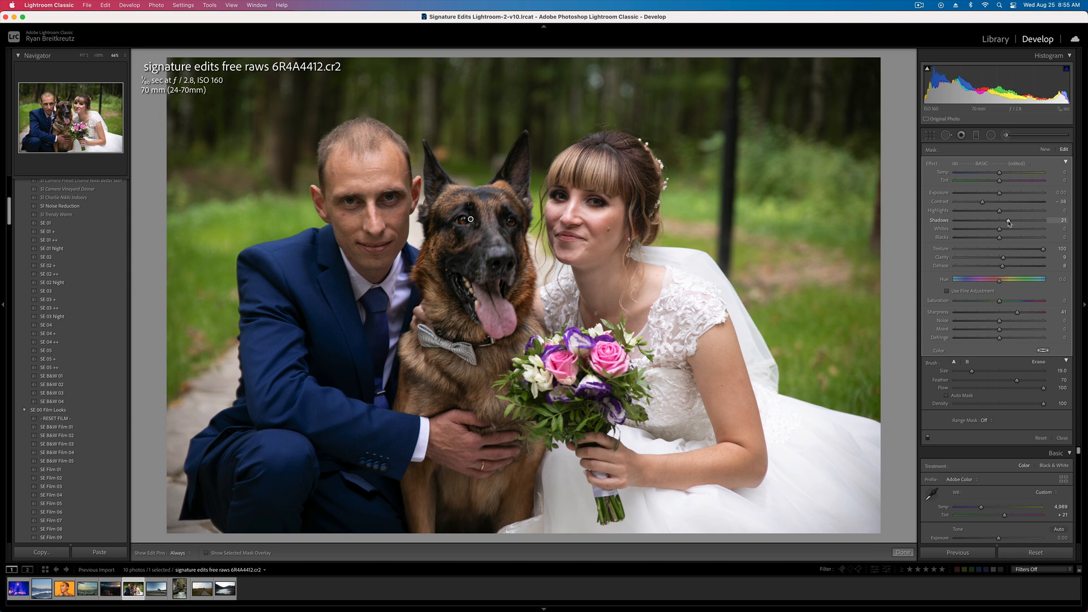
- Close the brush mask and compare the wedding photo with its unedited version
key(k)
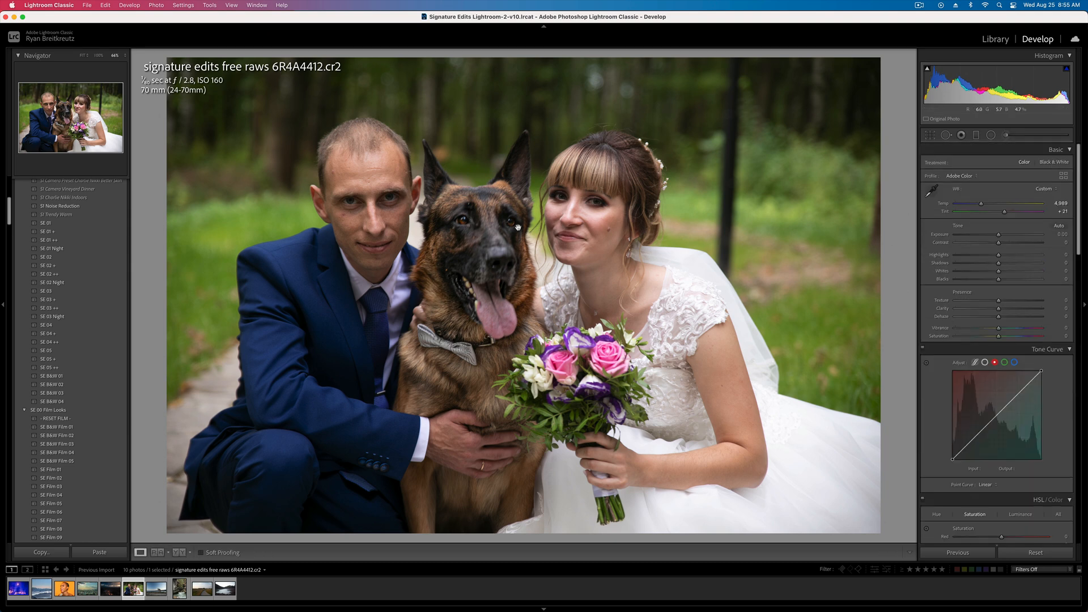
key(backslash)
key(backslash)
key(backslash)
key(backslash)
- Set the photo's overall Tint to +14, Shadows to +60, Highlights to -67 and Whites to -69
drag(1003, 214, 1002, 214)
drag(998, 263, 1025, 279)
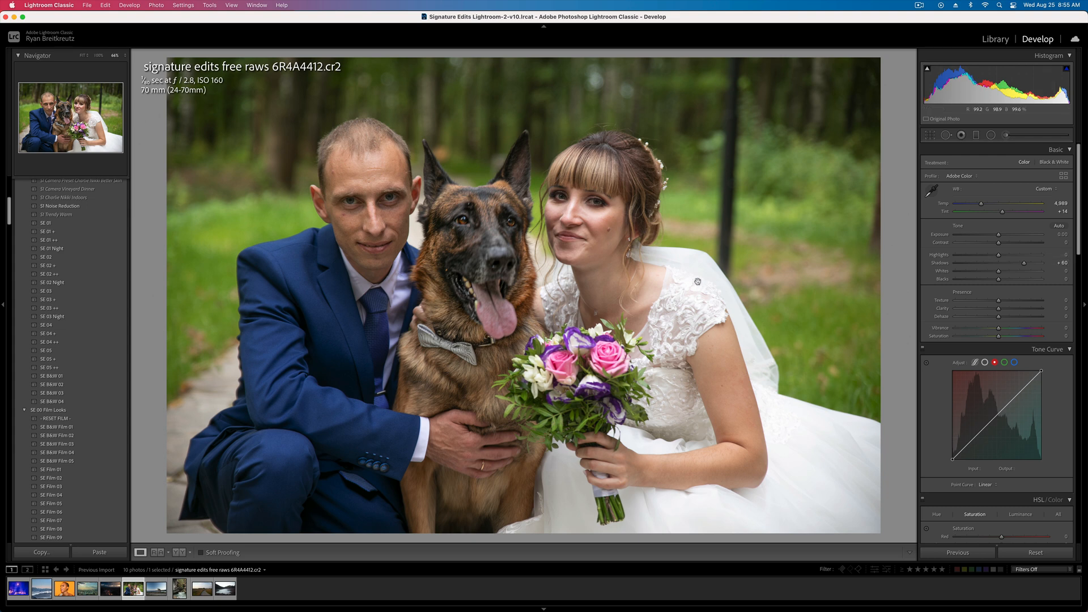
mouse_move(979, 255)
mouse_down()
mouse_move(946, 258)
mouse_move(970, 259)
mouse_up()
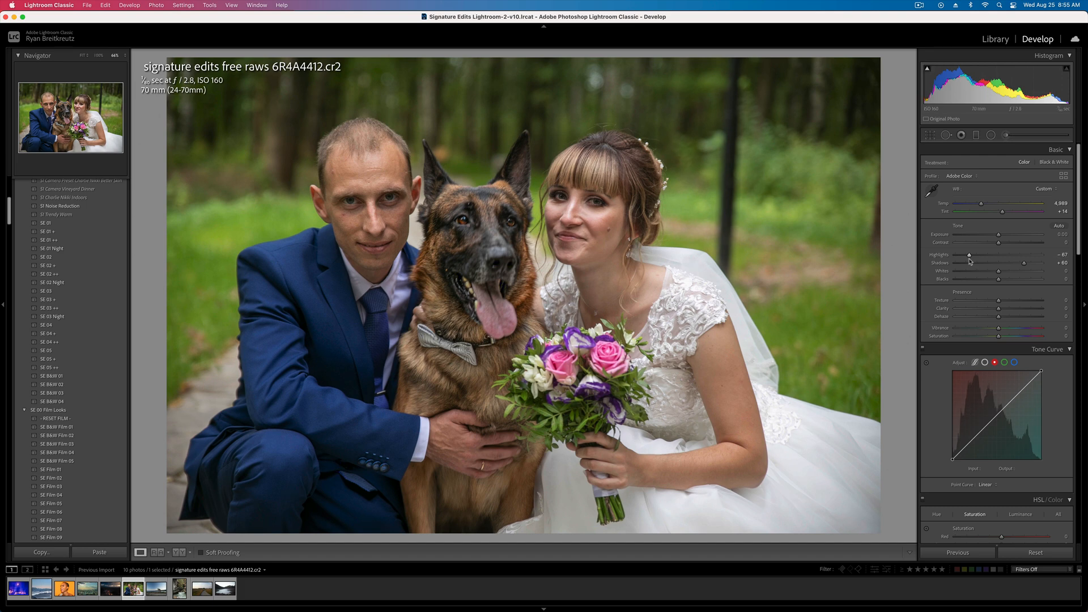
click(686, 284)
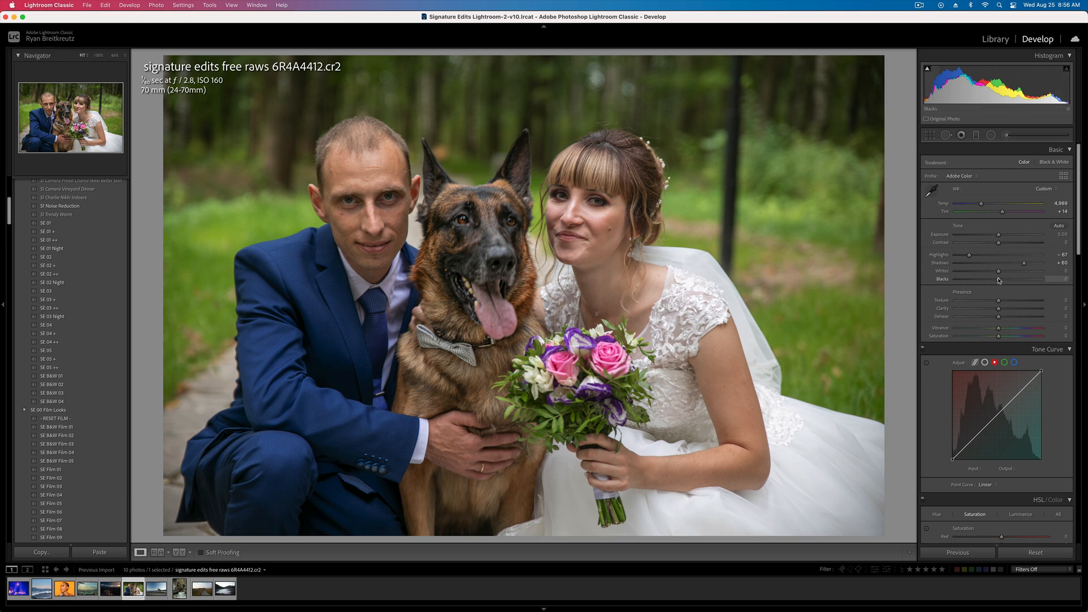
drag(999, 271, 967, 278)
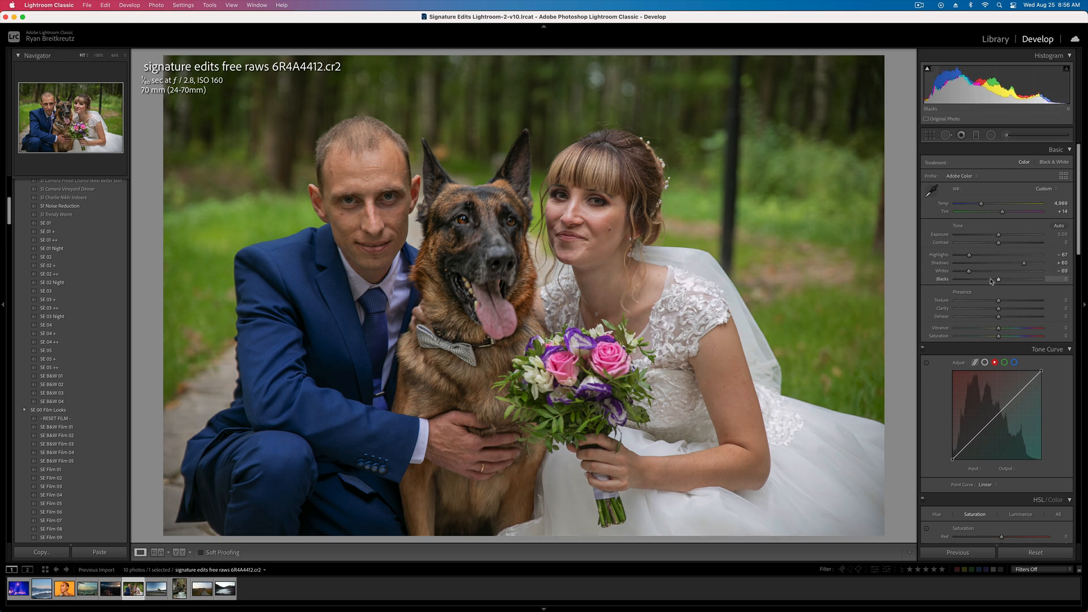
- Compare the wedding photo before and after the tone adjustments
key(backslash)
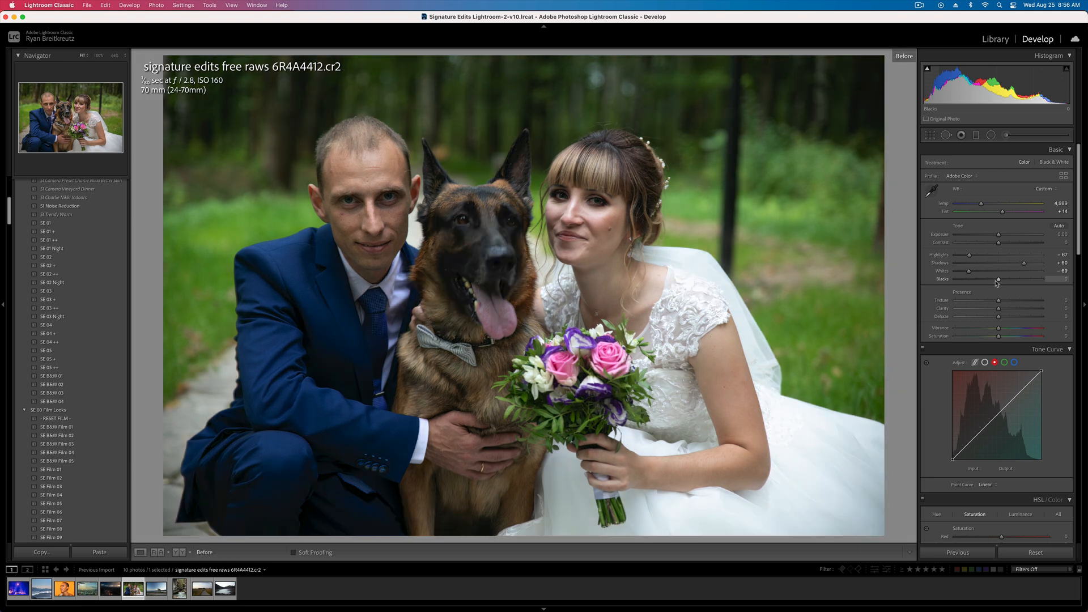
key(backslash)
key(backslash)
key(backslash)
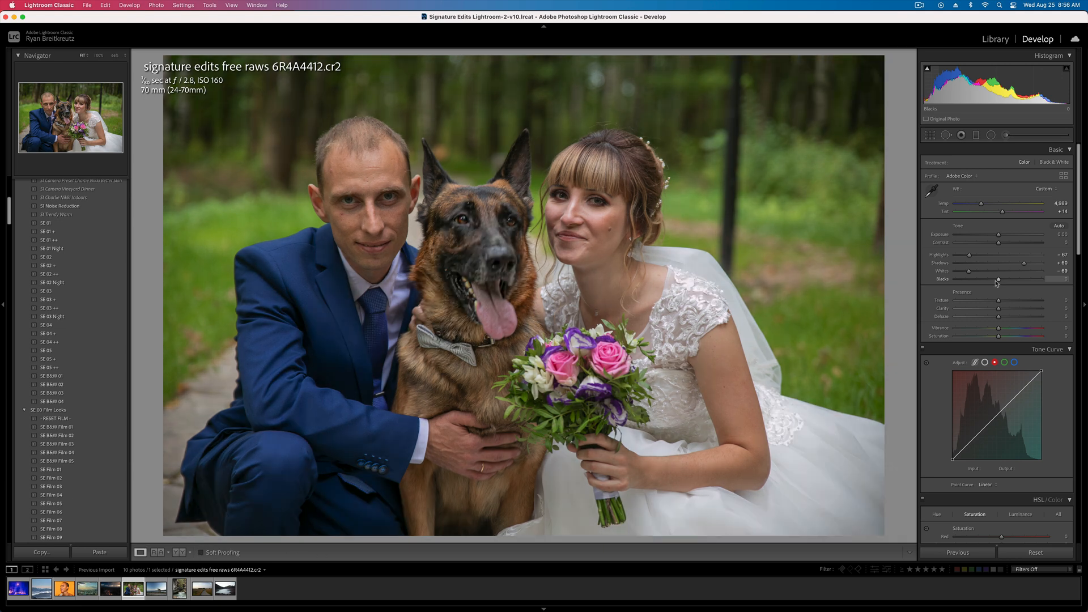
- Shape a gentle S-curve on the RGB point curve with a midpoint at input 128, output 127, and compare with the unedited photo
click(985, 363)
click(996, 418)
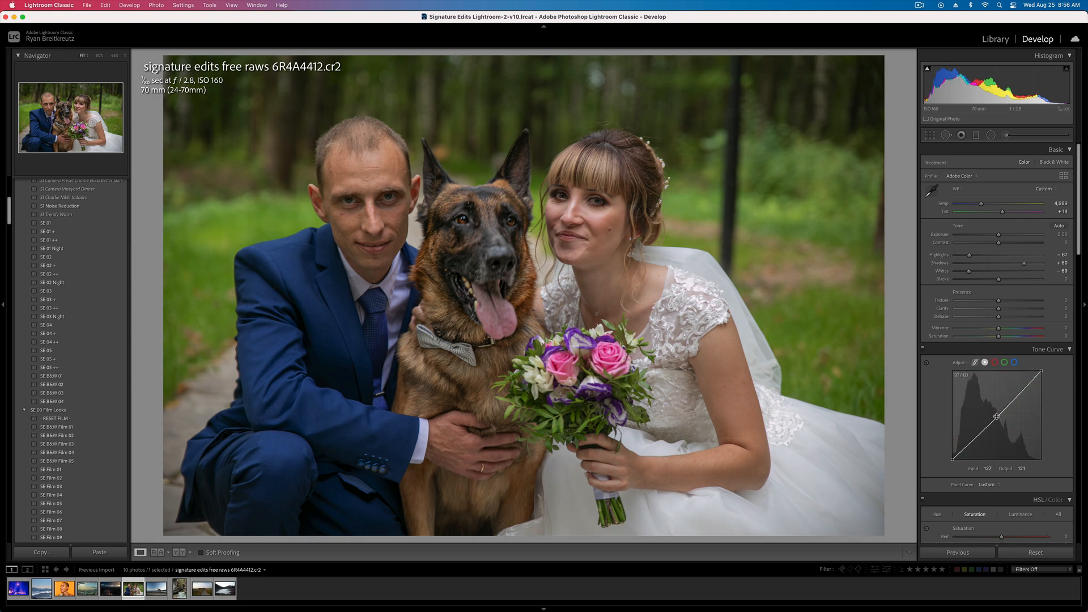
drag(1018, 394, 1018, 392)
click(980, 436)
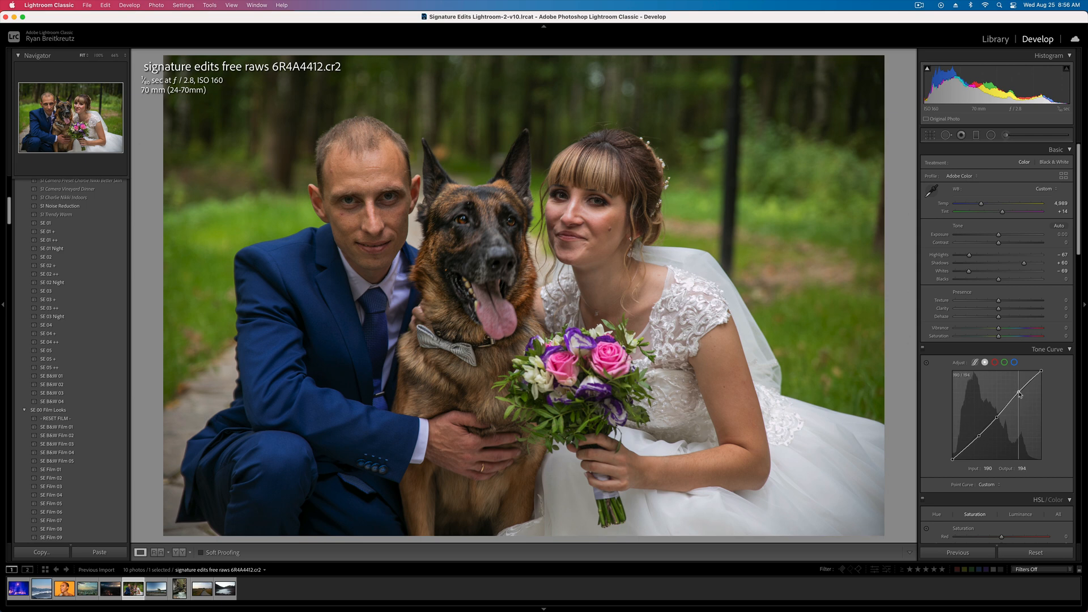
drag(1018, 392, 998, 417)
key(backslash)
key(backslash)
key(backslash)
key(backslash)
- Set the Orange luminance to +21 and Yellow luminance to +20, and lower Vibrance to -5
scroll(1012, 406, down, 5)
click(1021, 381)
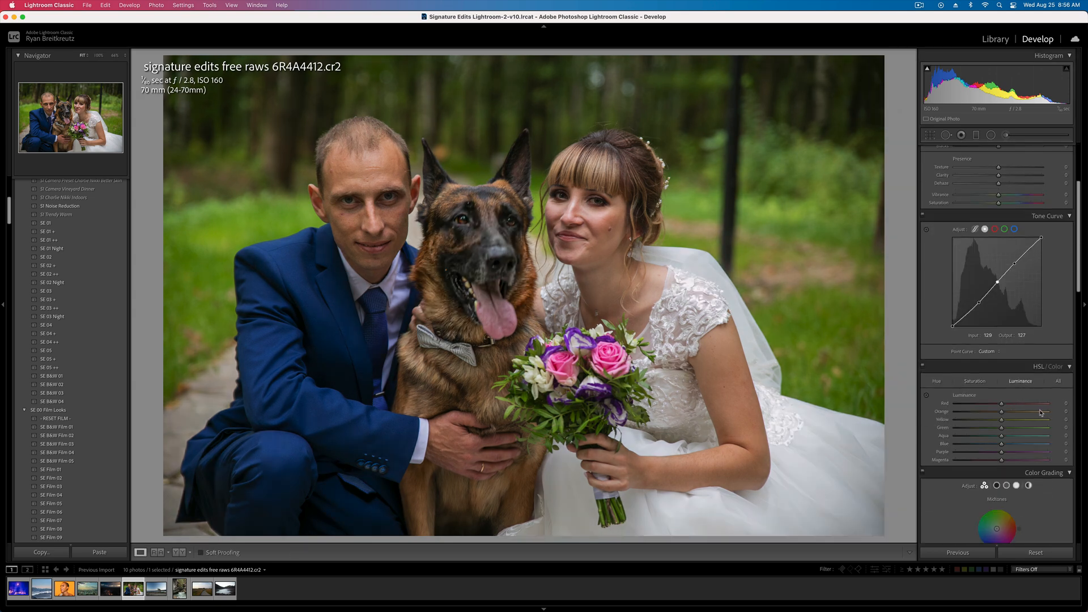
drag(1001, 411, 1011, 420)
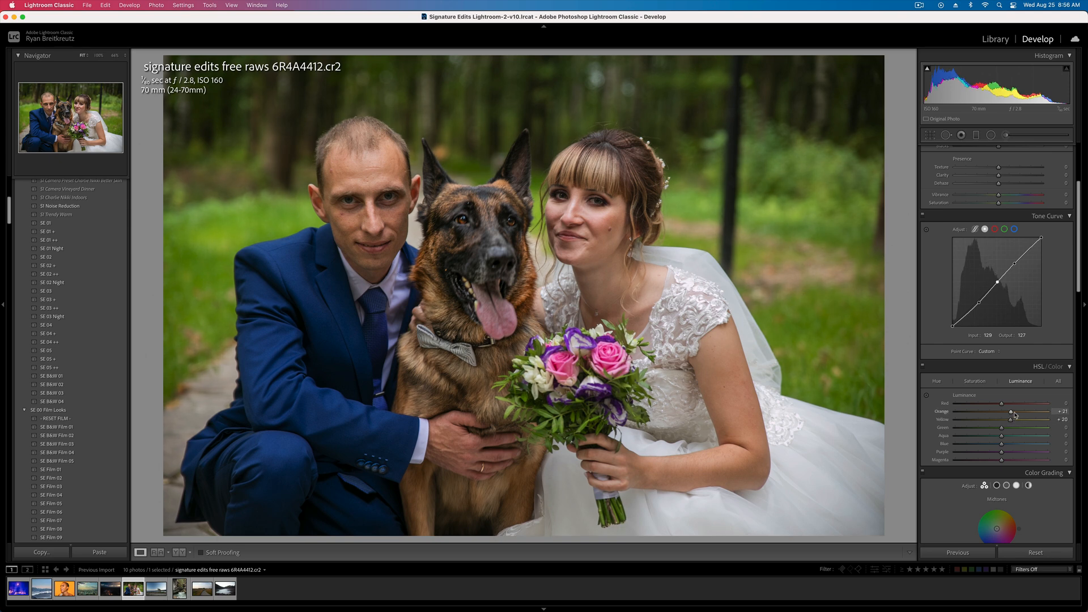
click(976, 383)
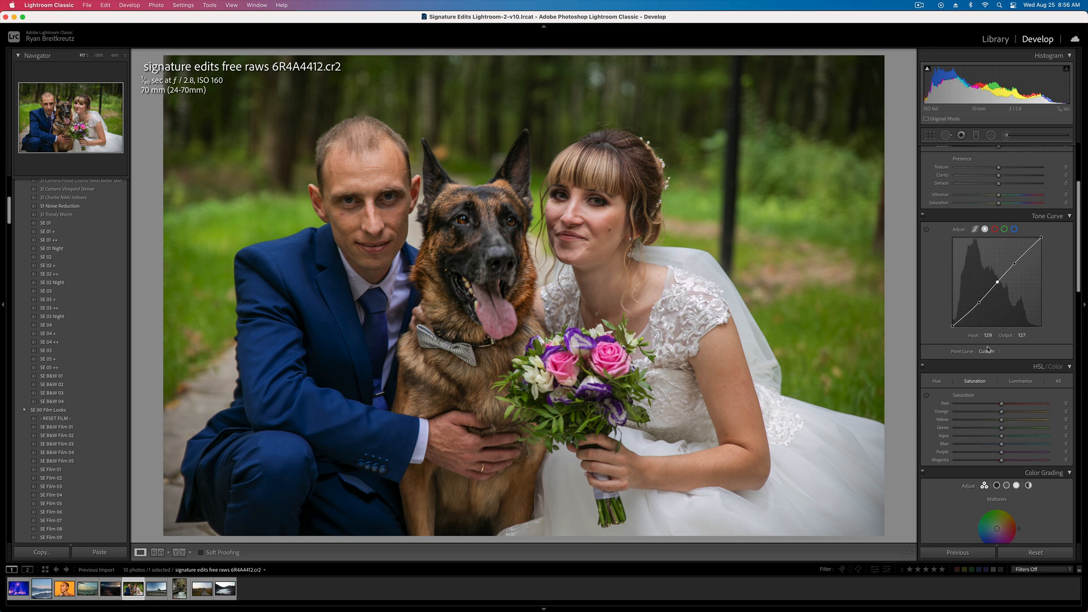
mouse_move(991, 196)
mouse_down()
mouse_move(981, 196)
mouse_move(997, 199)
mouse_up()
- Raise the Yellow luminance to +57 and Green luminance to +36, set Green saturation to -31, and slightly lower Yellow saturation
drag(1002, 428, 1029, 427)
click(1018, 384)
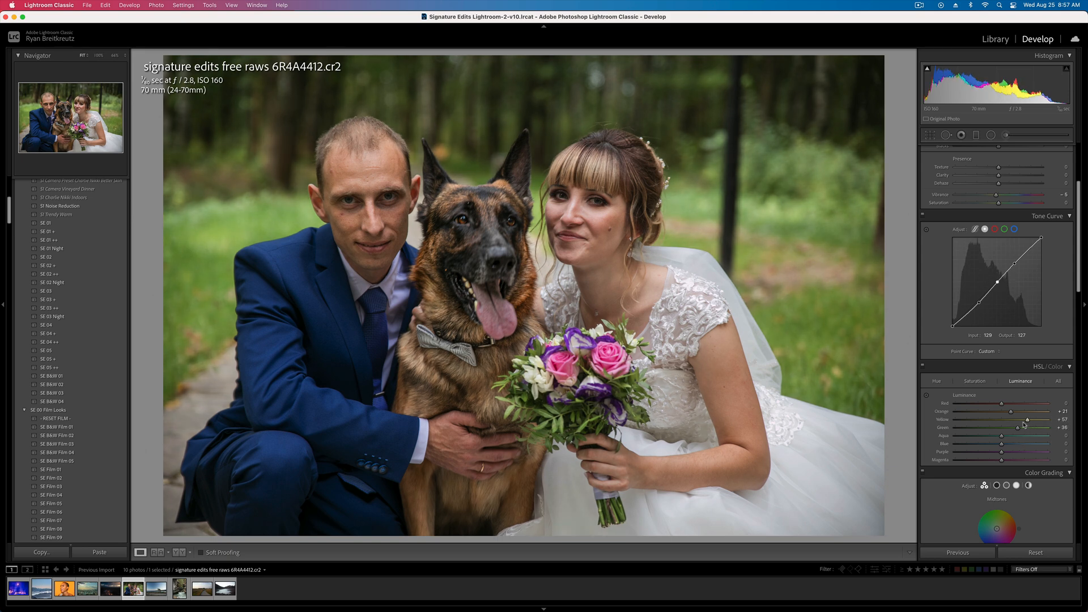
click(975, 381)
mouse_move(1001, 427)
mouse_down()
mouse_move(980, 422)
mouse_move(997, 423)
mouse_up()
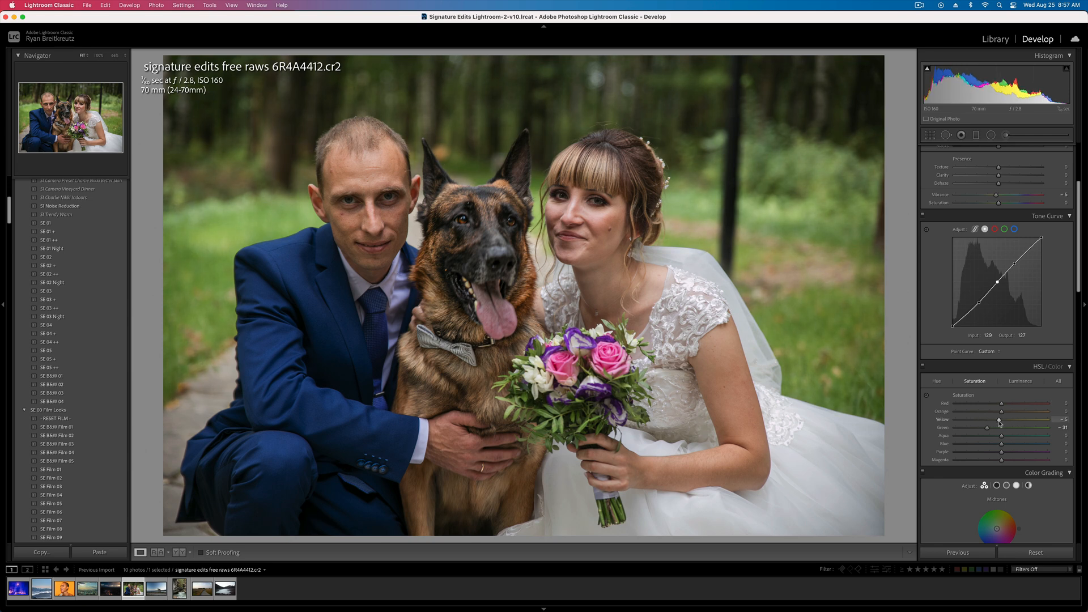
- Lower the Blue saturation to -4
scroll(1006, 425, down, 3)
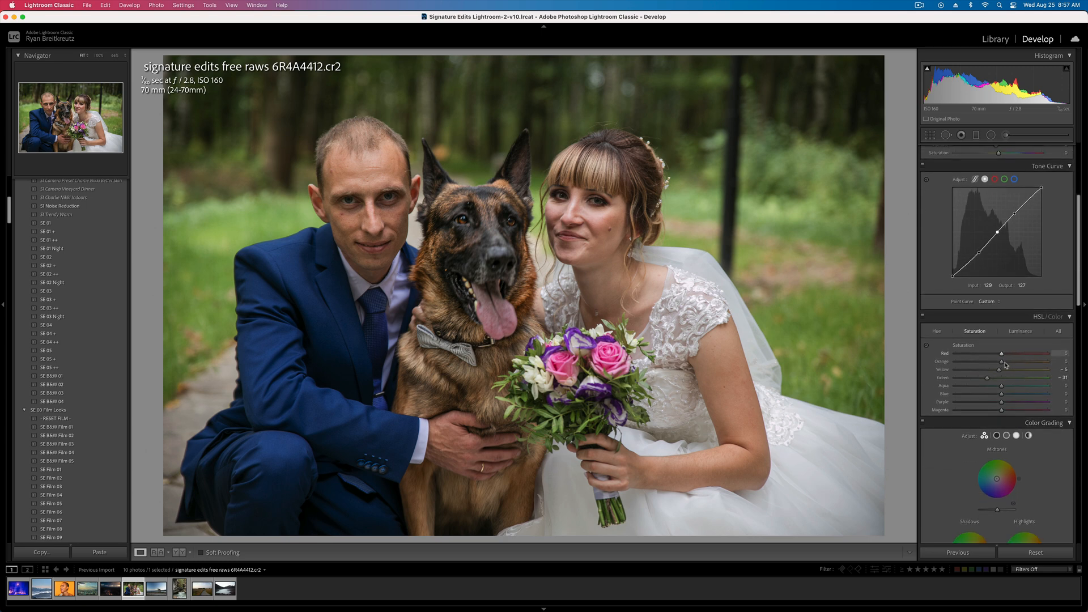
click(983, 394)
drag(982, 393, 997, 397)
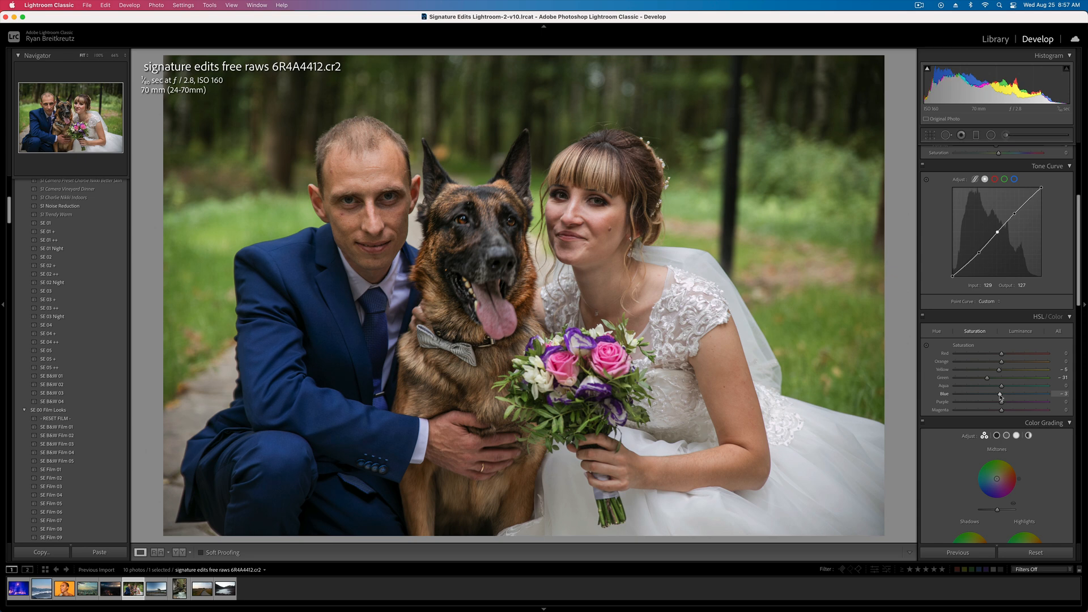
drag(1001, 398, 1000, 398)
- Compare the wedding photo with its unedited version and reduce the Shadows to +17
key(backslash)
key(backslash)
key(backslash)
key(backslash)
scroll(1016, 266, up, 5)
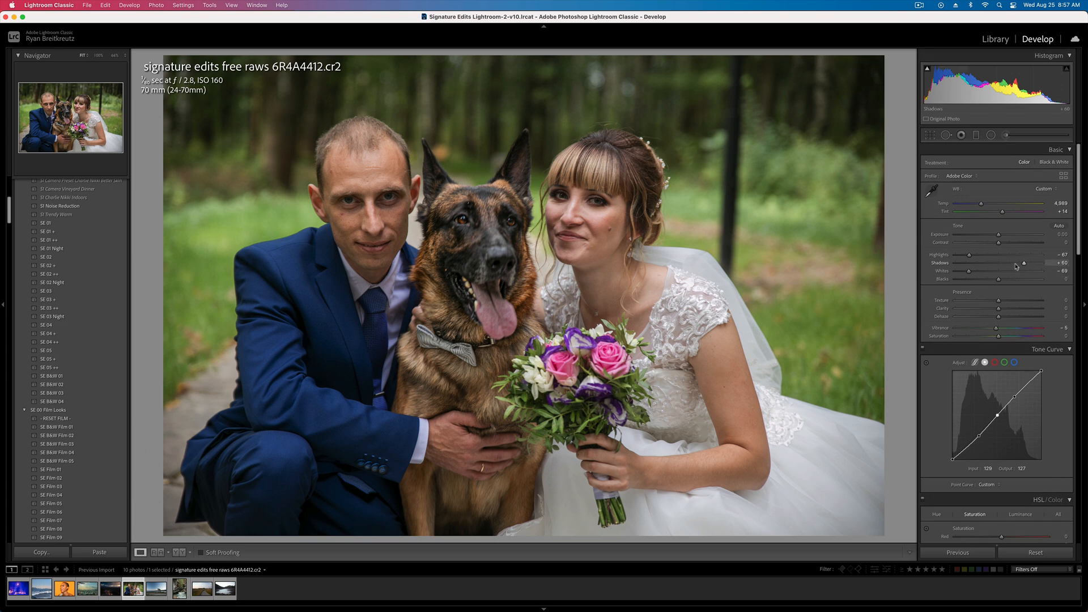
drag(1023, 265, 1005, 271)
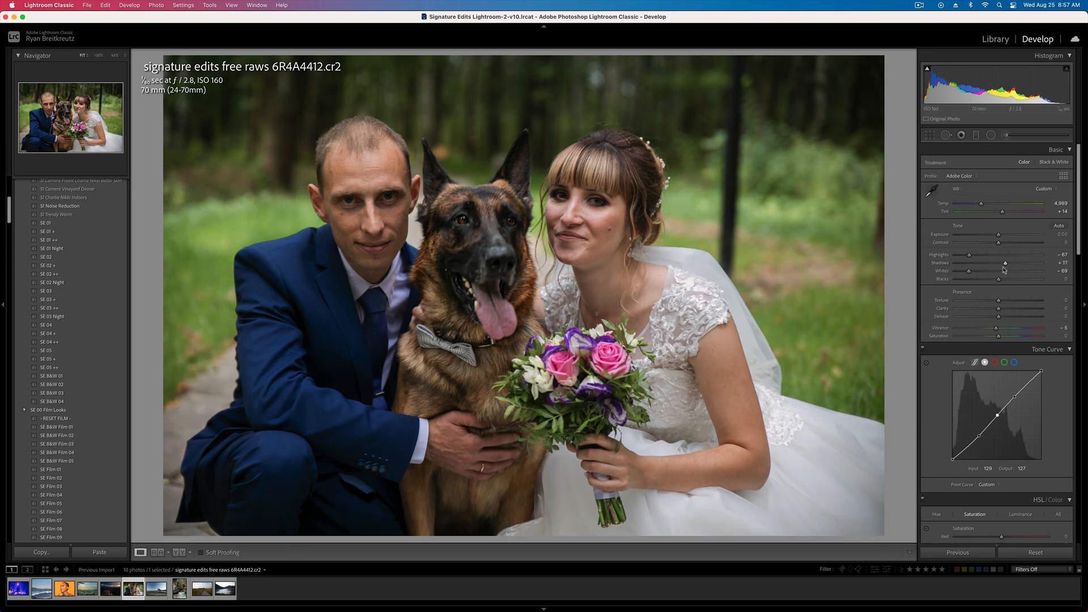
- Brush a brightening adjustment over the couple's skin with raised Exposure, Highlights and Whites and slightly lowered Texture and Clarity
click(1006, 136)
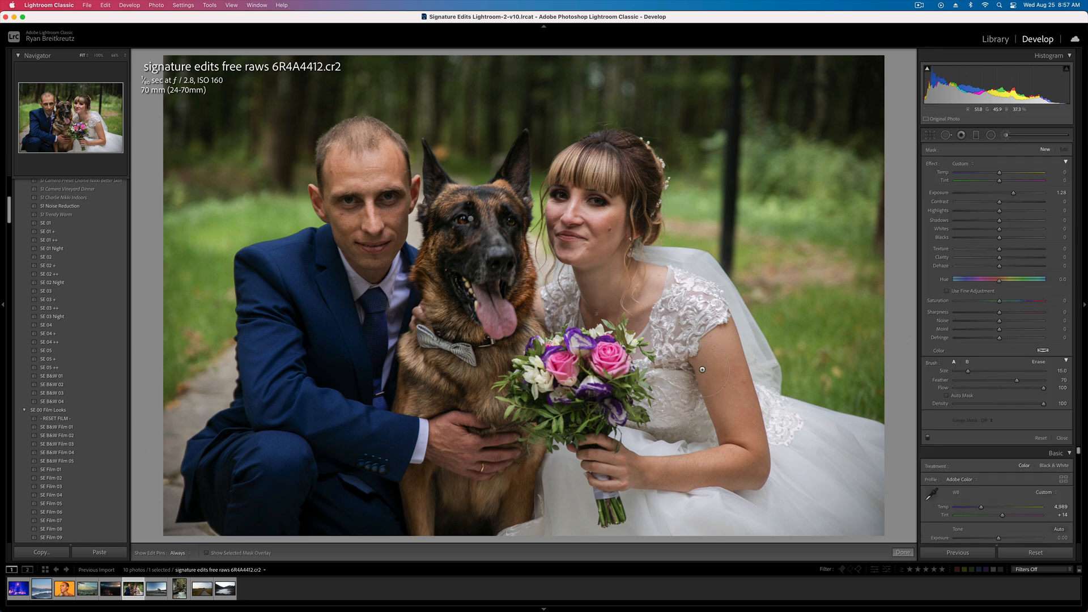
mouse_move(1000, 211)
mouse_down()
mouse_move(1015, 210)
mouse_move(1010, 228)
mouse_up()
mouse_move(718, 354)
mouse_down()
mouse_move(731, 442)
mouse_move(680, 487)
mouse_move(586, 465)
mouse_up()
mouse_move(629, 284)
mouse_down()
mouse_move(577, 300)
mouse_move(615, 288)
mouse_move(574, 213)
mouse_move(613, 170)
mouse_up()
mouse_move(349, 168)
mouse_down()
mouse_move(378, 262)
mouse_move(371, 139)
mouse_move(349, 144)
mouse_move(348, 174)
mouse_move(392, 198)
mouse_up()
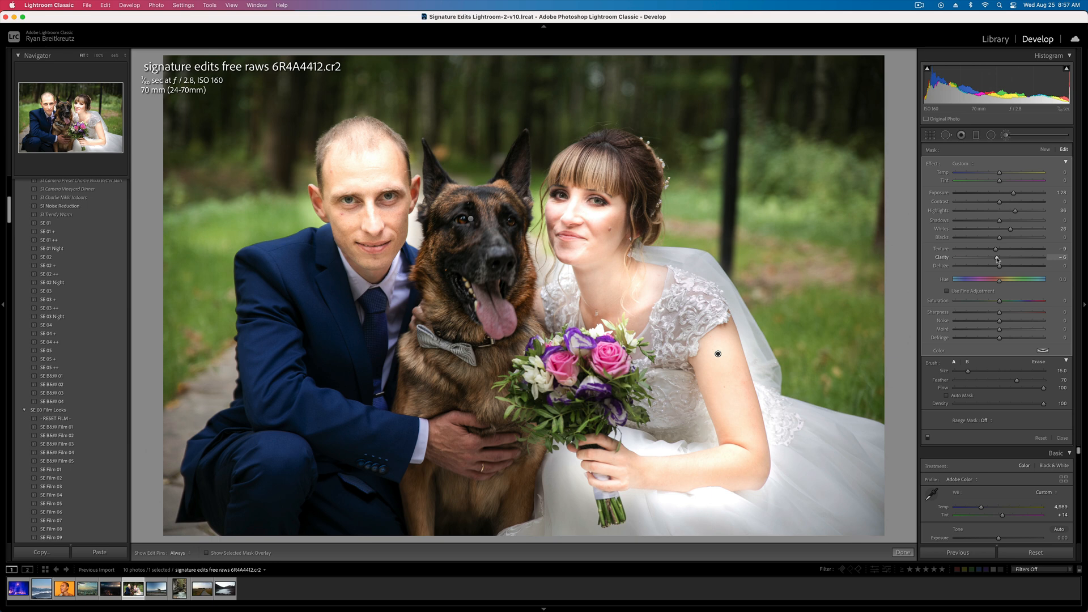
drag(1000, 202, 987, 204)
- Reduce the skin adjustment's overall Amount to about 11, and briefly delete and restore it to judge the effect
click(1066, 163)
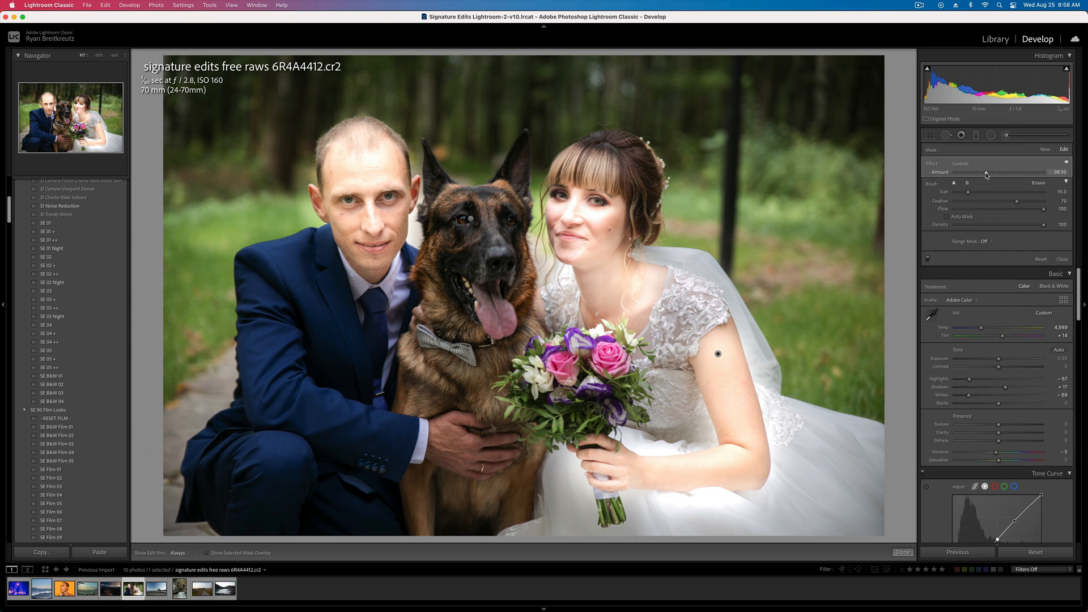
drag(986, 173, 956, 173)
key(o)
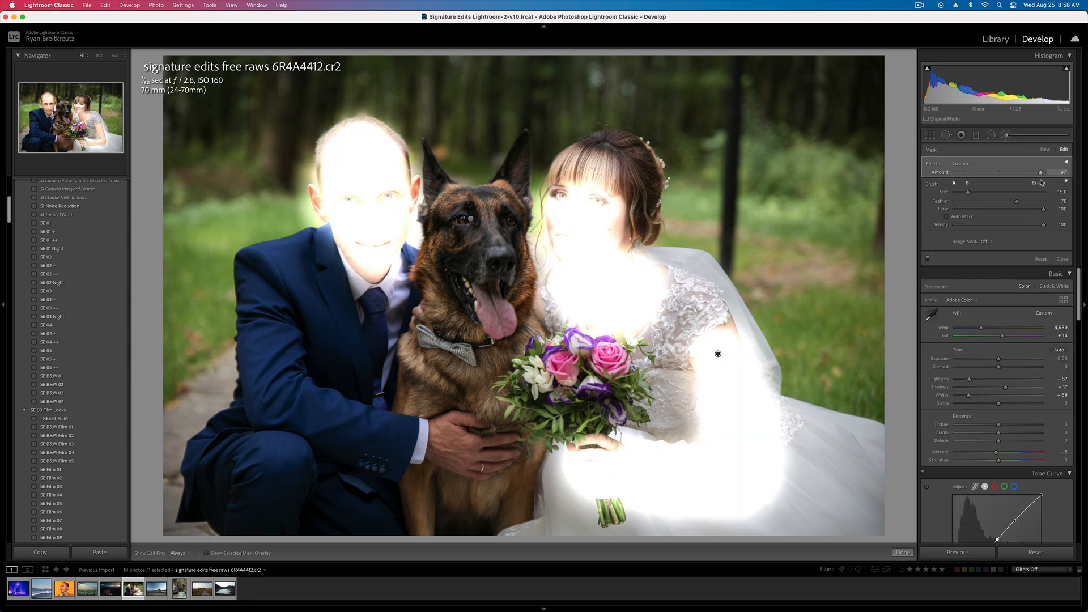
key(o)
drag(974, 173, 966, 184)
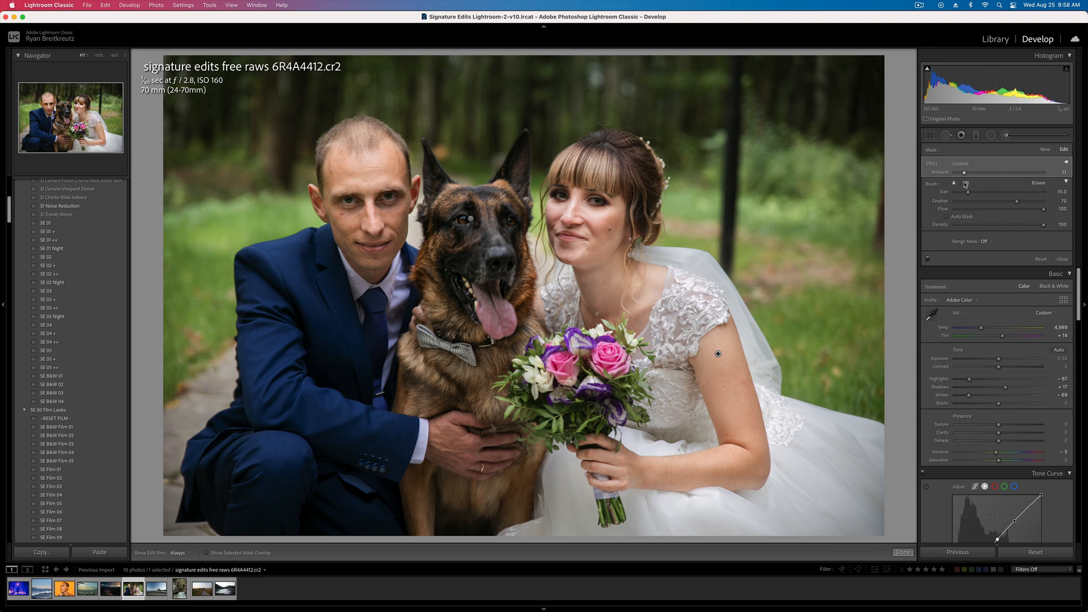
key(Delete)
key(super+z)
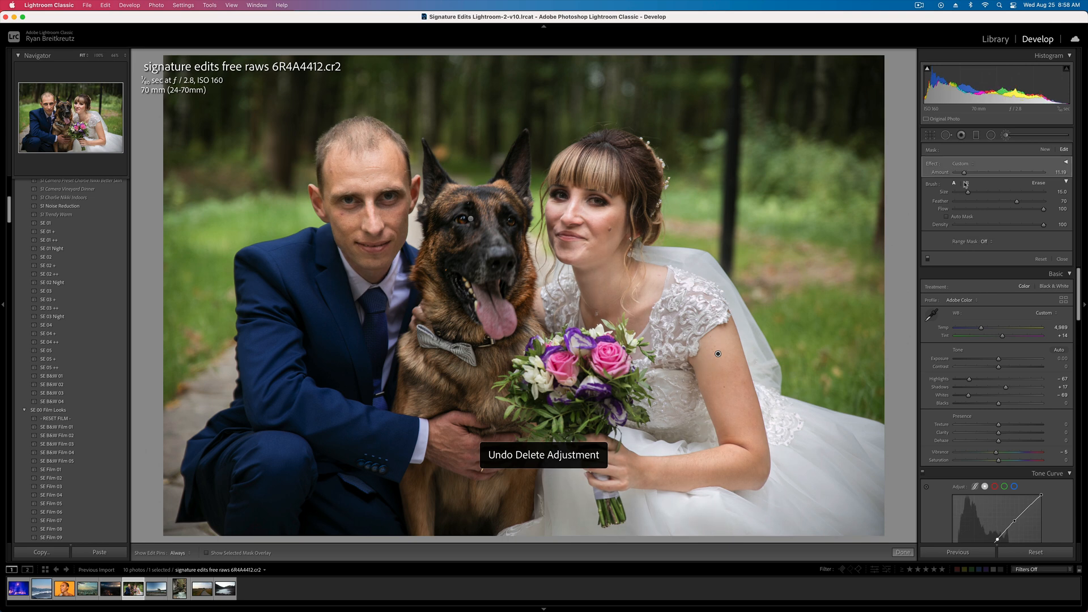
- Close the brush adjustment, lower the global Exposure to -0.33 and compare the photo before and after
key(k)
key(minus)
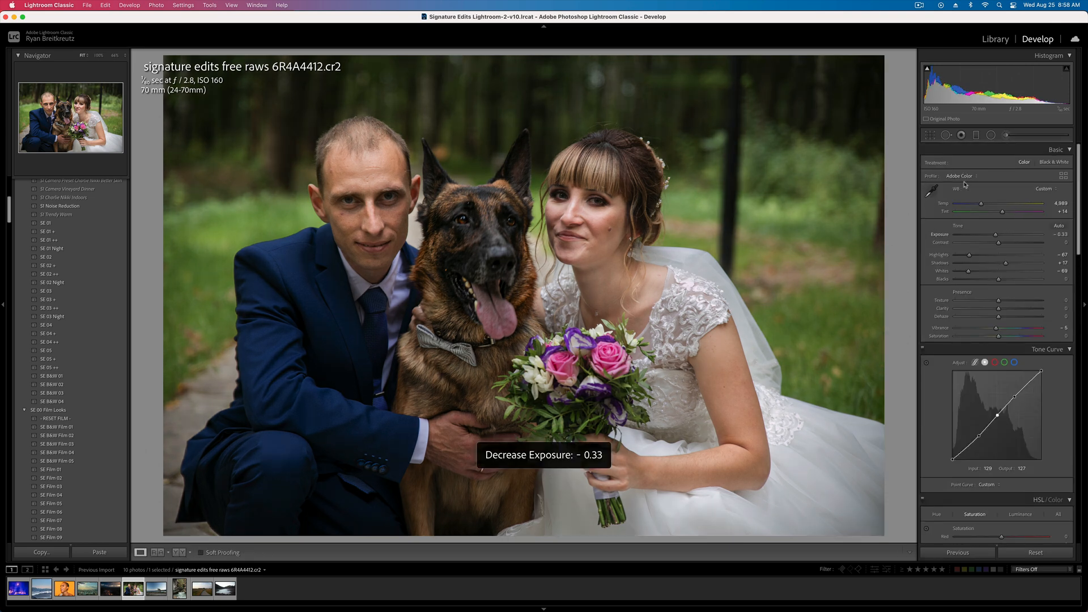
key(backslash)
key(backslash)
key(backslash)
key(backslash)
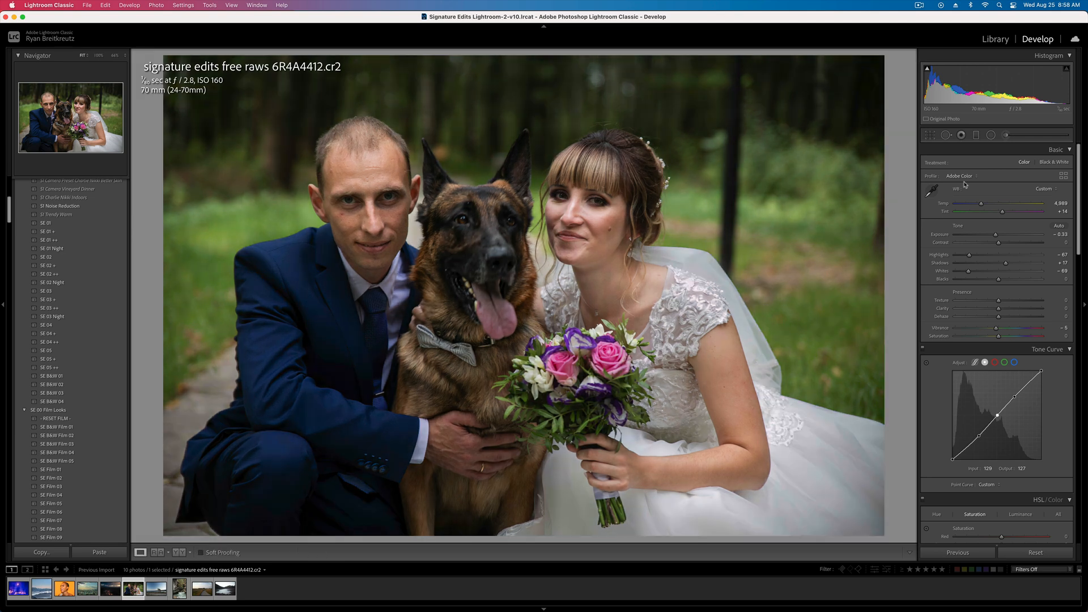
- Paint a new brush mask over the background around the couple at size 41 and reset its effect settings
scroll(1031, 328, down, 5)
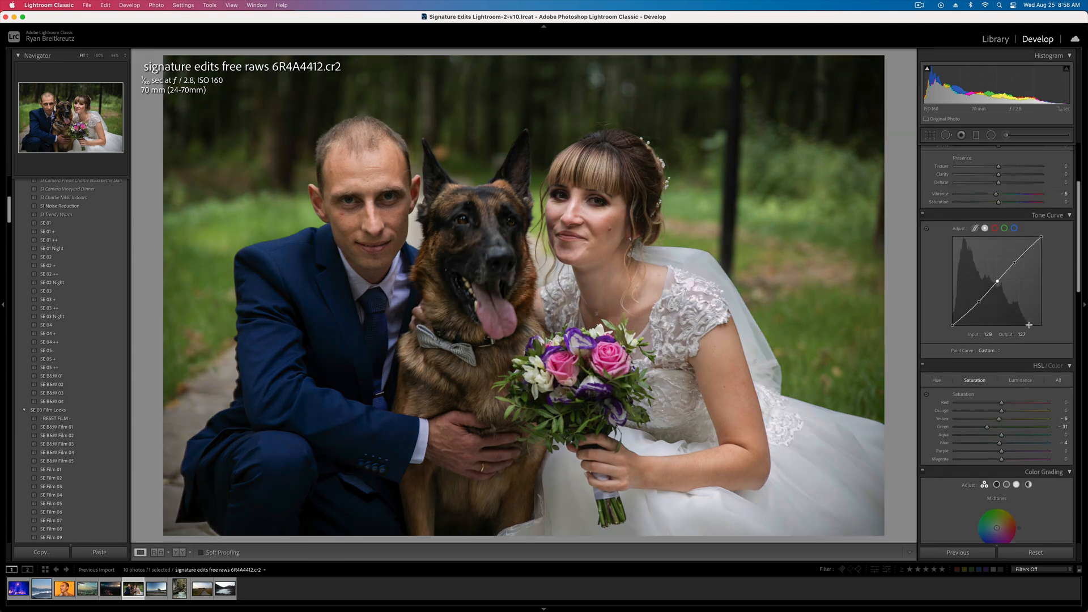
scroll(1030, 328, down, 2)
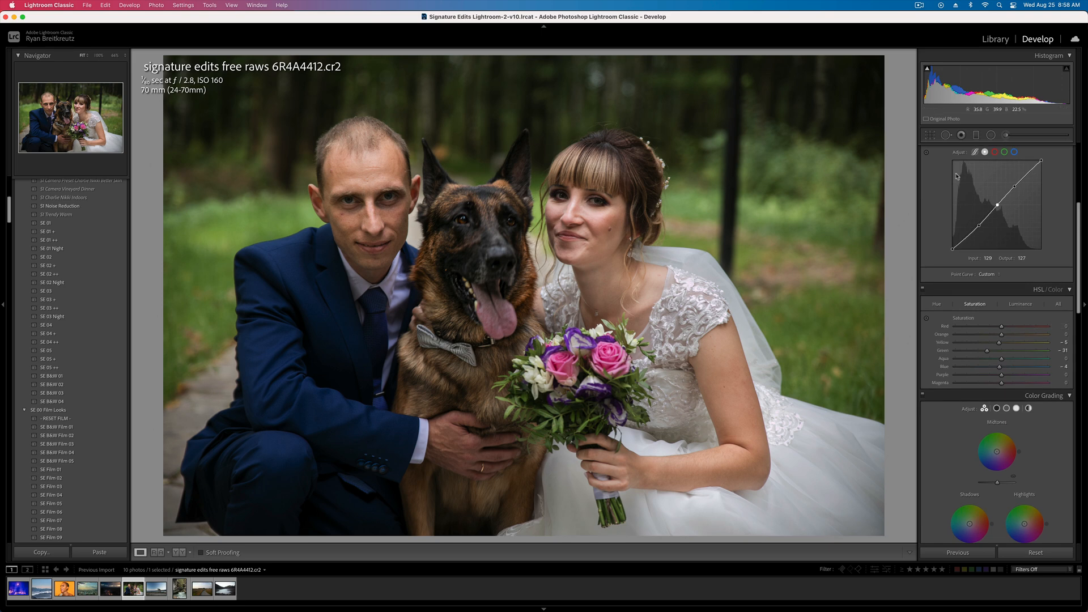
click(1008, 135)
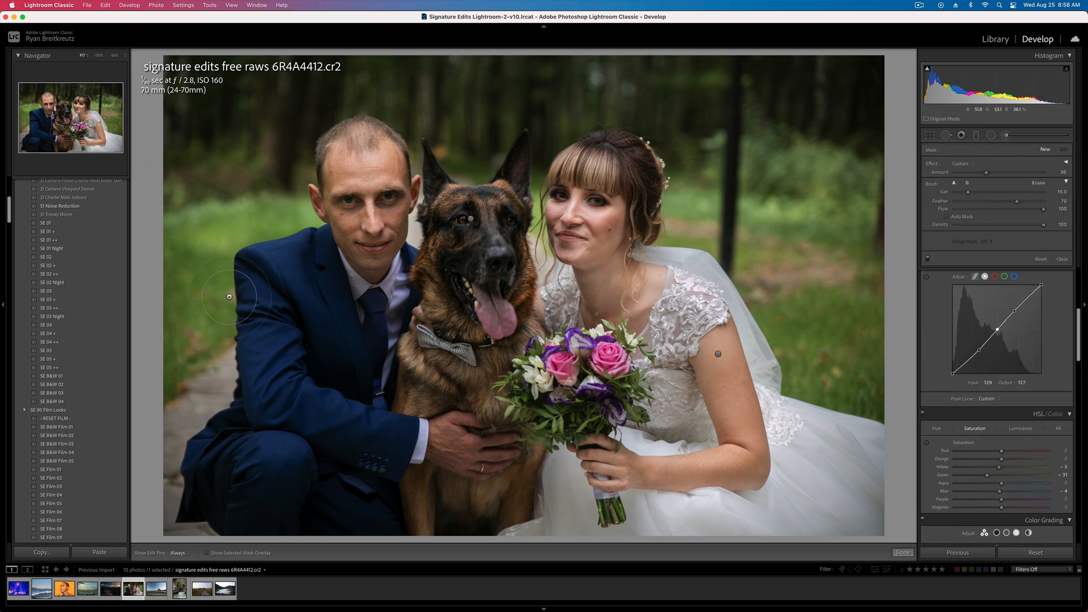
scroll(229, 297, up, 5)
mouse_move(195, 320)
mouse_down()
mouse_move(363, 63)
mouse_move(660, 52)
mouse_move(612, 130)
mouse_move(737, 139)
mouse_move(850, 272)
mouse_move(895, 243)
mouse_up()
key(alt)
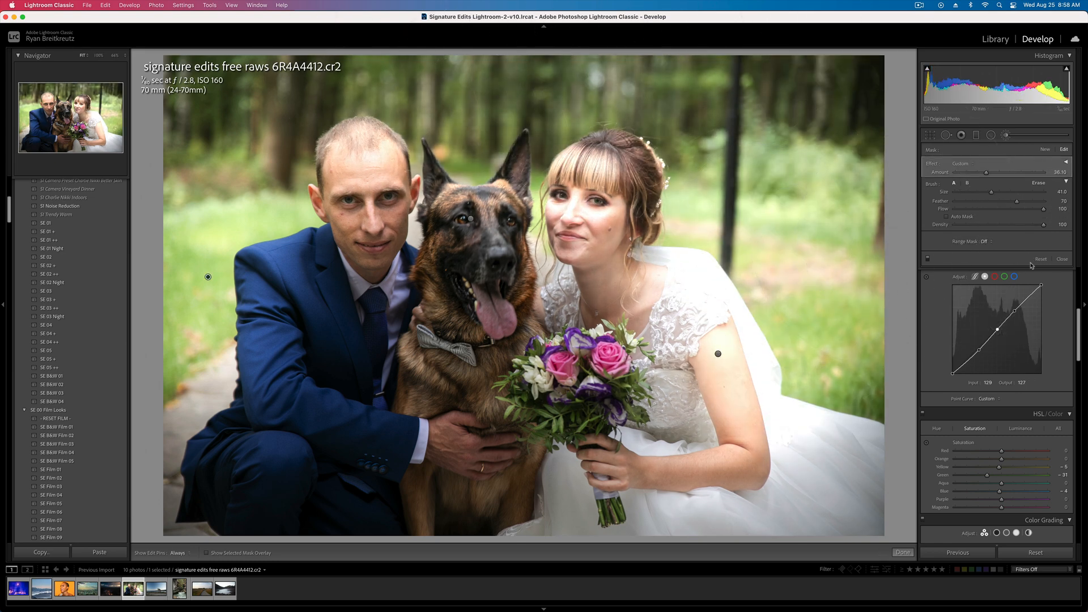
alt+click(932, 164)
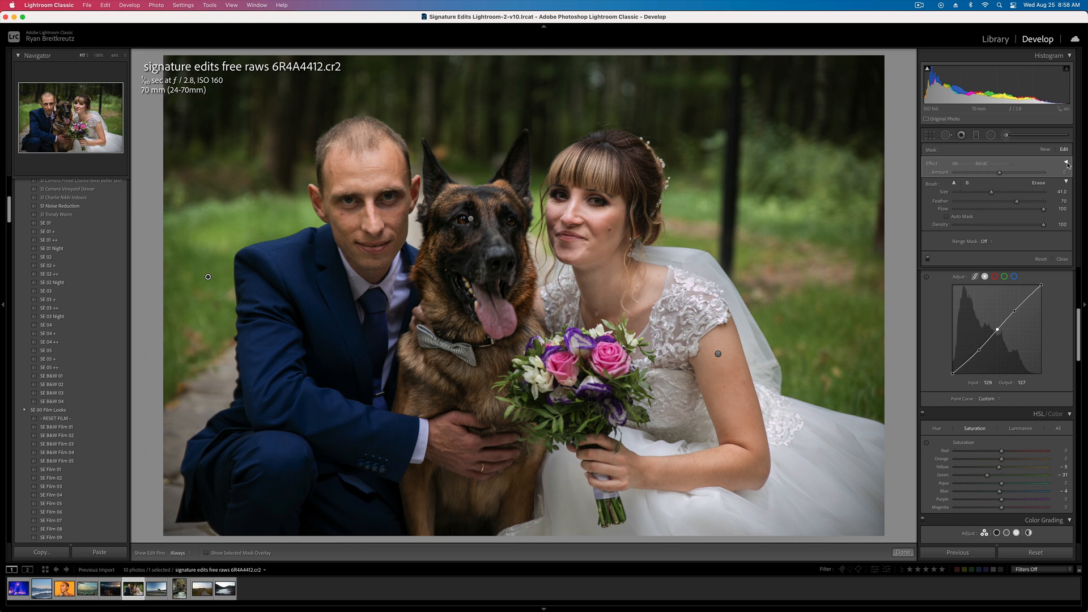
- Limit the background brush mask with a Color range mask and activate its color sampler
click(1067, 163)
click(984, 420)
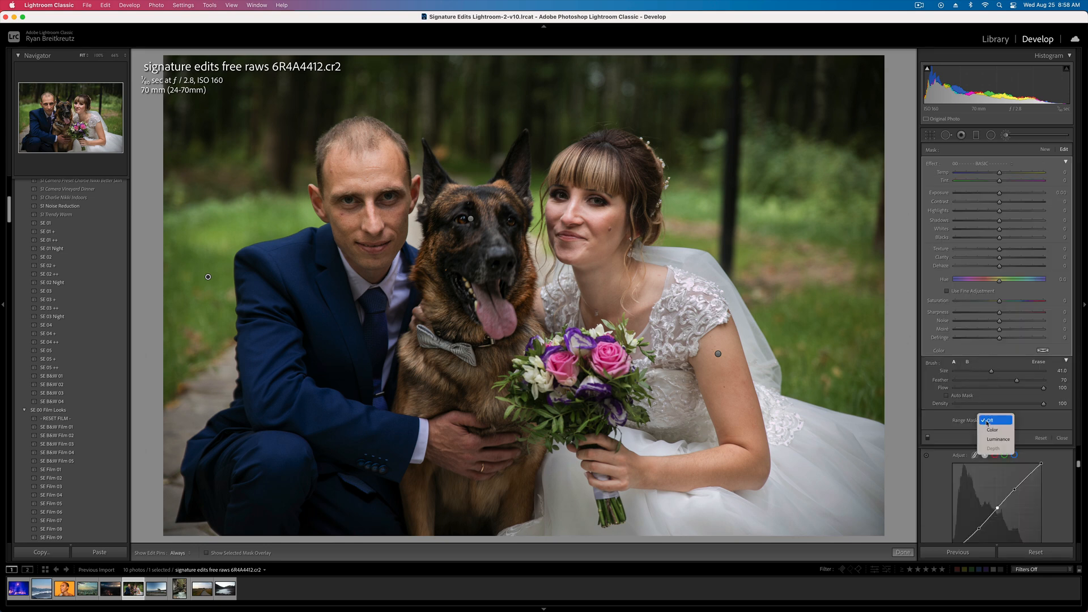
click(1000, 434)
click(932, 421)
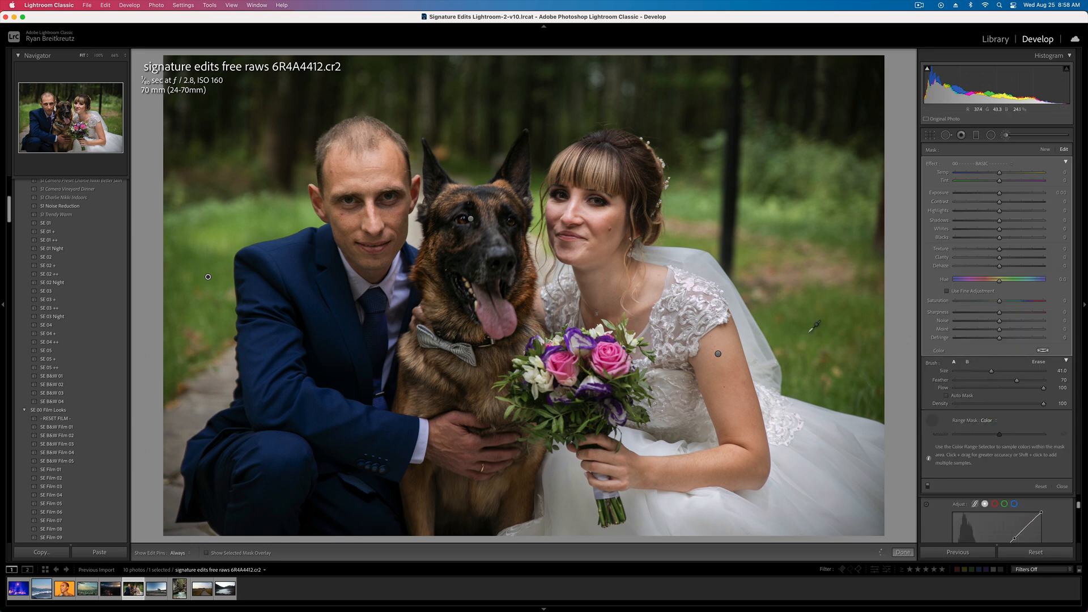
- Sample multiple greens from the grass and foliage beside the bride and check the coverage with the mask overlay
shift+click(834, 301)
shift+click(850, 326)
shift+click(829, 349)
shift+click(829, 319)
shift+click(861, 352)
shift+click(862, 376)
shift+click(825, 369)
shift+click(821, 222)
shift+click(798, 219)
shift+click(832, 229)
key(o)
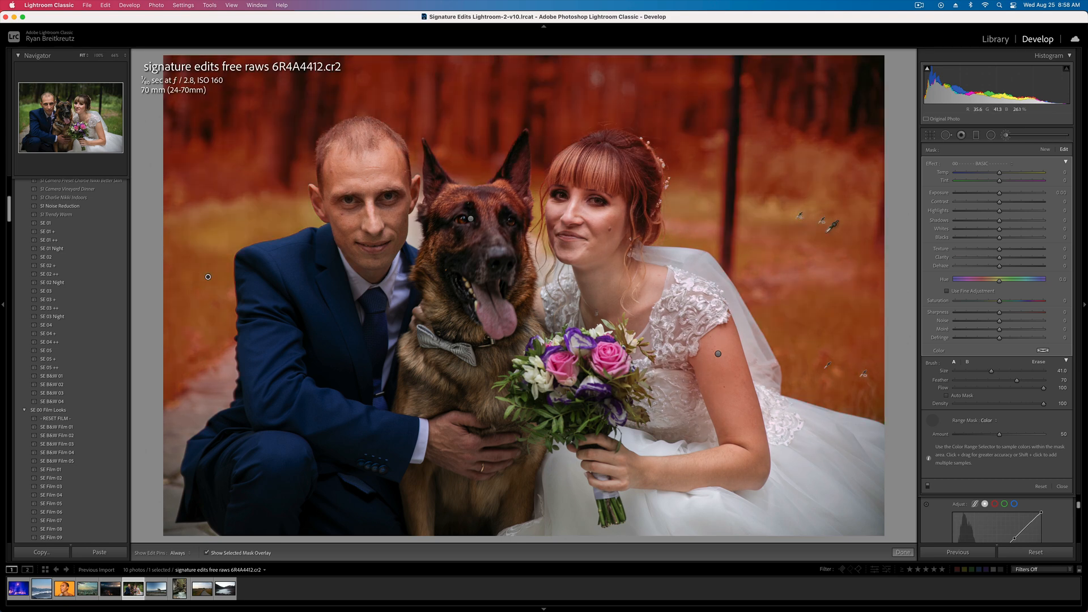
key(o)
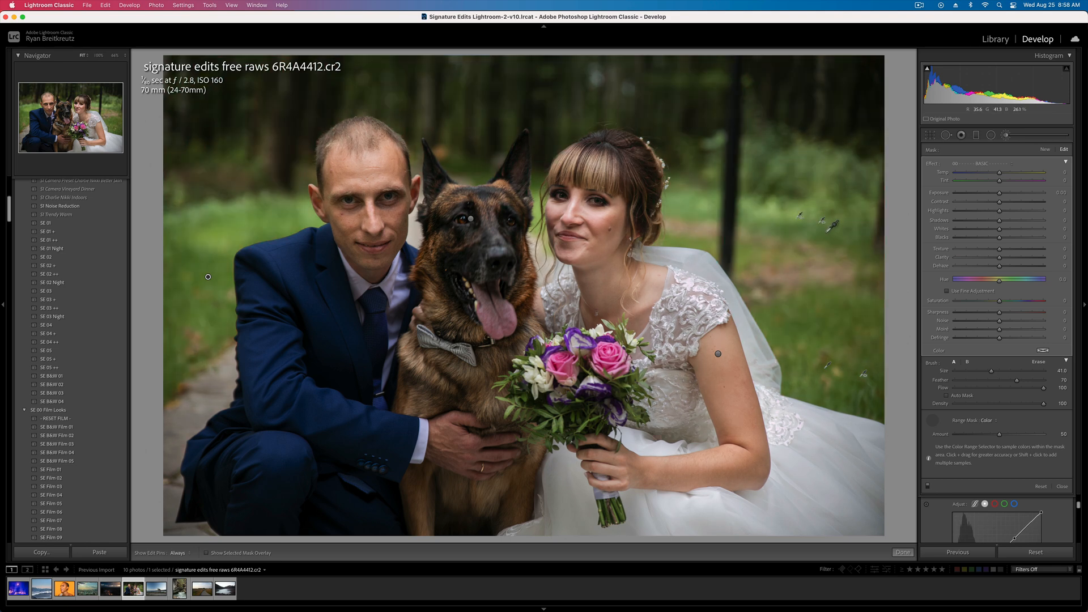
key(o)
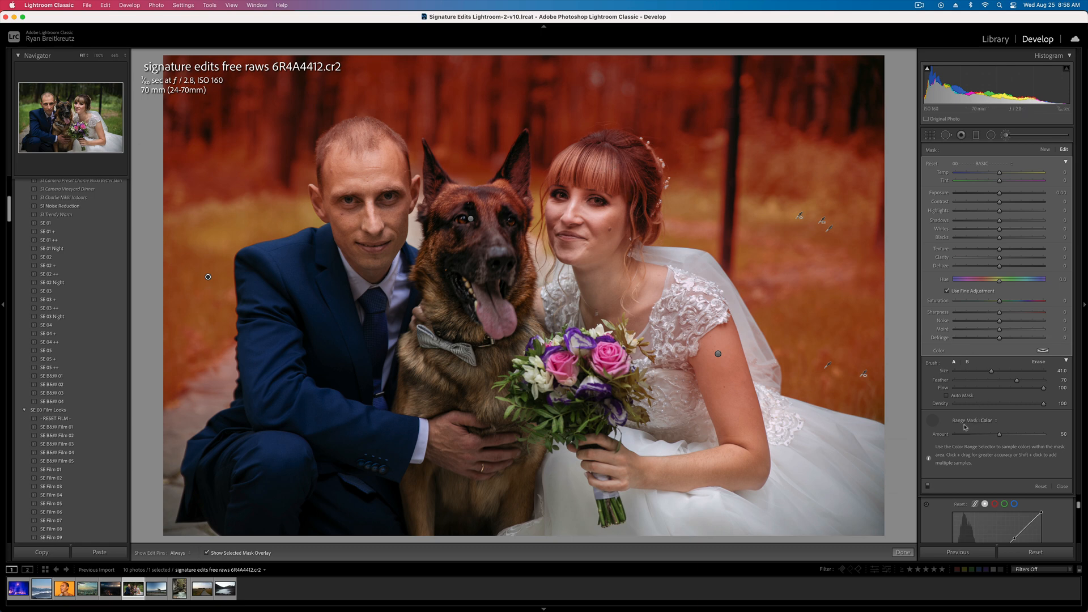
- Resample the color range, trying the bride's hair and the dark forest before settling on the grass beside her veil
key(alt)
click(641, 168)
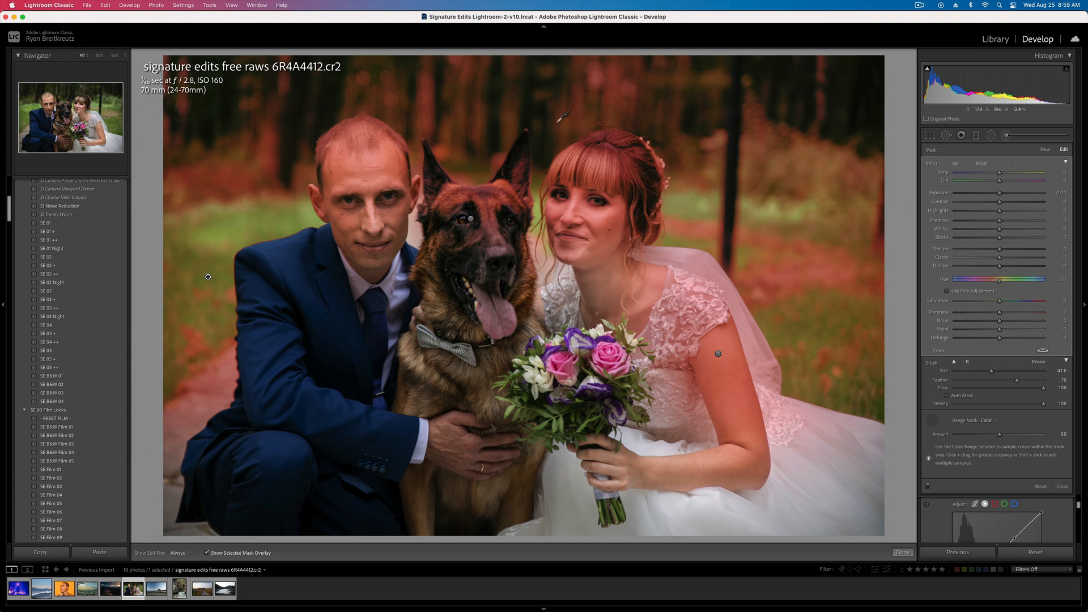
click(561, 119)
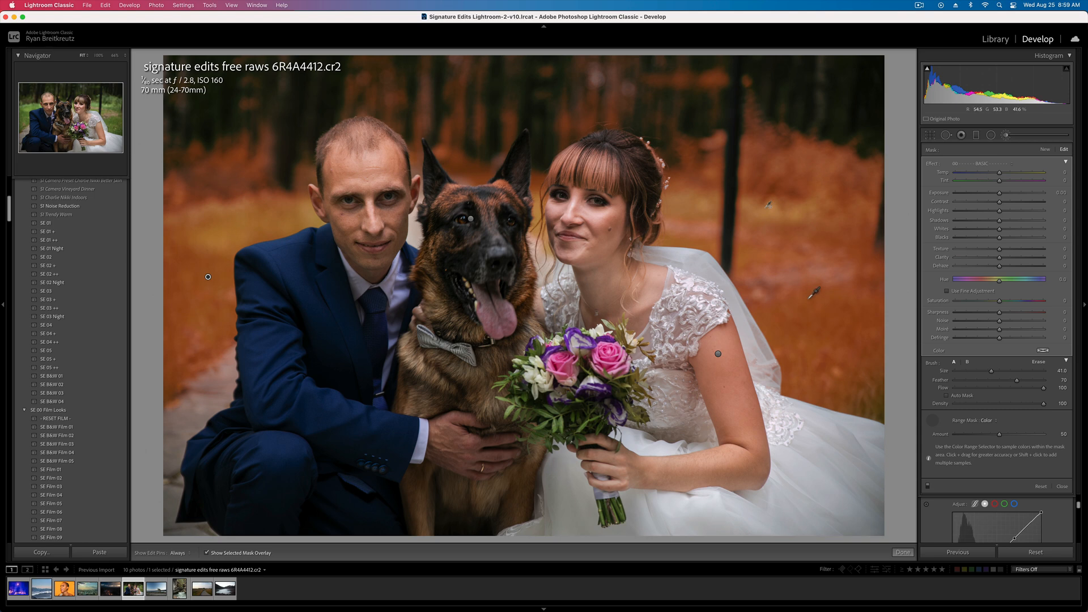
click(802, 318)
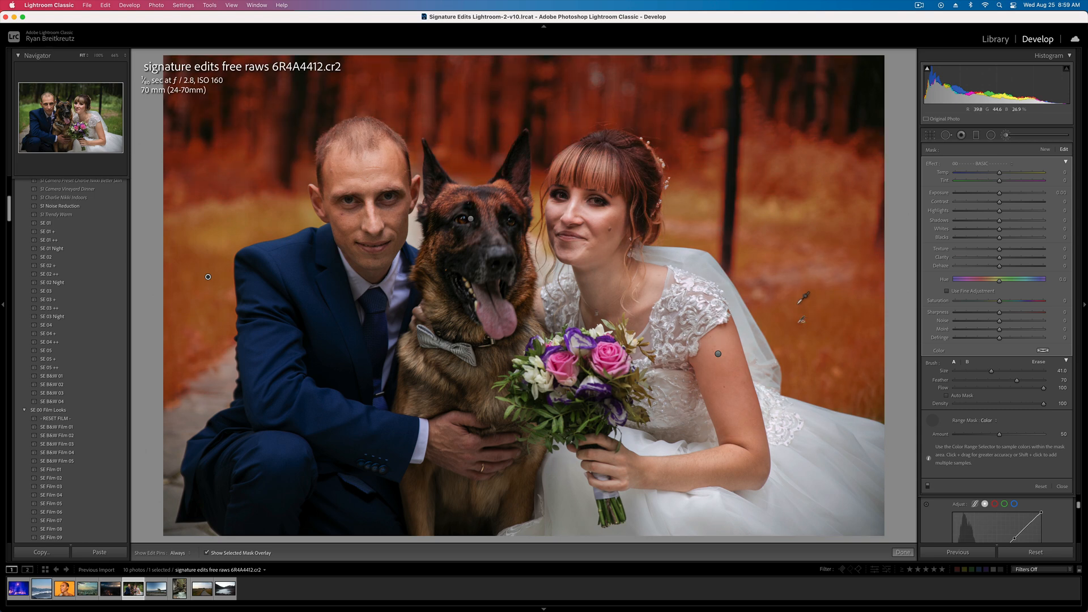
key(alt)
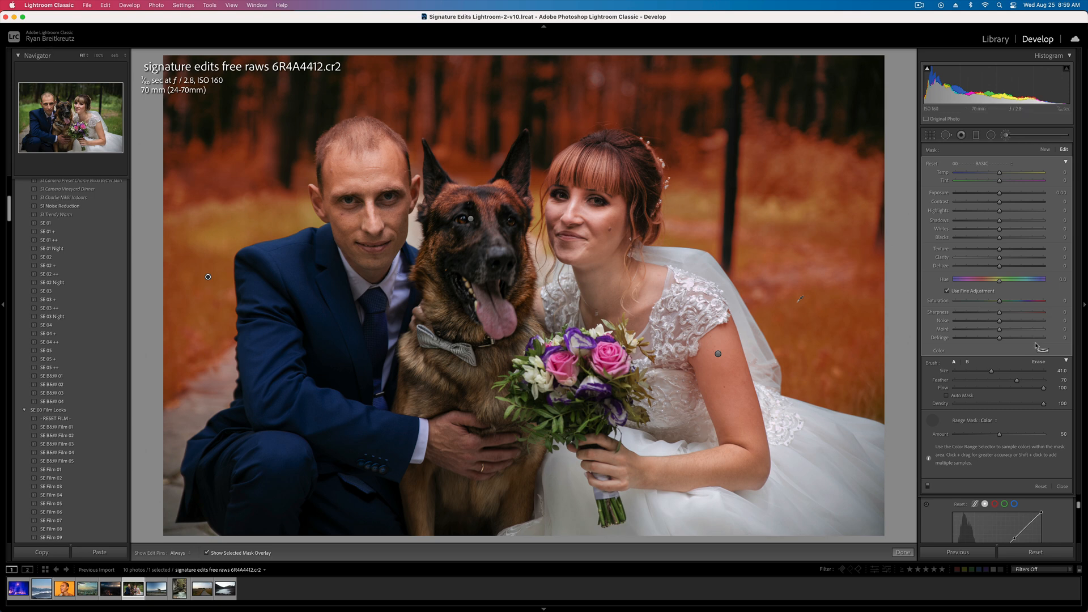
key(Escape)
- Erase the background mask from the bride's face and fringe with a size 14 eraser brush
scroll(608, 205, down, 5)
scroll(608, 206, down, 10)
key(h)
key(h)
key(alt)
key(alt)
click(954, 362)
key(alt)
scroll(572, 187, up, 3)
key(h)
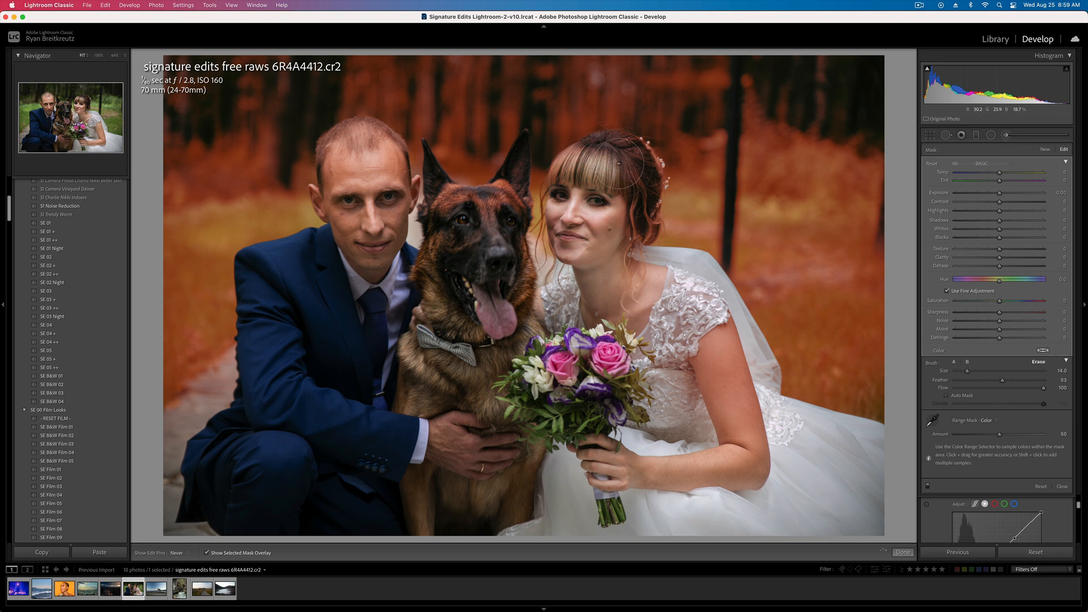
- Erase the remaining mask spill from the bride's hair and arm and the dog's head, and hide the mask overlay
key(h)
key(h)
key(h)
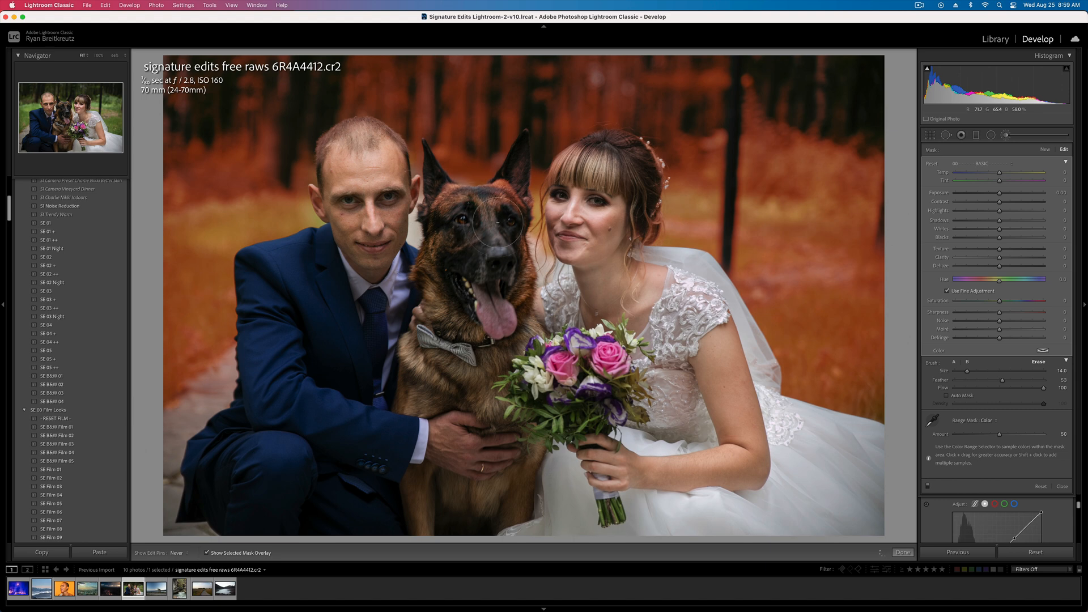
key(h)
drag(622, 287, 621, 290)
key(o)
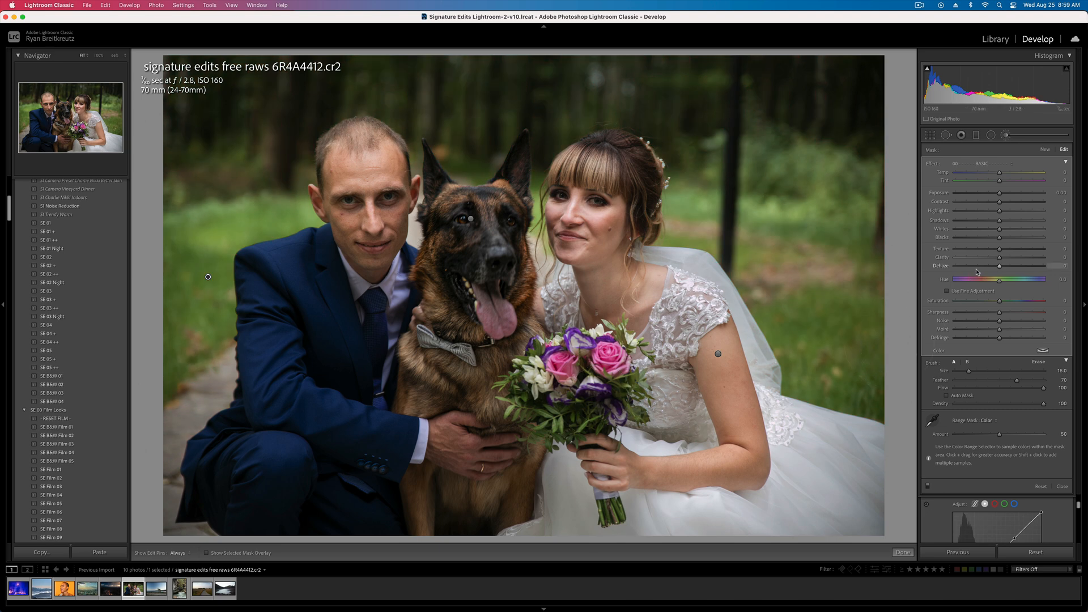
- Try Dehaze on the background mask and reset it, and set Saturation to -8, Temp to 13 and Tint to 33
click(1011, 266)
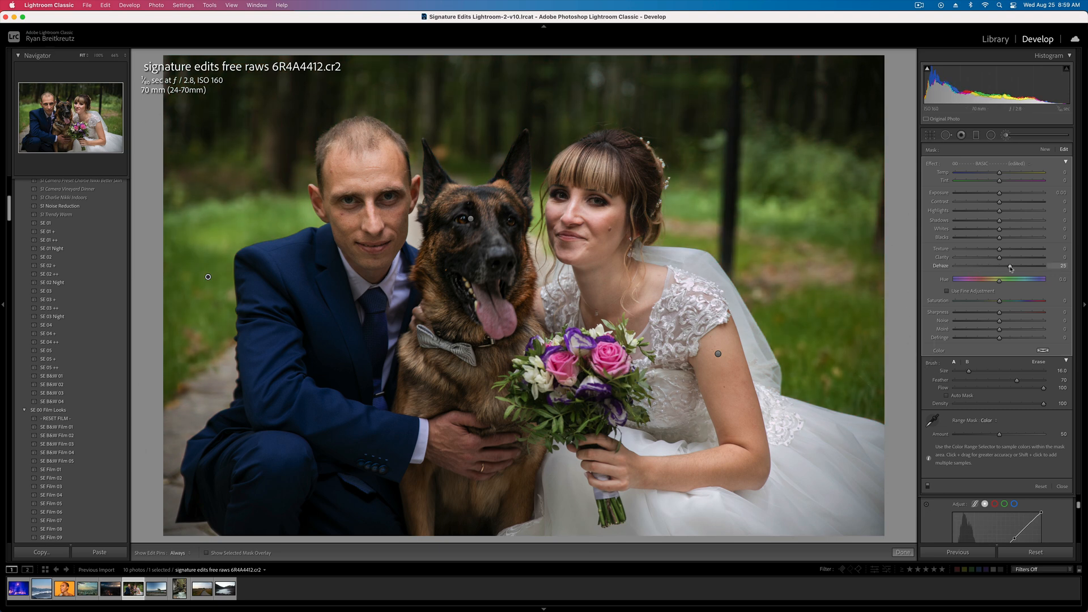
double_click(1010, 266)
click(985, 301)
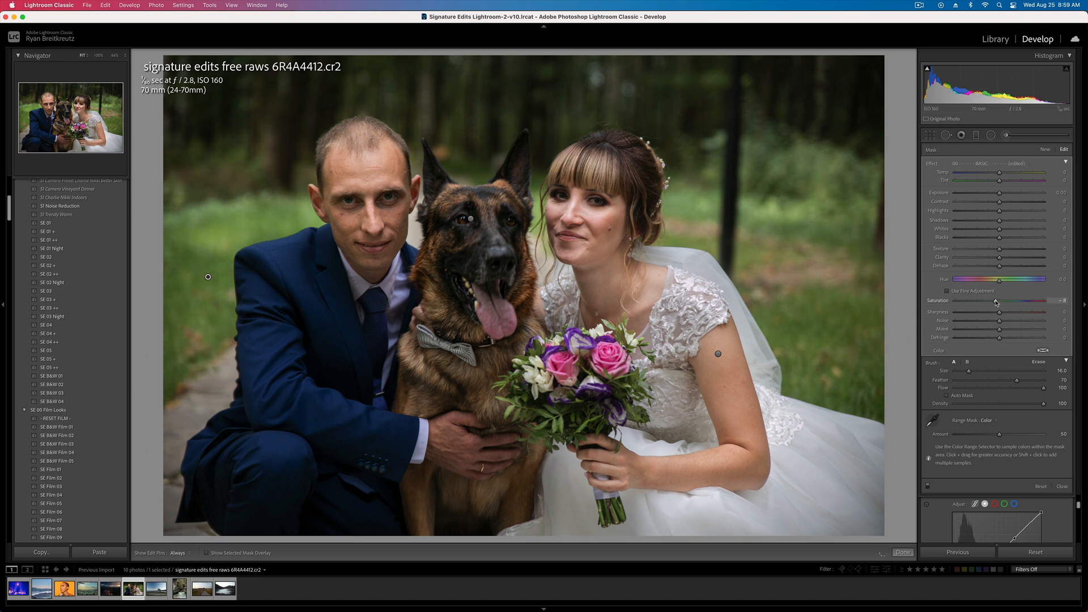
click(1012, 173)
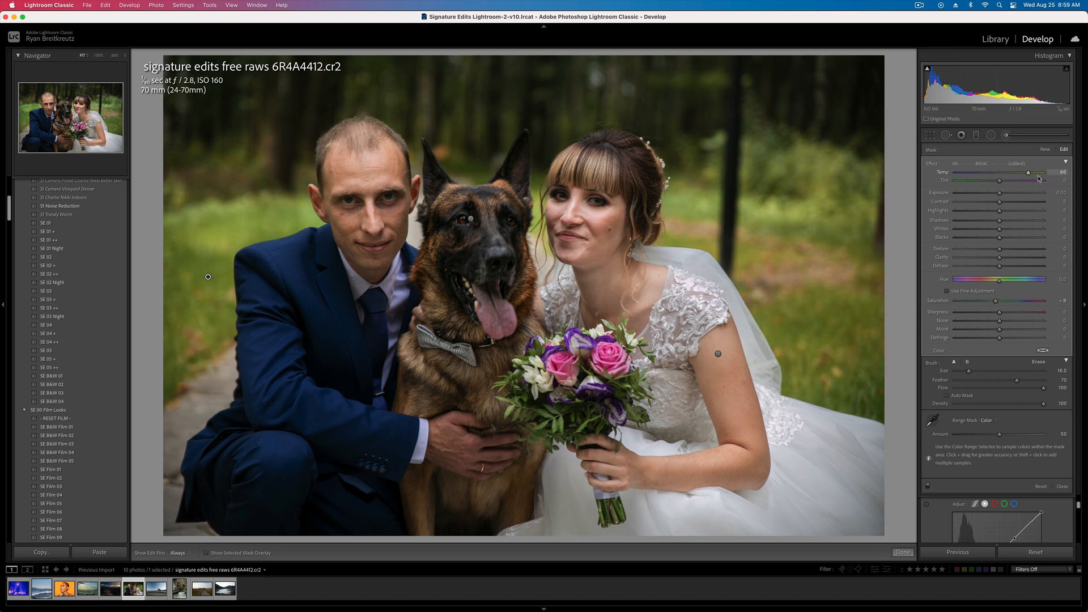
click(1038, 177)
drag(1018, 178, 1005, 174)
click(1011, 173)
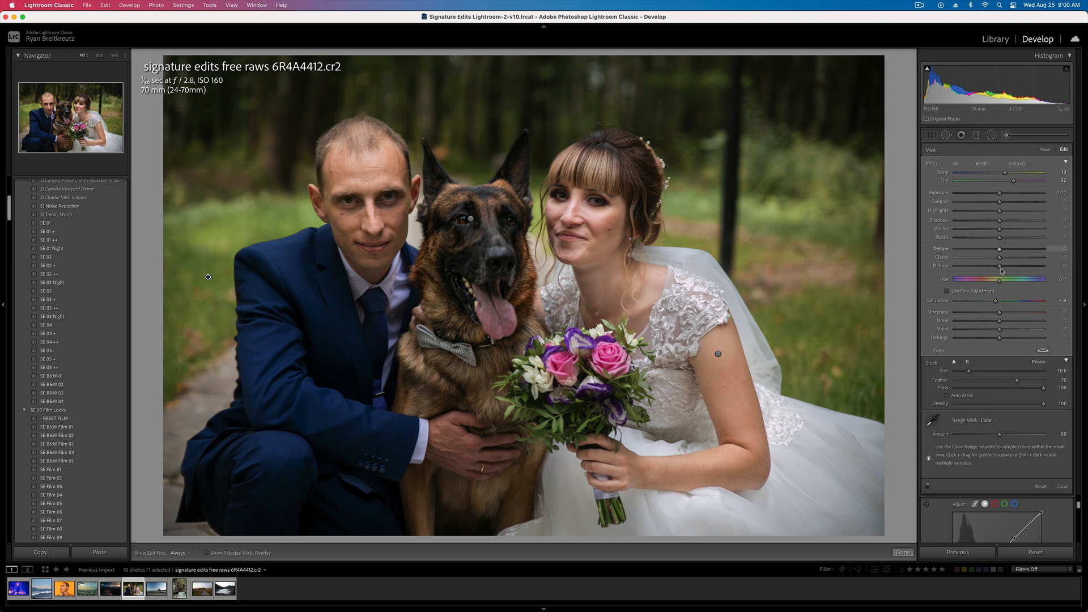
- Tint the masked background with a blue-violet color
click(1043, 351)
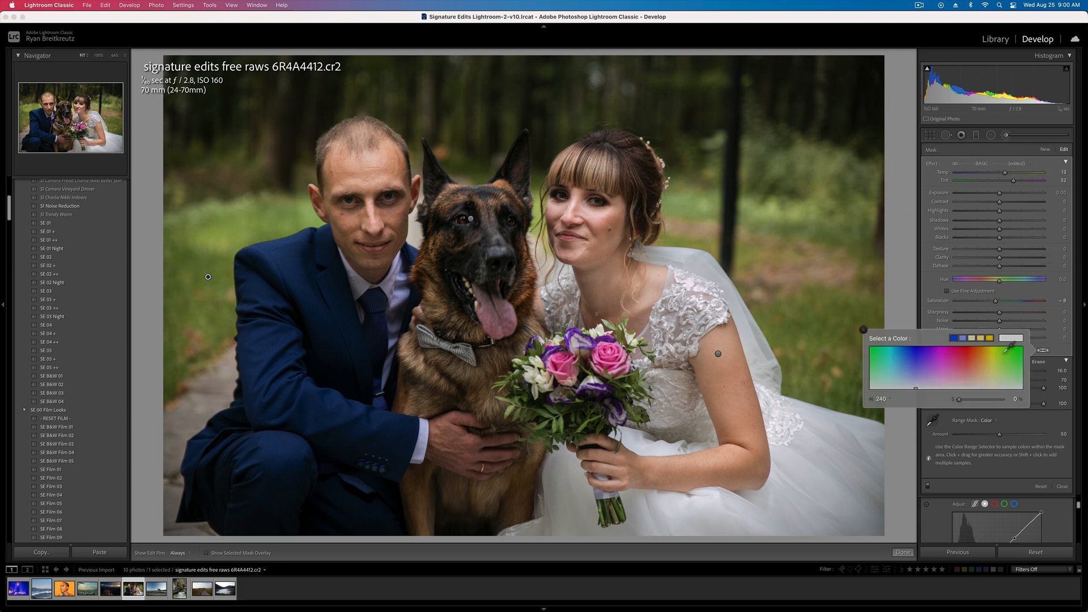
click(958, 365)
mouse_move(939, 357)
mouse_down()
mouse_move(900, 362)
mouse_move(921, 366)
mouse_up()
click(864, 330)
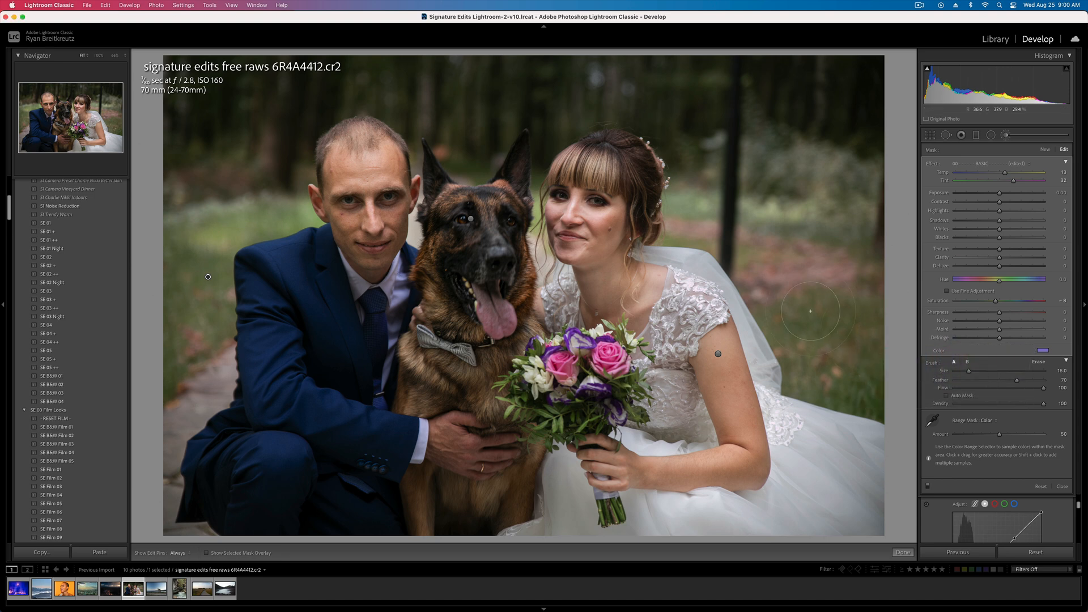
- Delete the background mask adjustment and undo the deletion to compare its effect, and close the Adjustment Brush
key(Delete)
key(super+z)
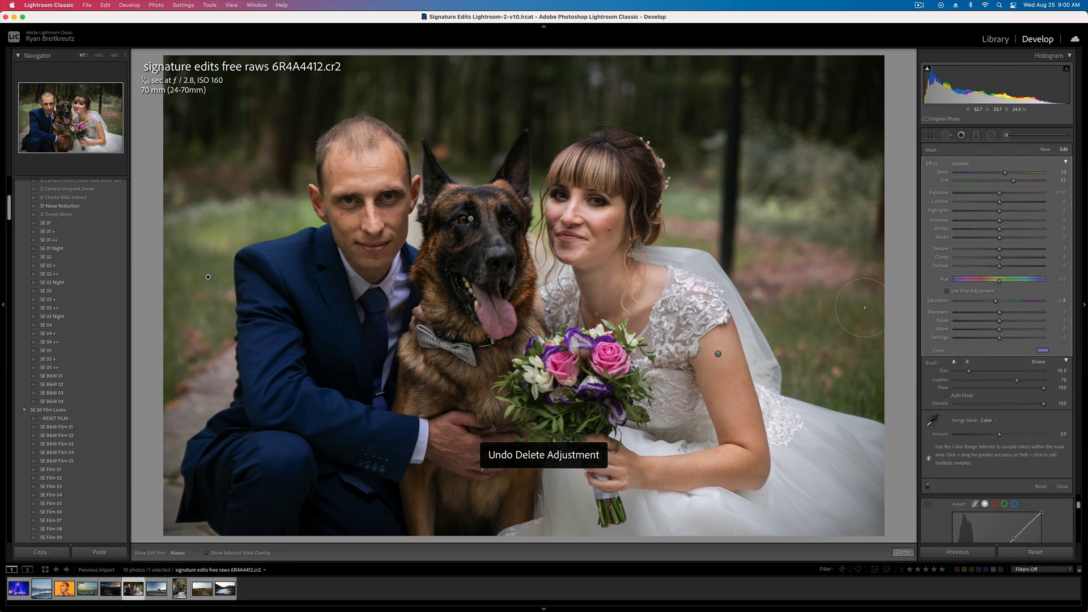
key(k)
- Tint the shadows a subtle warm orange in Color Grading, with hue 33 and saturation 14
scroll(981, 255, up, 5)
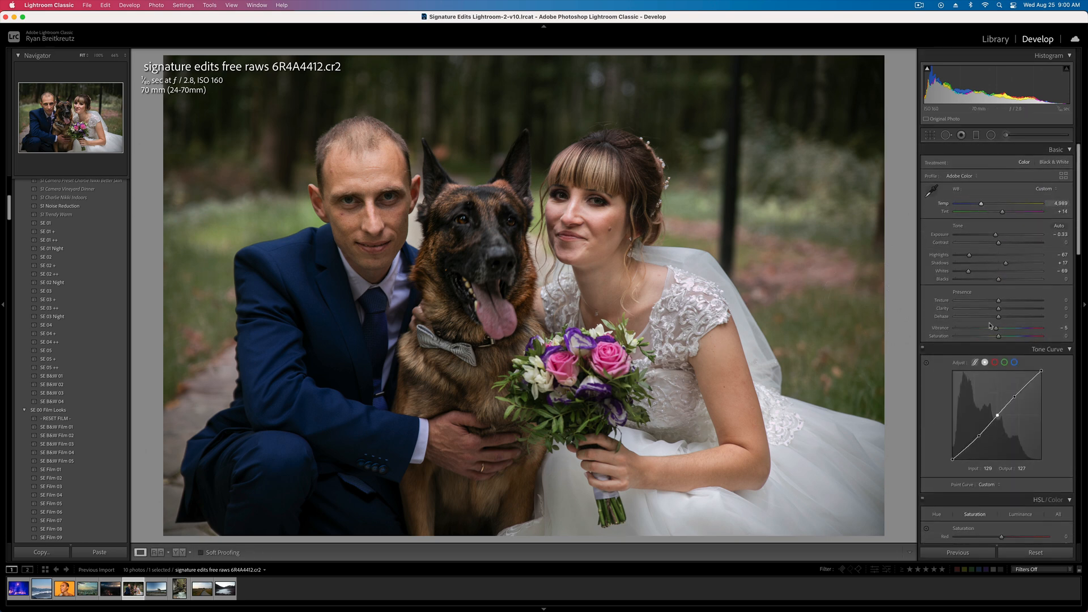
scroll(987, 237, down, 15)
scroll(991, 399, down, 8)
scroll(991, 399, up, 8)
scroll(1009, 354, up, 5)
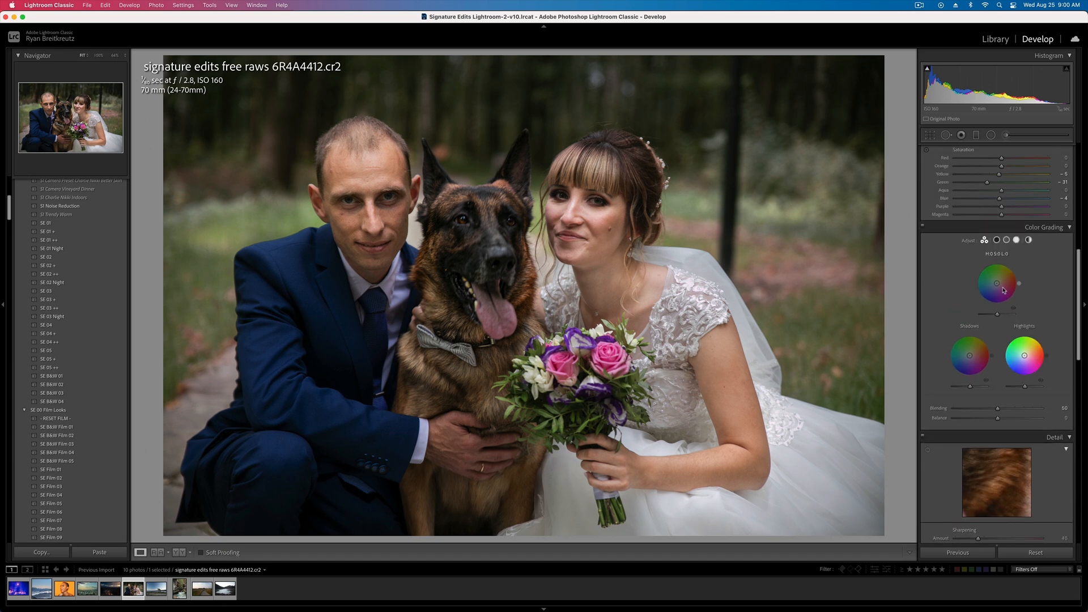
drag(969, 355, 971, 353)
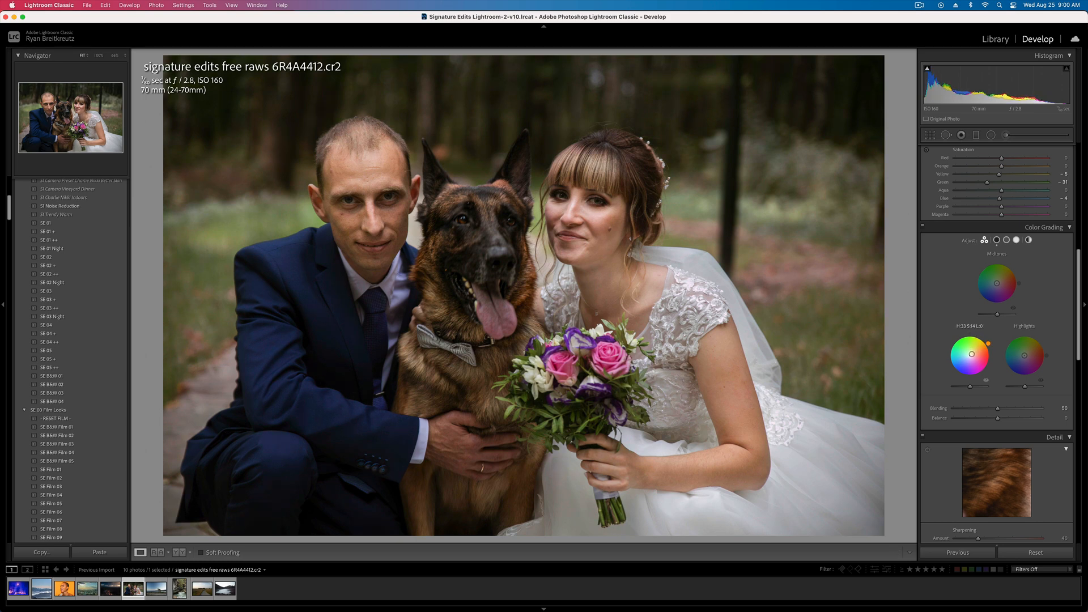
- Compare the edited portrait with its unedited version
key(backslash)
key(backslash)
key(backslash)
key(backslash)
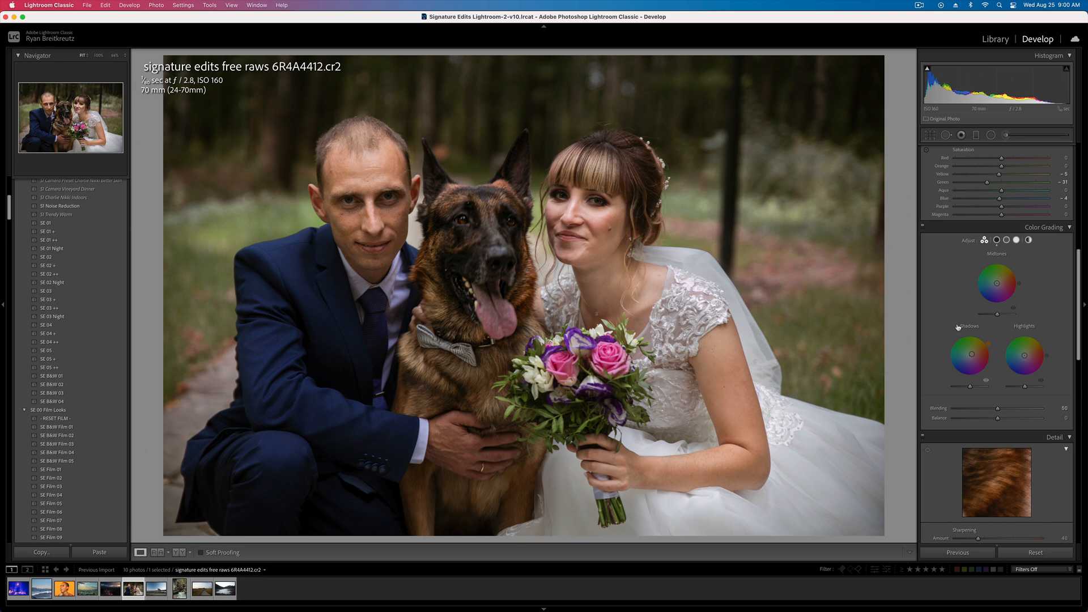
- Brush a new mask with reset effects over the bouquet, set its Saturation to -44 and lower its Contrast
key(k)
key(h)
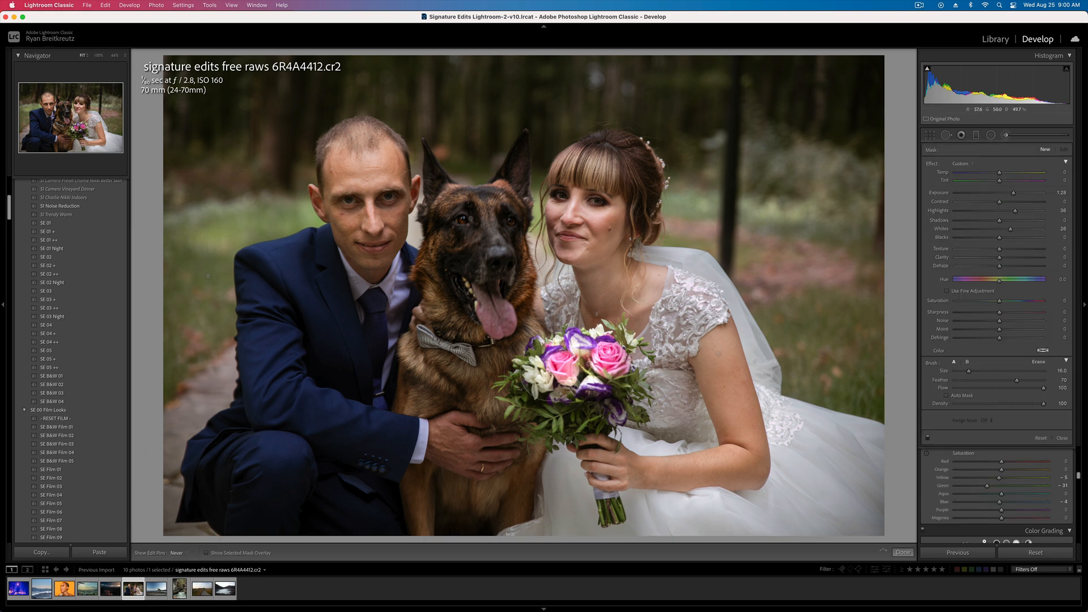
key(h)
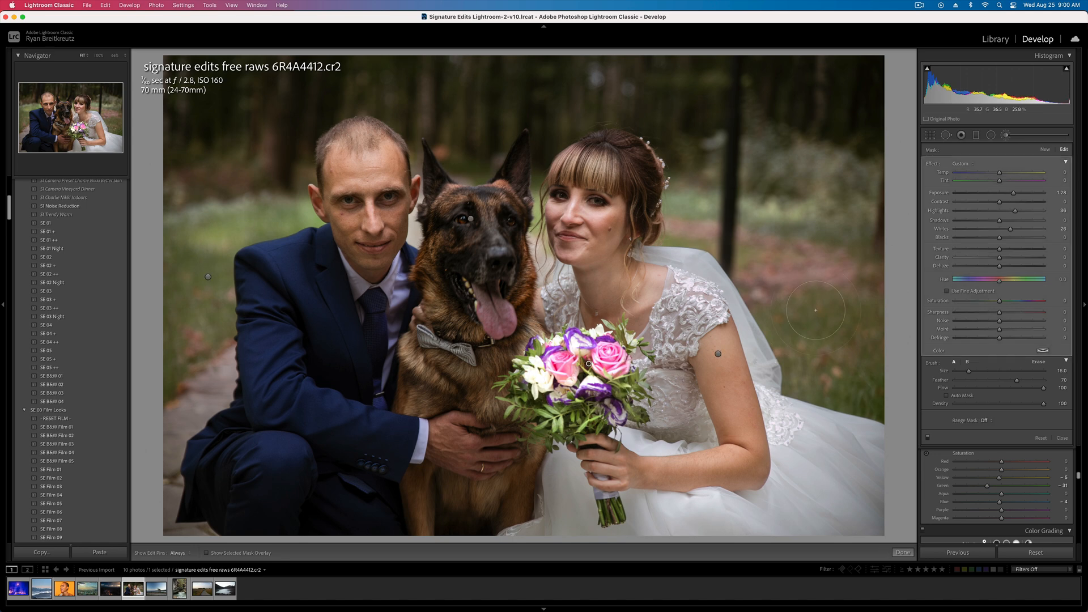
alt+click(932, 163)
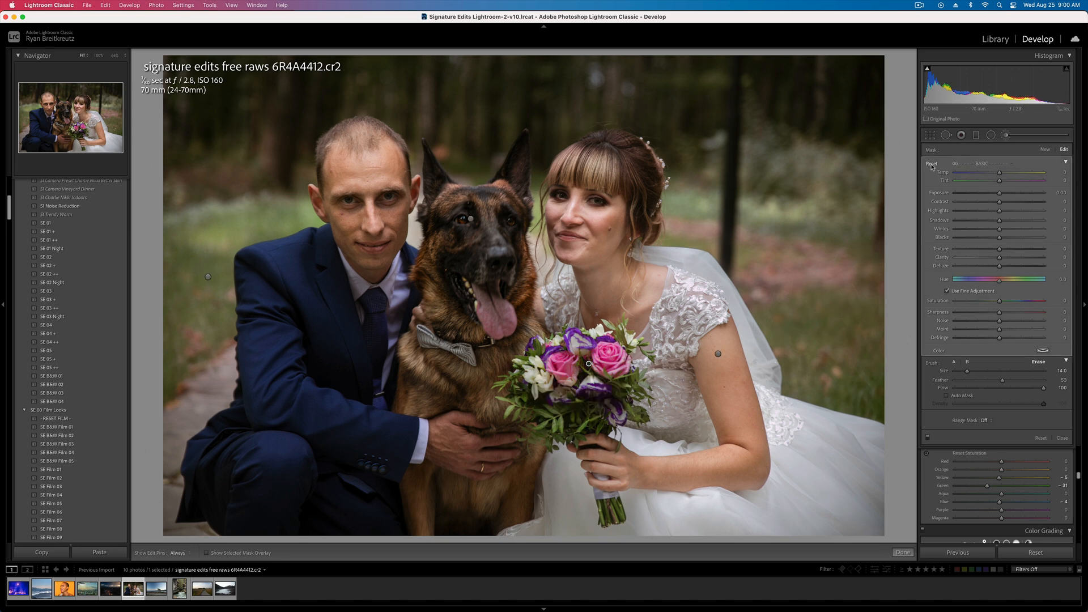
drag(999, 301, 980, 304)
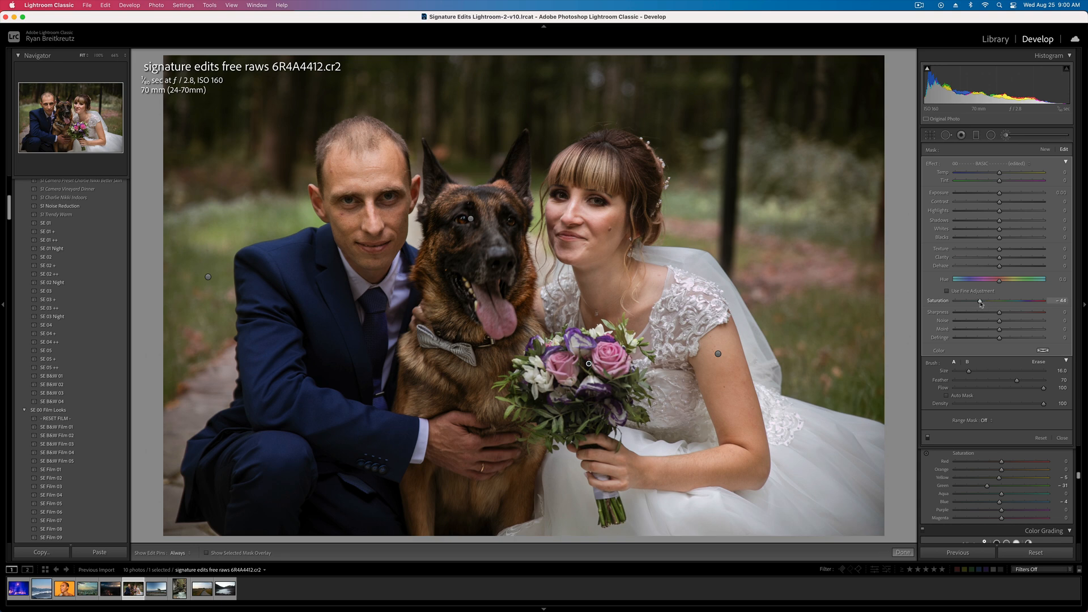
drag(1000, 202, 981, 209)
key(k)
- Compare the portrait with its unedited version and set the overall Vibrance to +2
key(backslash)
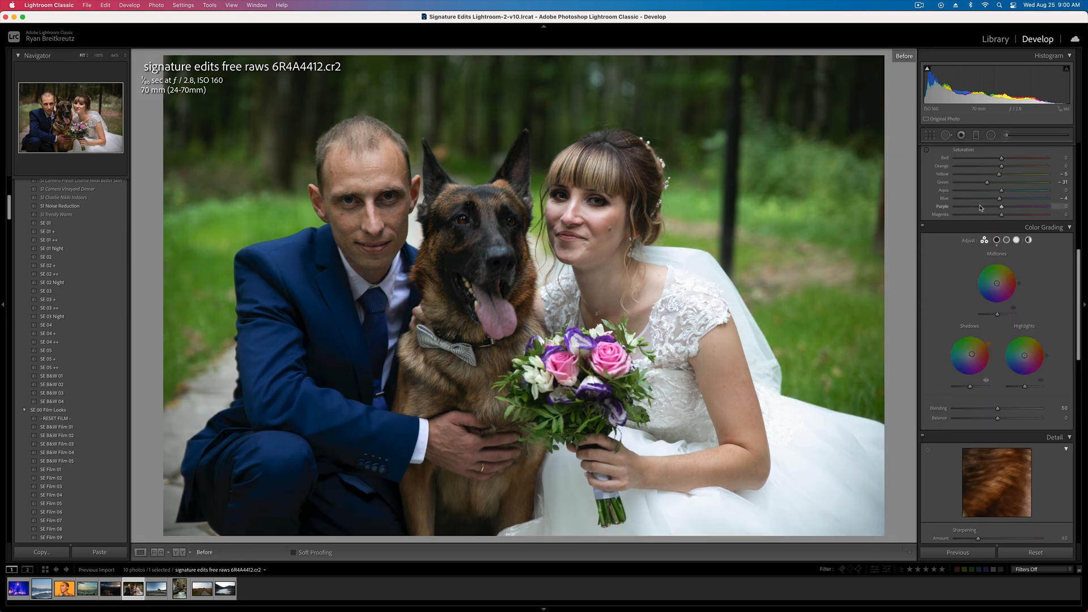
key(backslash)
scroll(1012, 204, up, 10)
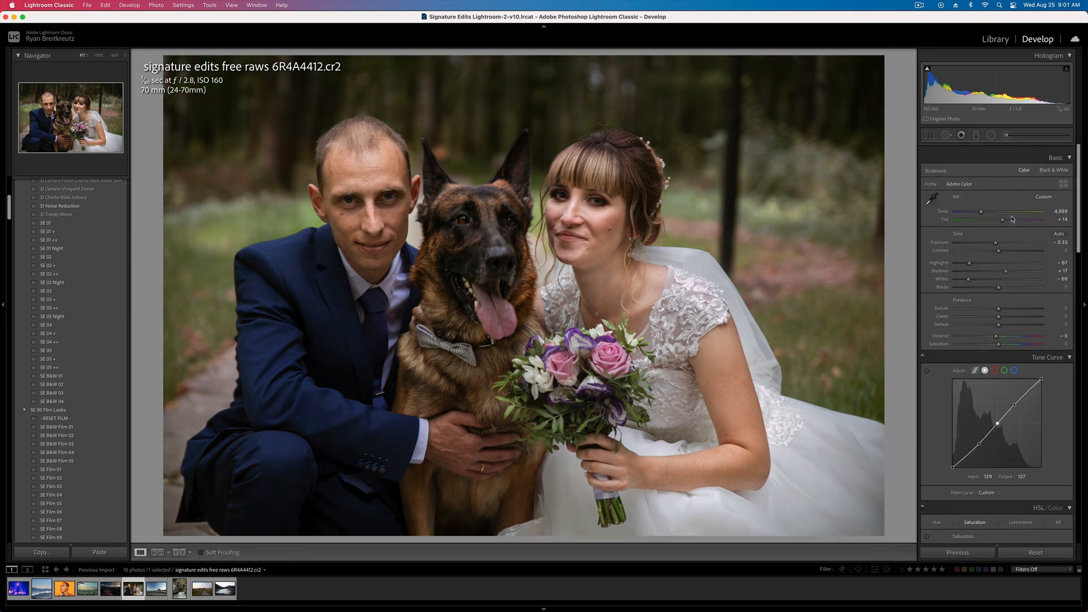
drag(996, 328, 1001, 329)
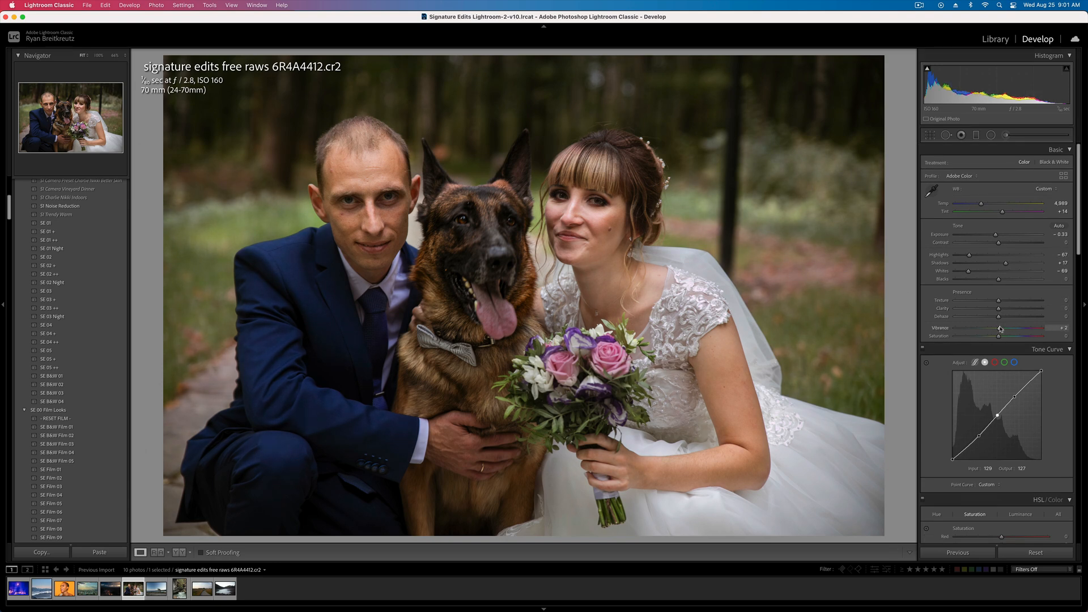
- Set the photo's overall Exposure to -0.23
scroll(999, 328, down, 10)
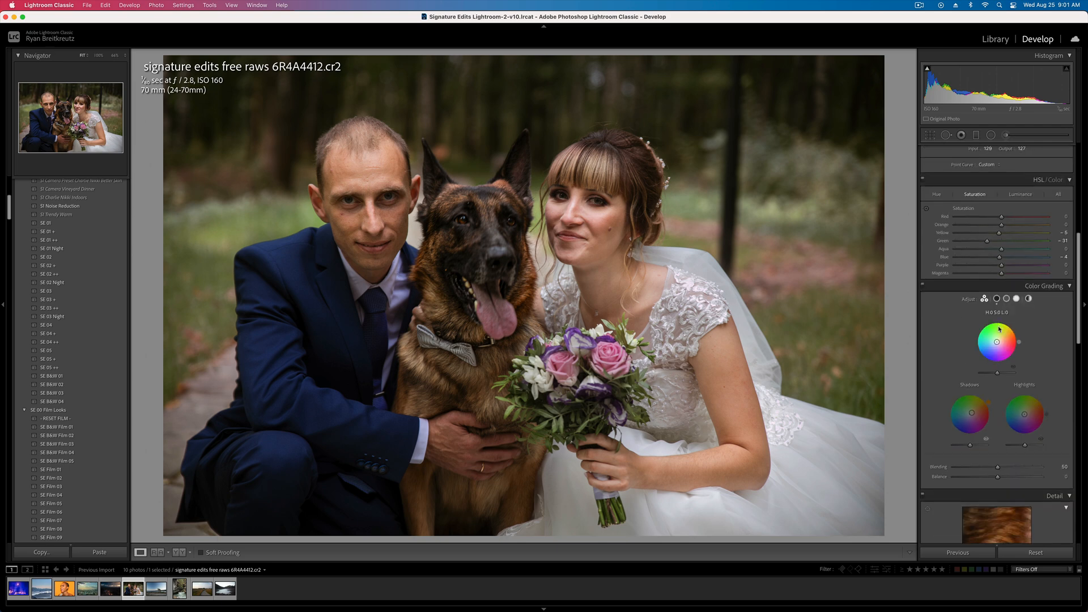
scroll(999, 329, down, 5)
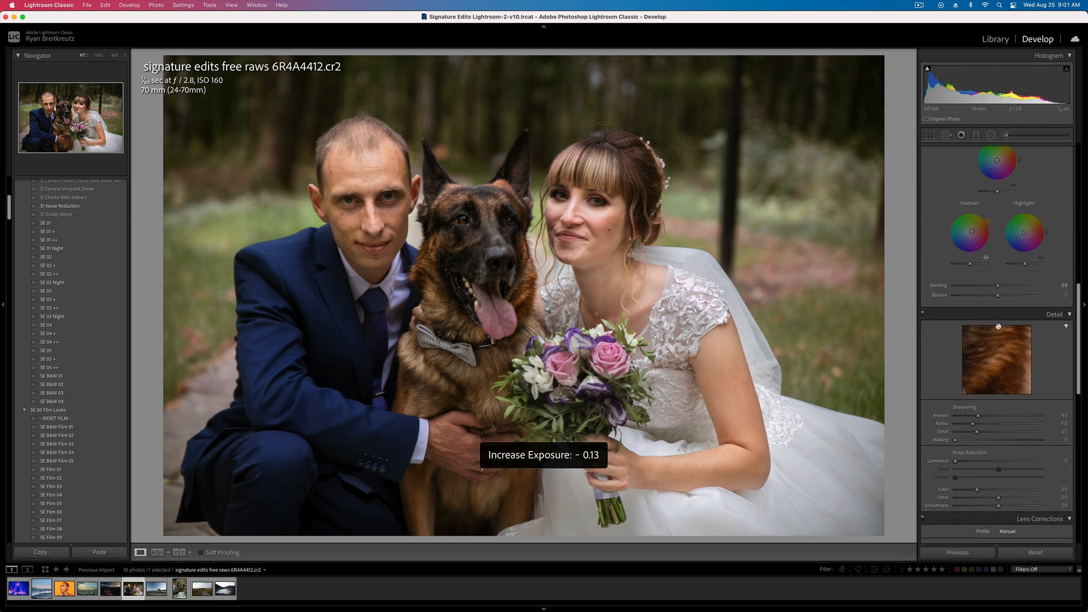
scroll(1026, 392, down, 5)
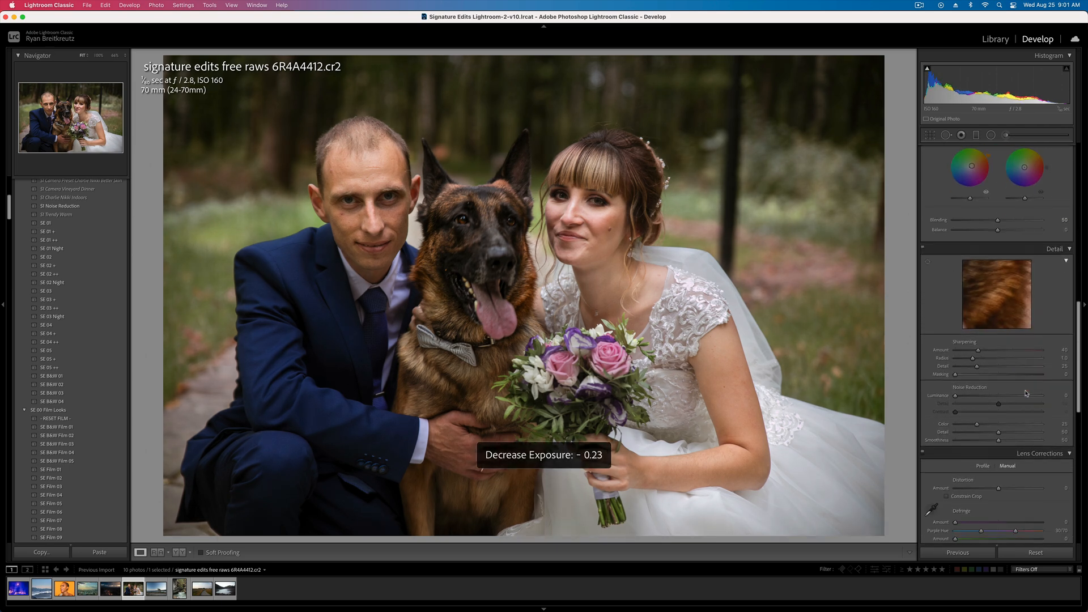
- Tint the couple portrait's midtones slightly yellow in the color grading, with hue 73 and saturation 4
scroll(1026, 393, up, 12)
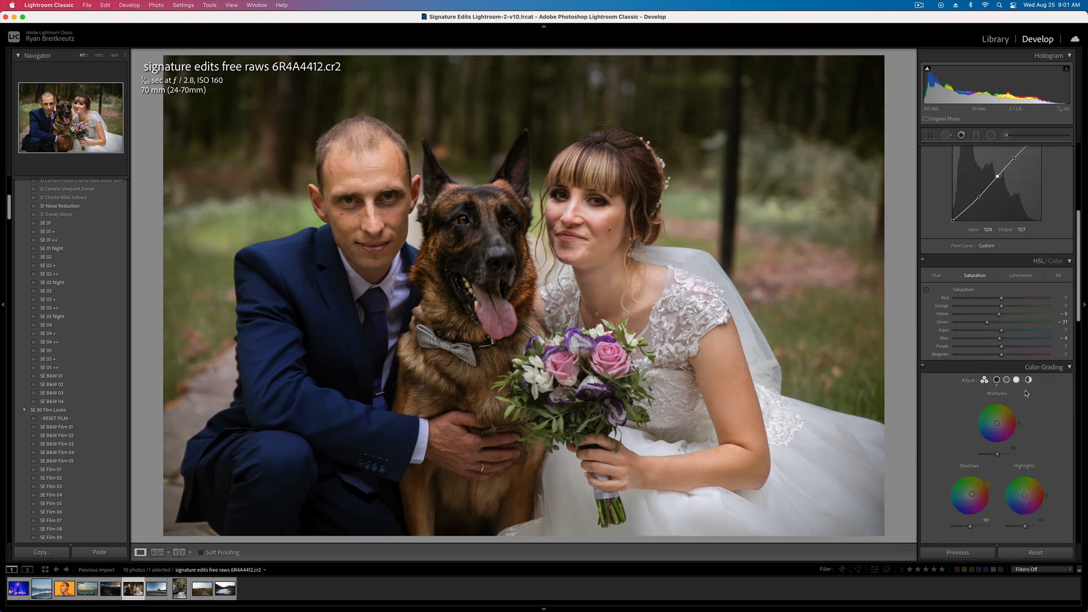
scroll(1026, 393, down, 1)
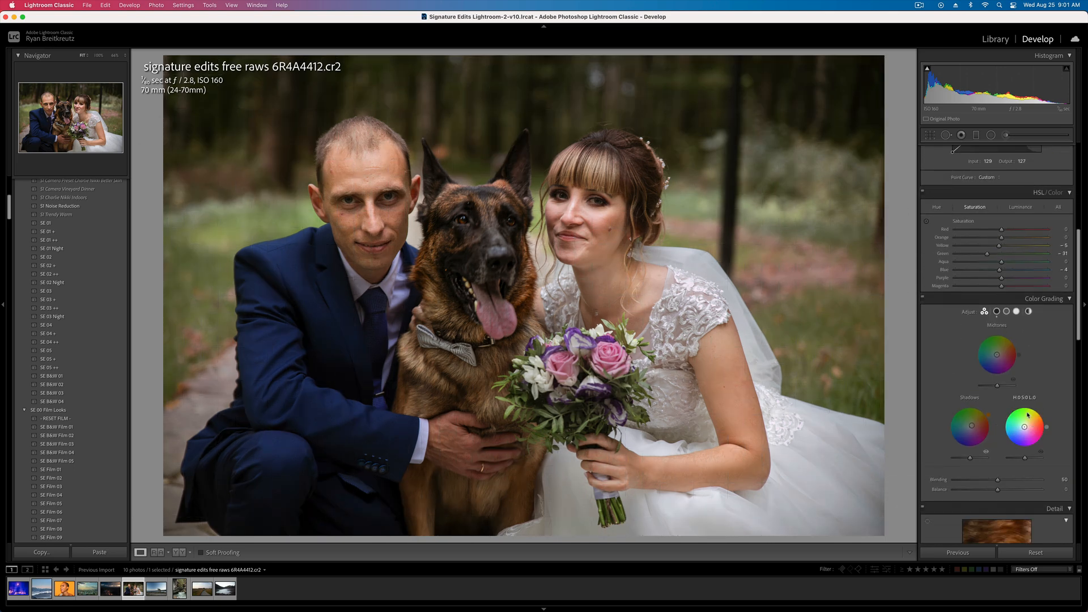
drag(1001, 366, 997, 354)
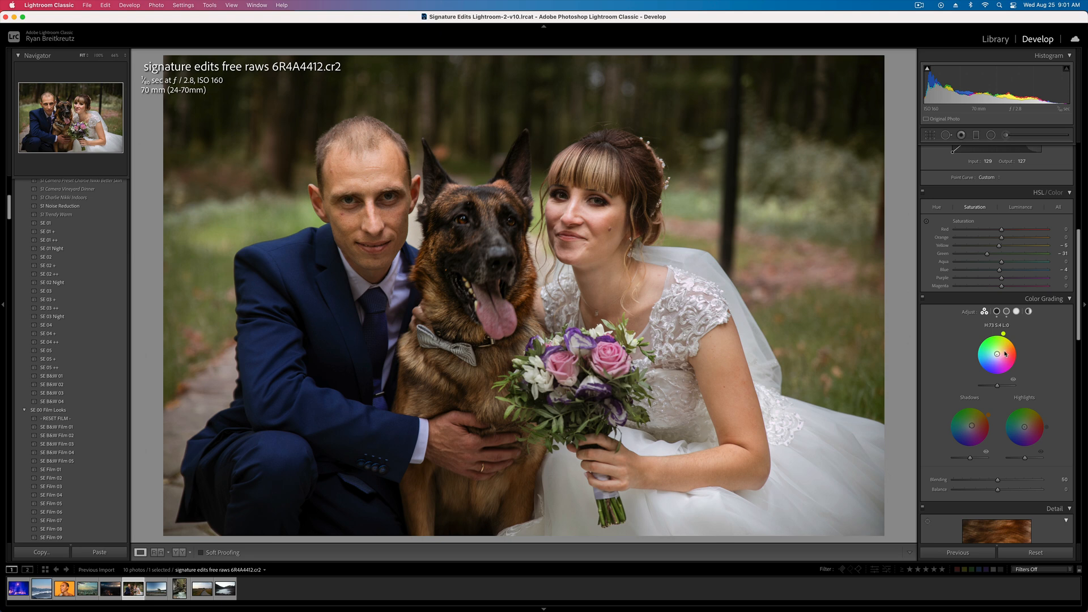
scroll(1005, 354, up, 3)
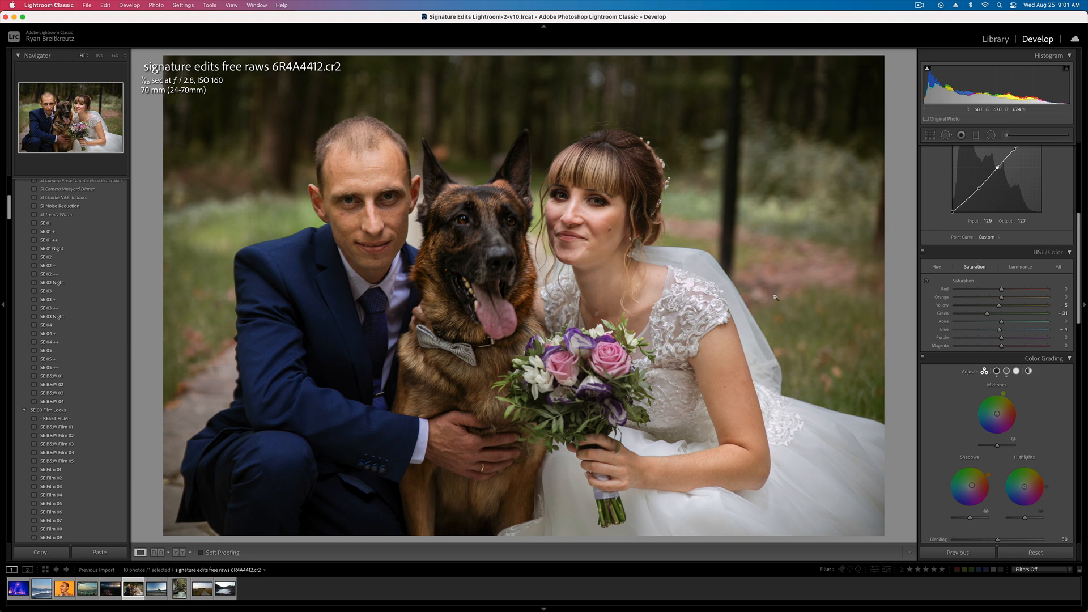
- Set the couple portrait's color temperature to 4,962 and its contrast to +7
scroll(1054, 211, up, 8)
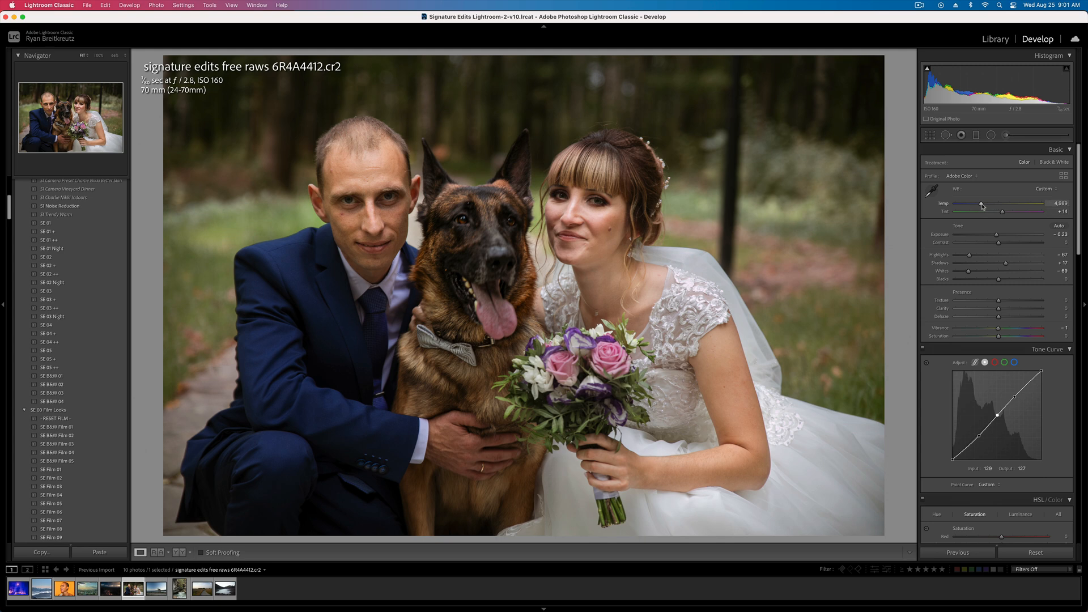
drag(986, 205, 981, 205)
drag(1007, 245, 1002, 245)
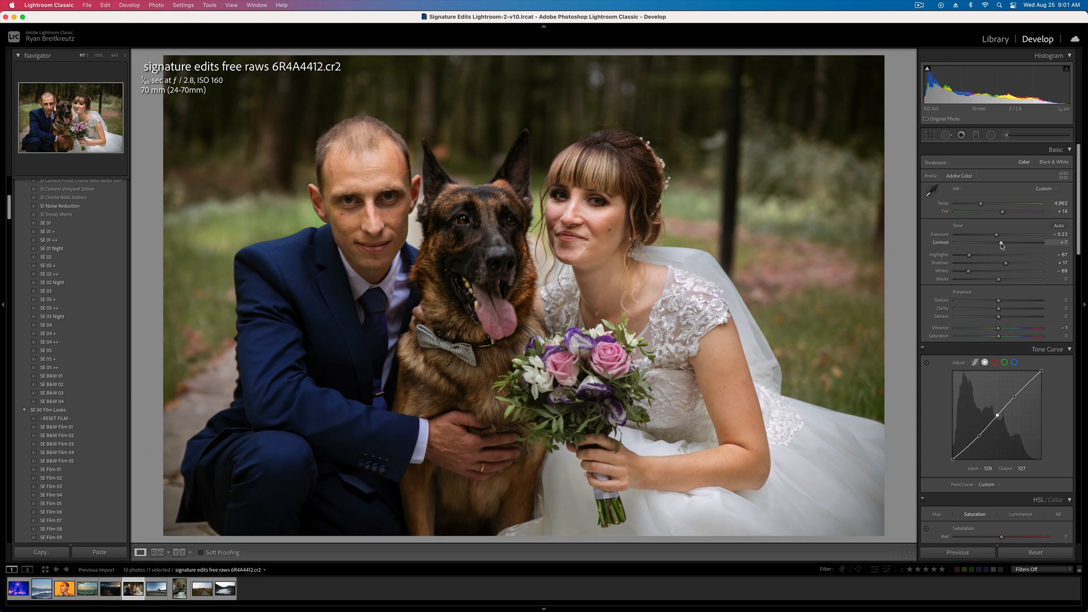
- Switch from the couple portrait to the coastal stone tower photo, _S1A1285.RW2
key(Right)
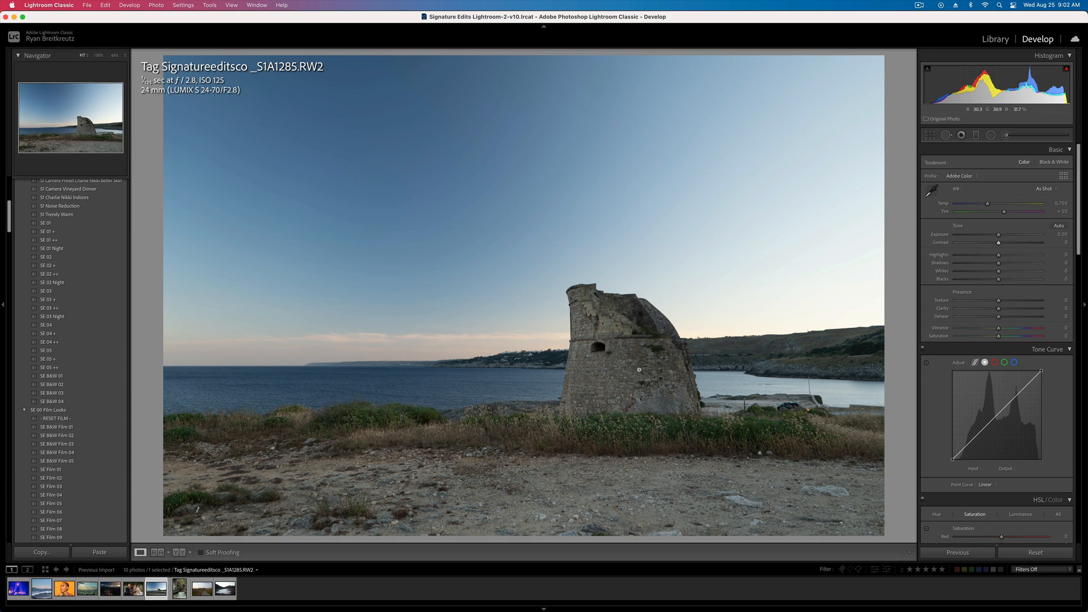
key(Left)
key(Left)
key(Left)
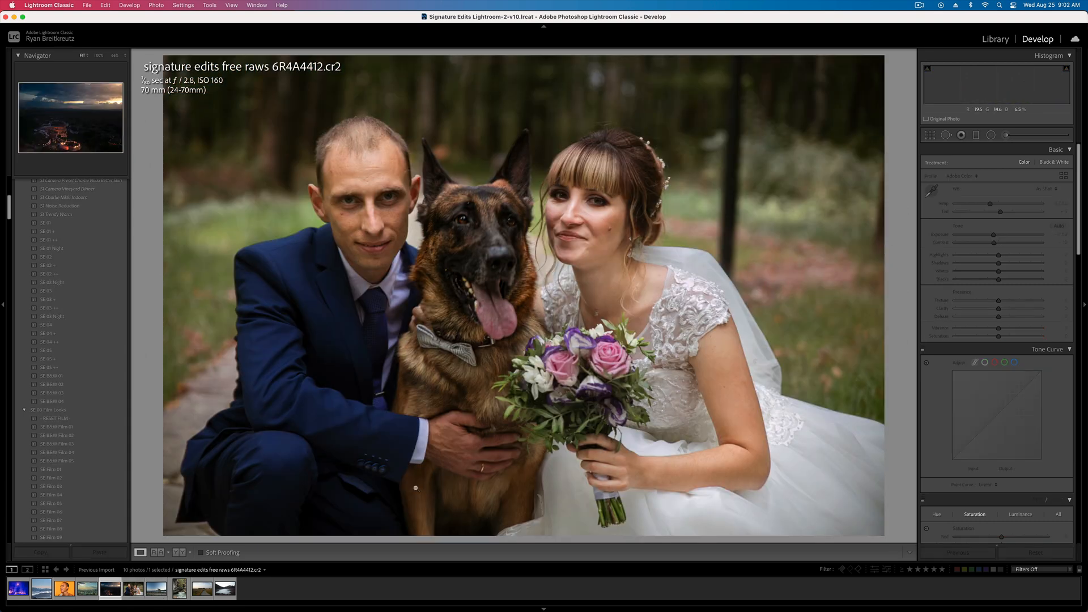
key(Right)
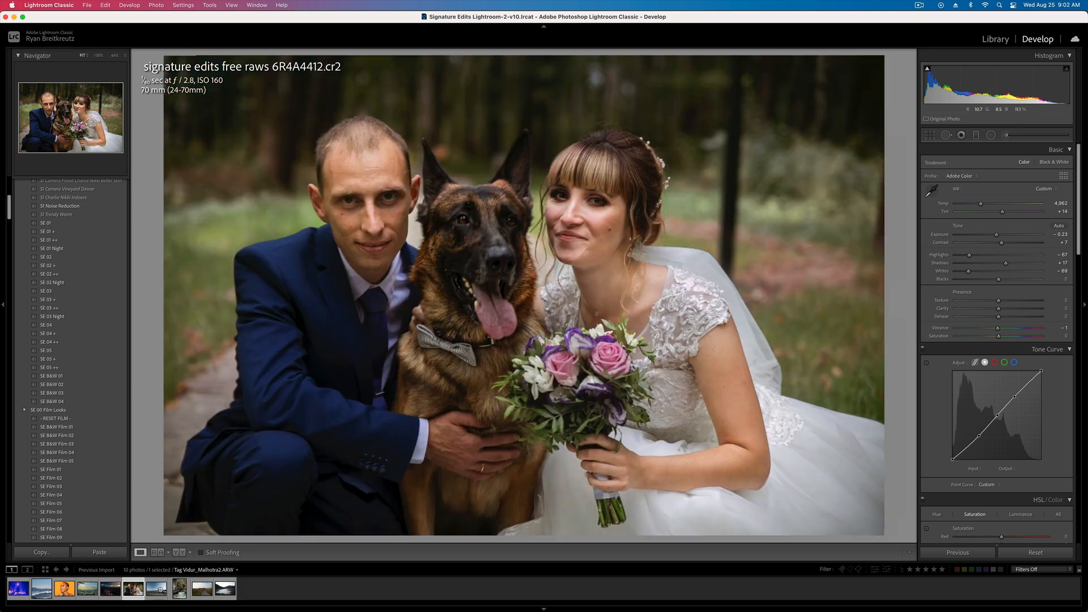
click(157, 590)
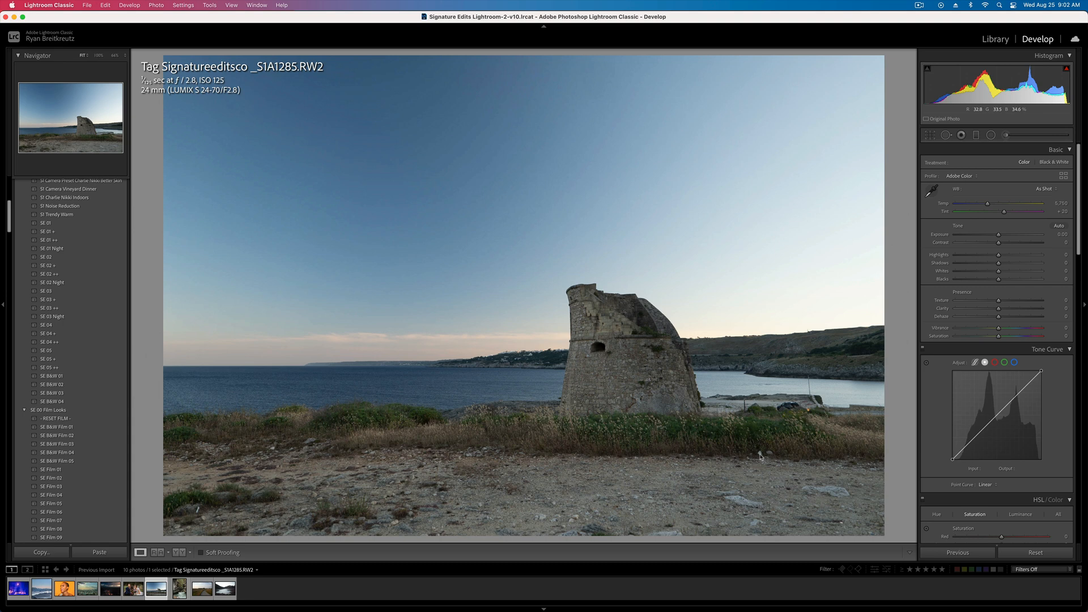
- Crop the tower photo tighter at its original aspect ratio, removing most of the bare ground and placing the tower right of center
key(r)
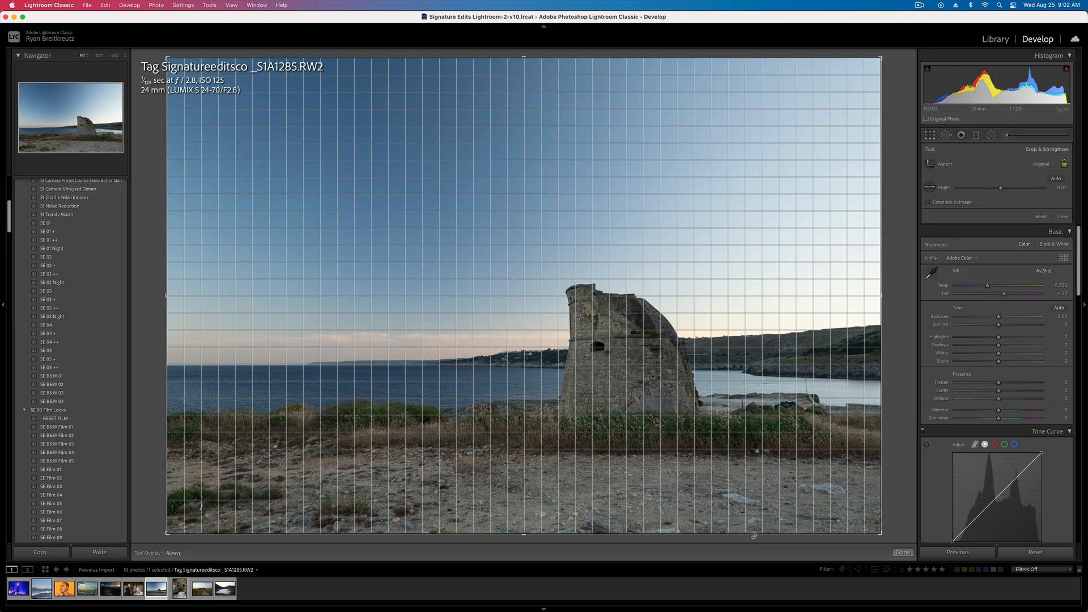
drag(882, 517, 826, 491)
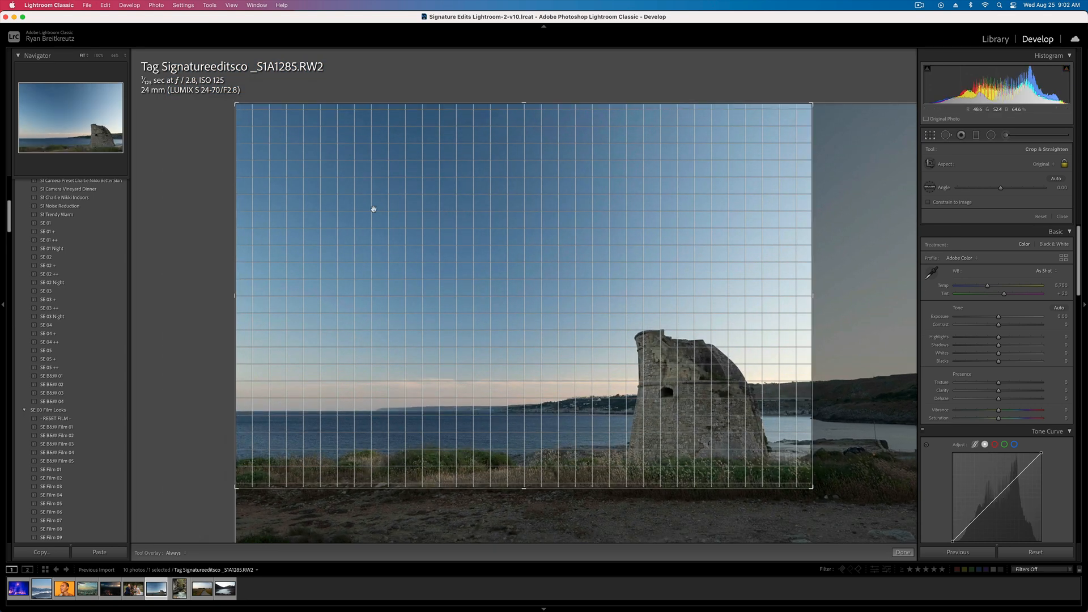
drag(236, 104, 302, 143)
key(Return)
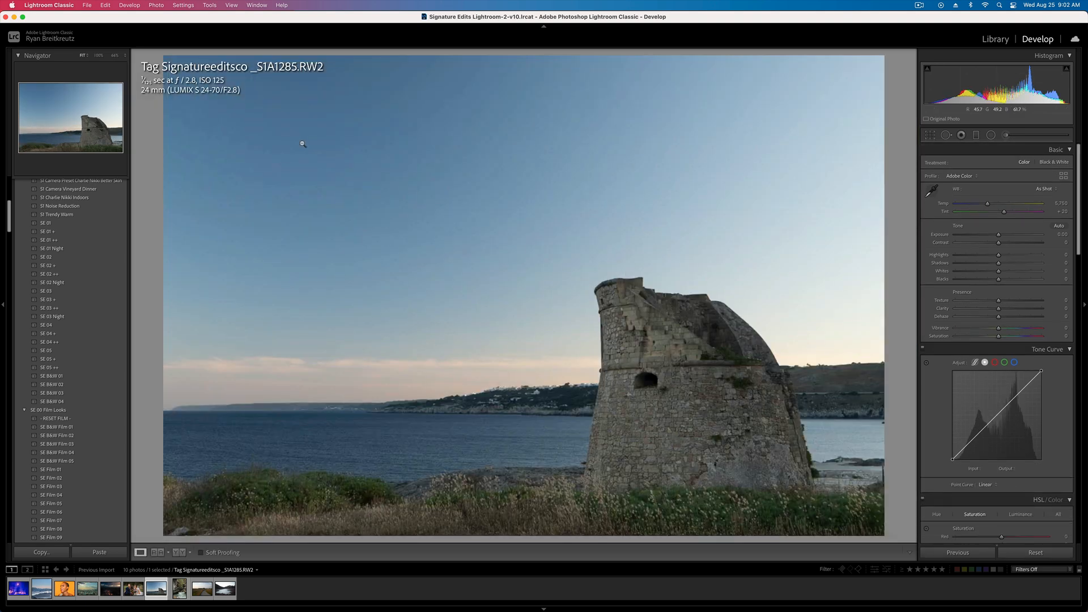
- Shift the crop frame slightly lower on the tower photo to include more foreground and less sky
click(1038, 554)
key(super+z)
key(r)
drag(727, 325, 728, 315)
key(Return)
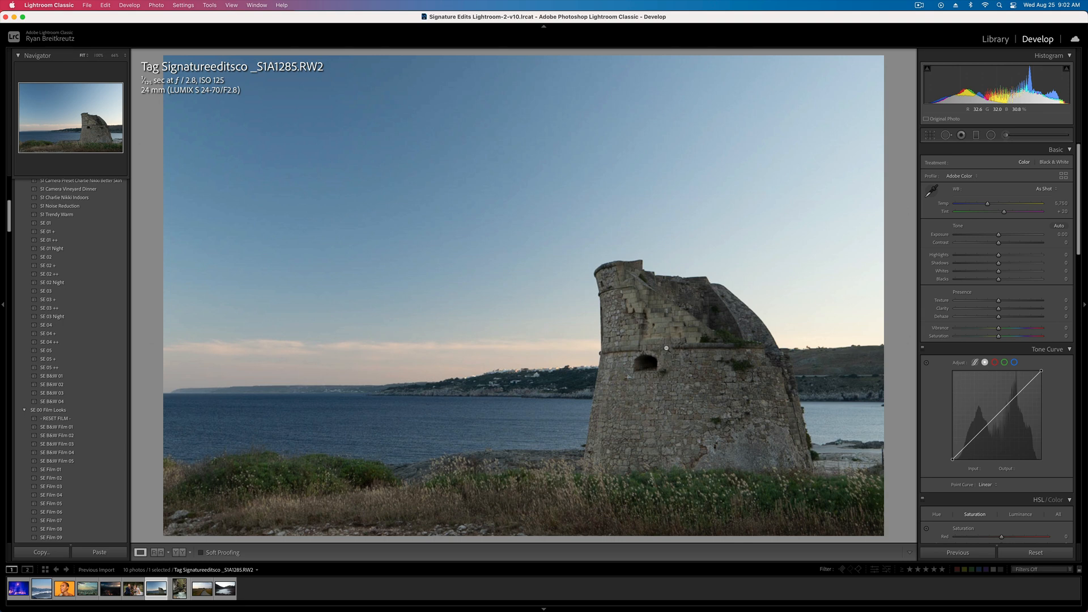
- Tighten the crop further so the tower fills the image's right side and is cut off by its edge
key(r)
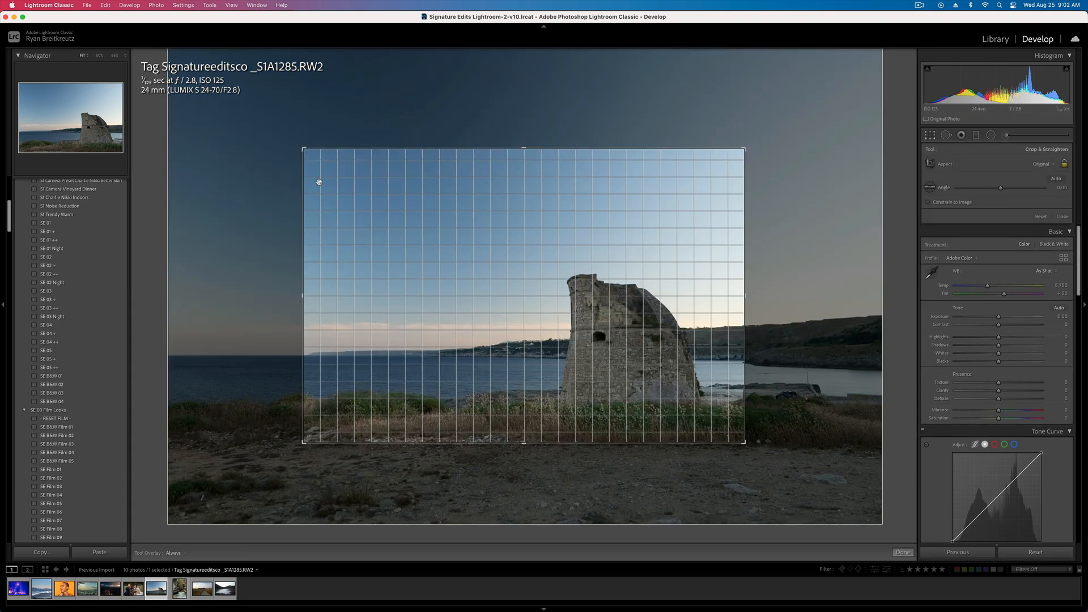
drag(302, 147, 408, 219)
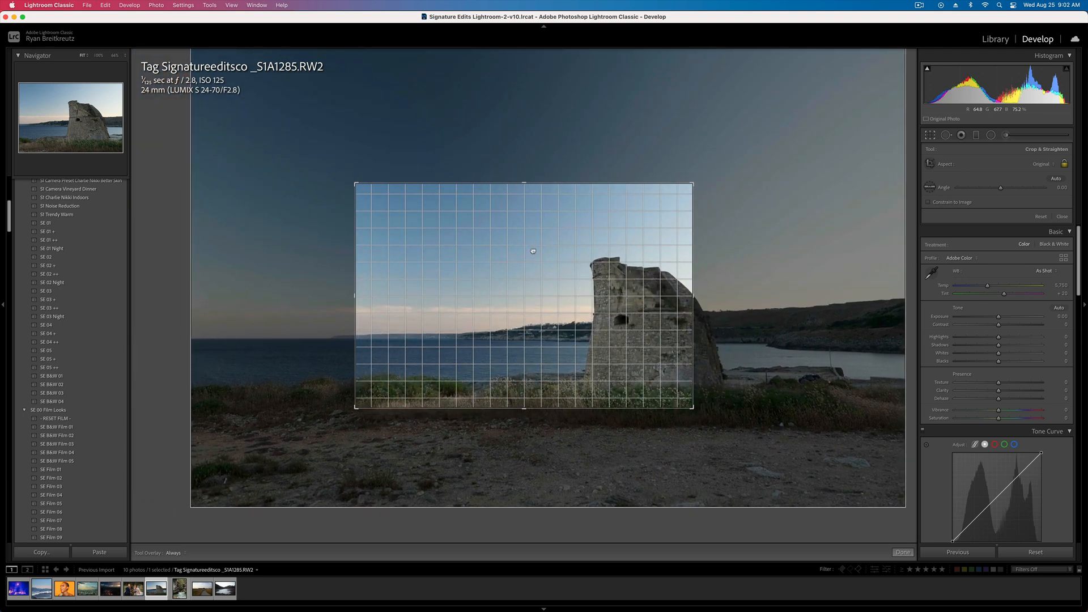
key(Return)
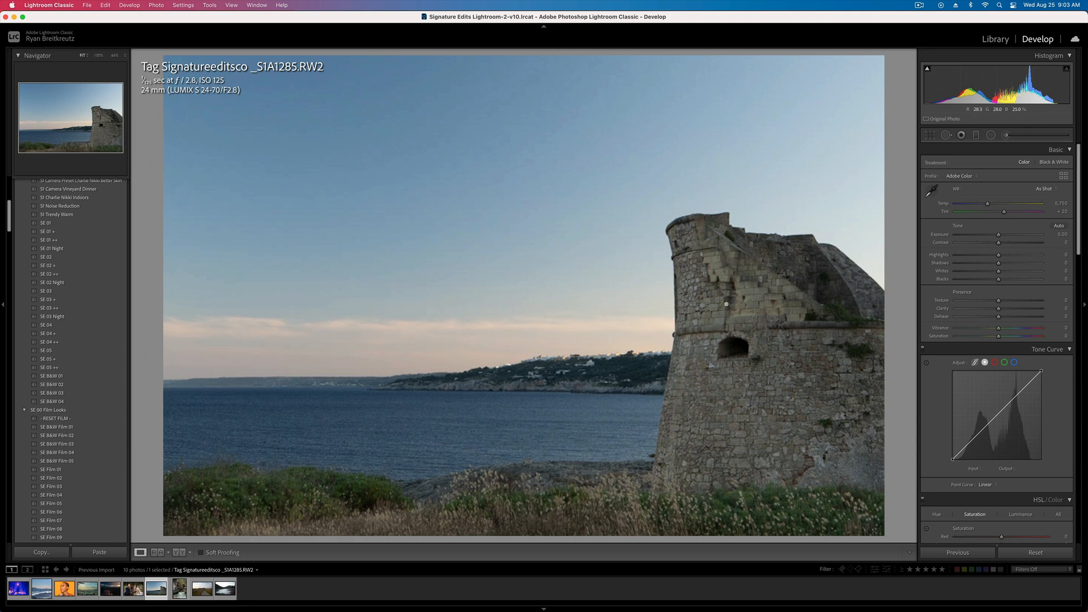
- Warm the tower photo to a temperature of 6,422 and raise its contrast to +42
click(795, 357)
click(681, 321)
drag(988, 204, 995, 205)
drag(999, 243, 1017, 245)
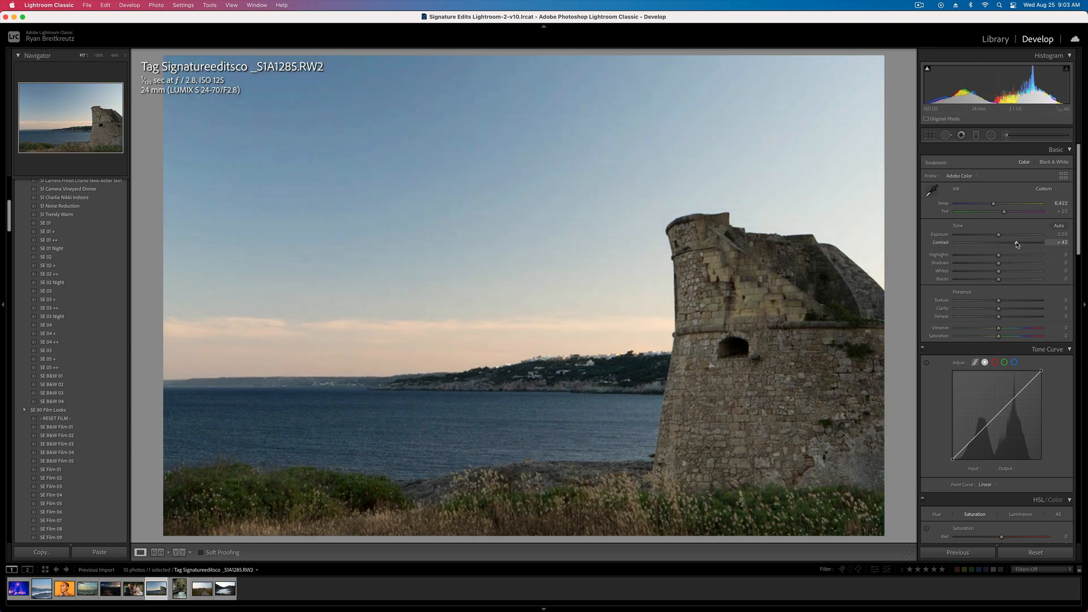
- Paint an adjustment brush mask over the sky and restrict it with a luminance range mask of 53/100
click(1006, 135)
scroll(451, 217, up, 6)
mouse_move(454, 141)
mouse_down()
mouse_move(370, 75)
mouse_move(826, 14)
mouse_move(849, 99)
mouse_move(518, 182)
mouse_move(328, 291)
mouse_move(394, 244)
mouse_up()
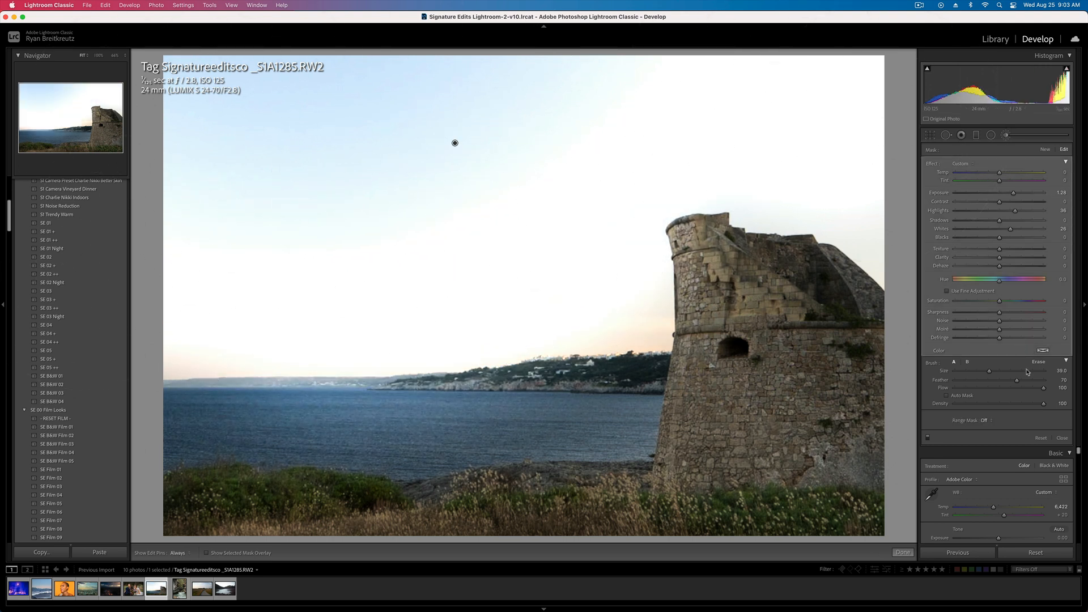
click(981, 420)
click(989, 438)
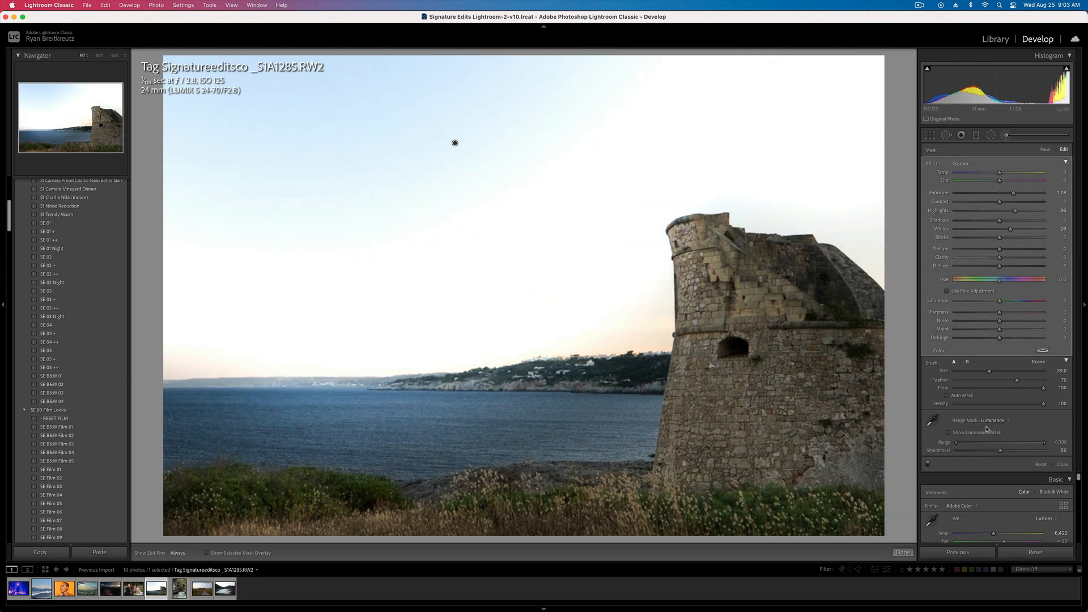
drag(957, 442, 1003, 447)
- Reset the sky mask's effects and set exposure −0.46, contrast 23, dehaze 20, clarity −17 and temperature −8
double_click(932, 163)
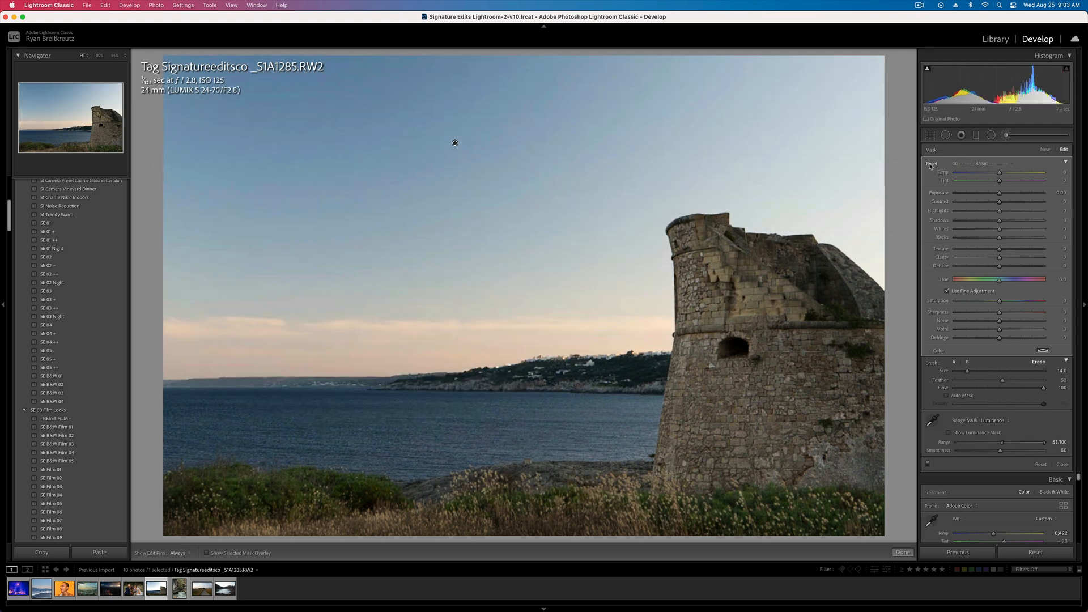
drag(998, 194, 1009, 202)
drag(999, 266, 1008, 266)
drag(999, 257, 992, 257)
drag(999, 171, 994, 173)
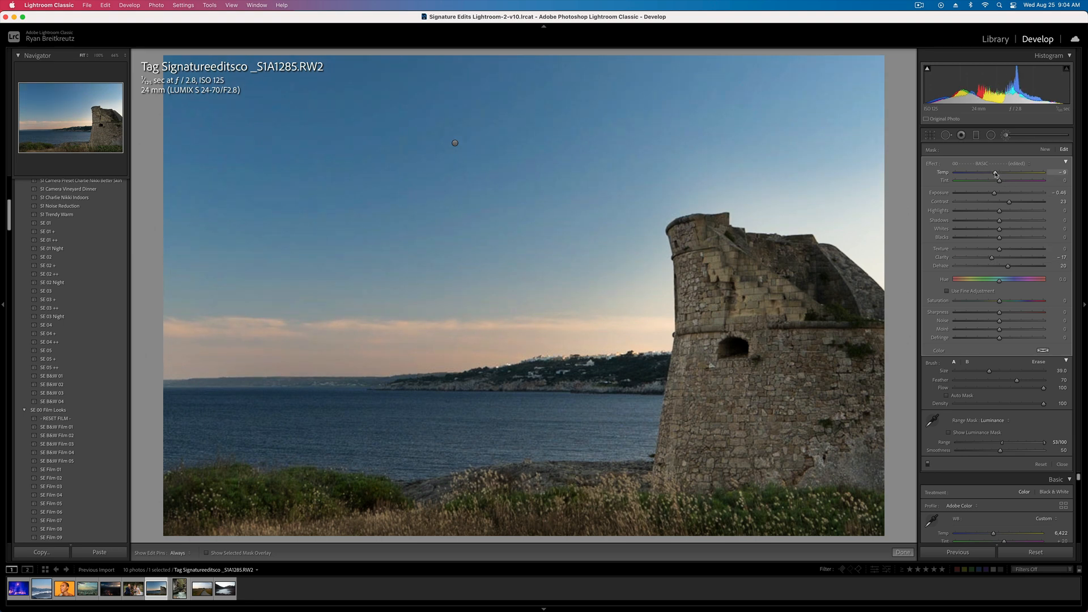
key(k)
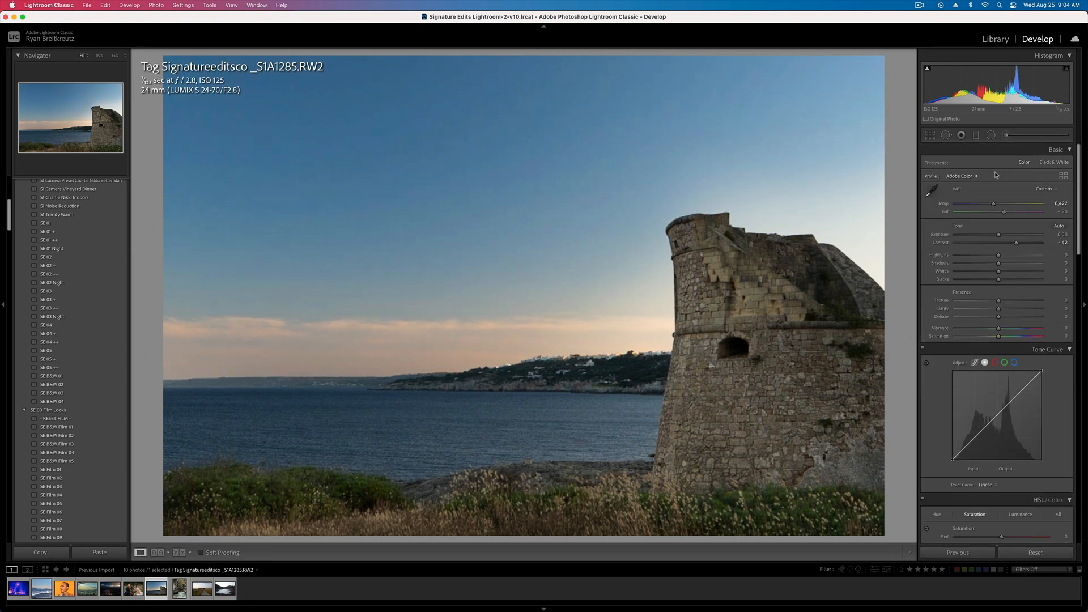
- Set the sky mask's exposure to −0.08 and compare the tower photo before and after editing
click(1005, 136)
click(455, 143)
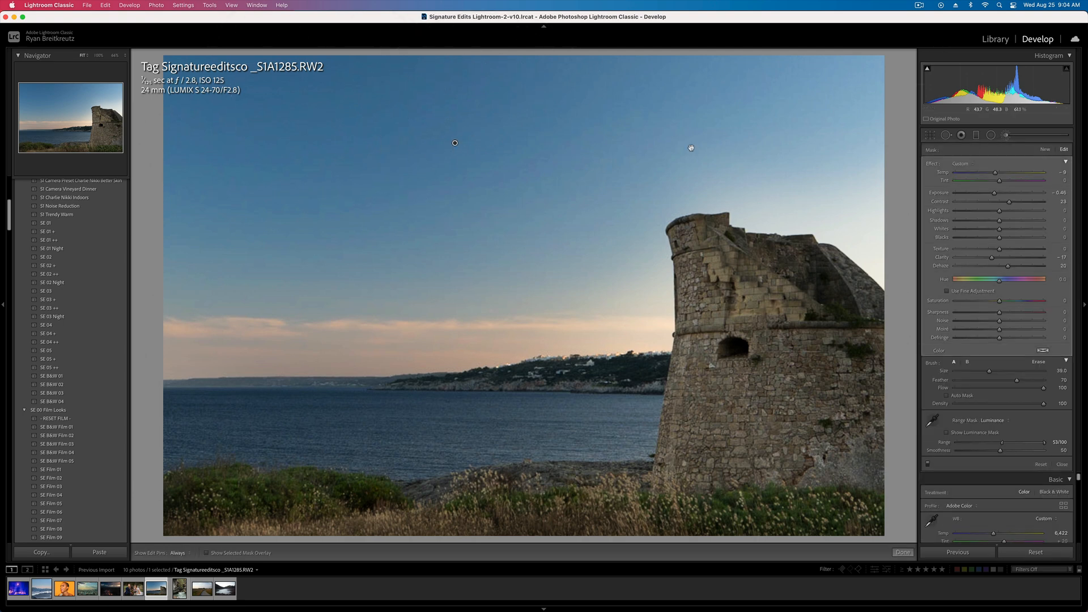
drag(994, 193, 999, 195)
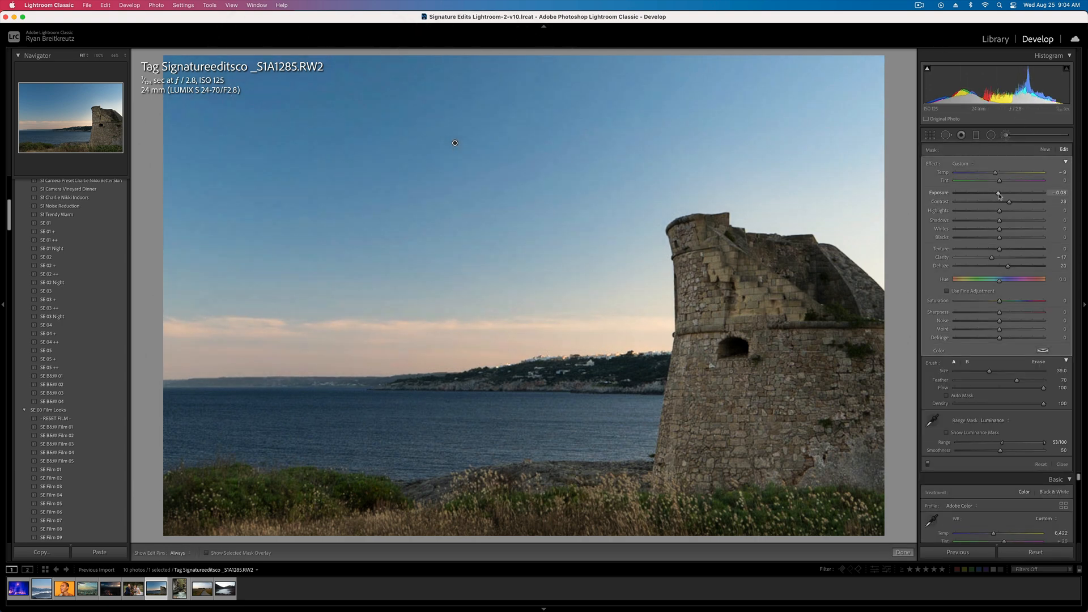
key(k)
key(backslash)
key(backslash)
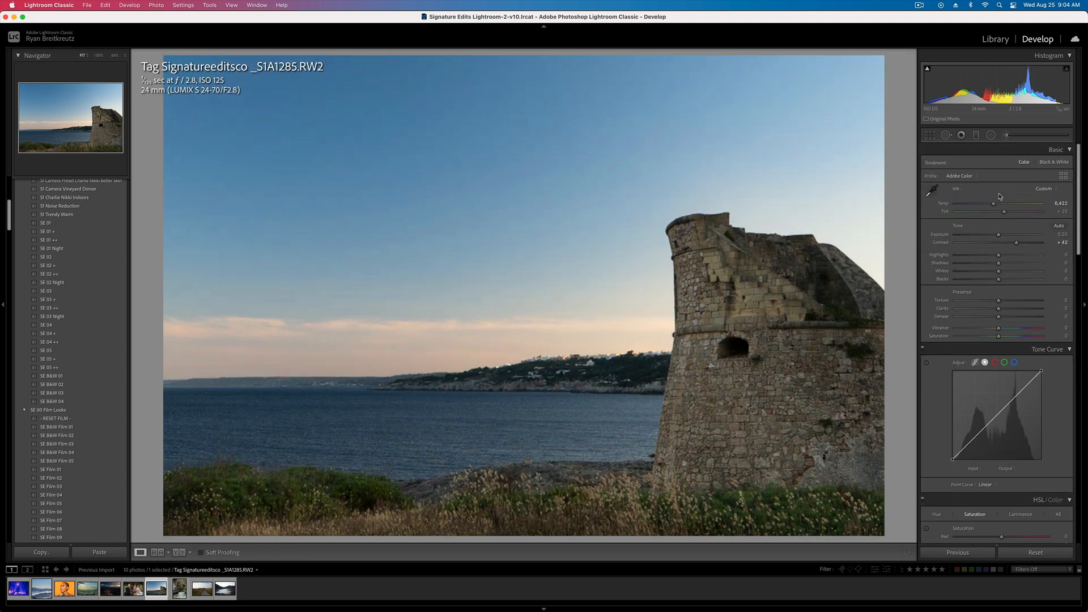
- Reset the tower photo's edits and open the canyon walkway photo, _DSC3027.ARW
click(1033, 553)
key(Right)
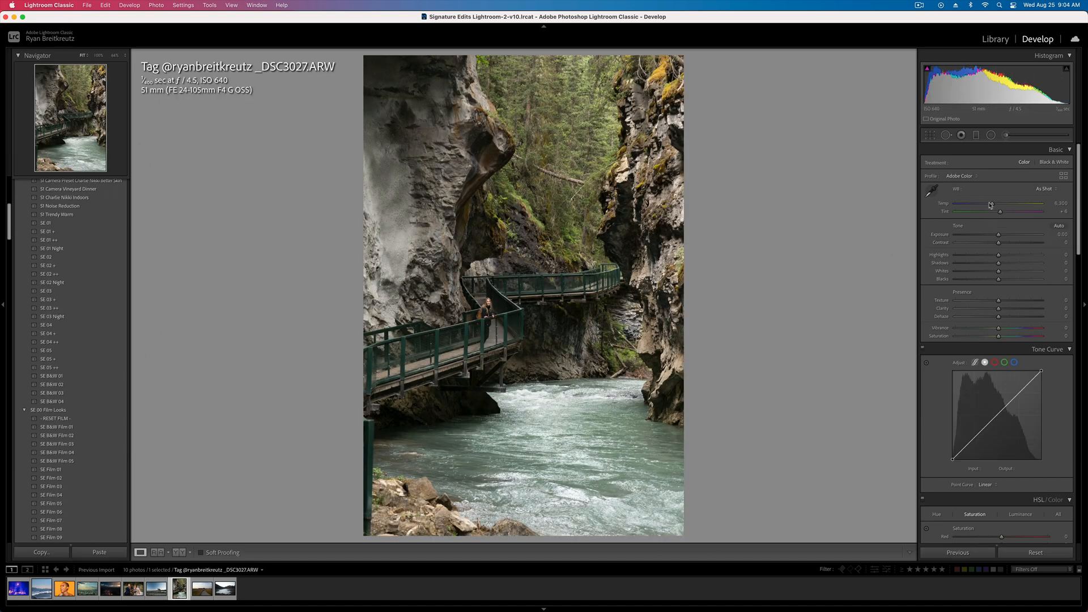
- Set the canyon photo's temperature to 7,101, shape a contrast curve with a midpoint of 126 to 112, and set blacks to +31
drag(993, 206, 1001, 207)
drag(1001, 411, 1017, 392)
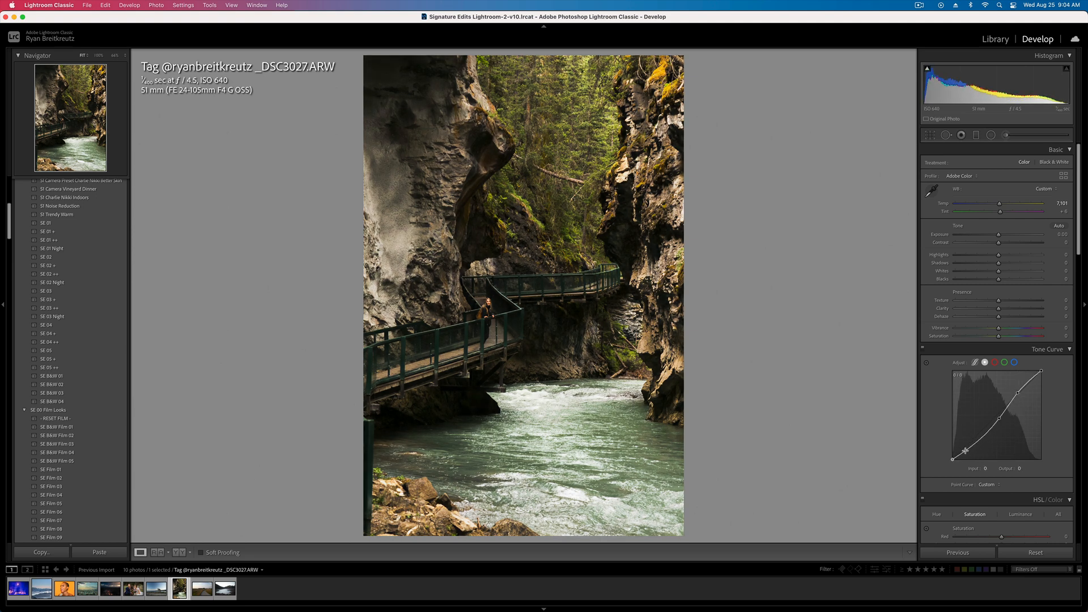
drag(1000, 418, 998, 422)
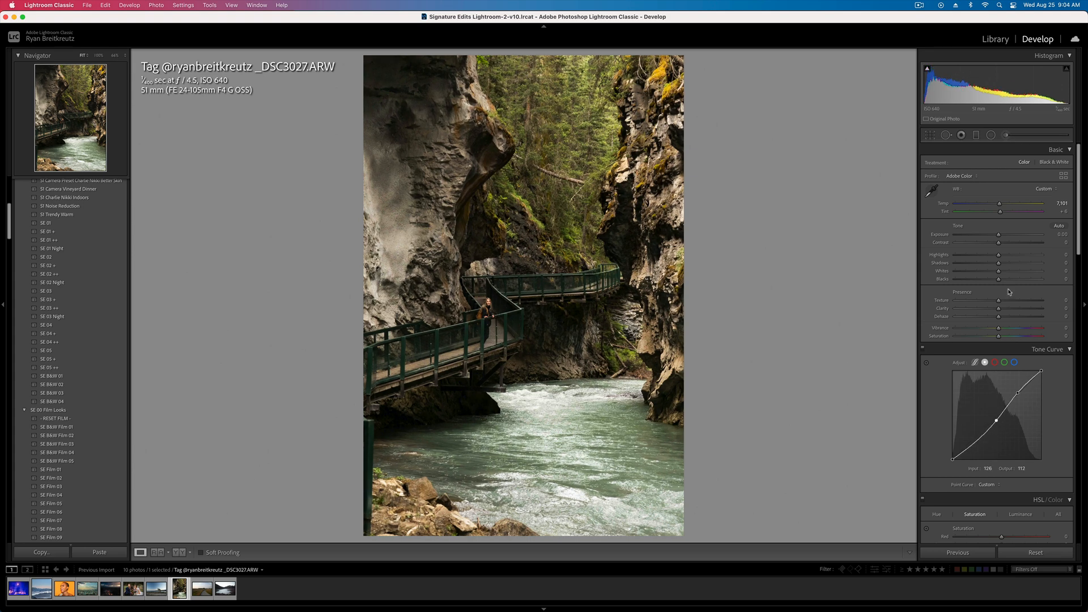
drag(1010, 279, 1012, 283)
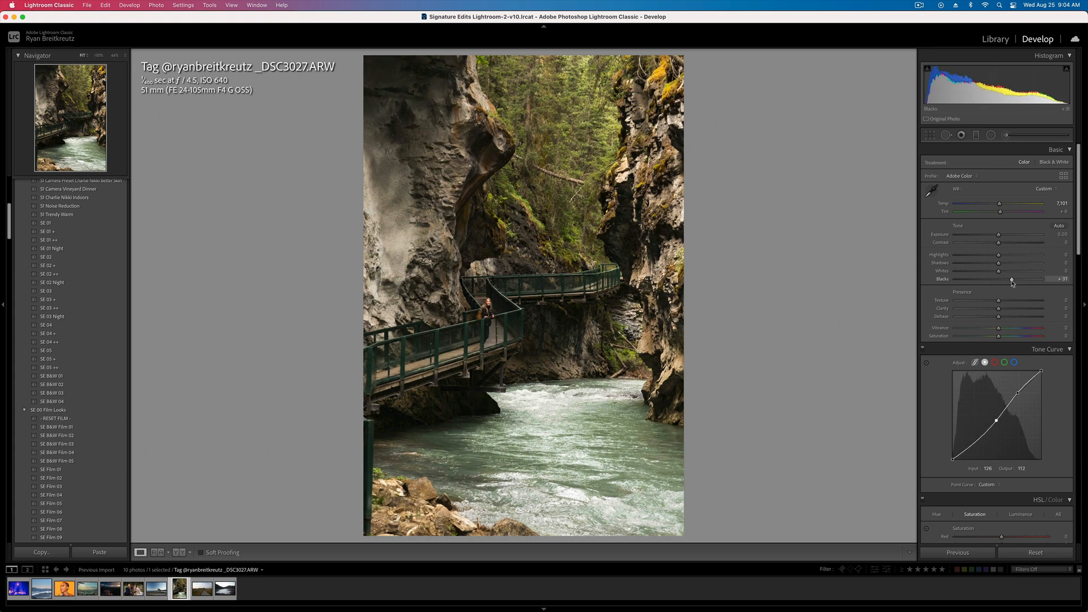
- Brush an adjustment mask over the river, reset its effects and apply the Add Texture preset to it
click(1006, 135)
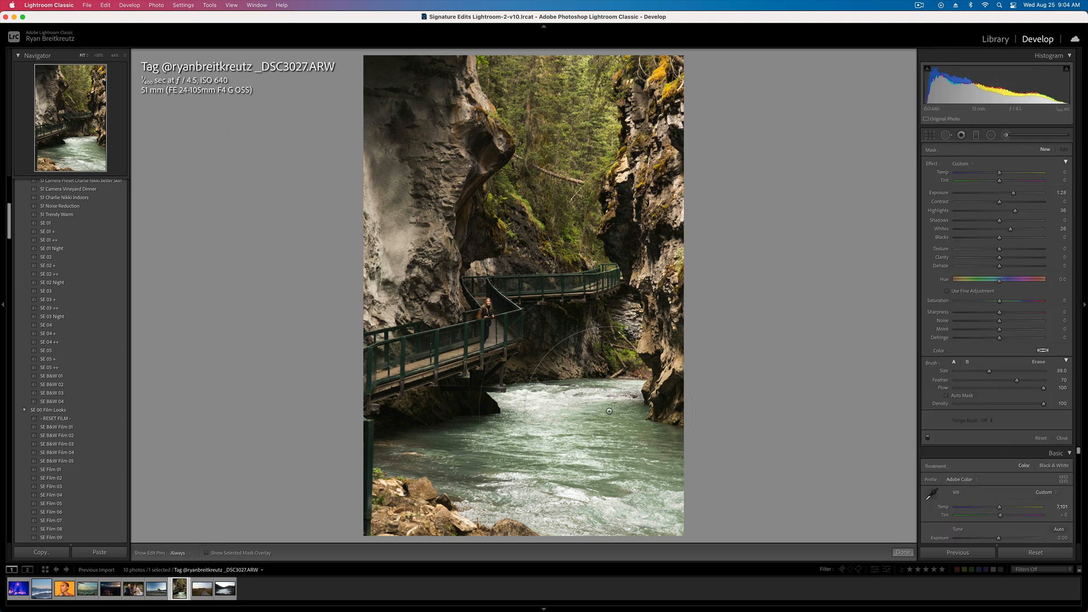
scroll(577, 446, down, 5)
mouse_move(607, 406)
mouse_down()
mouse_move(517, 412)
mouse_move(665, 420)
mouse_move(599, 440)
mouse_move(513, 431)
mouse_move(412, 452)
mouse_move(652, 539)
mouse_move(588, 518)
mouse_move(631, 497)
mouse_move(608, 476)
mouse_move(642, 463)
mouse_move(588, 431)
mouse_up()
double_click(932, 163)
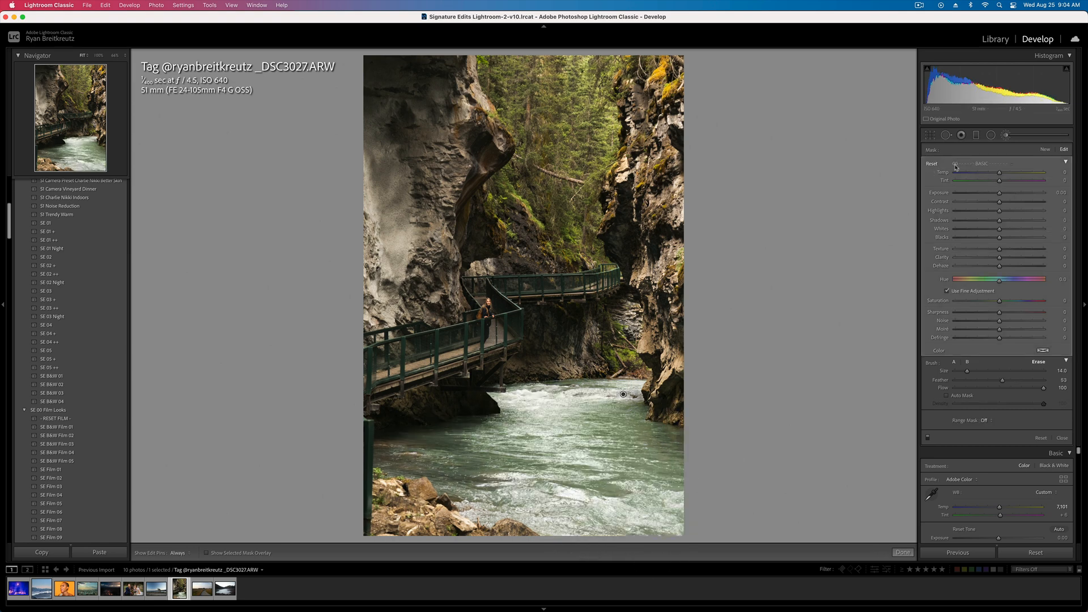
click(963, 164)
click(983, 219)
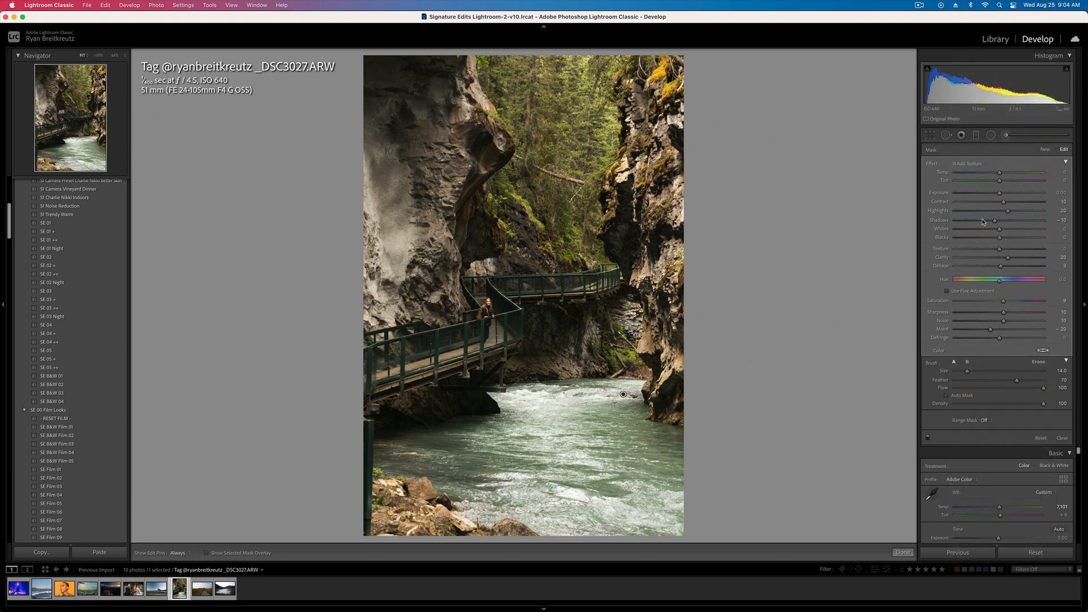
- Set the river mask's contrast to 40, whites to 6 and temperature to −2, and lower its highlights
click(1018, 202)
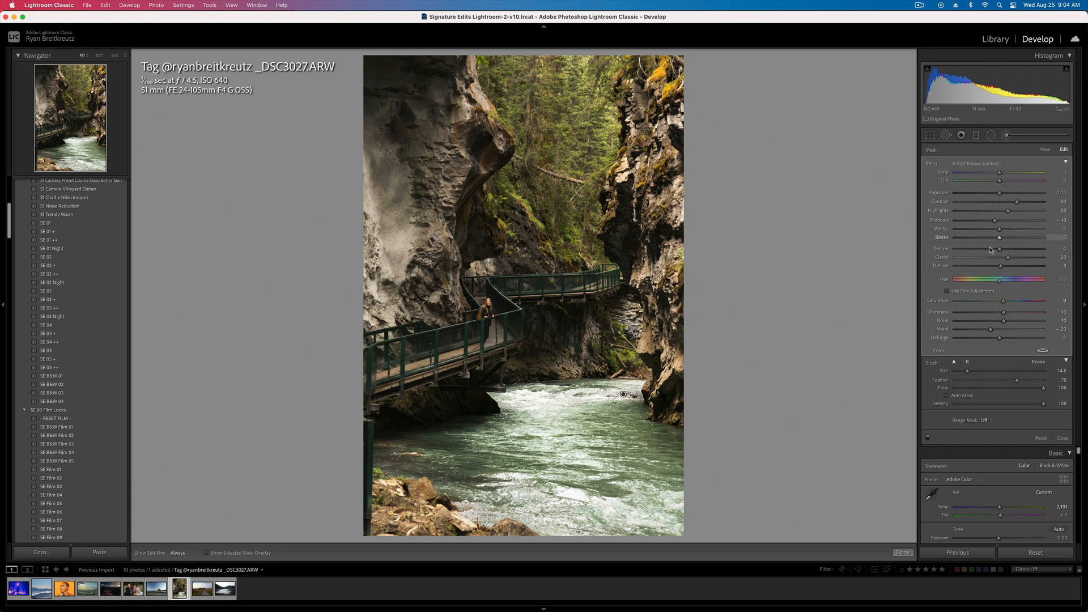
click(980, 229)
mouse_move(984, 231)
mouse_down()
mouse_move(1003, 229)
mouse_move(976, 211)
mouse_move(939, 220)
mouse_move(987, 220)
mouse_up()
drag(1000, 172, 991, 177)
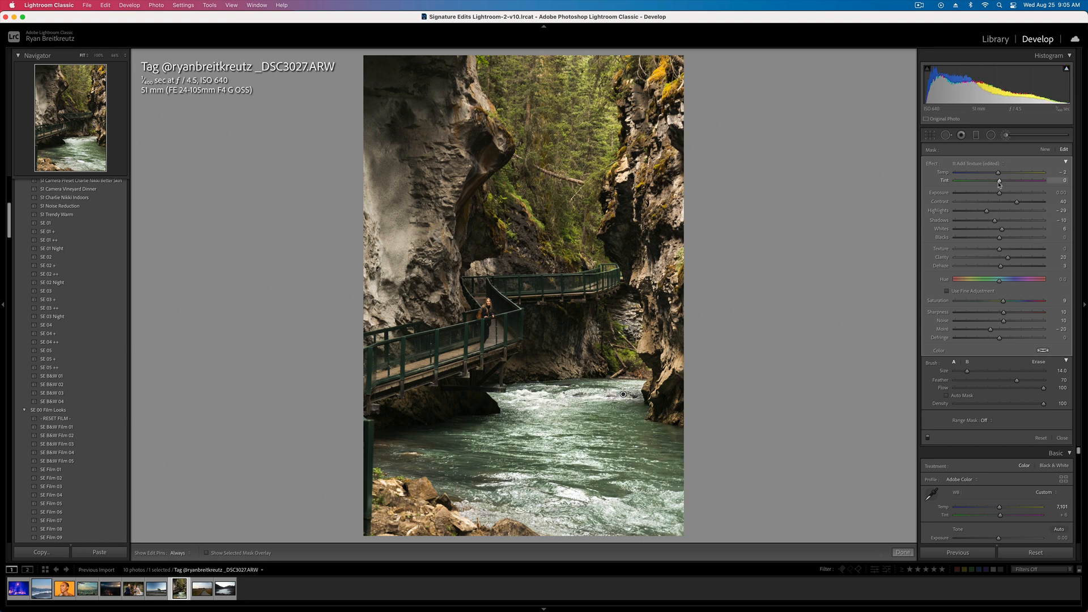
- Set the river mask's tint to −12, exposure to −0.11 and saturation to 20, and raise its texture, keeping the mask
drag(988, 187, 999, 185)
drag(1038, 253, 1016, 254)
drag(1017, 202, 999, 195)
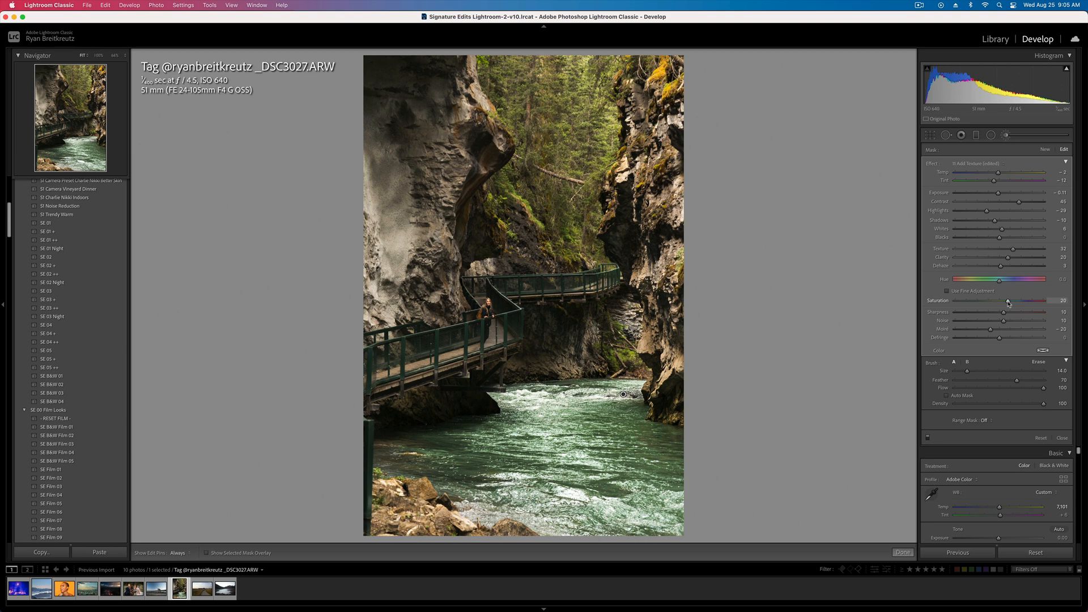
key(Delete)
key(super+z)
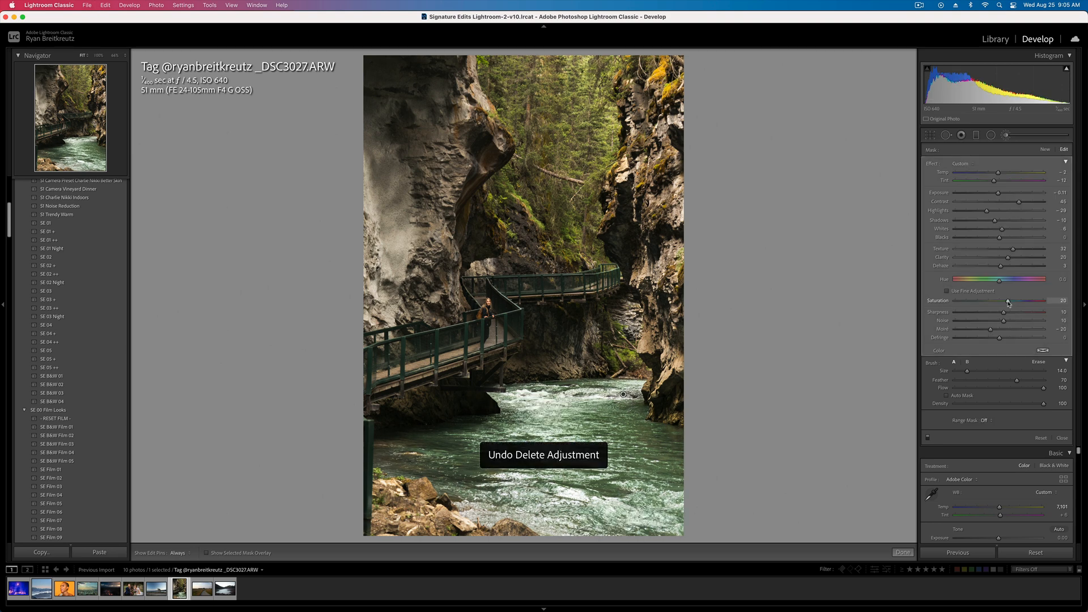
- Set the canyon photo's overall exposure to −0.33, highlights to +59 and whites to +4
key(k)
key(k)
key(k)
key(shift+minus)
key(shift+minus)
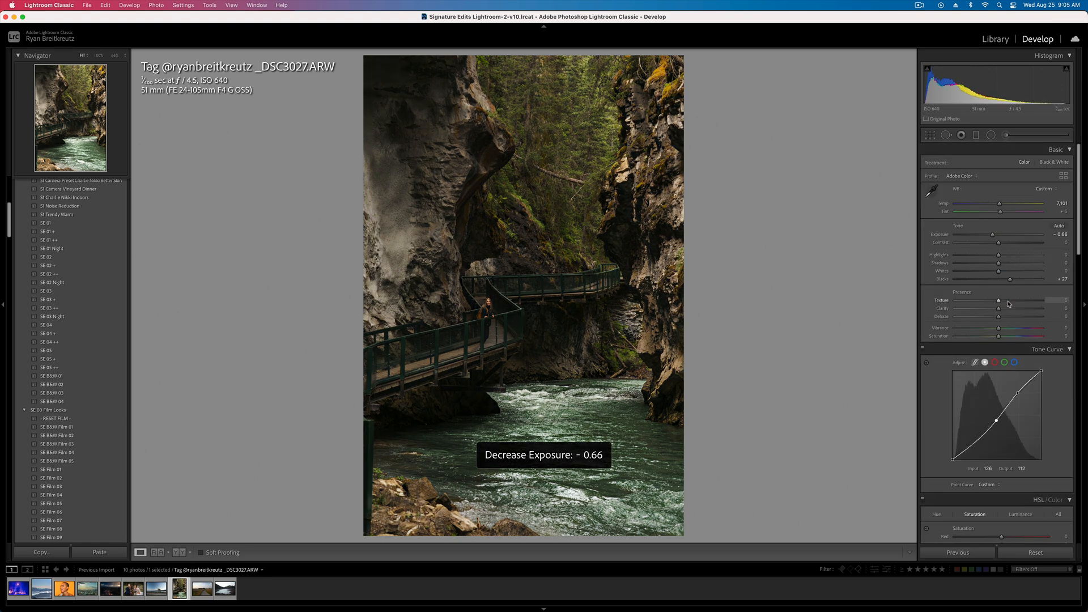
key(shift+equal)
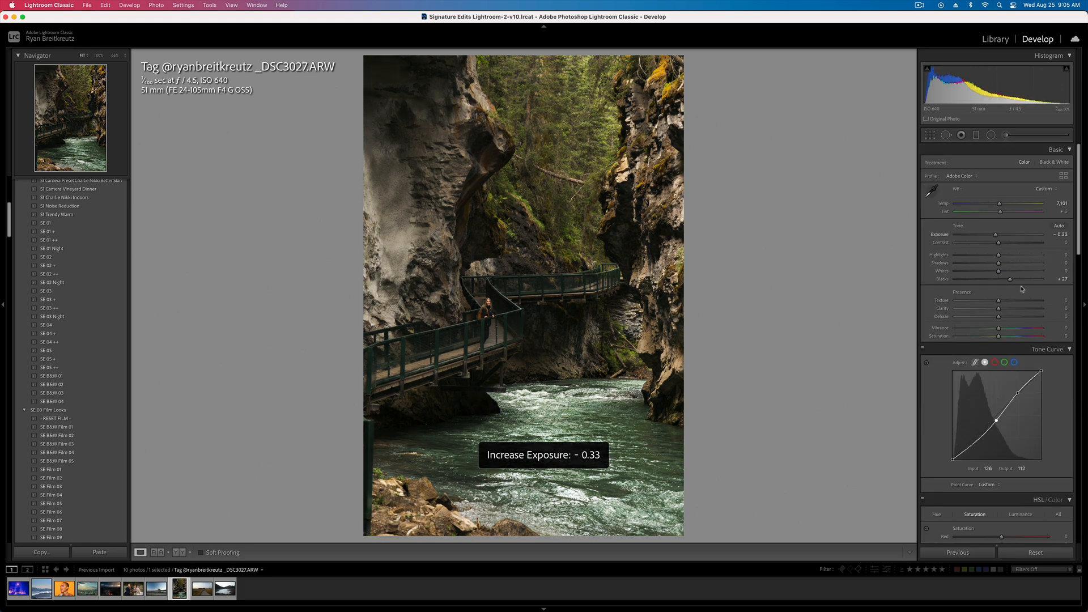
scroll(1009, 304, down, 1)
click(1008, 252)
mouse_move(1009, 255)
mouse_down()
mouse_move(1027, 253)
mouse_move(1011, 267)
mouse_move(1026, 268)
mouse_move(1001, 270)
mouse_up()
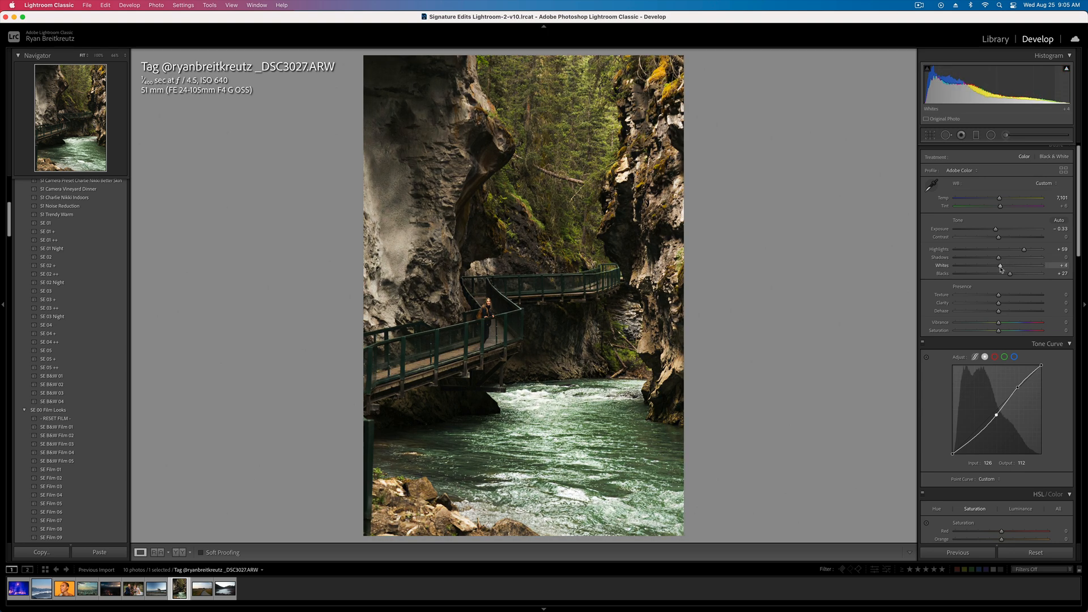
- Brush a new adjustment mask over the woman on the walkway and reset its effects
click(477, 308)
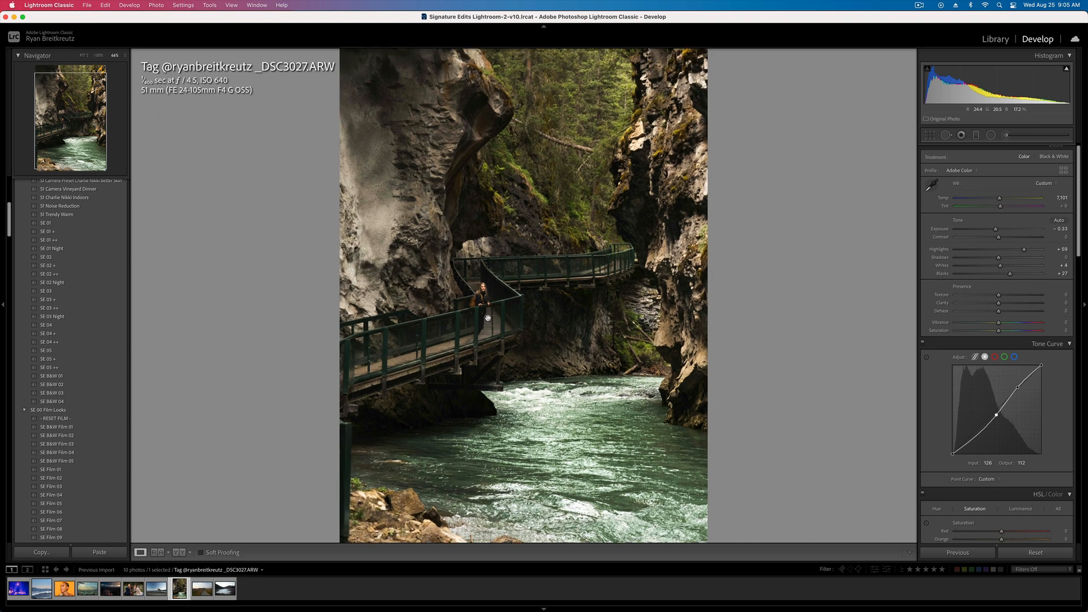
key(super+equal)
key(super+equal)
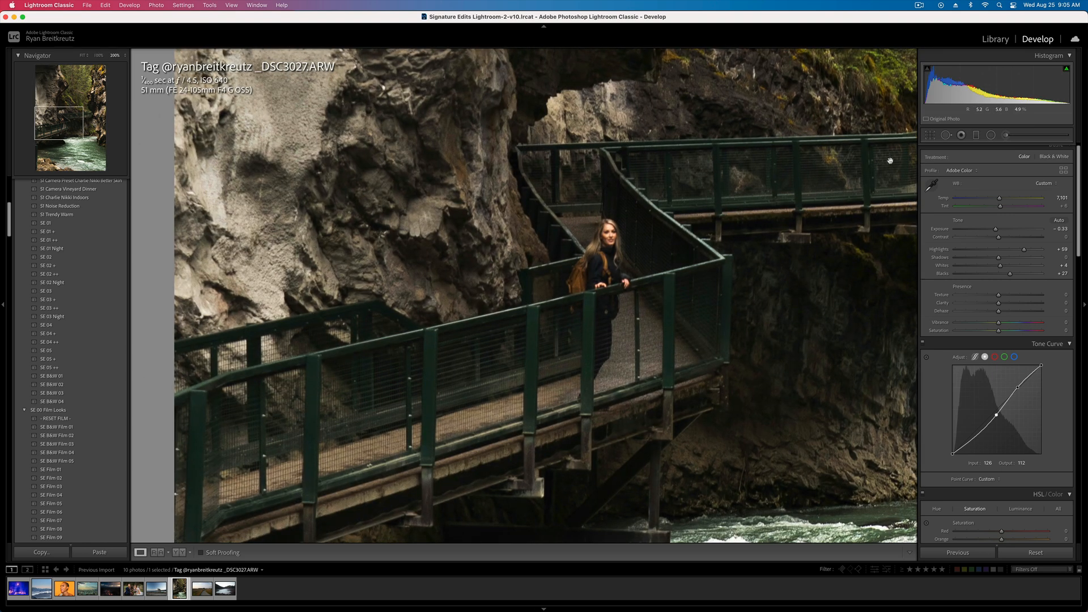
click(1006, 135)
scroll(607, 323, down, 5)
drag(610, 242, 601, 330)
double_click(932, 164)
- Set the woman mask's texture to 44, clarity to 29, dehaze to 10, sharpness to 76, contrast to −23 and highlights to −31
mouse_move(999, 249)
mouse_down()
mouse_move(1019, 249)
mouse_move(1010, 268)
mouse_up()
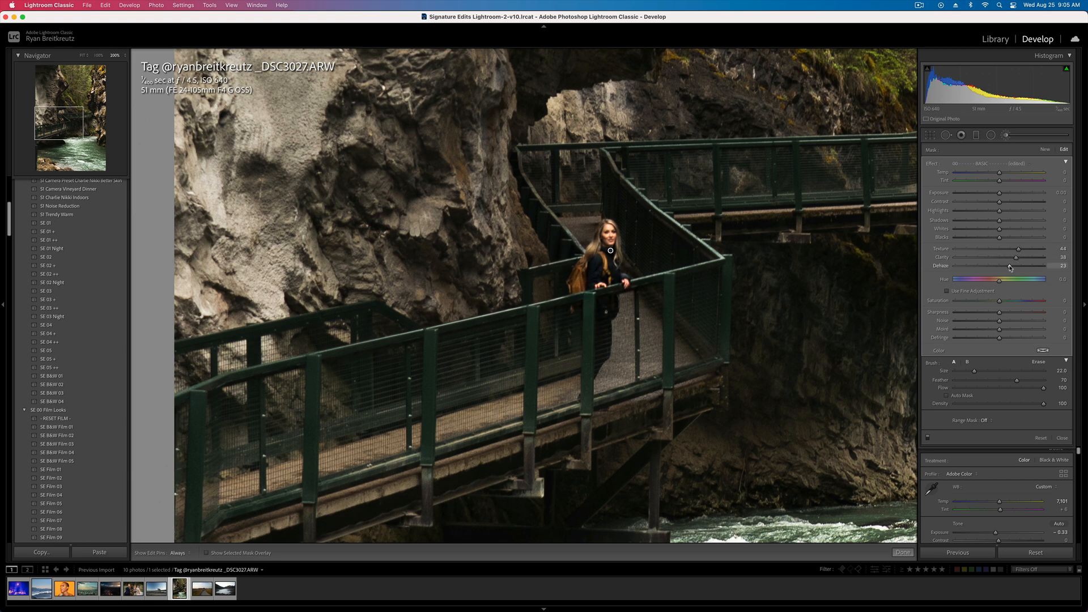
drag(999, 313, 1014, 314)
drag(987, 203, 987, 215)
key(z)
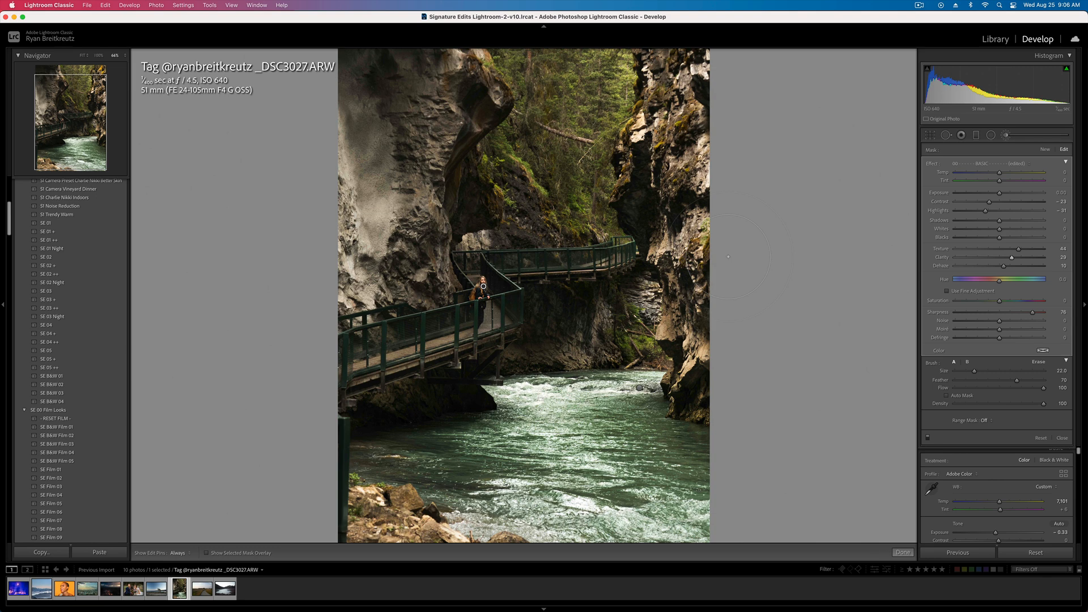
key(k)
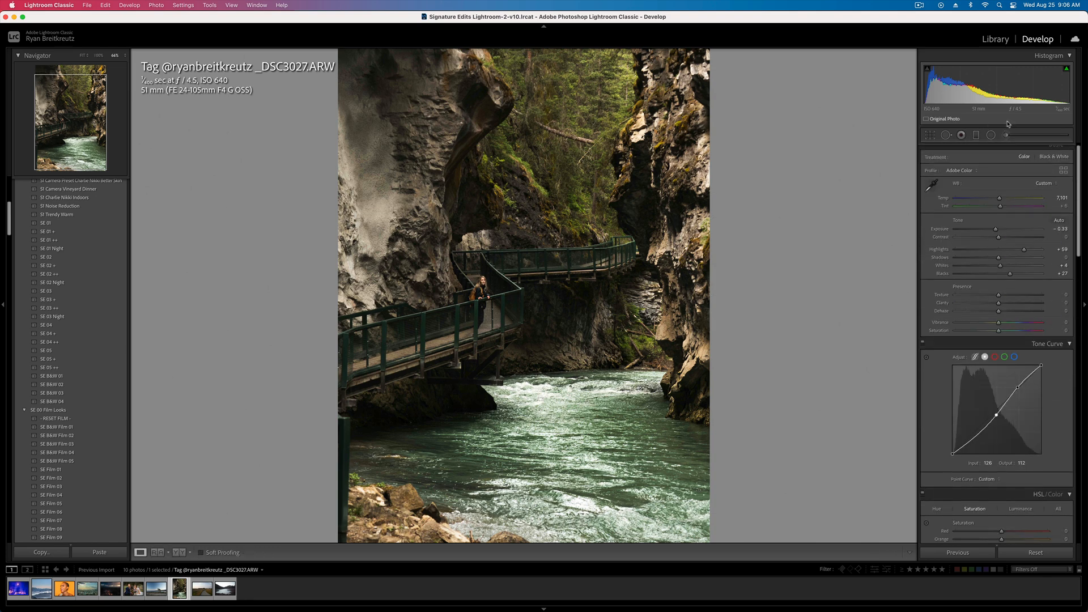
- Add a radial mask centered on the woman, reset its effects and set its contrast to −100
click(991, 135)
mouse_move(481, 305)
mouse_down()
mouse_move(300, 340)
mouse_move(291, 299)
mouse_move(316, 303)
mouse_up()
key(alt)
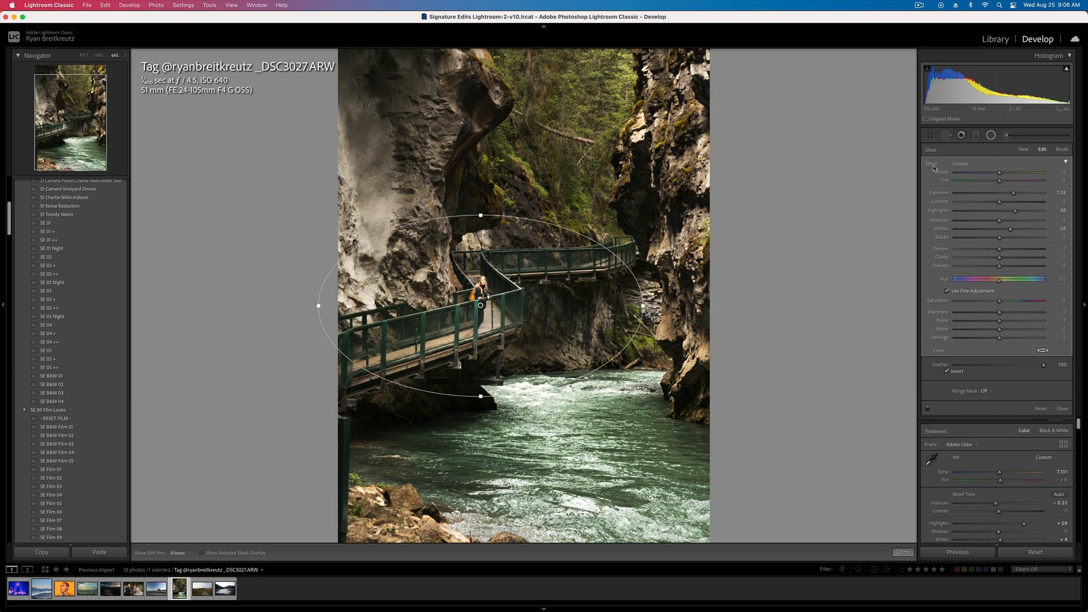
alt+click(935, 166)
drag(981, 203, 944, 203)
mouse_move(450, 311)
mouse_down()
mouse_move(318, 255)
mouse_move(164, 233)
mouse_move(292, 244)
mouse_move(461, 293)
mouse_move(451, 299)
mouse_up()
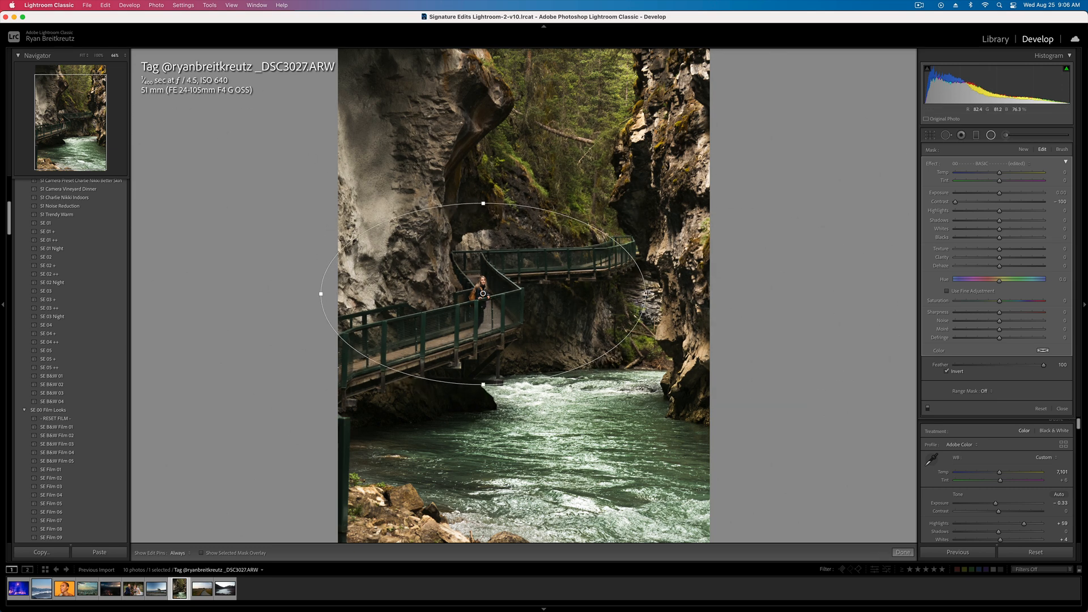
key(Return)
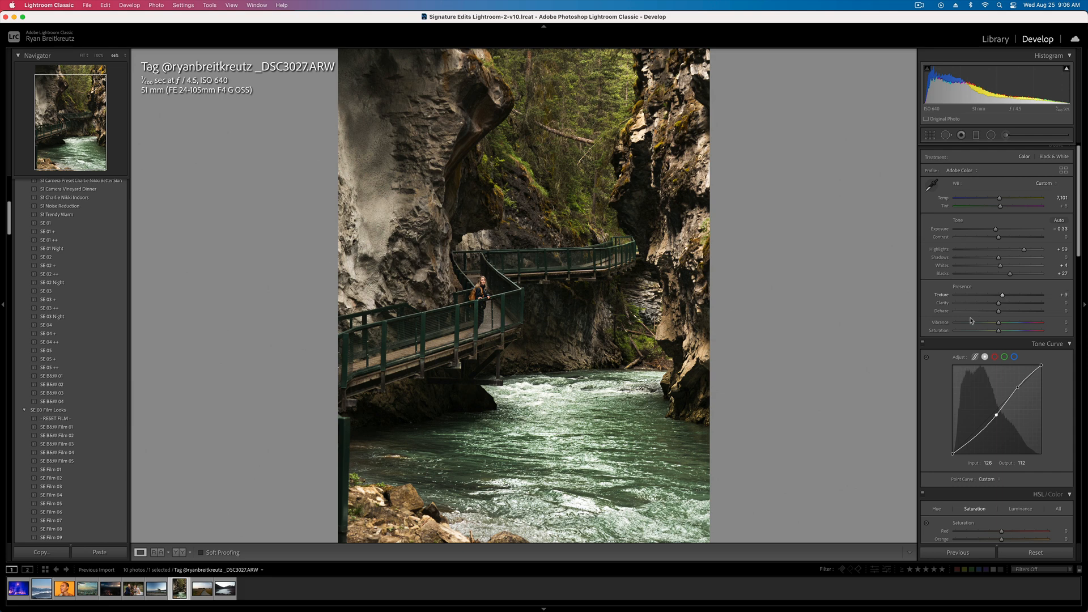
- Compare the photo with its original, brush a new mask over the forest between the cliffs, and reset the mask's effects
key(backslash)
key(backslash)
click(1006, 136)
mouse_move(515, 87)
mouse_down()
mouse_move(544, 56)
mouse_move(567, 125)
mouse_move(538, 204)
mouse_move(543, 65)
mouse_up()
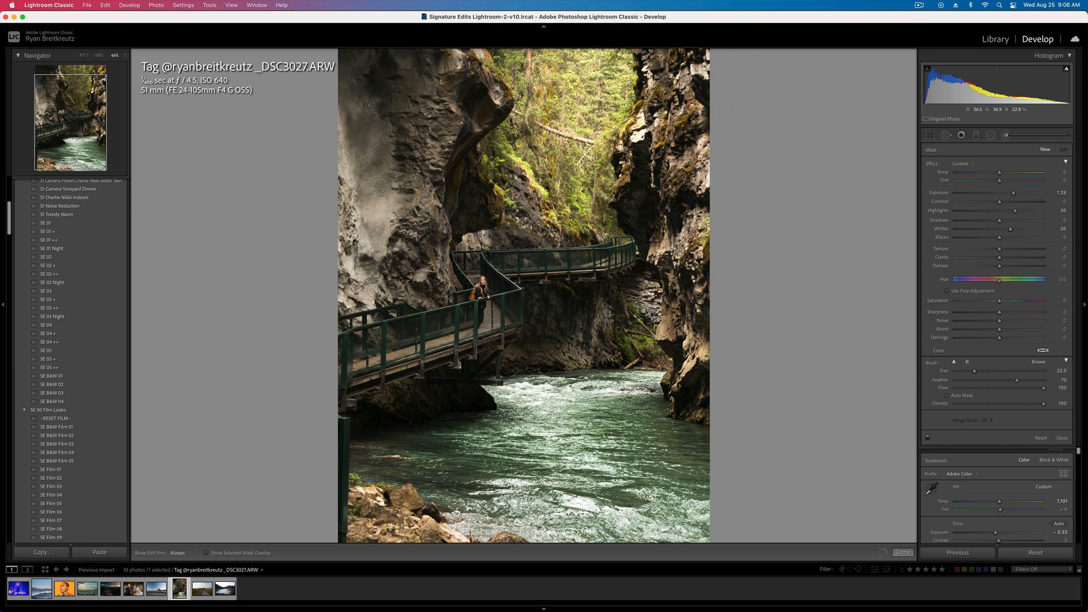
alt+click(932, 165)
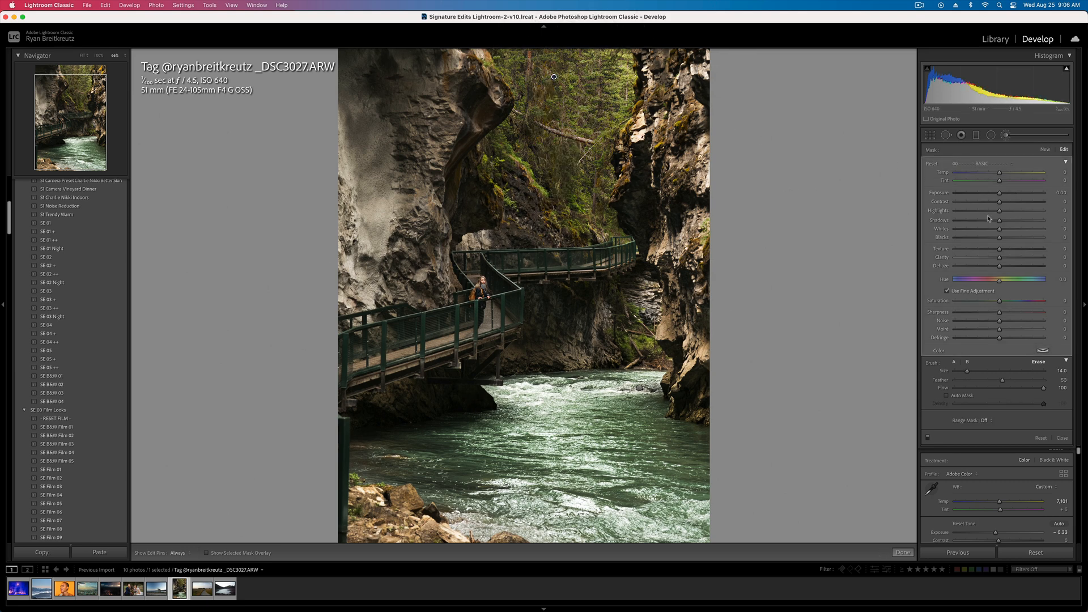
- Set the forest mask's contrast to 26, texture to 15, dehaze to 17 and whites to 69
drag(1000, 202, 1011, 202)
drag(1000, 249, 1007, 267)
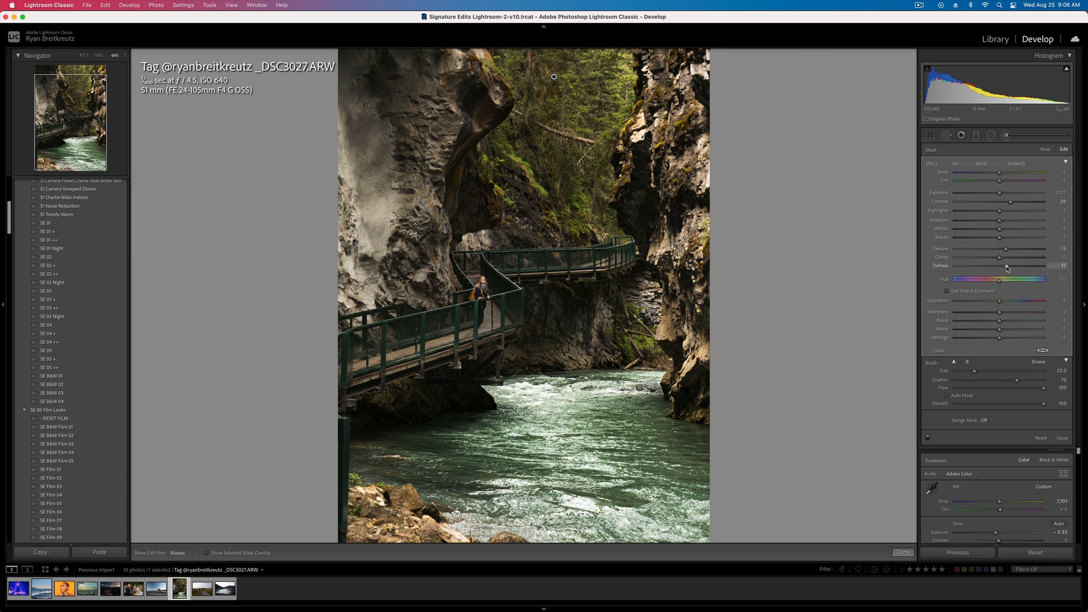
drag(1000, 229, 1041, 233)
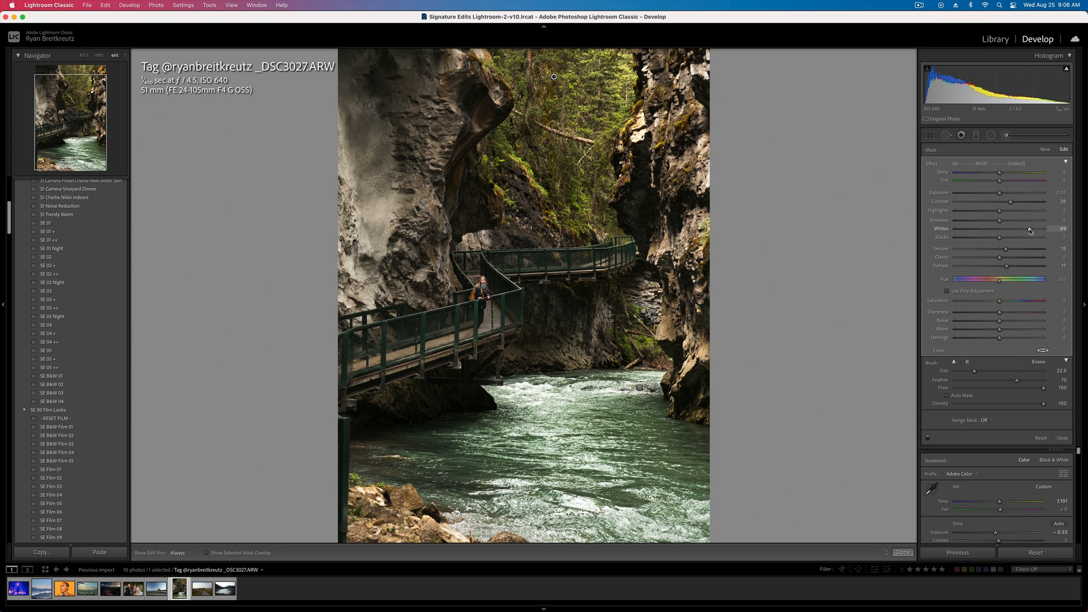
key(k)
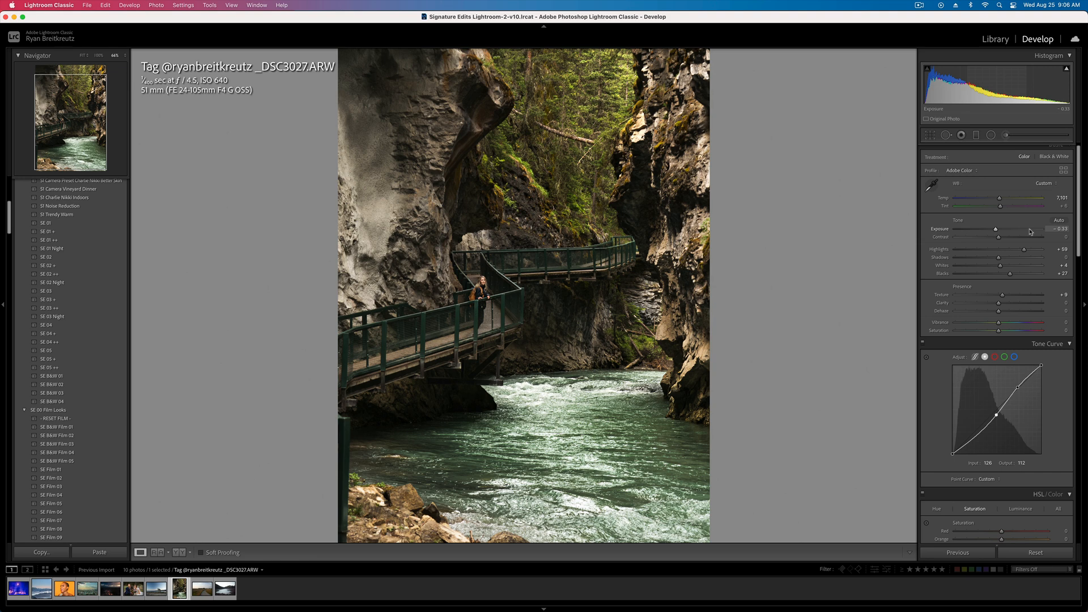
- Open the gravel road photo, DSC_0057.NEF, brush an adjustment mask over the sky and reset its effects
key(Right)
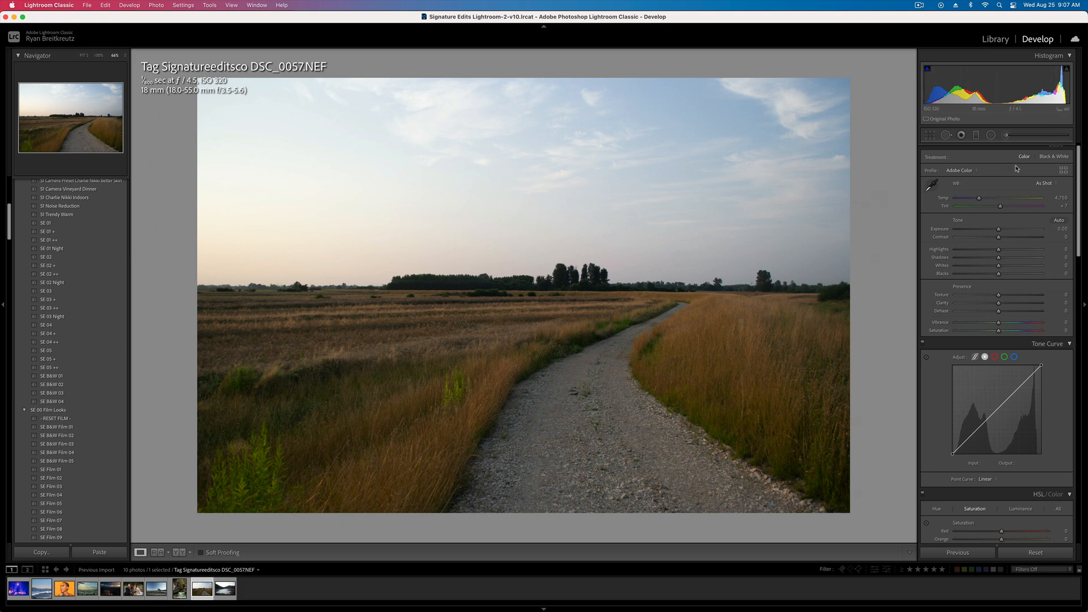
click(1009, 135)
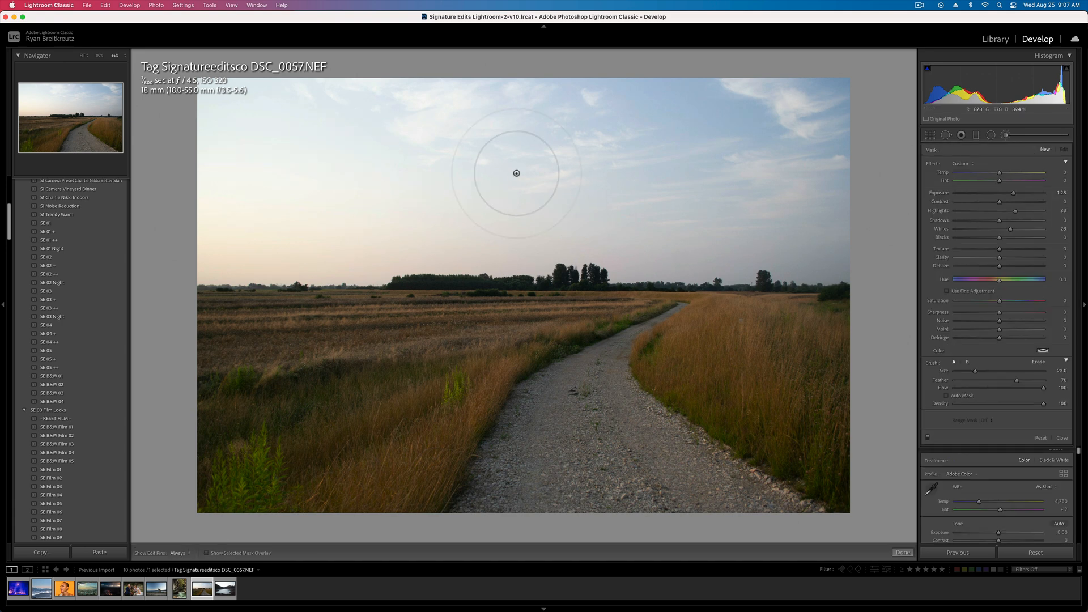
mouse_move(600, 141)
mouse_down()
mouse_move(399, 72)
mouse_move(671, 68)
mouse_move(598, 110)
mouse_move(733, 204)
mouse_move(203, 186)
mouse_move(389, 206)
mouse_move(828, 195)
mouse_up()
key(alt)
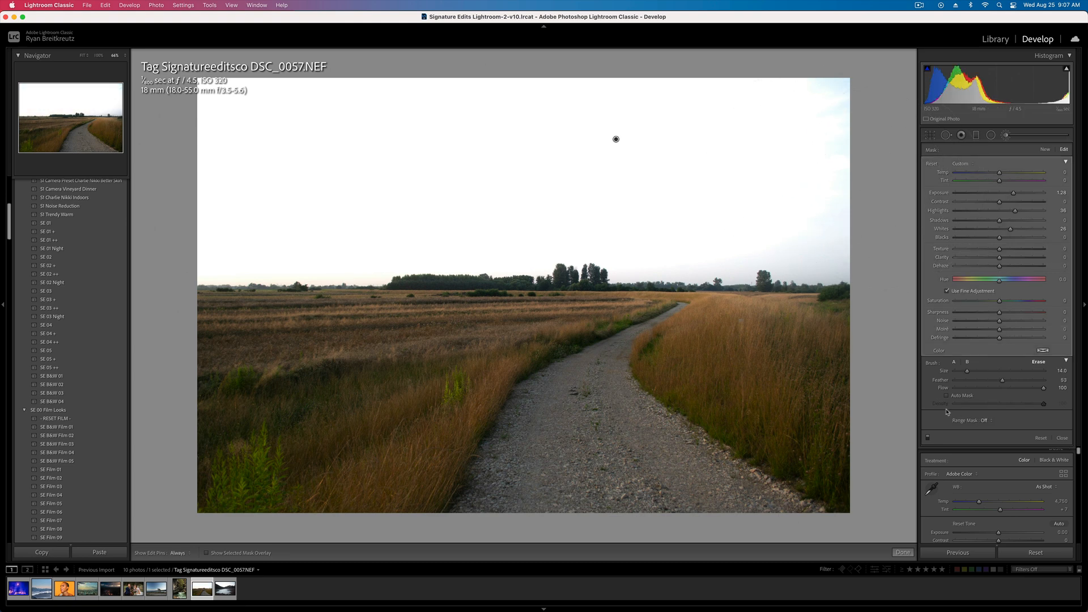
alt+click(932, 163)
- Restrict the sky mask with a luminance range of 73/100, checking its coverage with the mask overlay
click(986, 421)
click(995, 439)
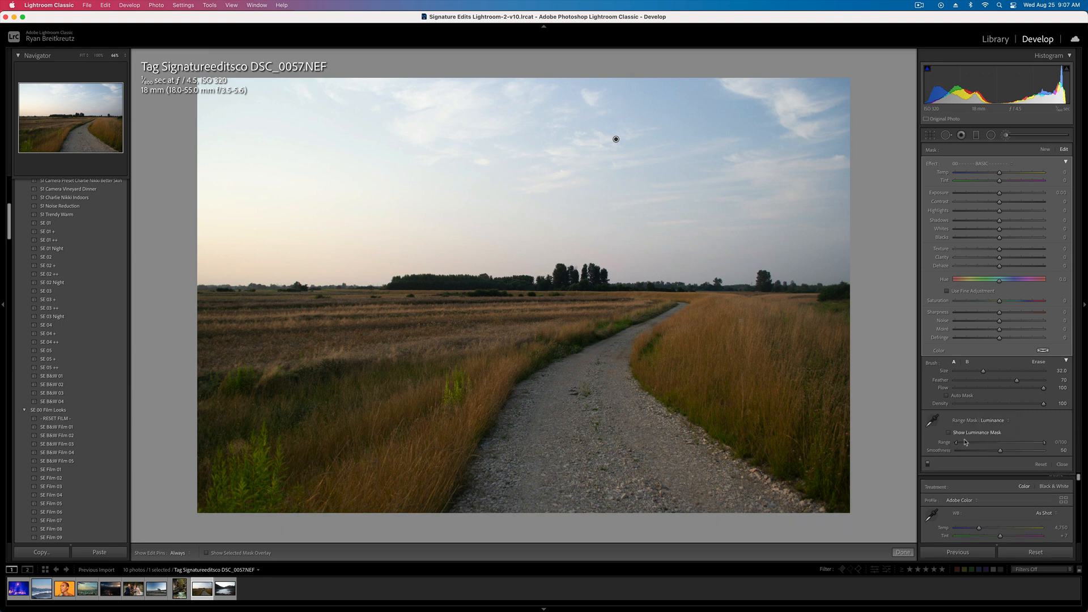
key(o)
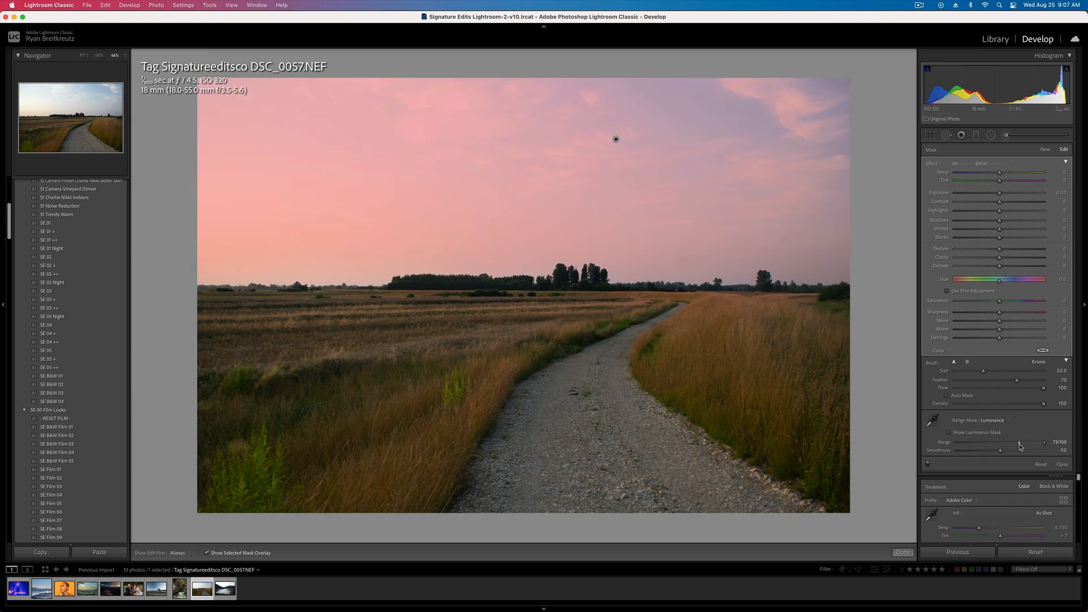
key(o)
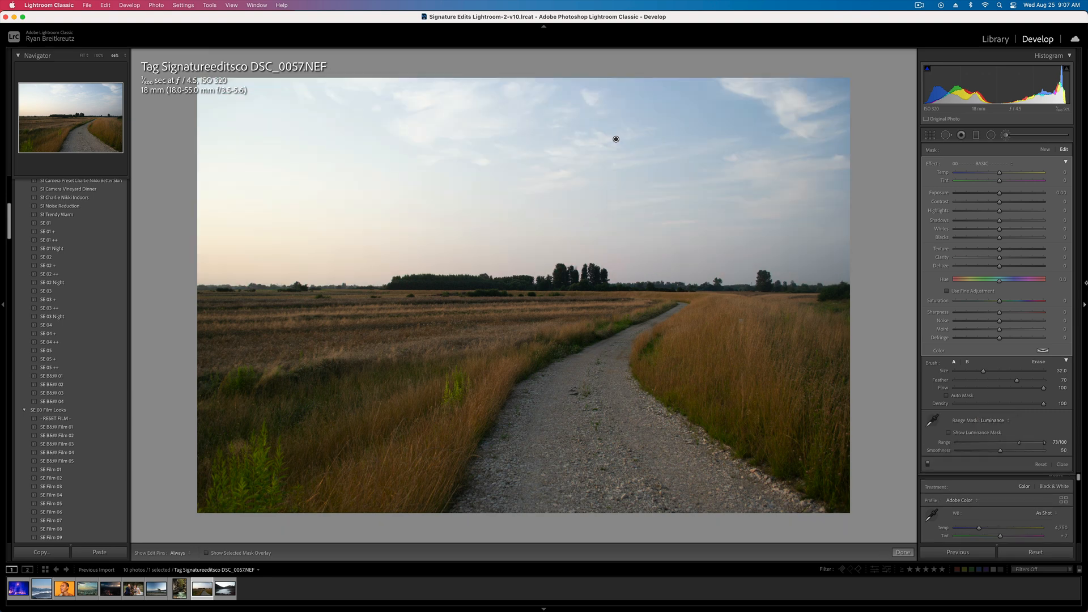
- Set the sky mask's temperature to −25, contrast to 42, shadows and blacks to −100, and clarity and dehaze to 21
mouse_move(992, 175)
mouse_down()
mouse_move(976, 174)
mouse_move(988, 174)
mouse_up()
mouse_move(1009, 266)
mouse_down()
mouse_move(1027, 267)
mouse_move(1008, 267)
mouse_up()
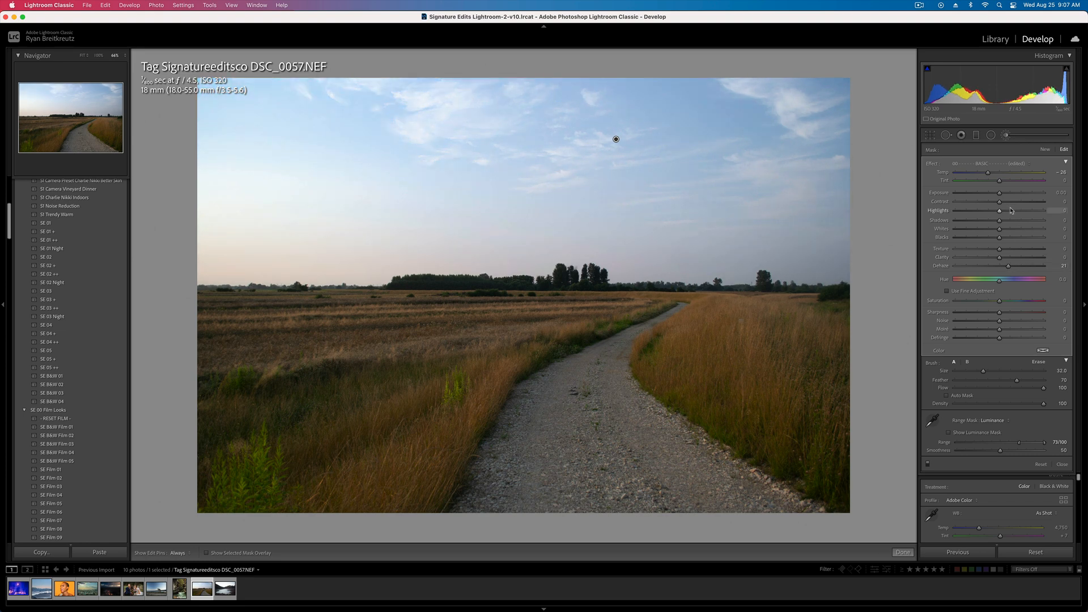
drag(1011, 202, 941, 242)
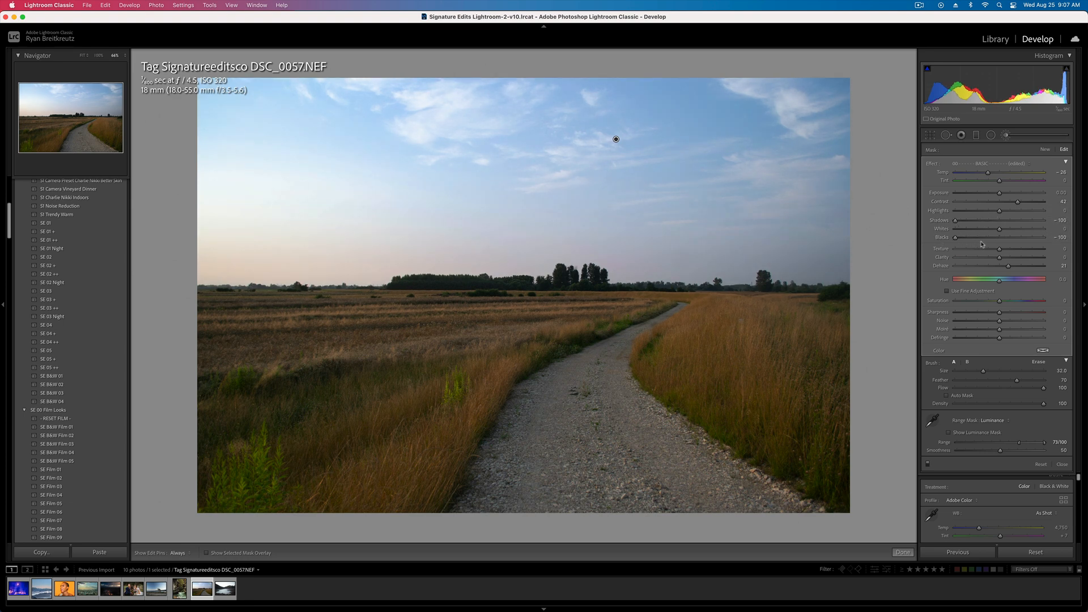
mouse_move(1008, 259)
mouse_down()
mouse_move(1034, 259)
mouse_move(1009, 258)
mouse_up()
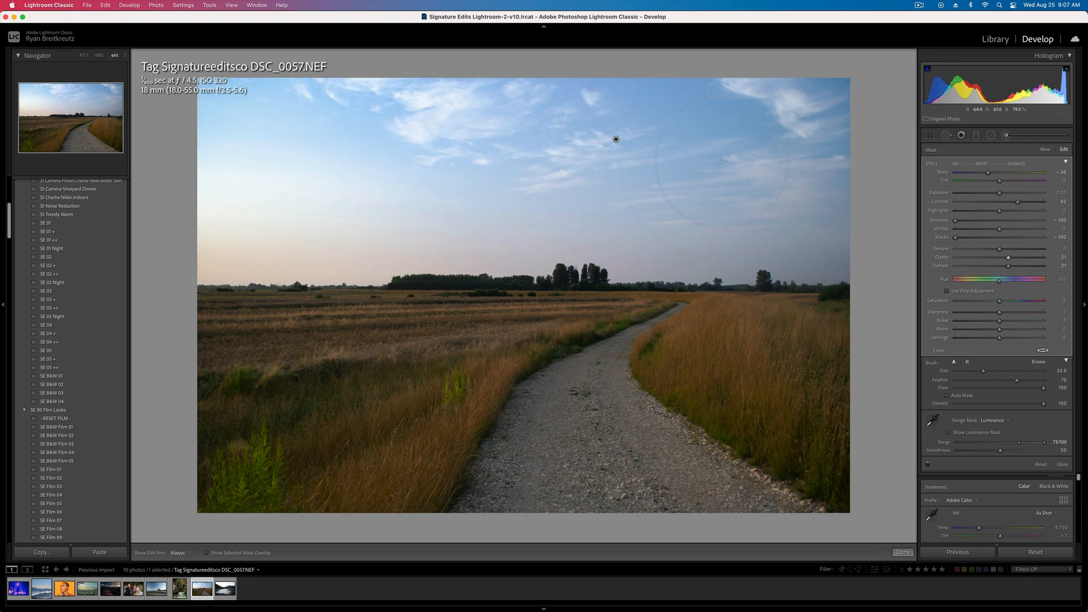
mouse_move(999, 192)
mouse_down()
mouse_move(986, 194)
mouse_move(1007, 191)
mouse_up()
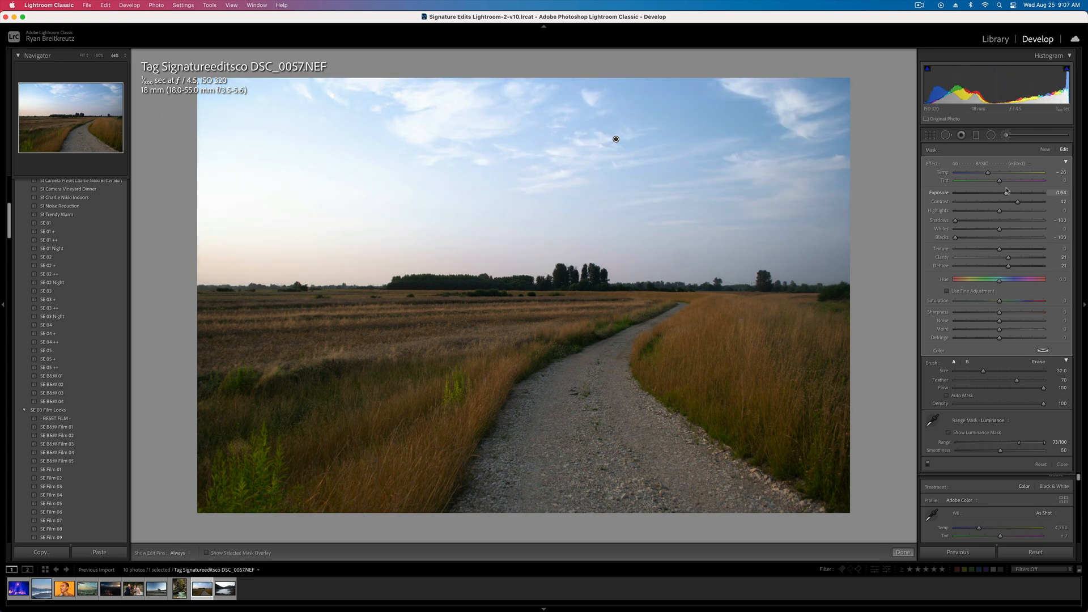
double_click(1007, 191)
- Duplicate the sky mask and reset the effects of the duplicate
right_click(616, 140)
click(622, 142)
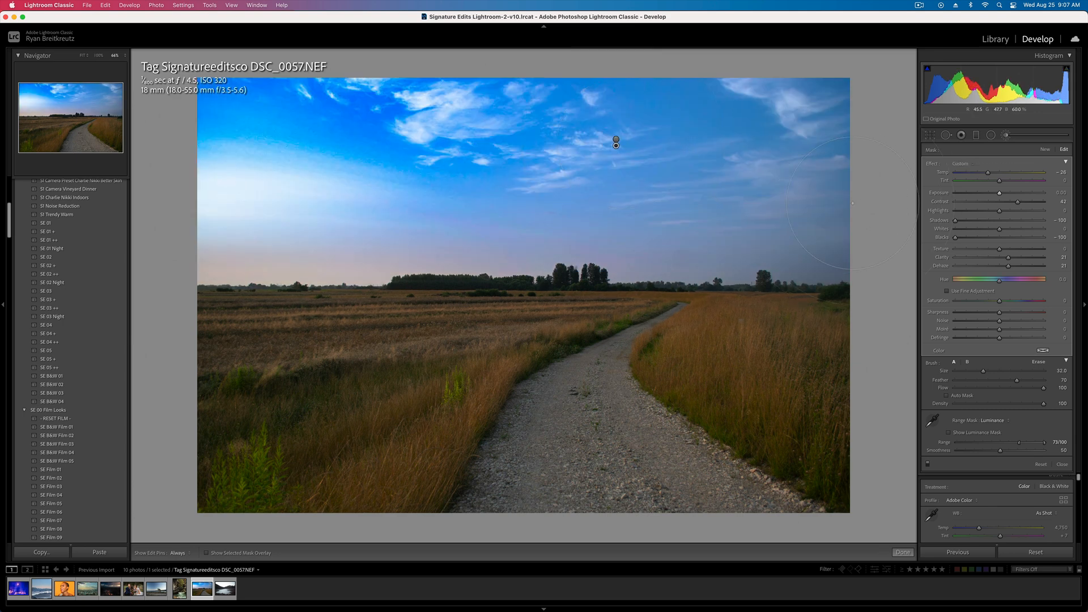
double_click(933, 164)
- Set the duplicate sky mask's temperature to −17, contrast to 27 and highlights to 3
click(993, 172)
click(1011, 202)
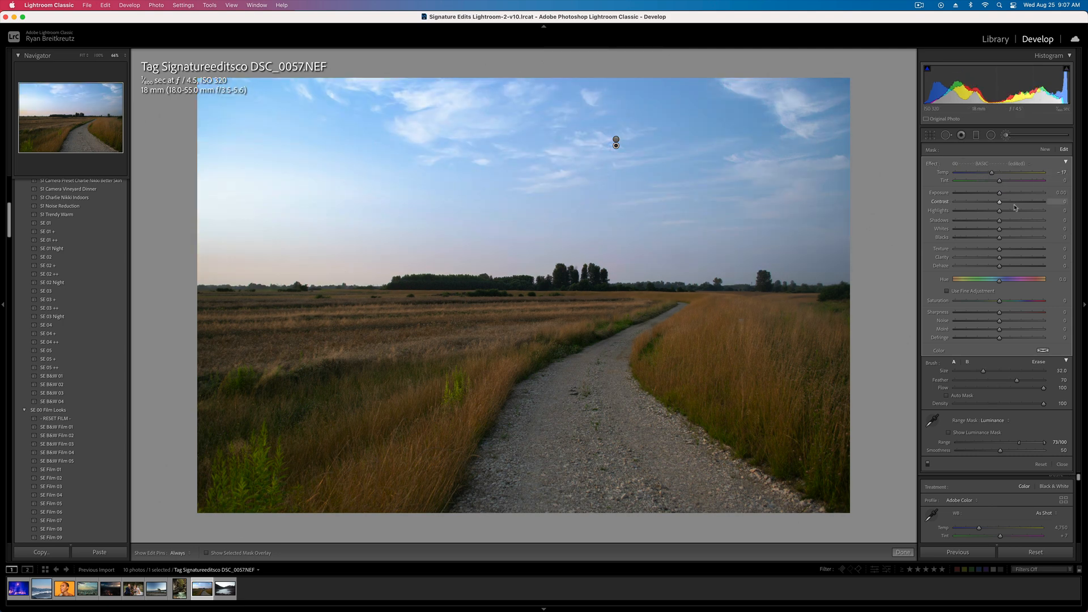
click(985, 213)
mouse_move(997, 215)
mouse_down()
mouse_move(987, 222)
mouse_move(1008, 218)
mouse_up()
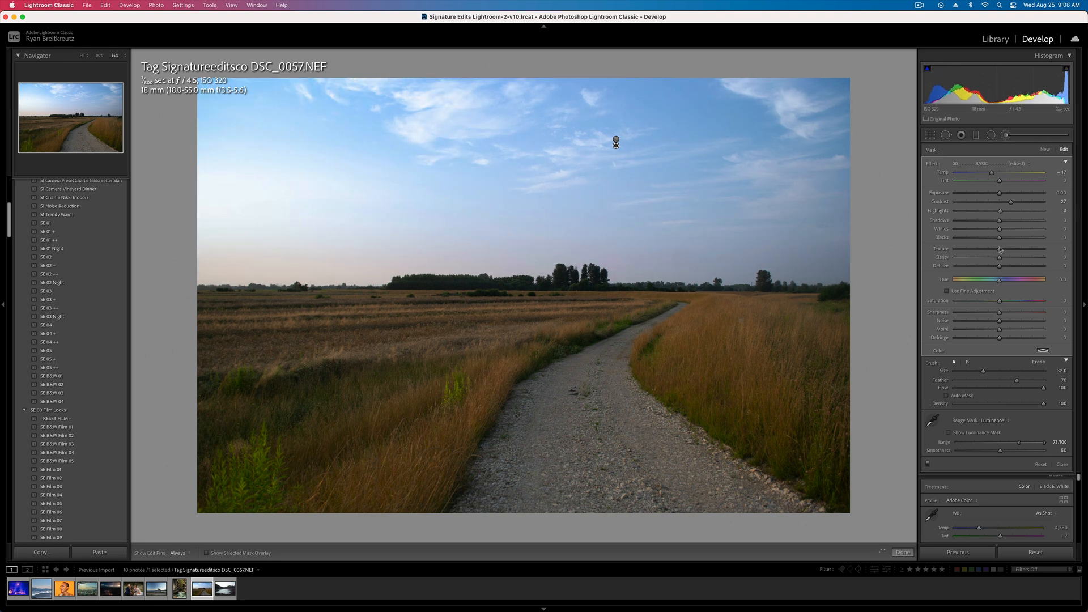
- Set the duplicate sky mask's dehaze to 3, hue to 4.0 and tint to 12
click(1009, 266)
mouse_move(1010, 268)
mouse_down()
mouse_move(1015, 283)
mouse_move(1003, 283)
mouse_up()
double_click(1003, 282)
click(1004, 282)
drag(1011, 183, 1005, 183)
- Set the duplicate sky mask's whites to 9 and blacks to −20, and finish the mask editing
click(1008, 229)
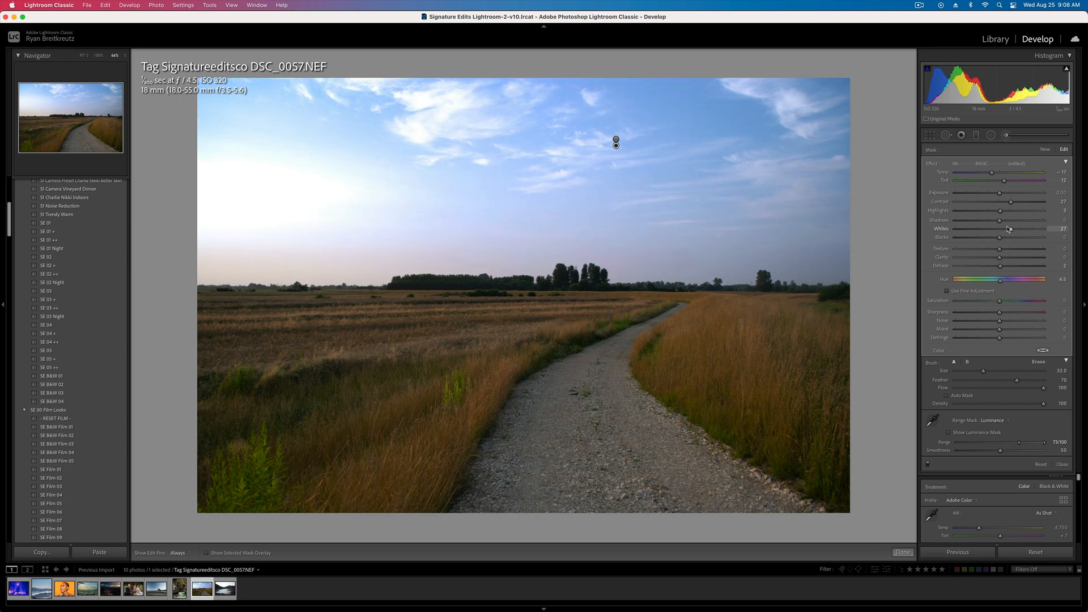
mouse_move(1008, 229)
mouse_down()
mouse_move(942, 239)
mouse_move(992, 243)
mouse_up()
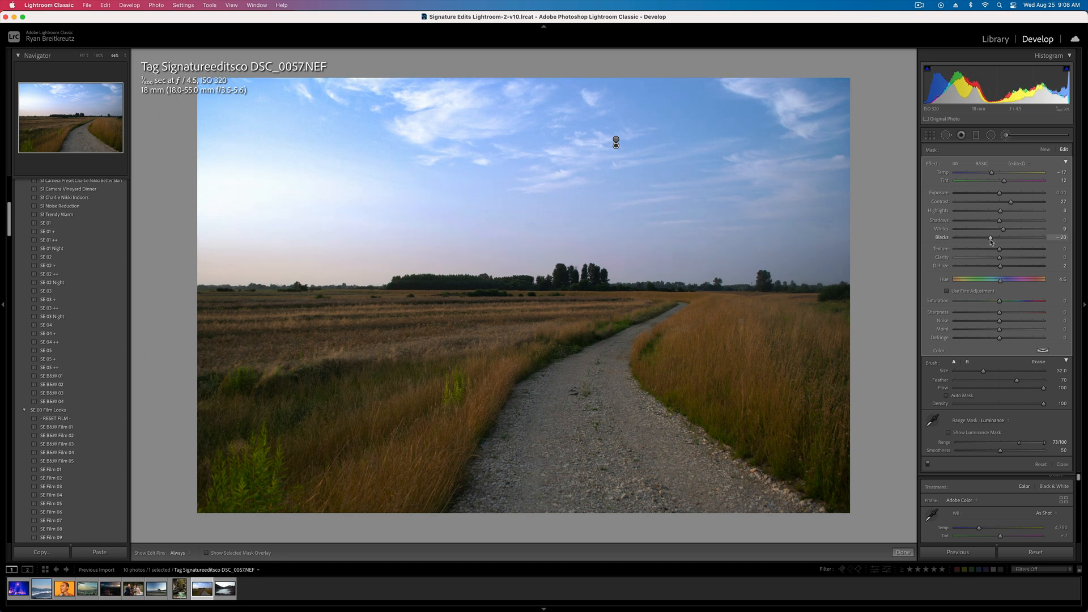
drag(1028, 204, 1053, 206)
key(k)
- Set the purple saturation to −2 and the blue hue to +9, and compare the photo with its original version
scroll(1023, 356, down, 5)
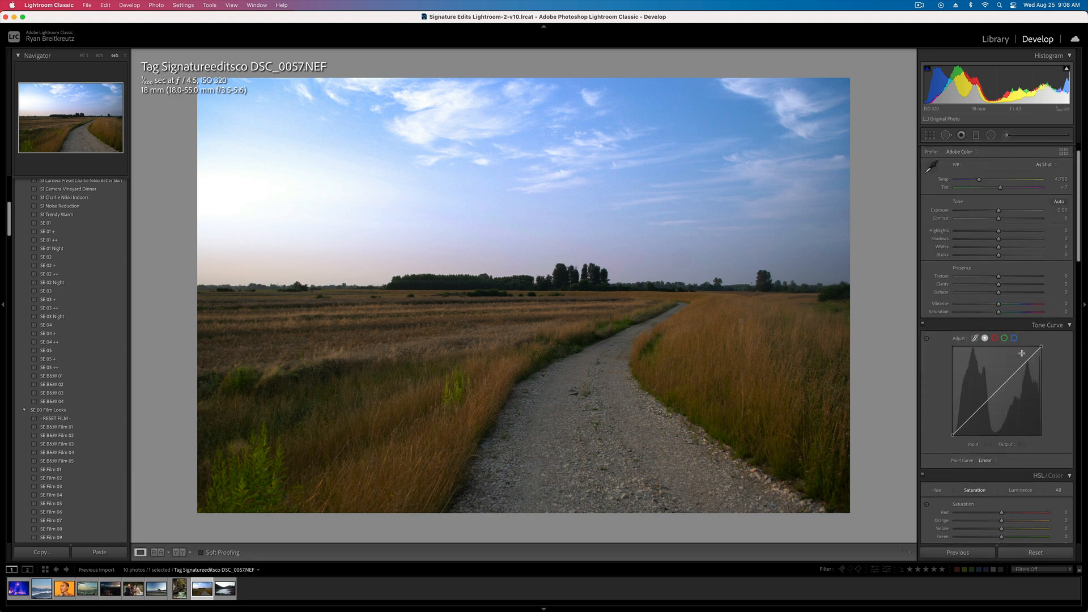
click(1020, 371)
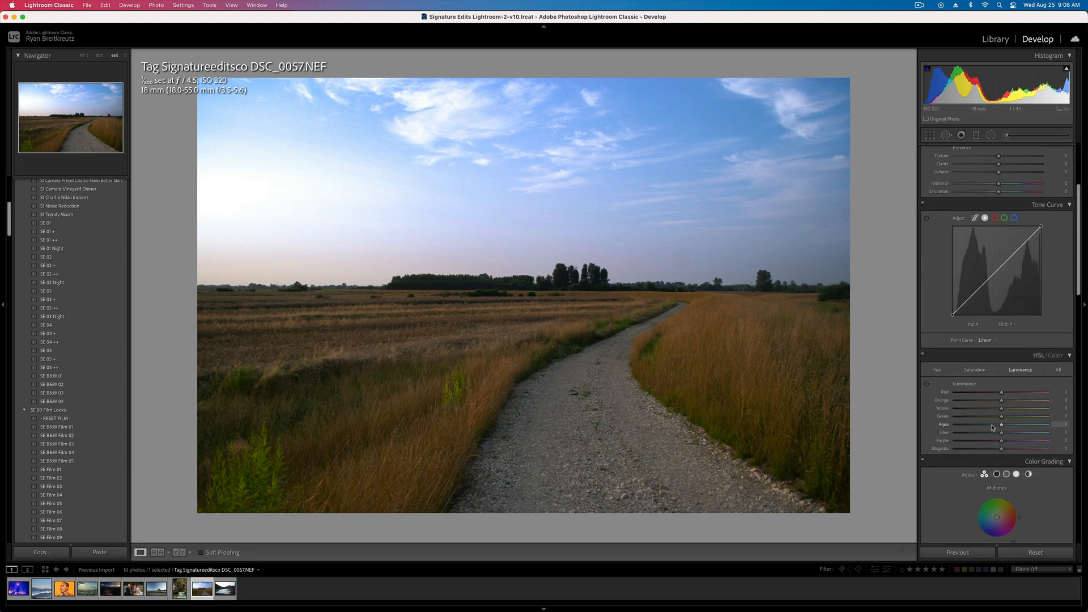
drag(989, 437, 1012, 444)
click(976, 370)
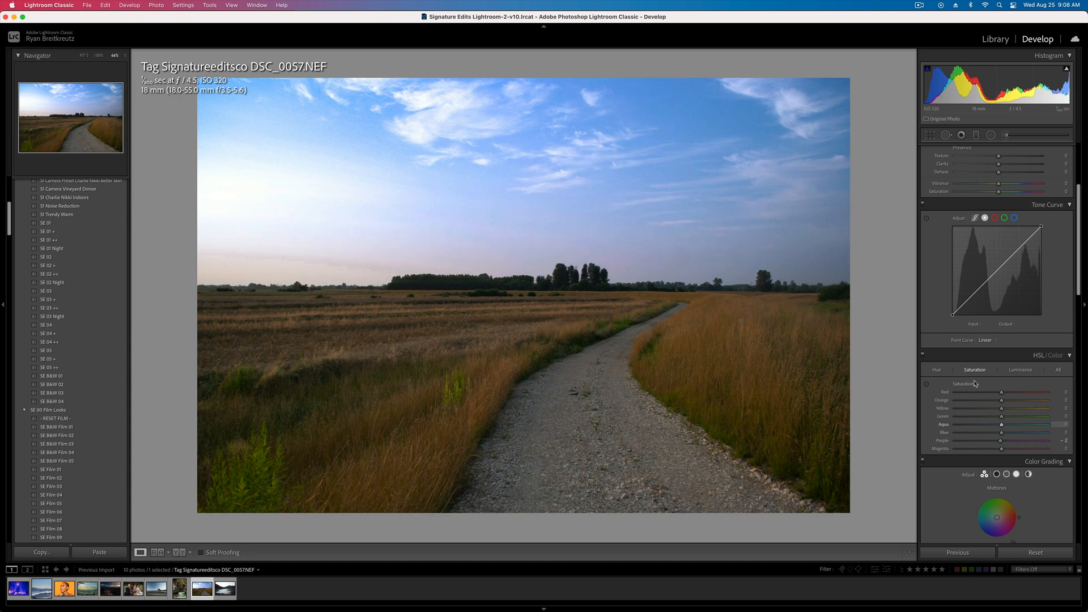
click(935, 370)
drag(1004, 436, 1008, 437)
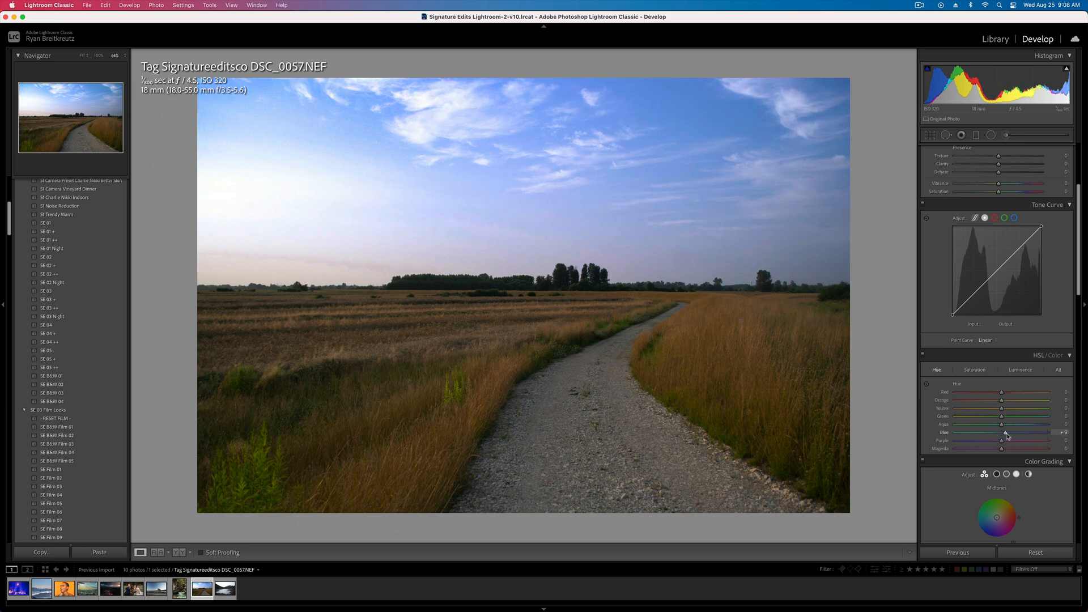
key(backslash)
key(backslash)
key(backslash)
key(backslash)
- Create a new brush mask and paint over the bright clouds across the sky
click(1006, 135)
scroll(558, 127, down, 3)
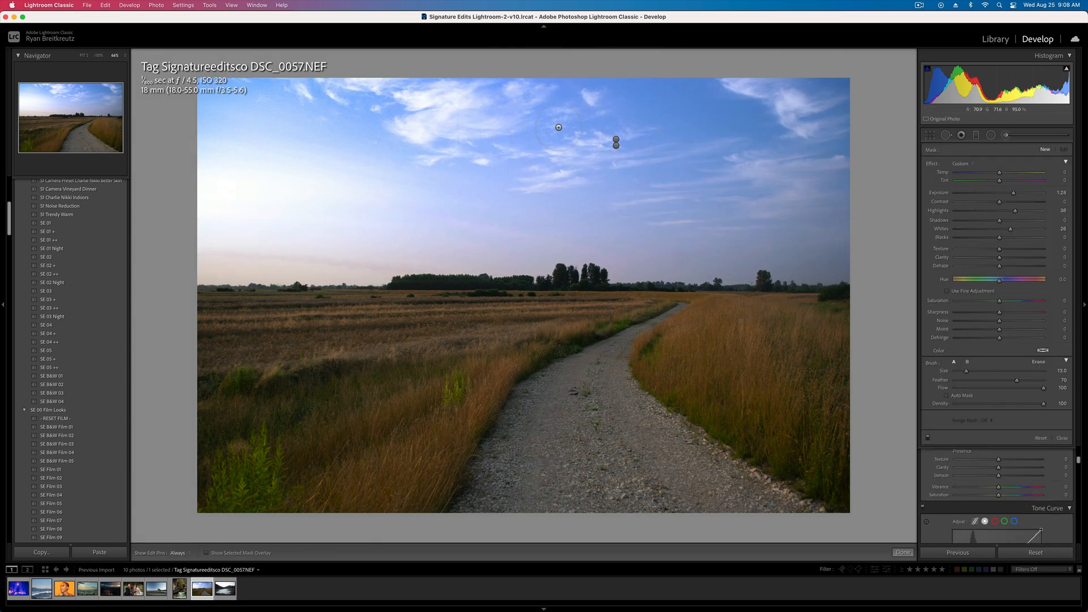
mouse_move(343, 83)
mouse_down()
mouse_move(460, 69)
mouse_move(431, 95)
mouse_move(465, 103)
mouse_move(425, 129)
mouse_move(493, 116)
mouse_move(517, 99)
mouse_move(476, 136)
mouse_up()
key(h)
mouse_move(527, 182)
mouse_down()
mouse_move(584, 151)
mouse_move(712, 145)
mouse_move(794, 180)
mouse_move(743, 209)
mouse_move(793, 176)
mouse_move(819, 127)
mouse_move(734, 94)
mouse_up()
key(h)
drag(562, 108, 554, 114)
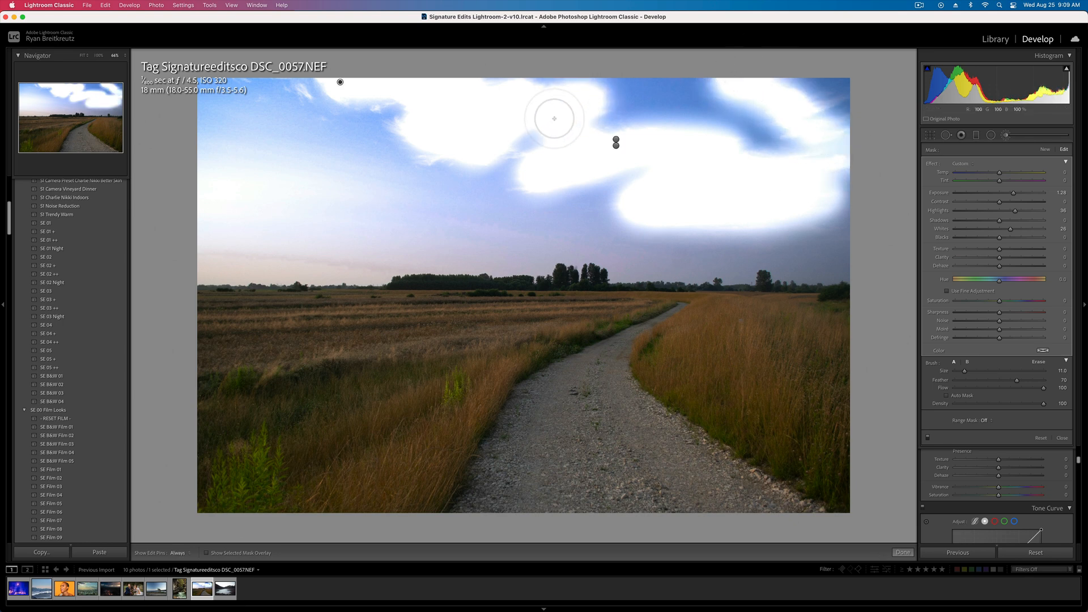
- Show the cloud mask's overlay and limit the mask to a luminance range of 95/100
key(o)
click(992, 422)
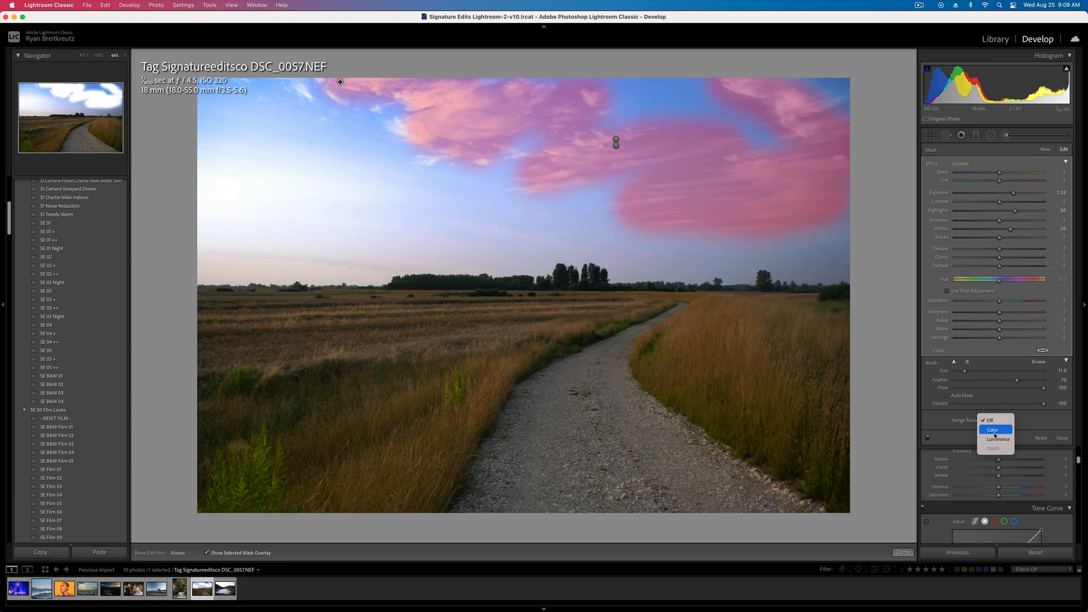
click(996, 439)
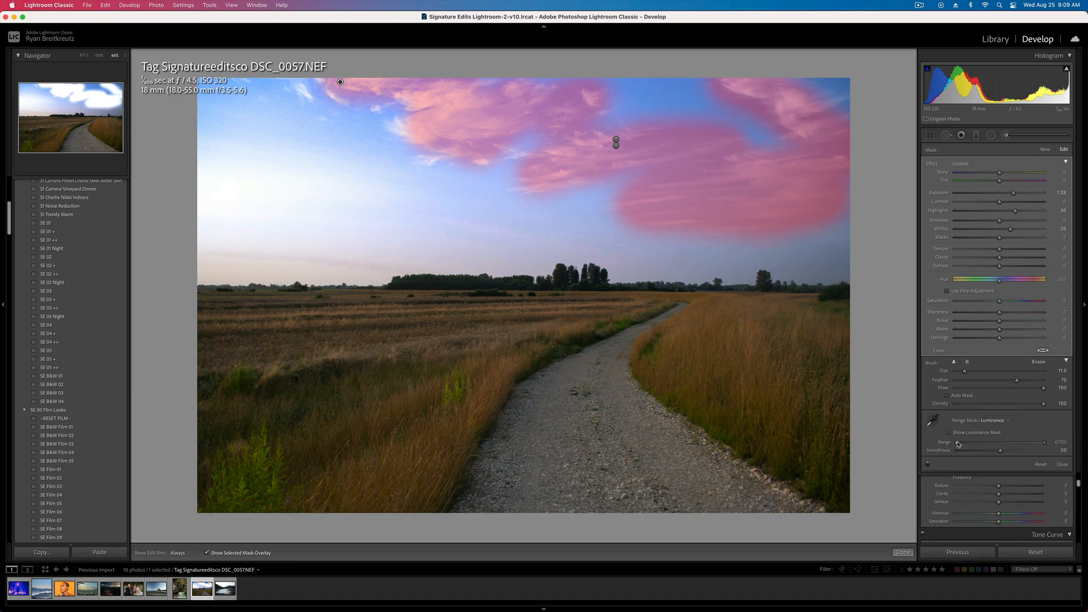
drag(1014, 444, 1045, 447)
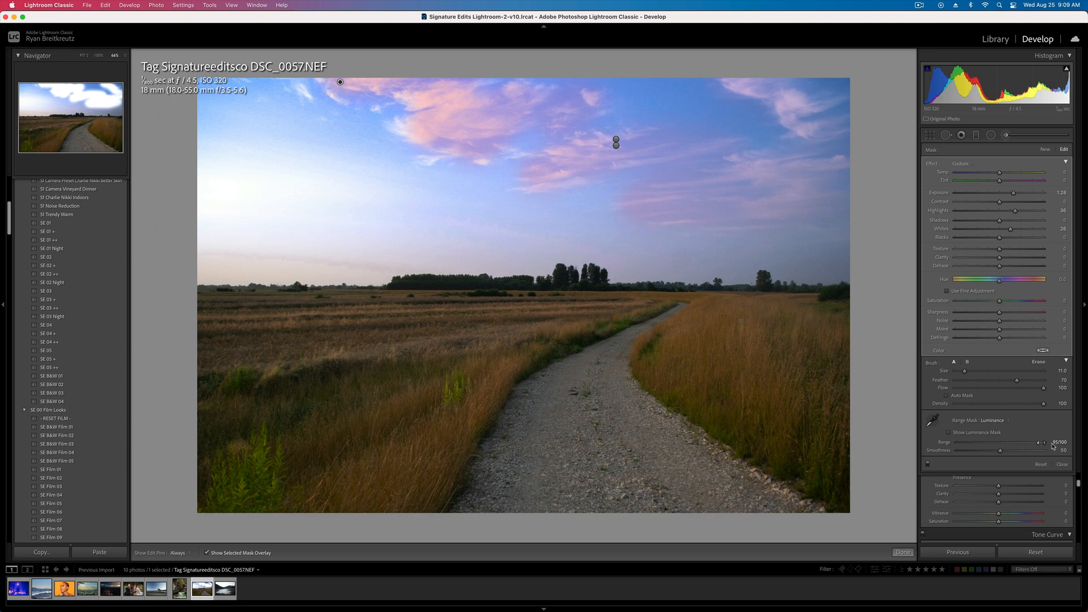
- Brush over the clouds near the sky's upper-left corner, set the luminance range smoothness to 23 and hide the mask overlay
key(h)
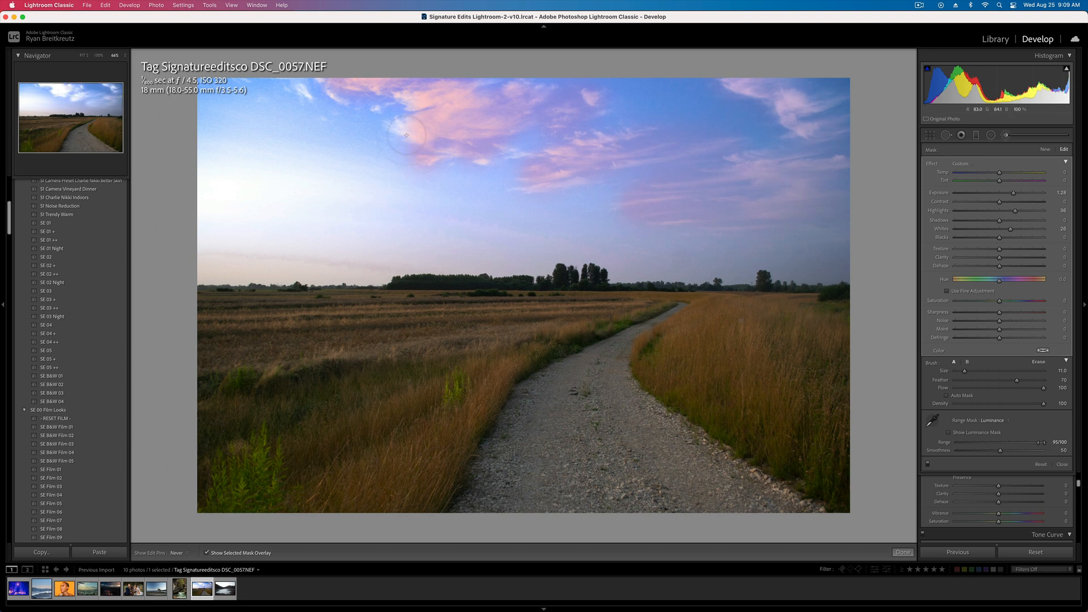
drag(360, 101, 292, 85)
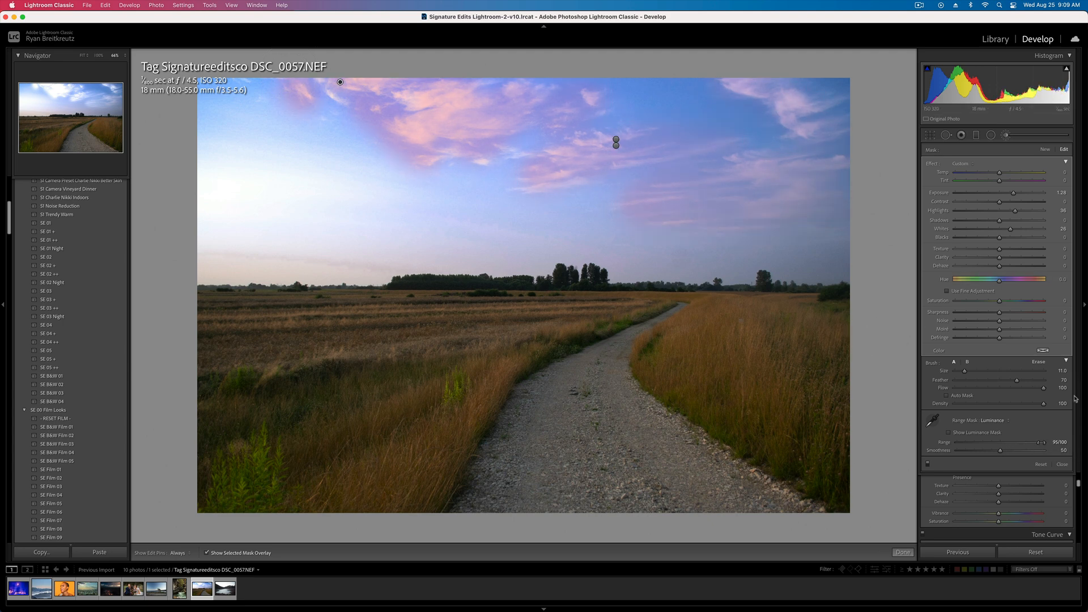
drag(987, 454, 977, 452)
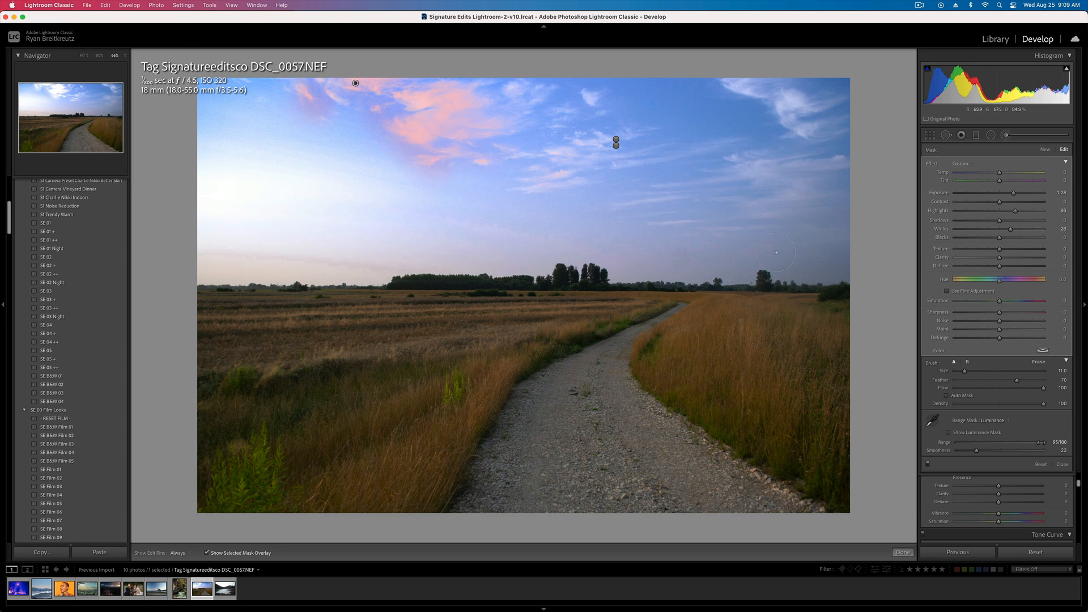
key(o)
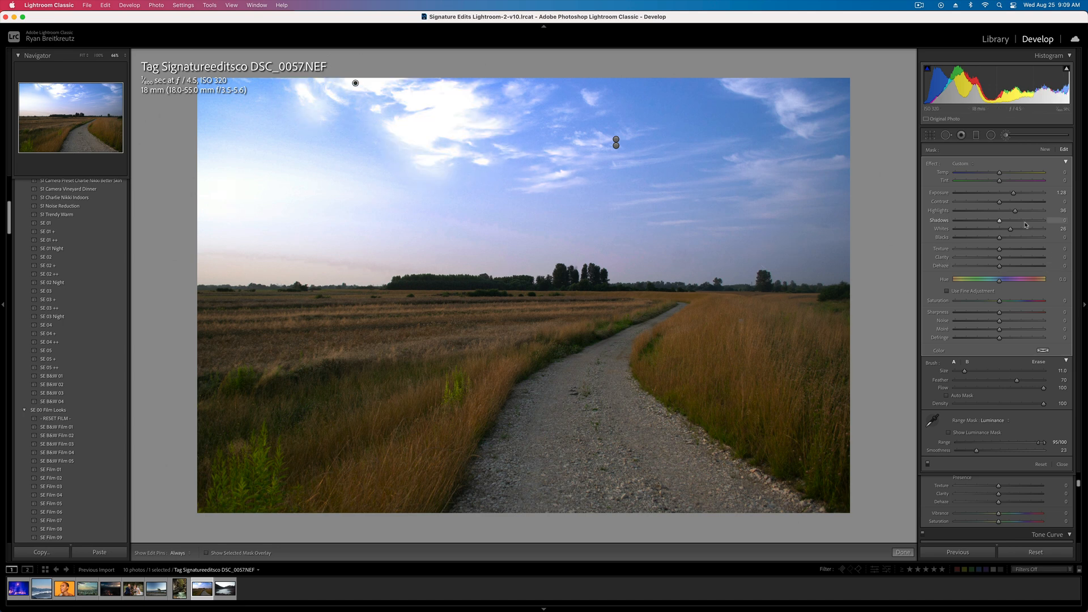
- Reset the cloud mask's effects and set its highlights to 49
alt+click(934, 164)
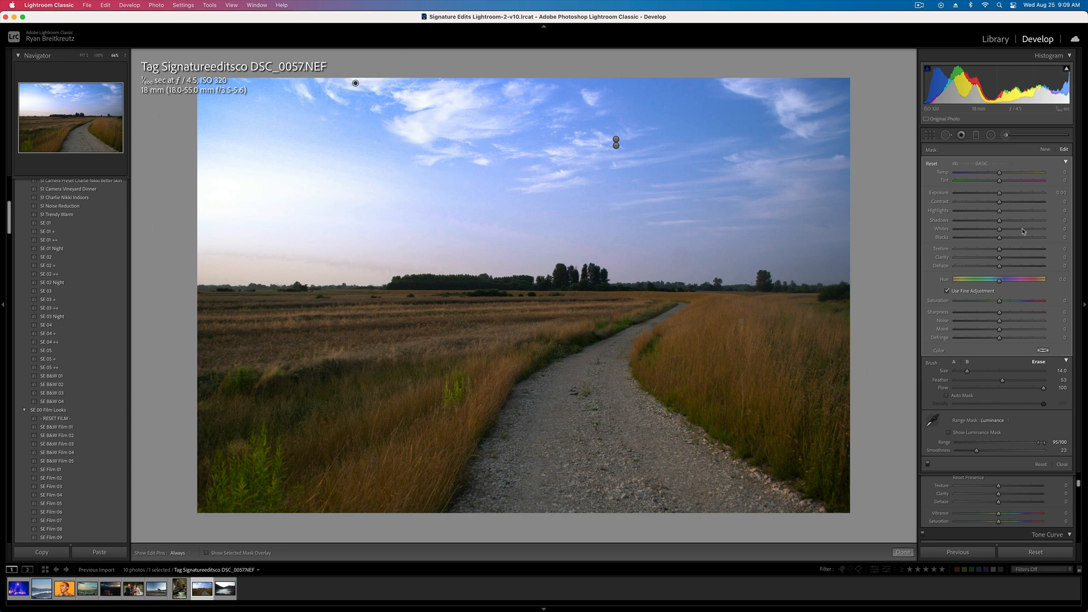
click(1016, 211)
drag(1047, 219, 1021, 216)
key(Delete)
key(super+z)
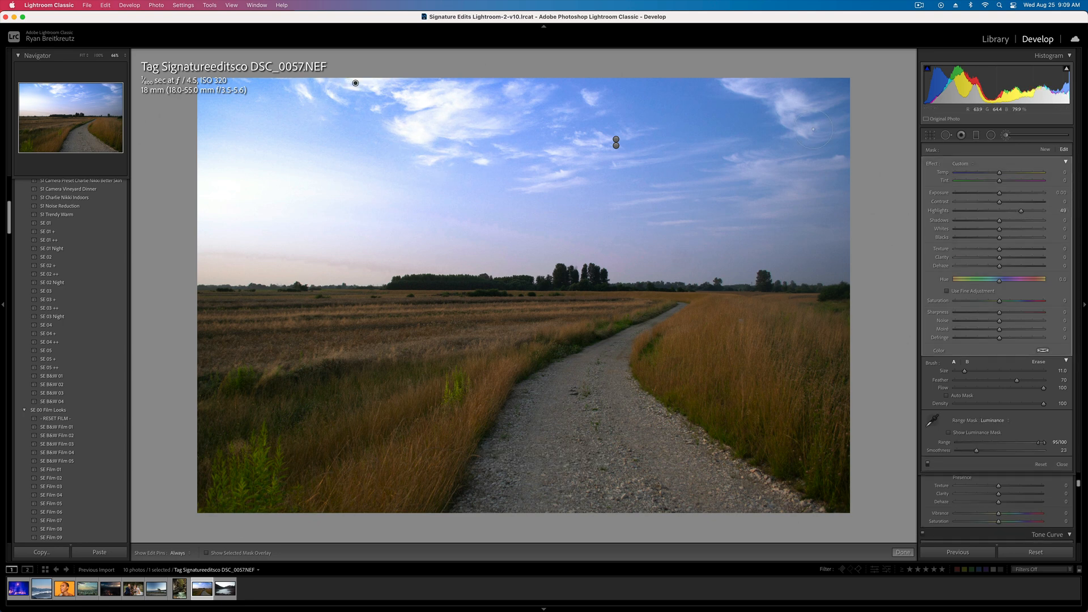
- Create another brush mask with highlights at 50 and paint over the clouds on the right side of the sky
click(1046, 150)
key(alt)
drag(1000, 211, 1021, 211)
scroll(736, 80, down, 5)
mouse_move(736, 82)
mouse_down()
mouse_move(783, 84)
mouse_move(774, 91)
mouse_move(816, 129)
mouse_move(838, 103)
mouse_move(808, 137)
mouse_move(840, 135)
mouse_up()
drag(741, 161, 825, 165)
mouse_move(752, 175)
mouse_down()
mouse_move(719, 177)
mouse_move(759, 169)
mouse_move(793, 175)
mouse_move(800, 189)
mouse_move(770, 216)
mouse_move(737, 200)
mouse_up()
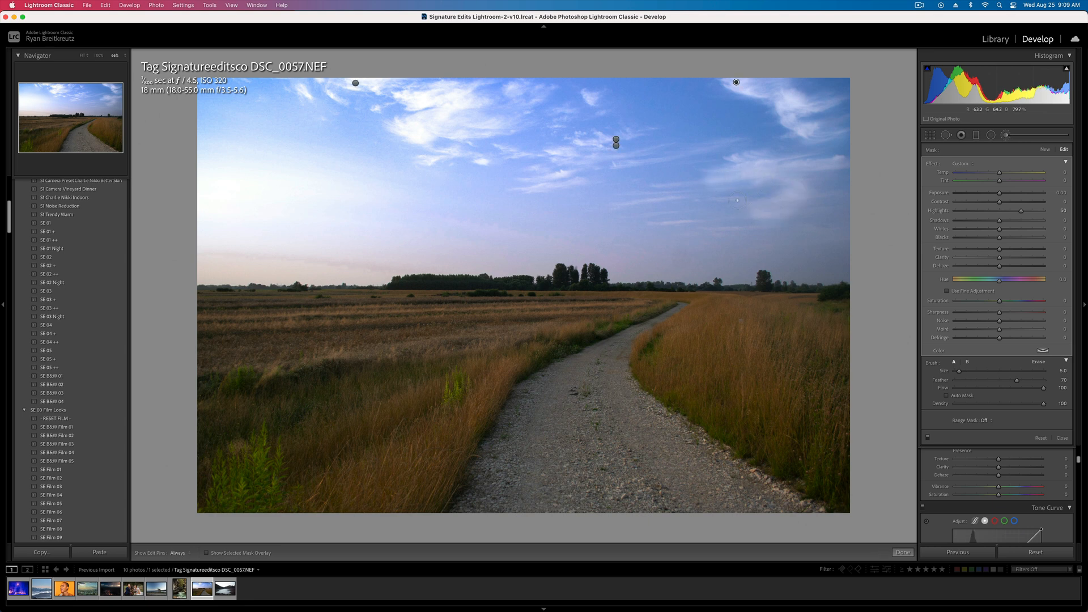
- Undo the last brush strokes on the right-hand clouds and set the brush's flow to 22 and feather to 99
key(super+z)
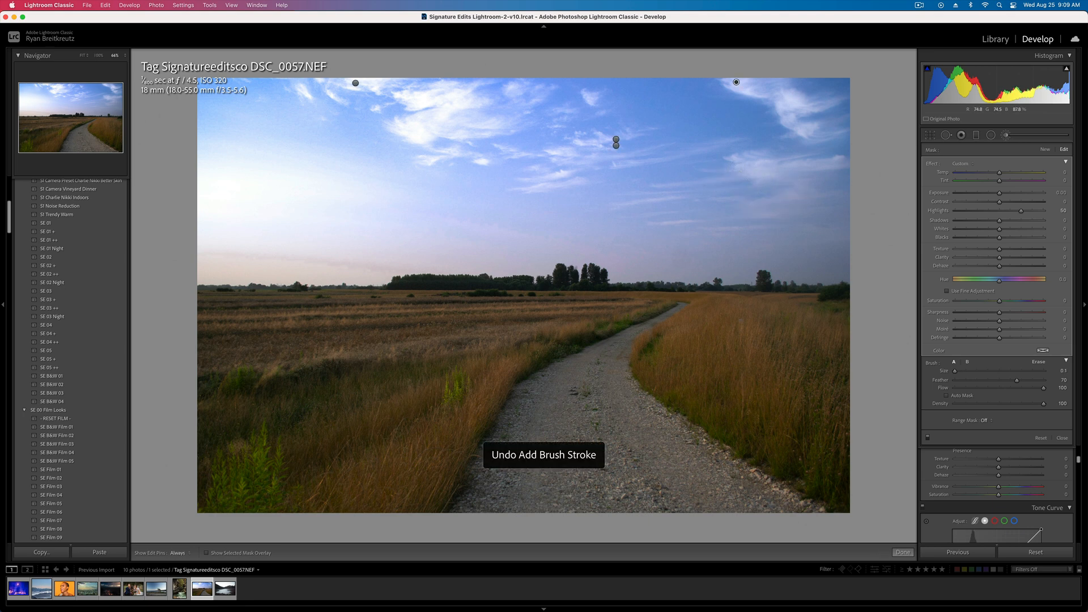
key(h)
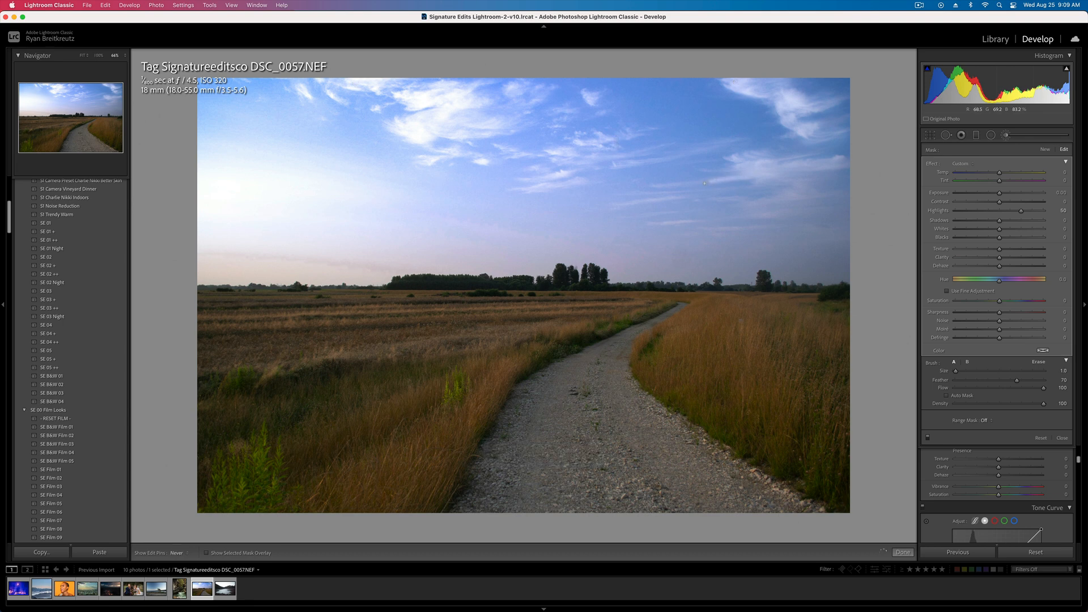
key(h)
key(super+z)
click(973, 388)
drag(1017, 381, 1025, 383)
- Examine the brushed clouds with the edit pins hidden and shown, and finish the mask editing
key(h)
key(h)
key(h)
key(h)
key(h)
key(h)
key(h)
key(h)
click(1023, 138)
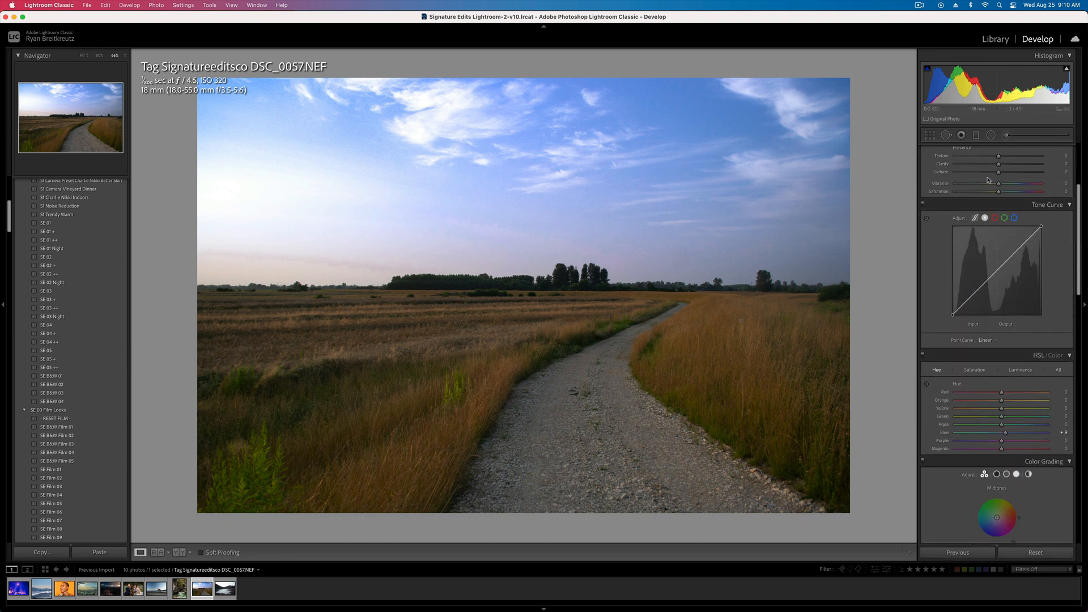
- Create a new brush mask over the grass and gravel path in the foreground and switch its range mask to Luminance
click(1008, 137)
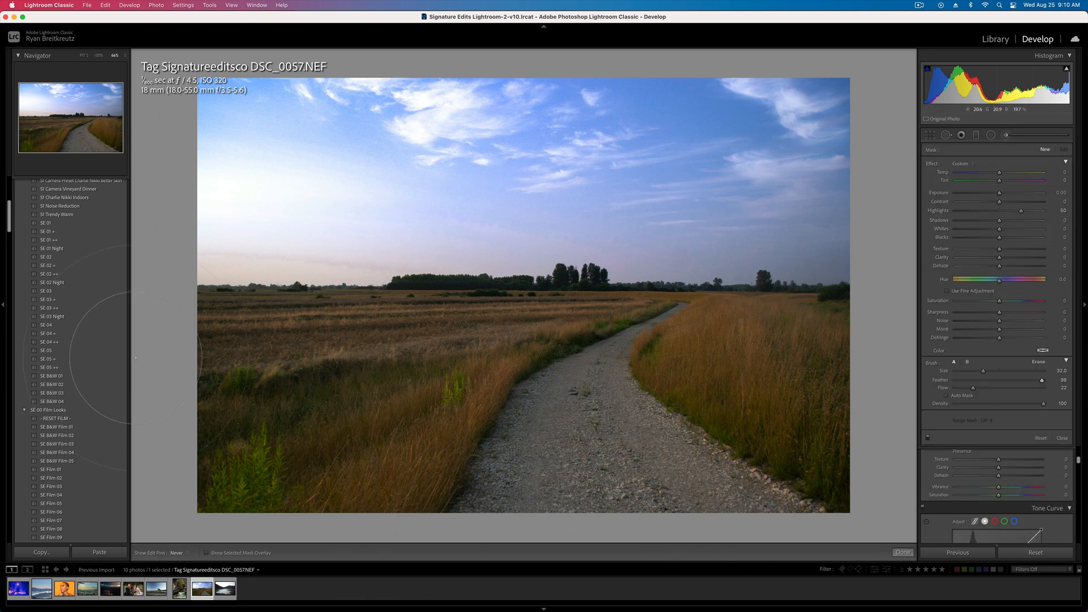
mouse_move(690, 415)
mouse_down()
mouse_move(783, 499)
mouse_move(955, 501)
mouse_up()
key(h)
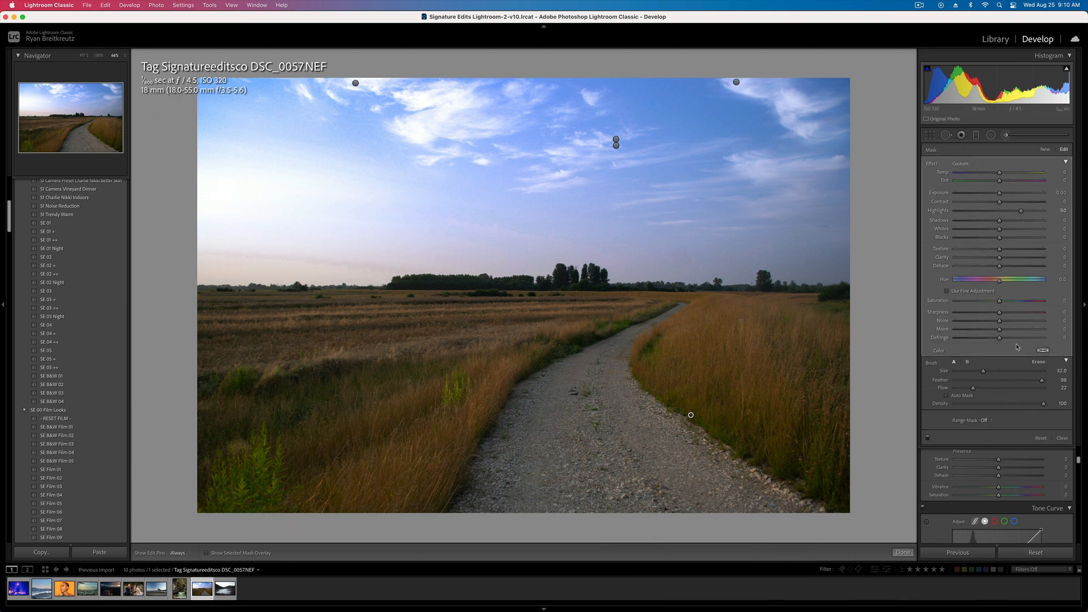
click(975, 422)
click(1001, 438)
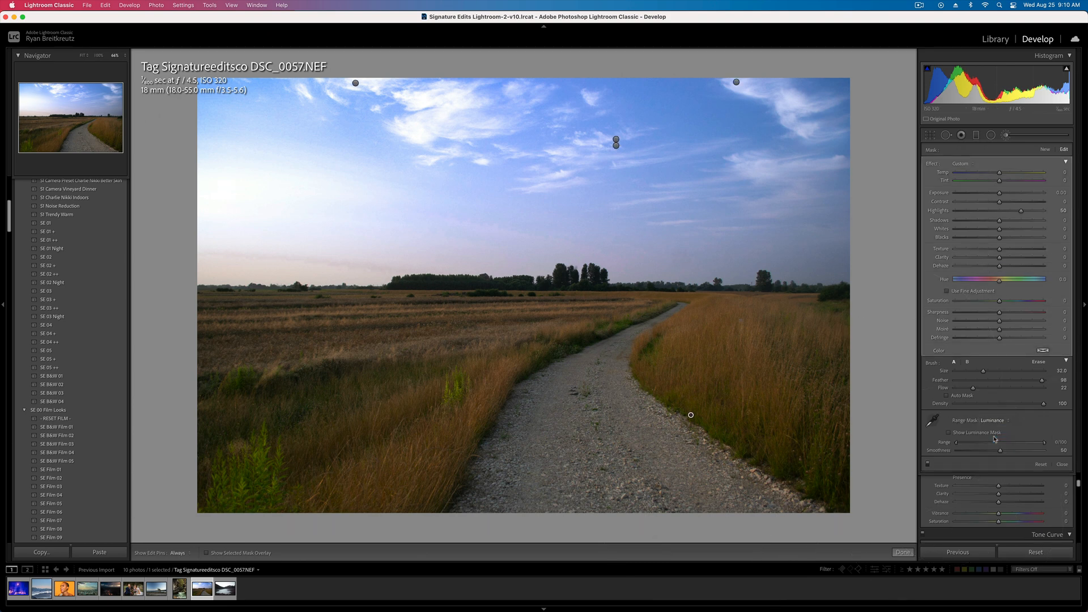
- Extend the foreground mask over the whole field at flow 100 with a luminance range of 0/76, using the mask overlay
key(o)
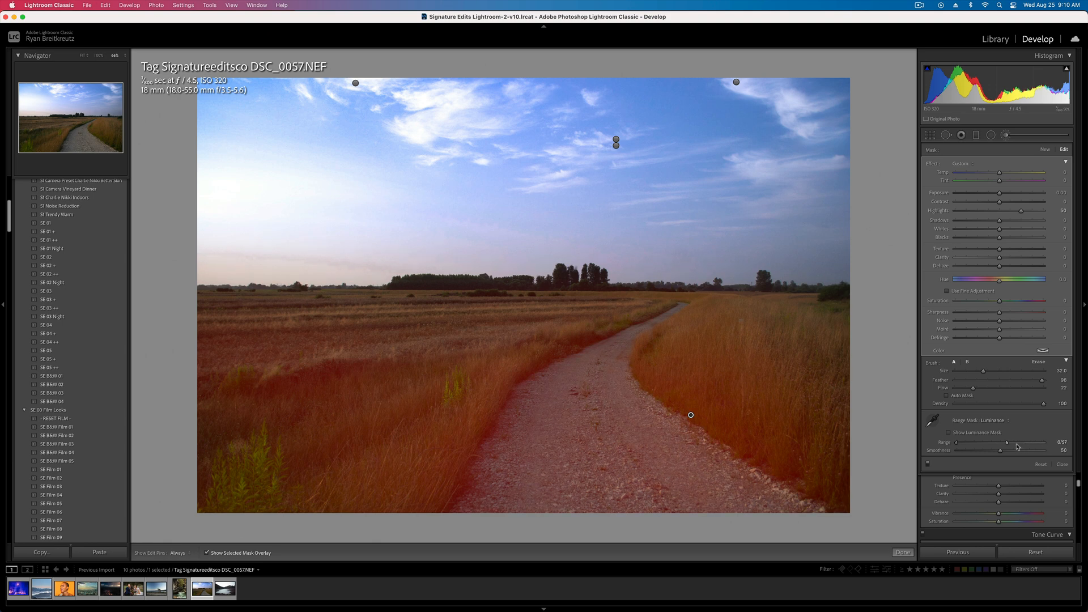
mouse_move(244, 334)
mouse_down()
mouse_move(657, 343)
mouse_move(561, 355)
mouse_move(510, 376)
mouse_move(846, 386)
mouse_up()
drag(973, 388, 1081, 397)
drag(744, 373, 230, 371)
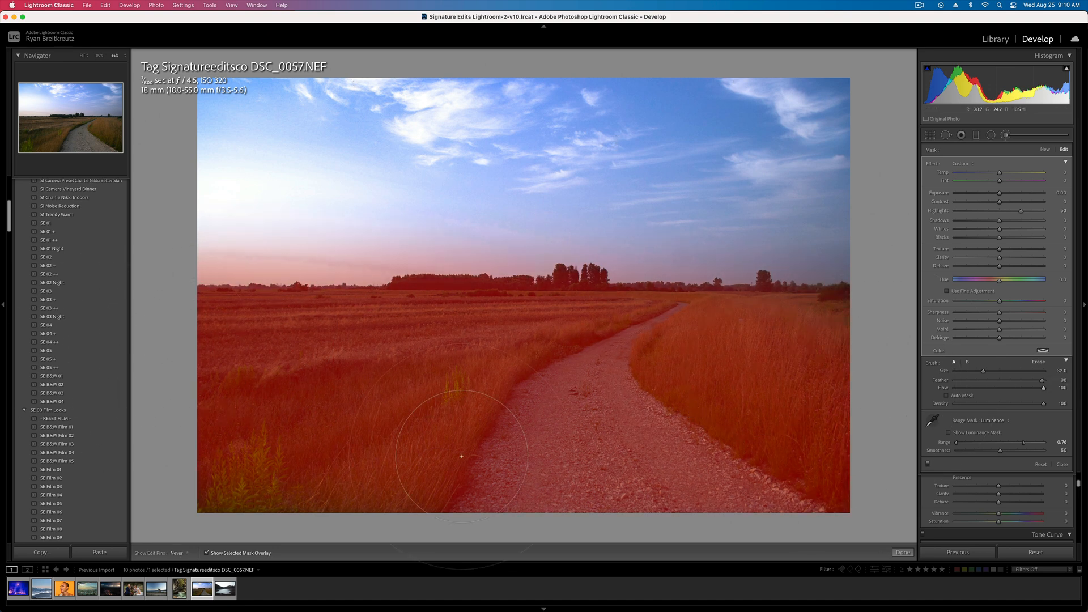
key(h)
key(o)
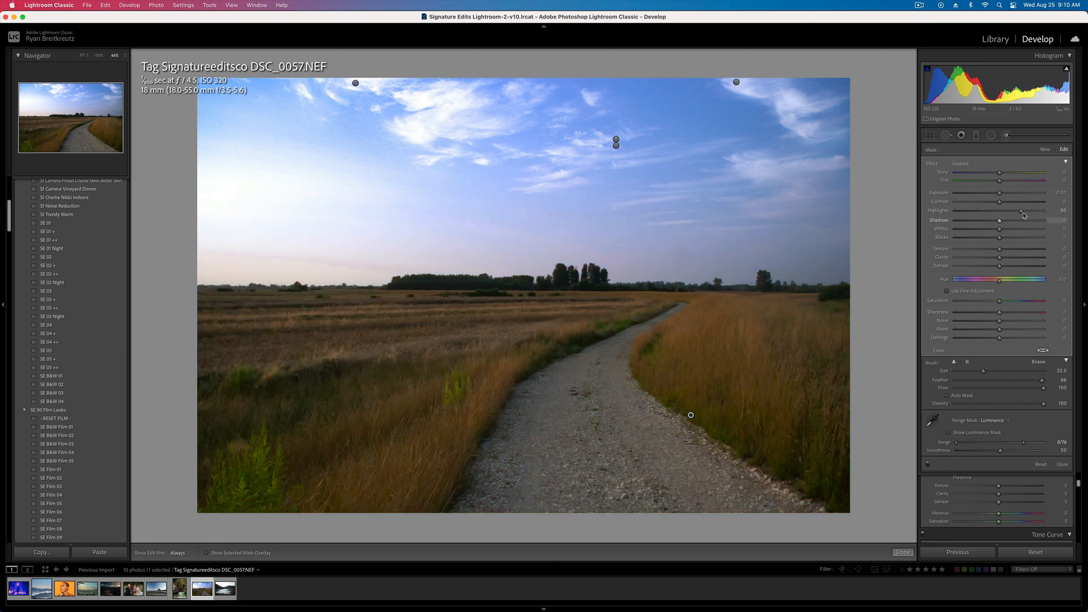
- Set the foreground mask's highlights to 100, whites to 57 and texture to 100, and finish the mask editing
drag(1022, 212, 1025, 238)
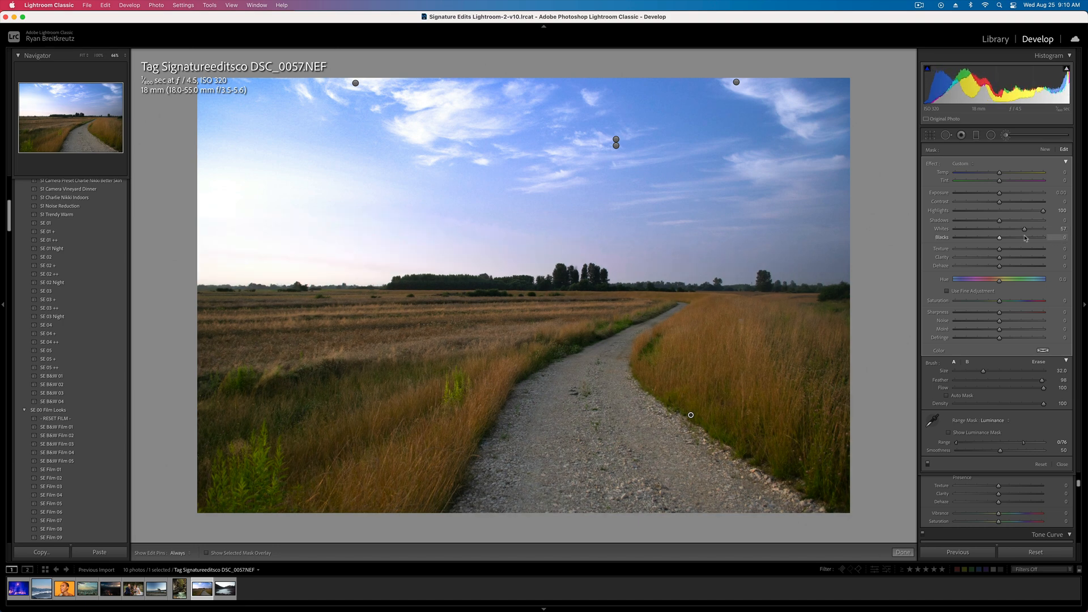
drag(999, 249, 1059, 254)
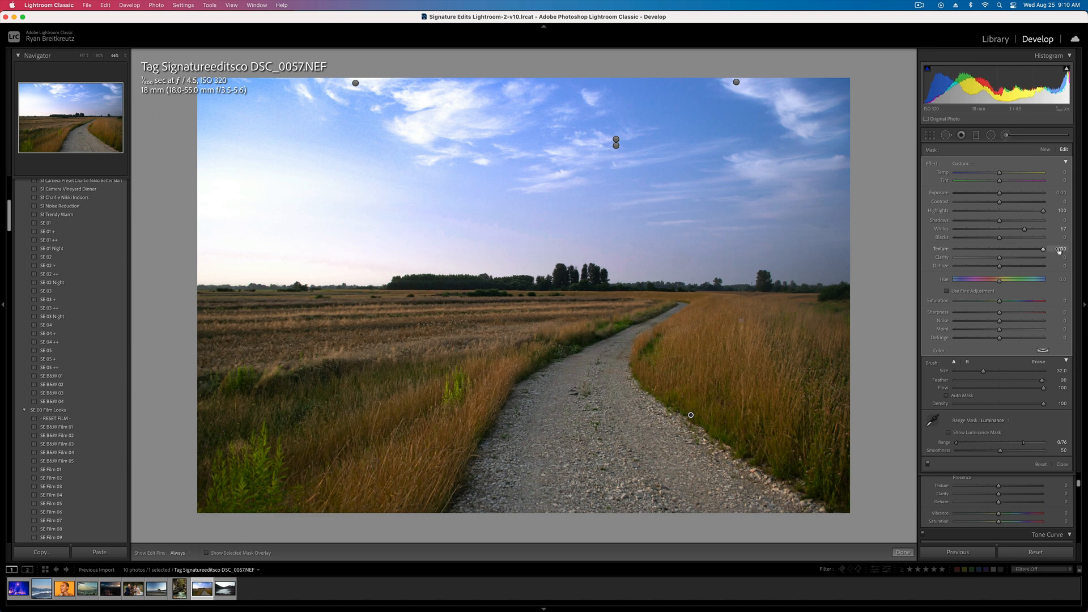
key(k)
- Lower the saturation of the greens and shift the green hue towards yellow
scroll(1031, 383, down, 5)
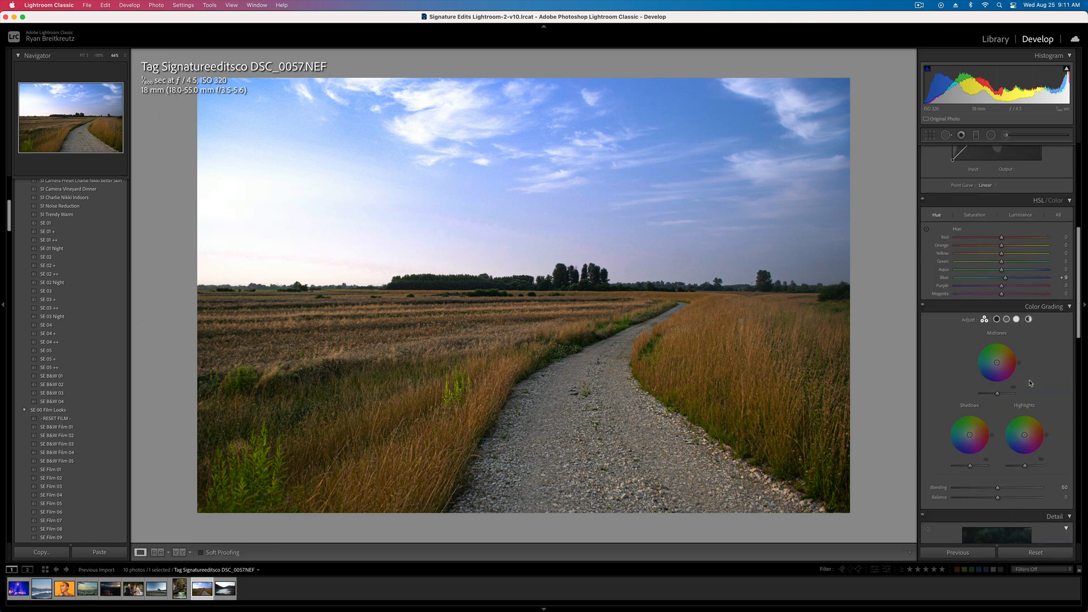
click(974, 215)
drag(1002, 261, 972, 261)
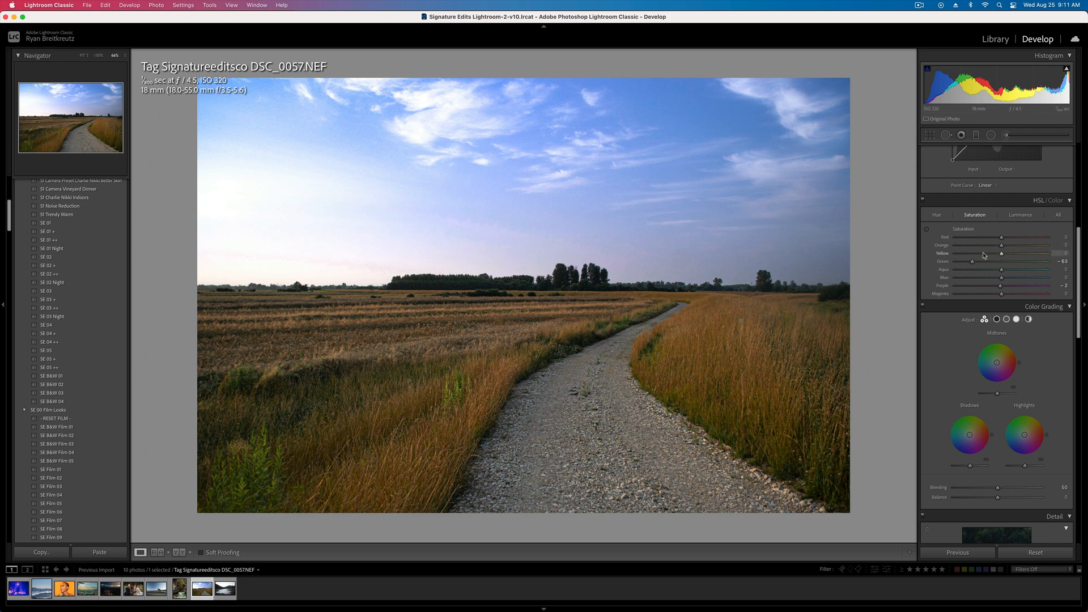
mouse_move(972, 261)
mouse_down()
mouse_move(940, 267)
mouse_move(979, 263)
mouse_up()
click(936, 215)
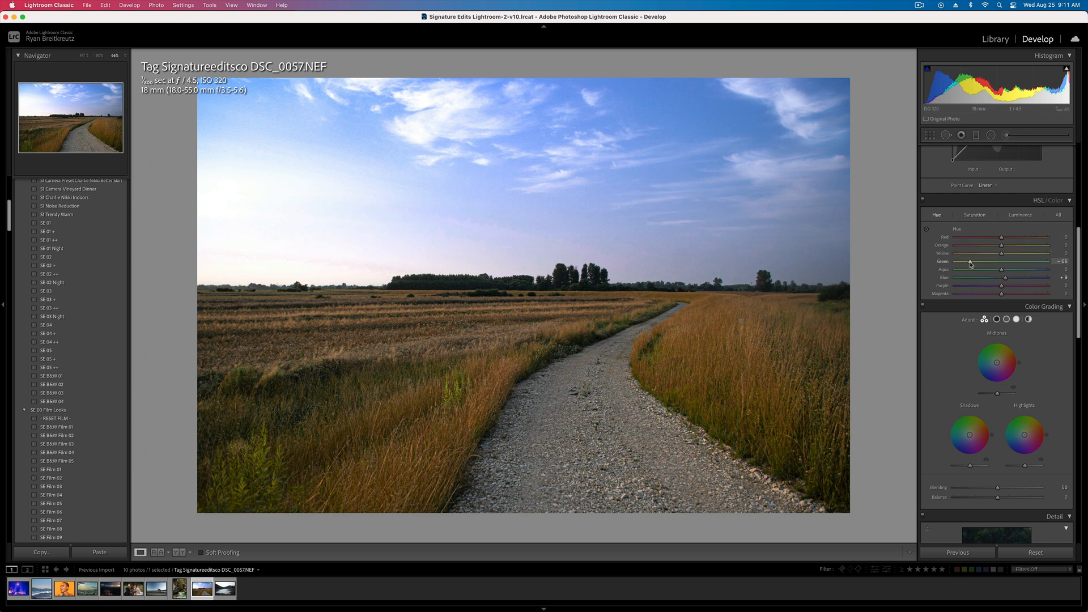
drag(945, 270, 1086, 278)
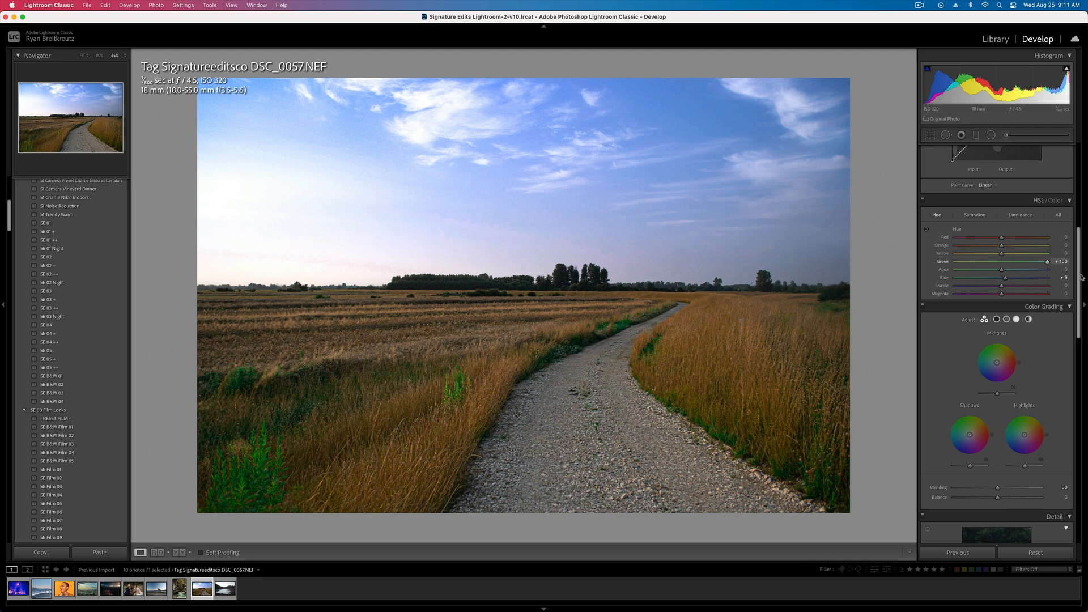
drag(969, 278, 962, 274)
- Set the green saturation to −82 and the aqua saturation to −53, and compare the photo with its original version
click(982, 215)
mouse_move(971, 262)
mouse_down()
mouse_move(1009, 273)
mouse_move(977, 277)
mouse_up()
key(backslash)
key(backslash)
key(backslash)
key(backslash)
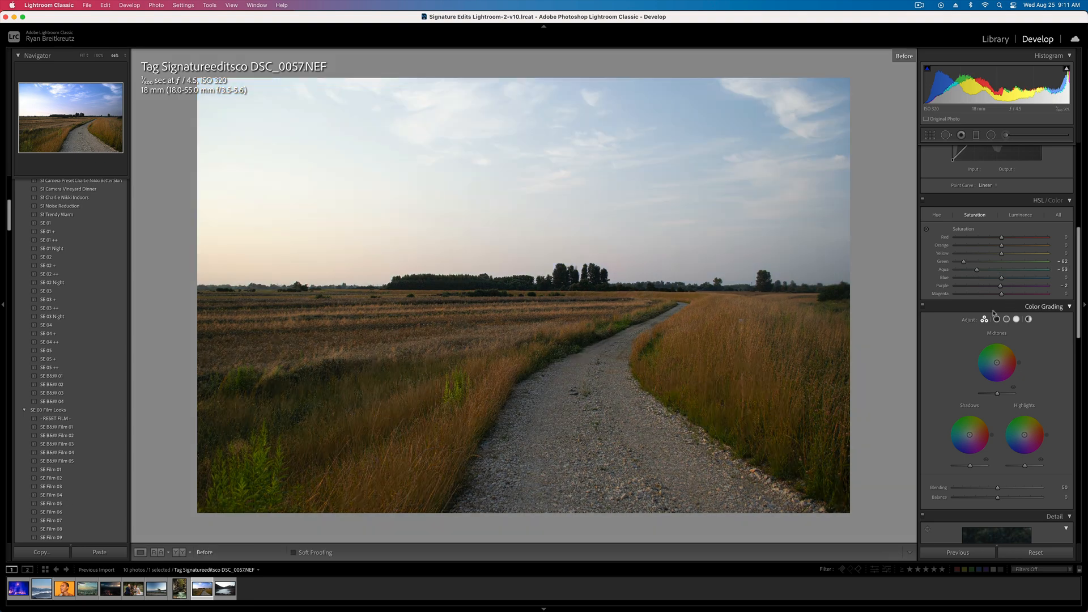
key(backslash)
key(backslash)
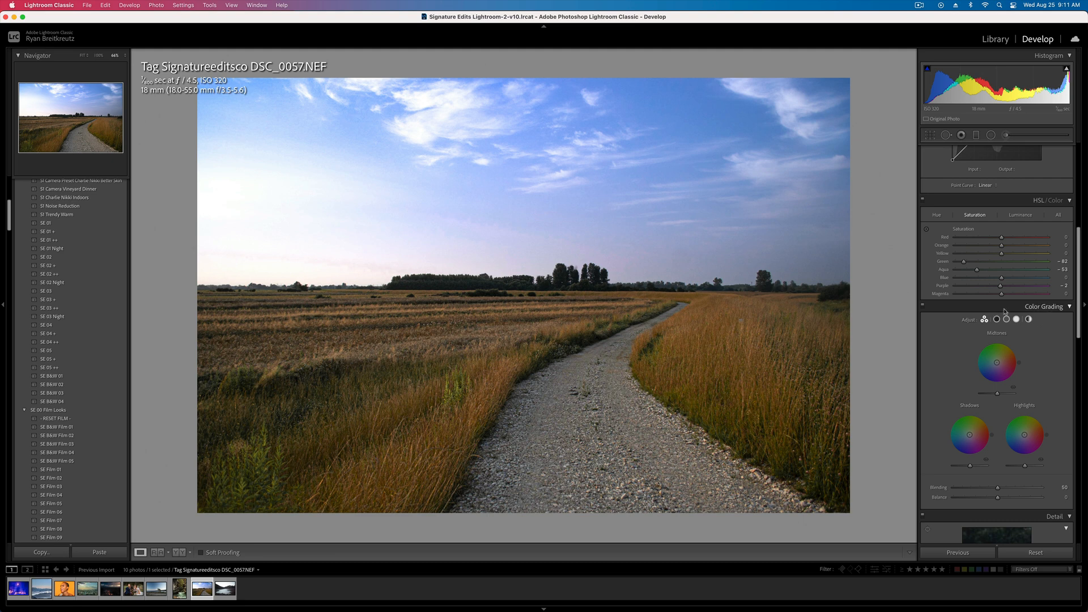
- Set the photo's exposure to +0.33, highlights to 0, shadows to −16, and whites and blacks to −6
scroll(995, 300, up, 10)
mouse_move(997, 280)
mouse_down()
mouse_move(991, 263)
mouse_move(1010, 256)
mouse_move(1012, 273)
mouse_move(997, 274)
mouse_up()
key(super+bracketright)
key(super+bracketright)
key(super+bracketleft)
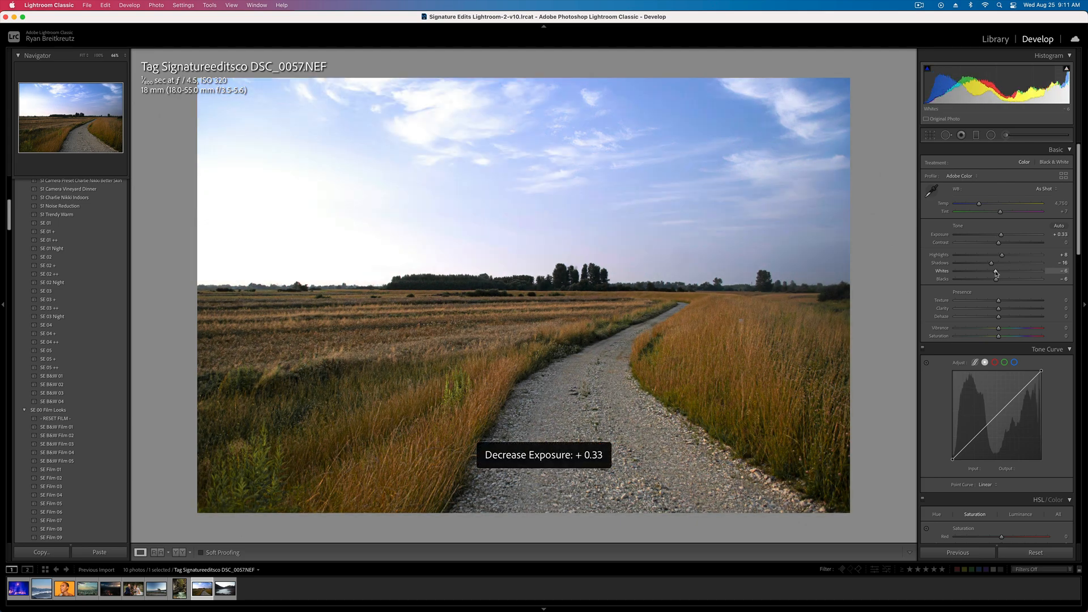
drag(1004, 258, 996, 257)
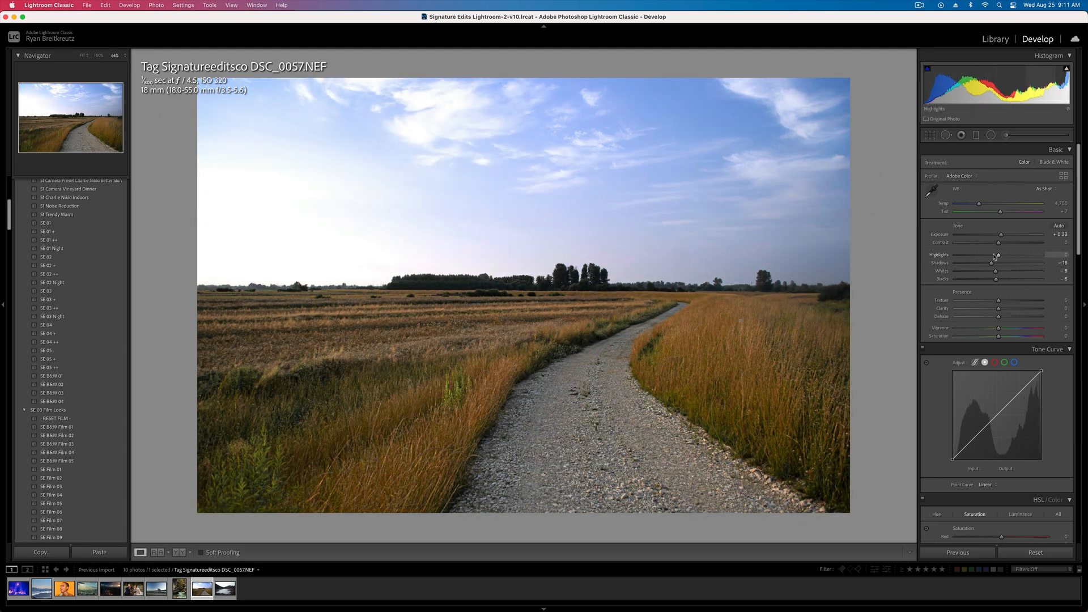
- Open the reservoir photo DSC09443.ARW and switch the info overlay to its capture date and pixel dimensions
key(super+shift+bracketleft)
key(super+shift+bracketleft)
key(super+shift+bracketleft)
key(super+shift+bracketleft)
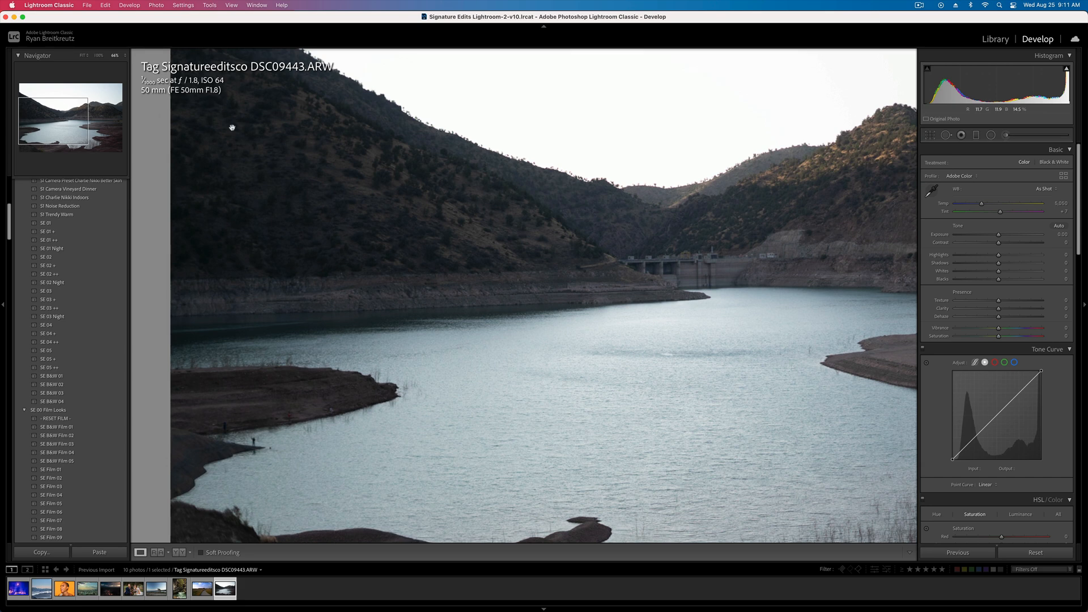
key(i)
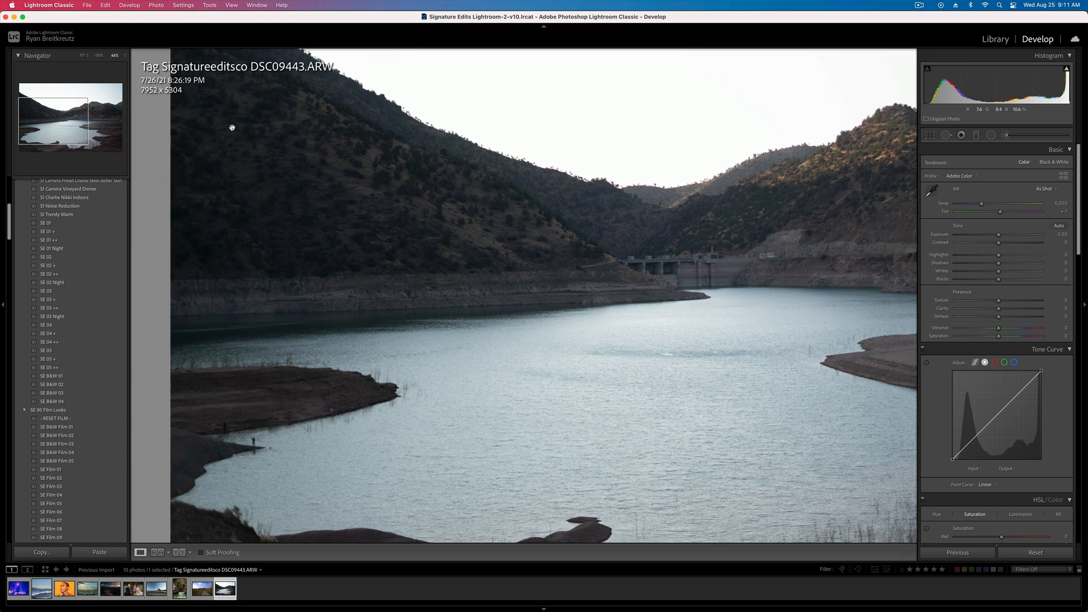
- Cycle through the lights-out modes to view the reservoir photo without the surrounding interface
key(l)
key(l)
key(l)
- Try exposures of −1.80 and +0.70 on the reservoir photo and examine the dam up close
drag(999, 235, 984, 238)
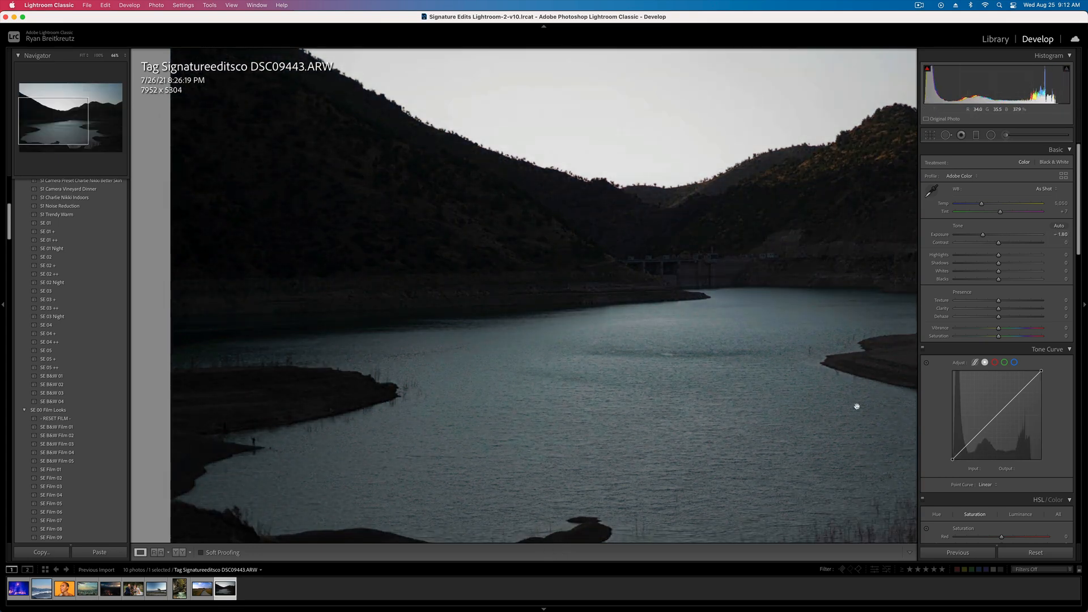
drag(983, 235, 1004, 234)
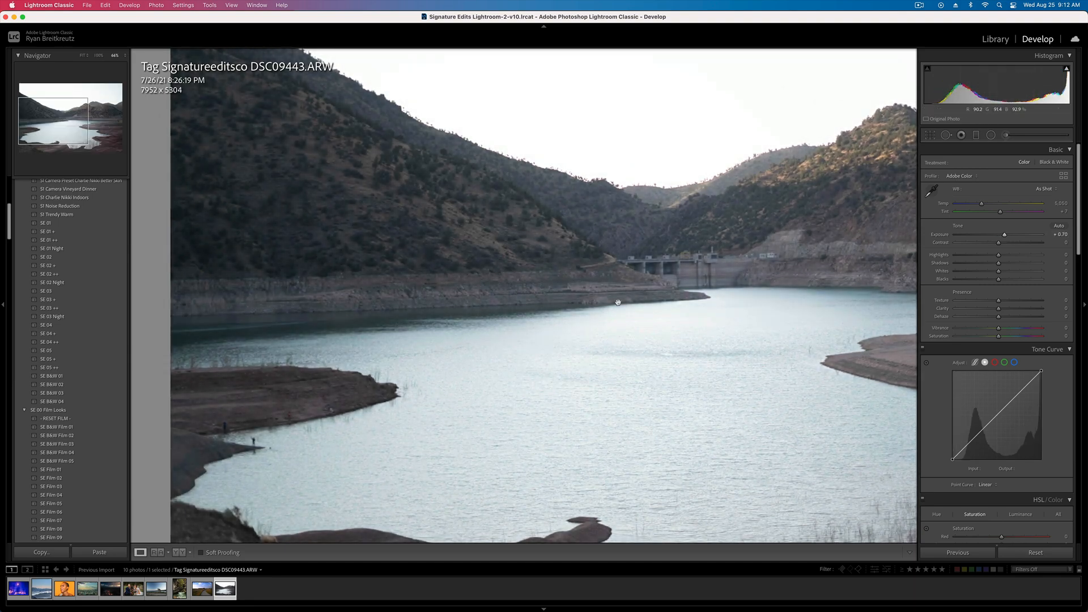
key(super+equal)
key(super+equal)
key(super+equal)
key(super+equal)
drag(768, 250, 241, 452)
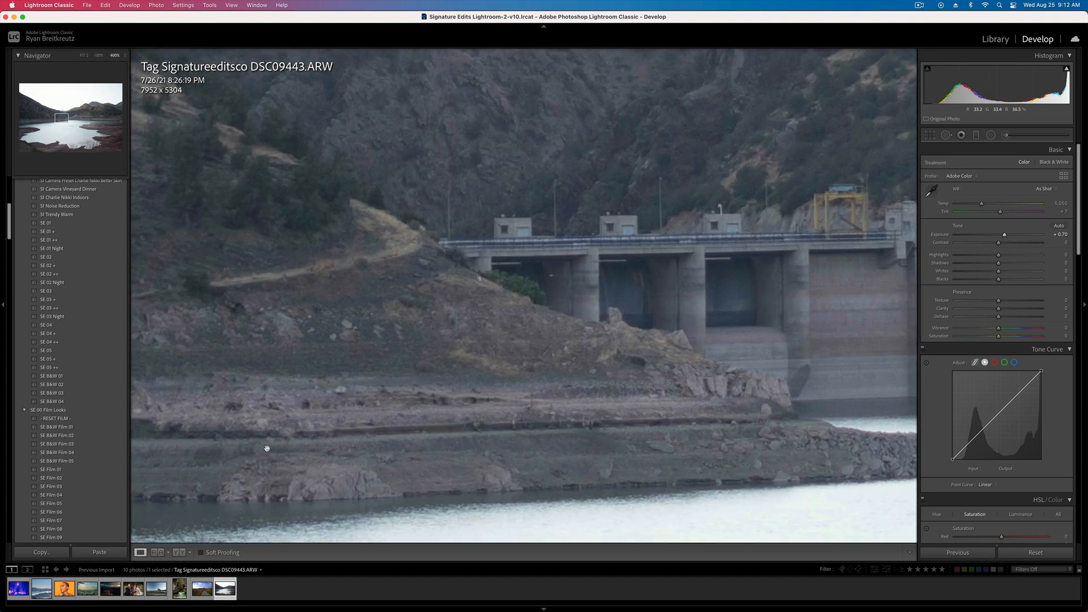
drag(572, 388, 298, 393)
drag(548, 276, 497, 282)
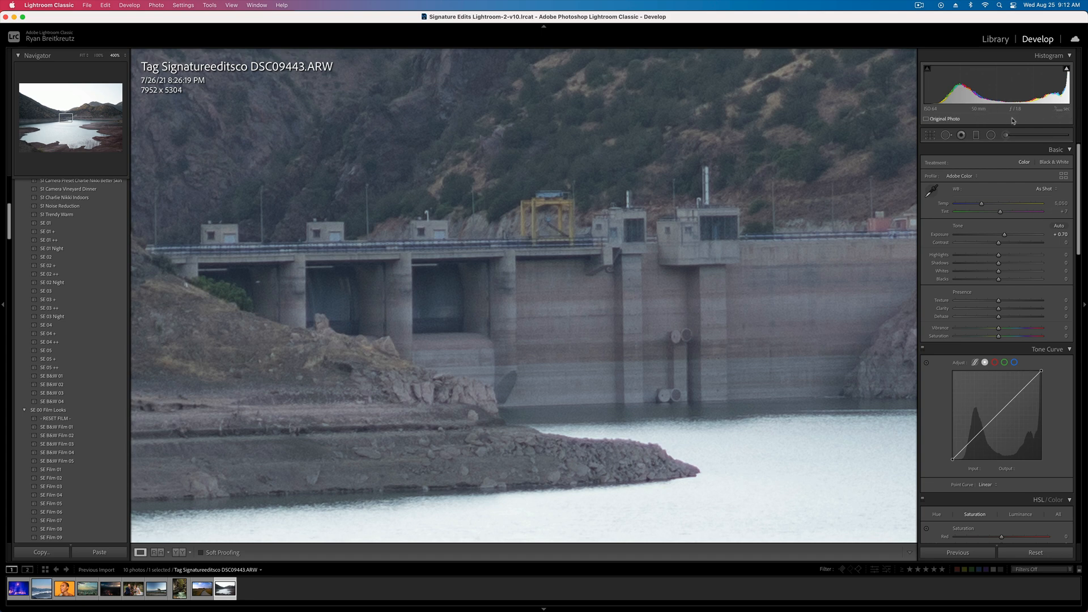
- Set the reservoir photo's exposure to −0.55
key(super+minus)
key(super+minus)
key(super+minus)
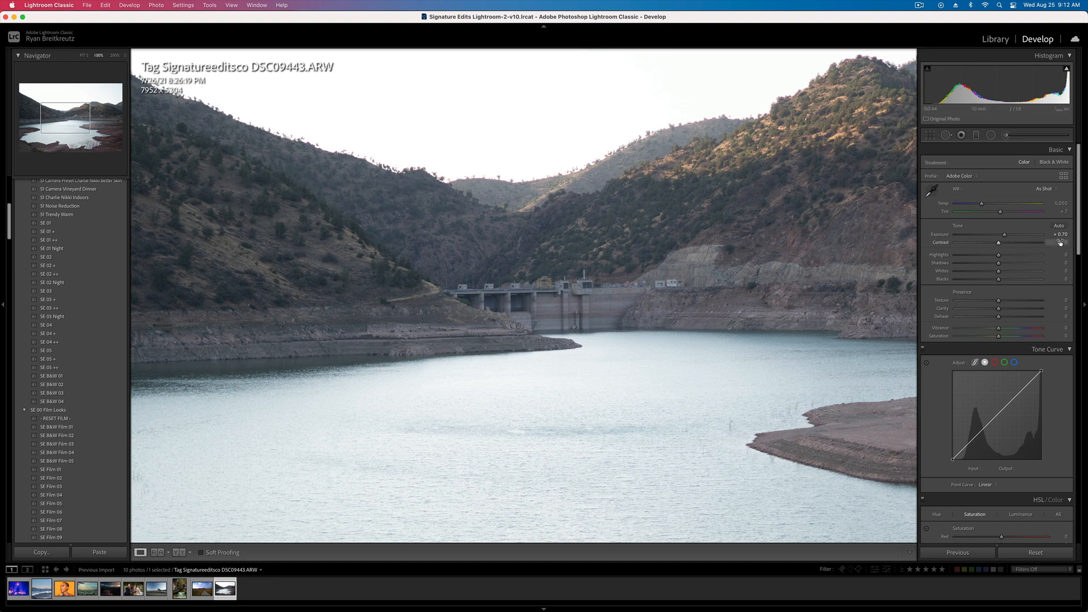
drag(1004, 234, 994, 235)
- Remove the purple fringing along the distant ridge by sampling the fringe color on its tree line with the defringe eyedropper
key(super+equal)
drag(736, 129, 545, 522)
drag(716, 287, 452, 344)
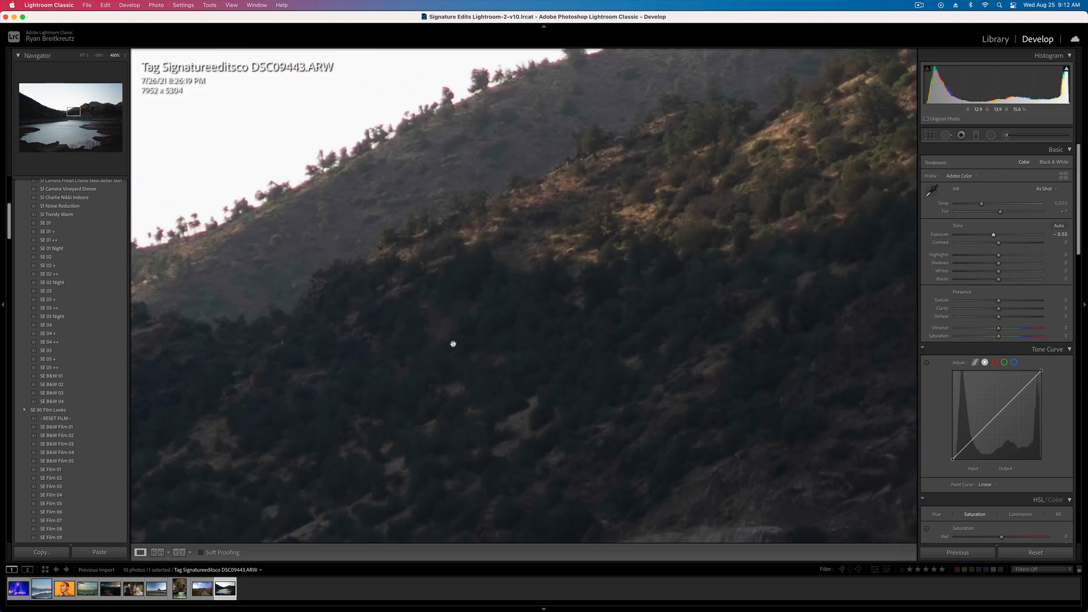
drag(621, 277, 814, 348)
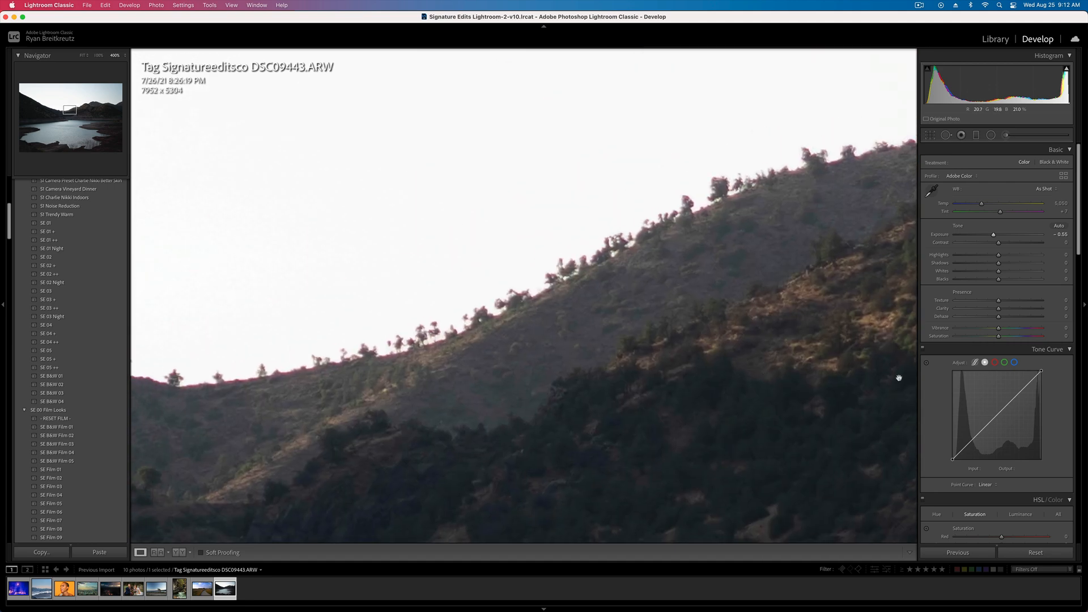
scroll(968, 427, down, 10)
scroll(1009, 411, down, 6)
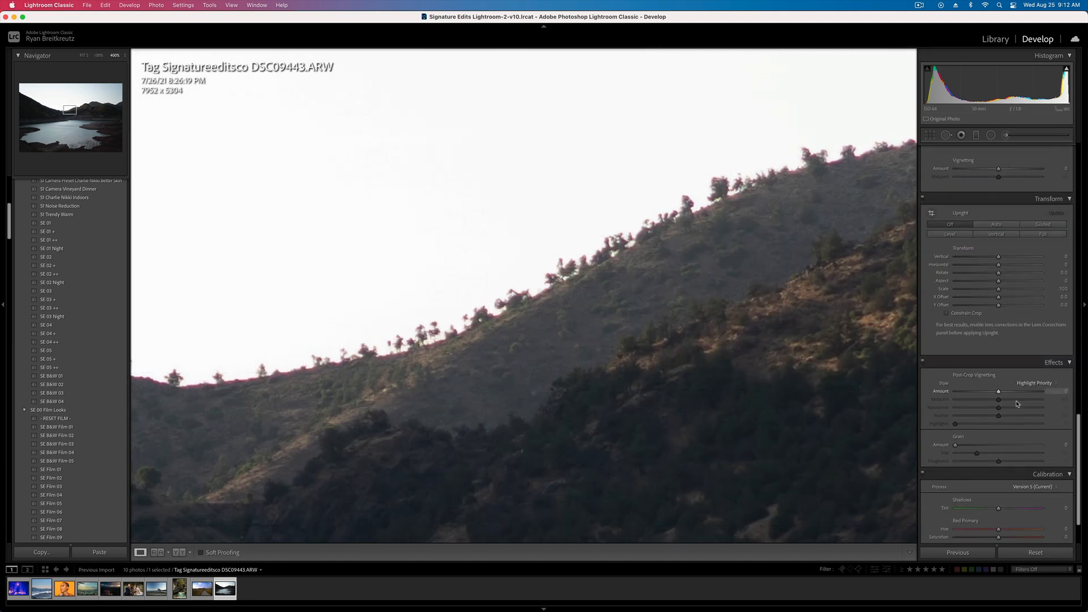
scroll(1014, 403, up, 8)
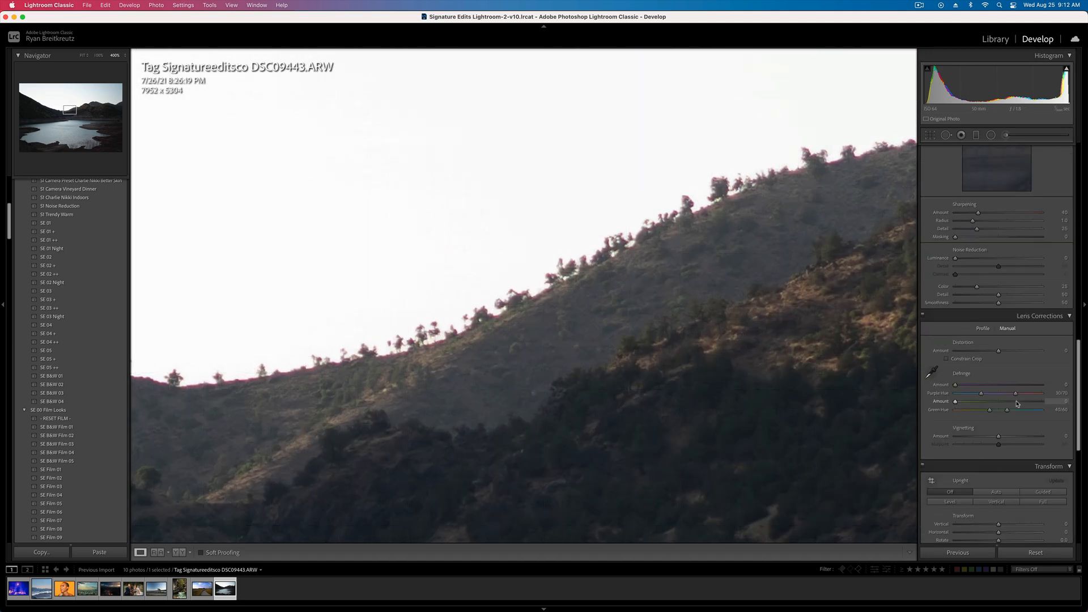
click(931, 372)
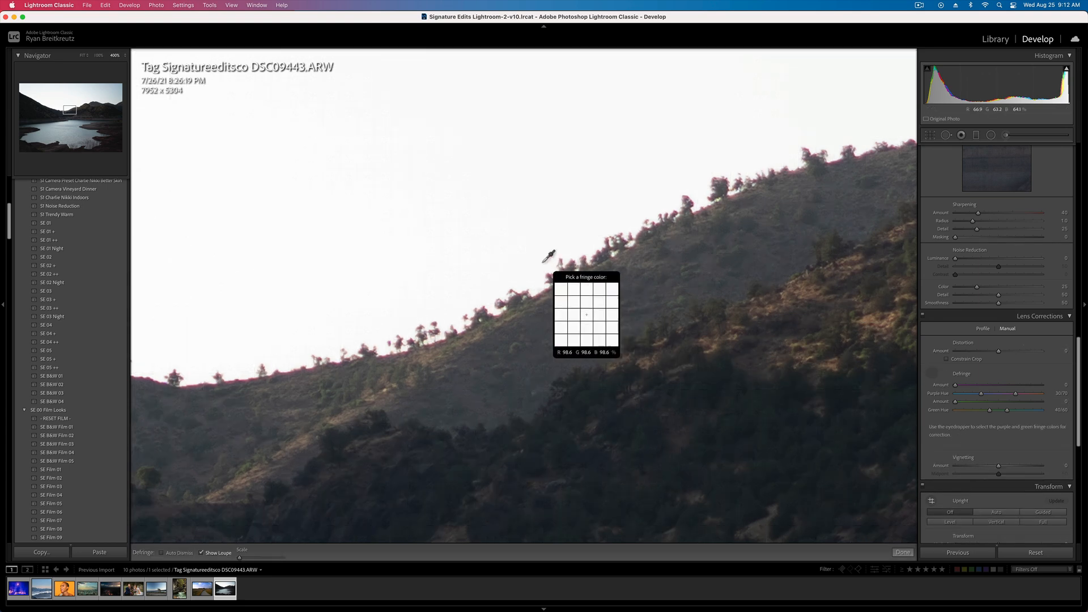
click(520, 287)
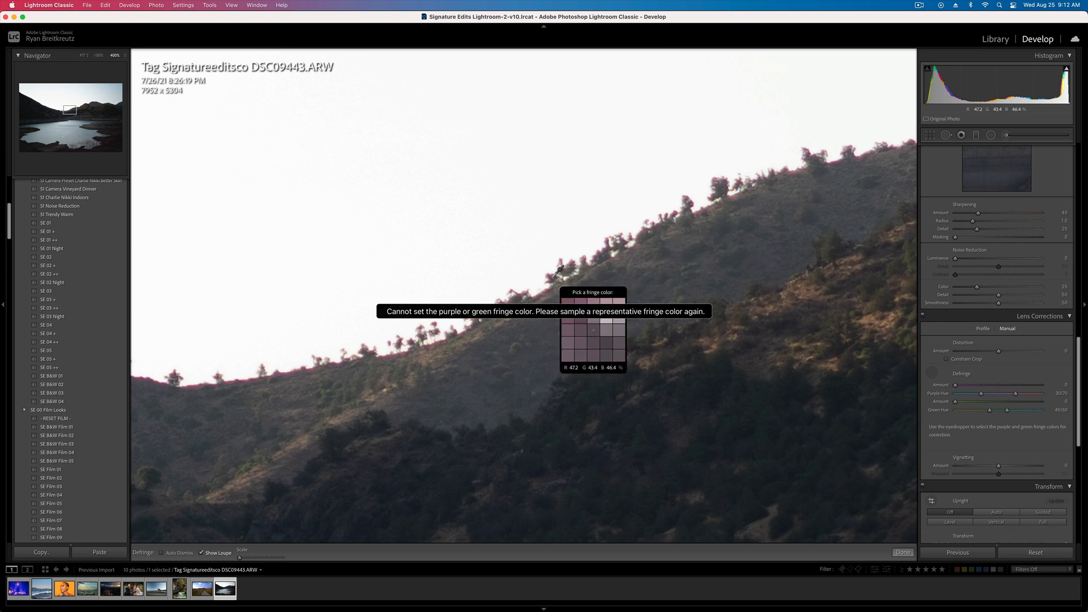
click(586, 258)
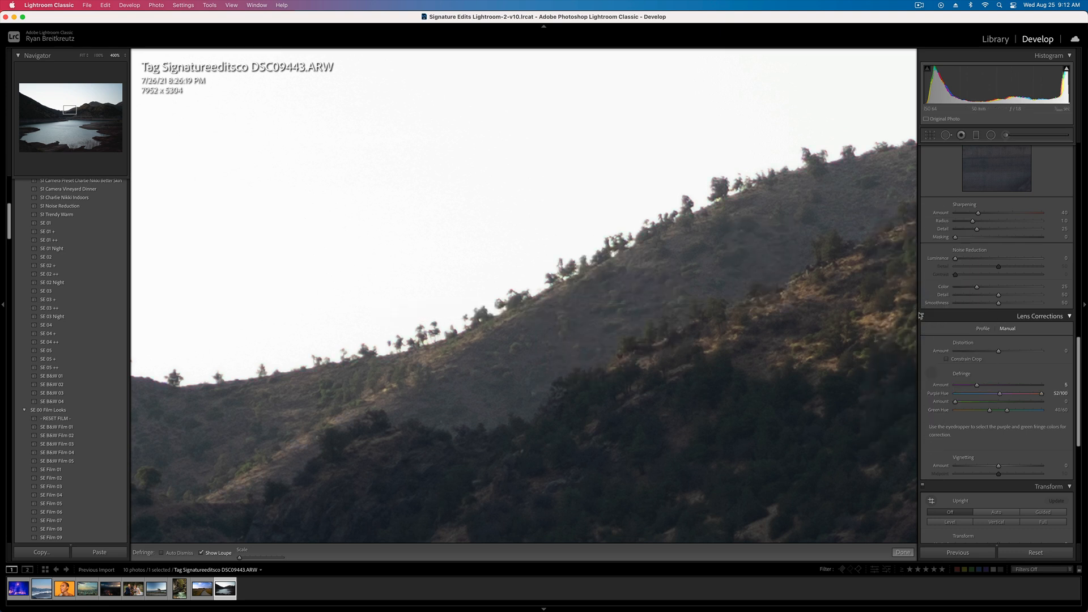
key(Escape)
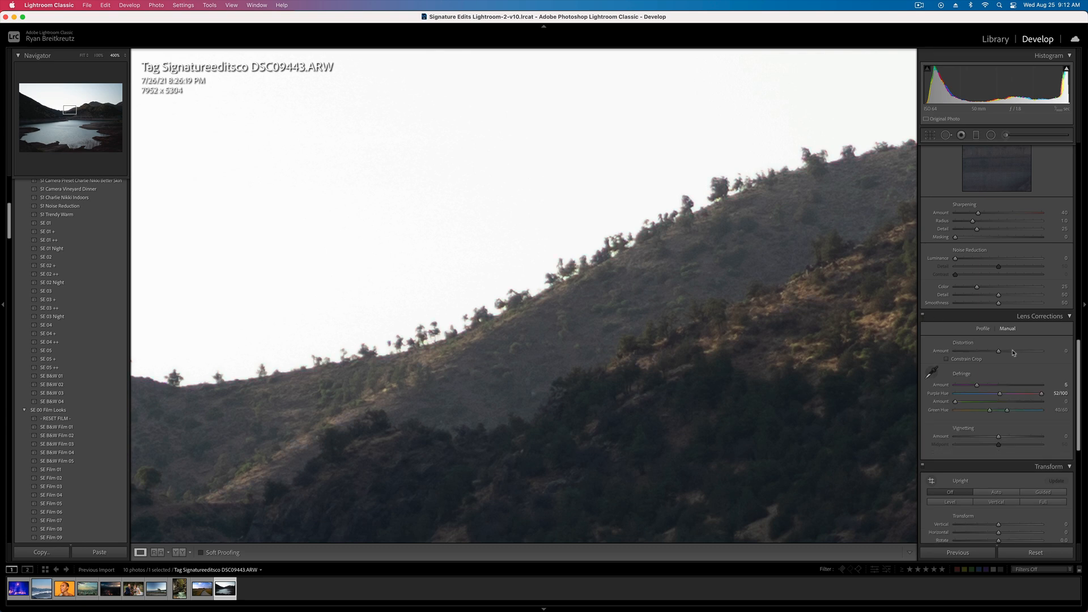
- Set the photo's sharpening amount to 108 and the sharpening masking to 46
scroll(1013, 353, up, 4)
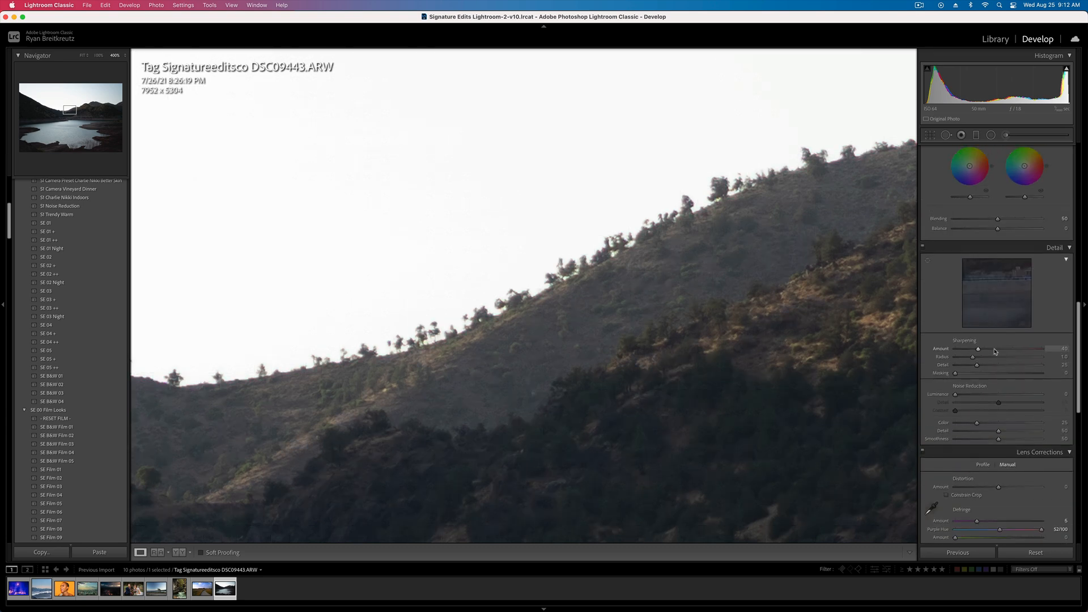
mouse_move(1020, 351)
mouse_down()
mouse_move(1005, 351)
mouse_move(1028, 350)
mouse_up()
drag(998, 376, 996, 375)
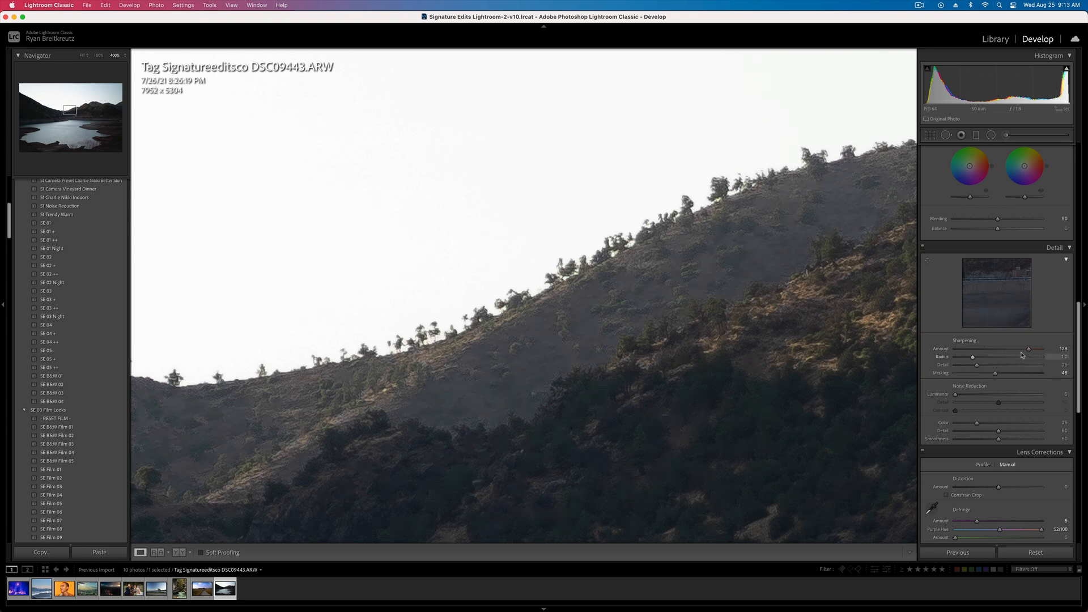
- Compare the photo with its original version and examine the white lettering on the dark hillside up close
click(684, 339)
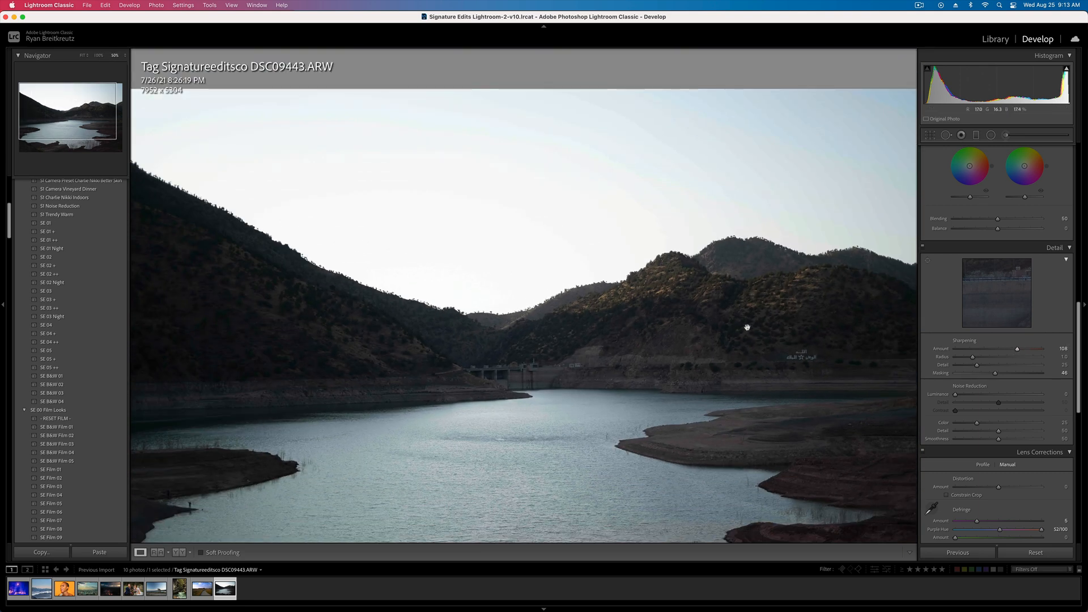
key(backslash)
key(backslash)
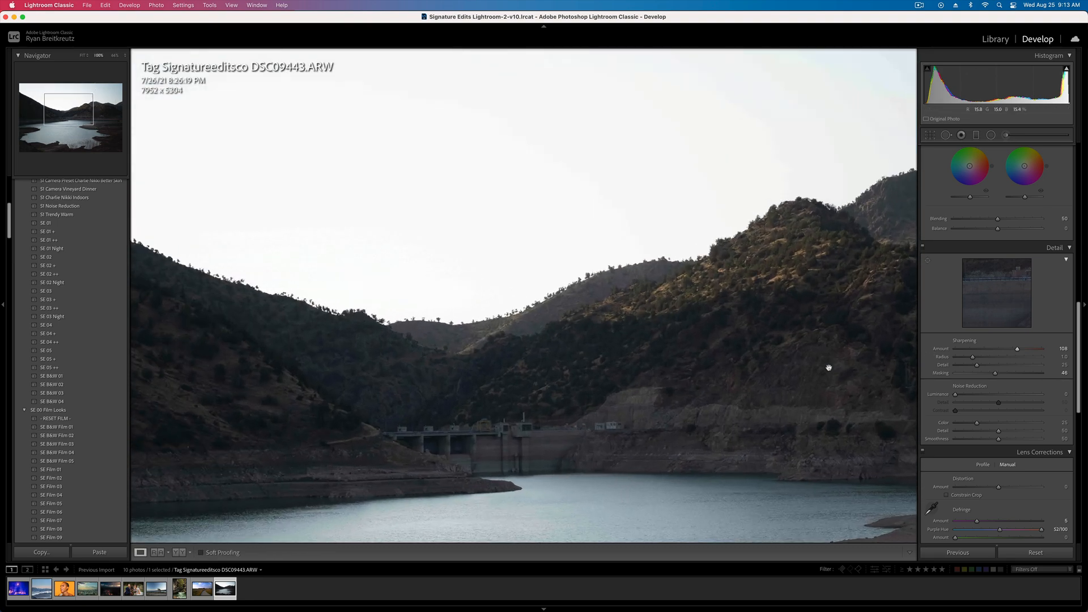
click(828, 368)
key(super+equal)
key(super+equal)
drag(709, 191, 470, 417)
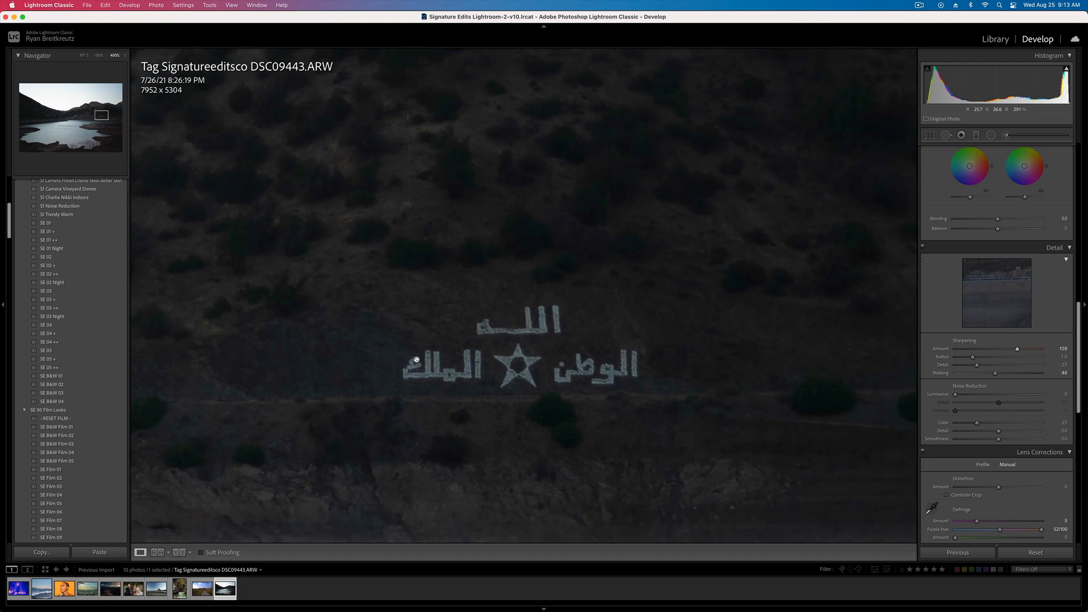
key(super+minus)
key(super+minus)
key(super+minus)
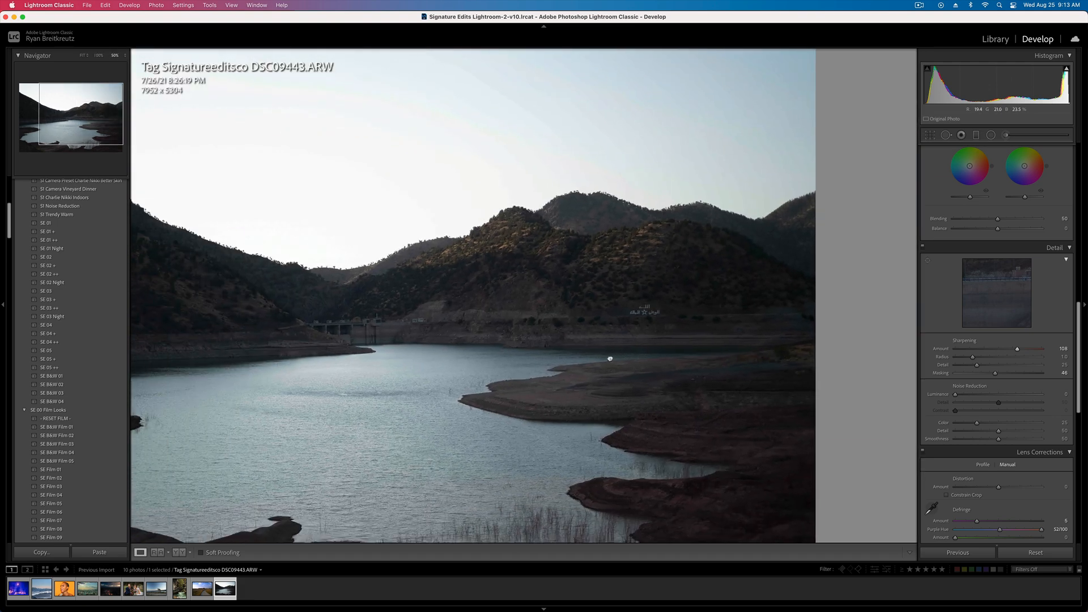
drag(610, 358, 769, 330)
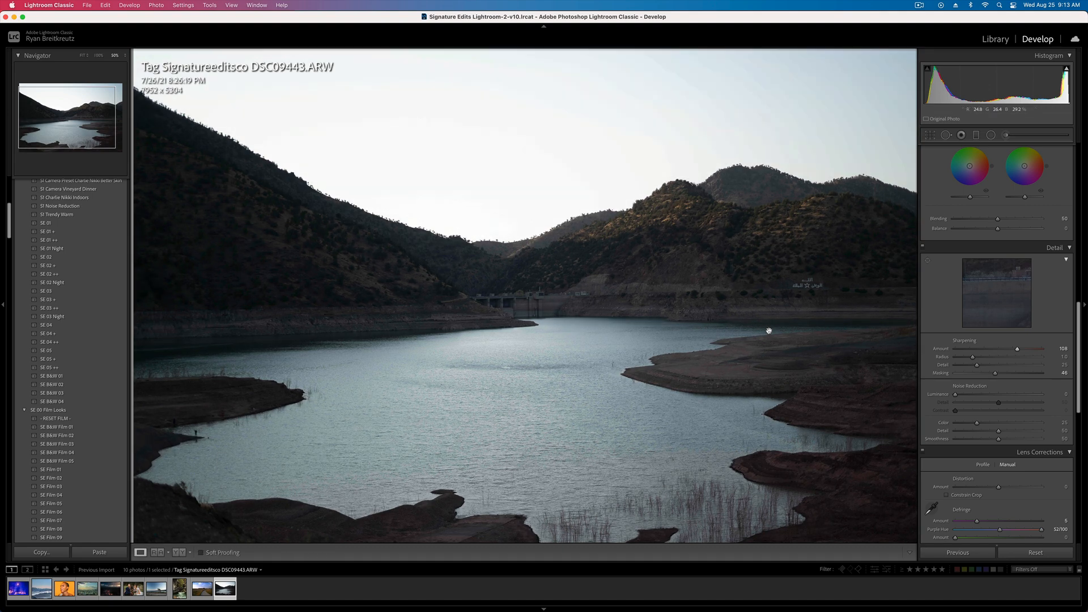
- Try lowering the photo's exposure to −4.65 to check the sky, and undo the change
scroll(1007, 228, up, 10)
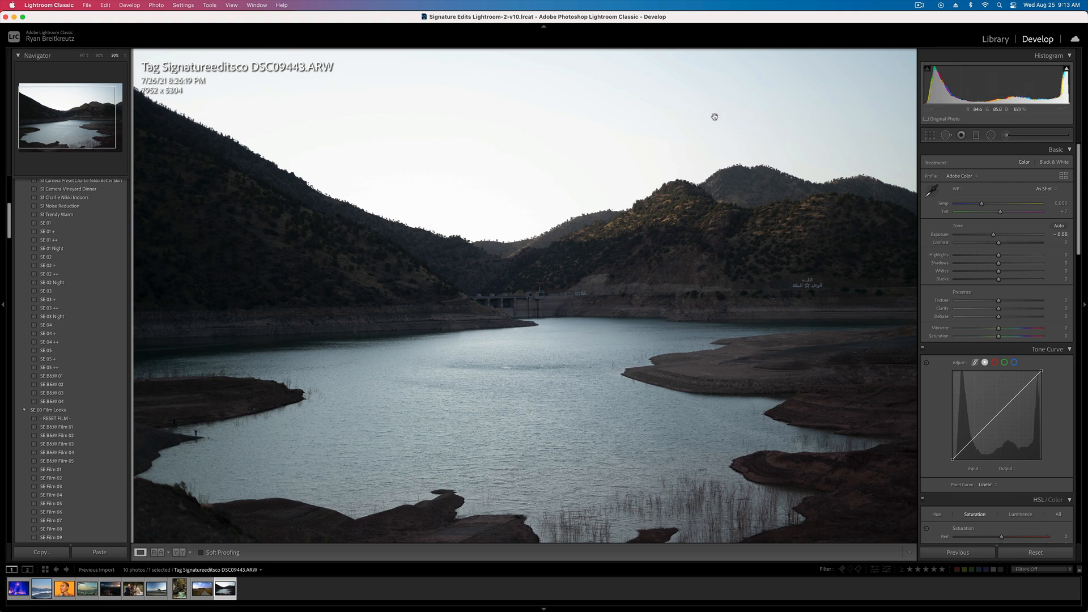
drag(993, 235, 958, 237)
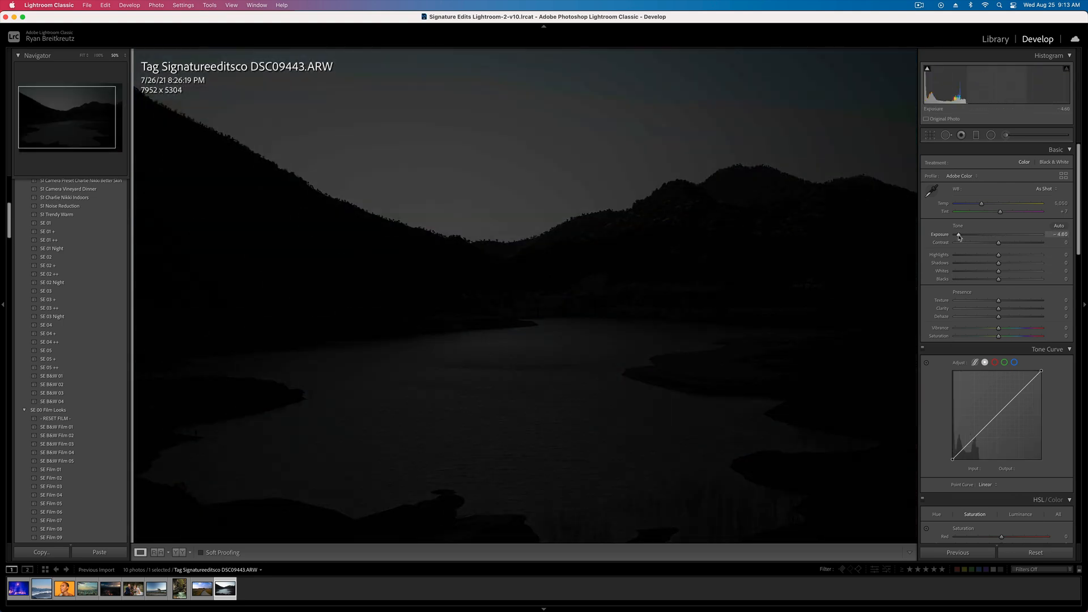
key(super+z)
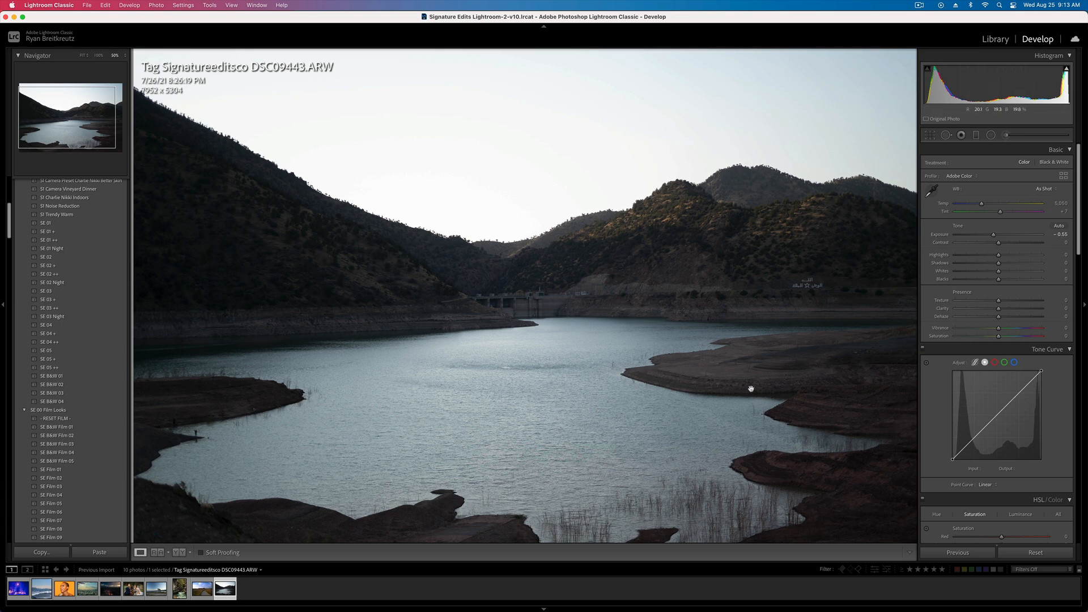
- Add a radial filter over the upper-left sky and hillside with temperature 100 and exposure about 1.5
click(990, 135)
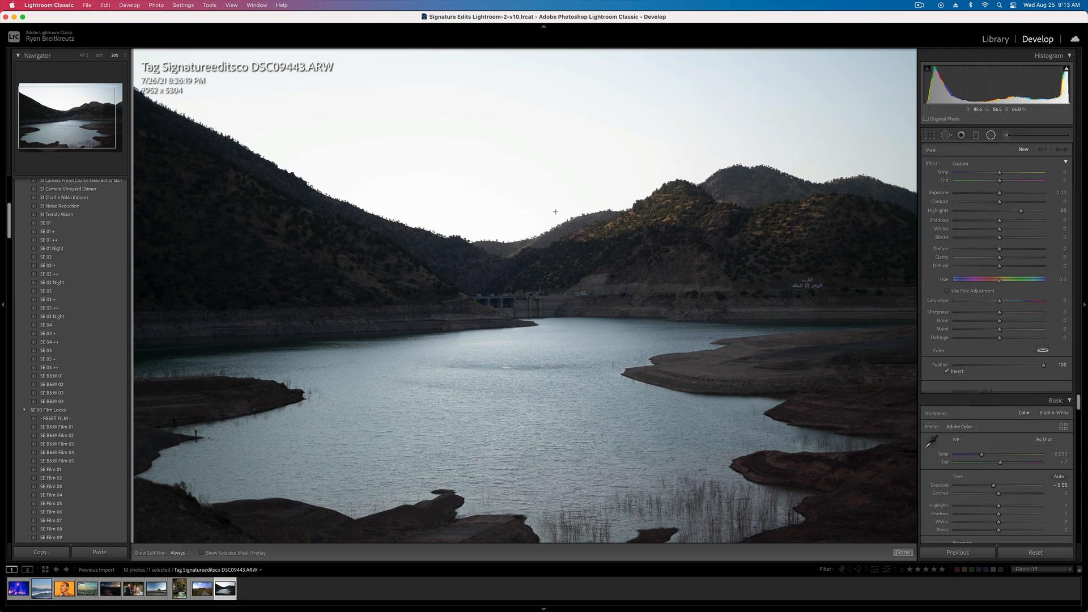
drag(369, 235, 393, 246)
click(1014, 173)
drag(1066, 178, 1067, 178)
drag(1000, 193, 1017, 197)
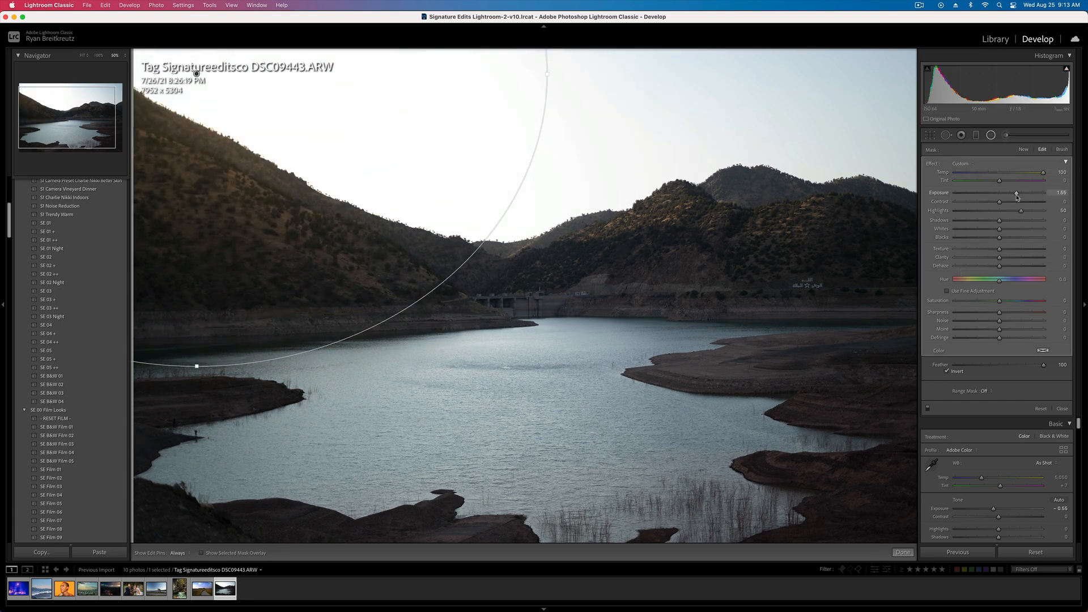
- Set the radial mask's texture and clarity to about −38, dehaze to −40 and tint to about 38
click(983, 258)
click(983, 266)
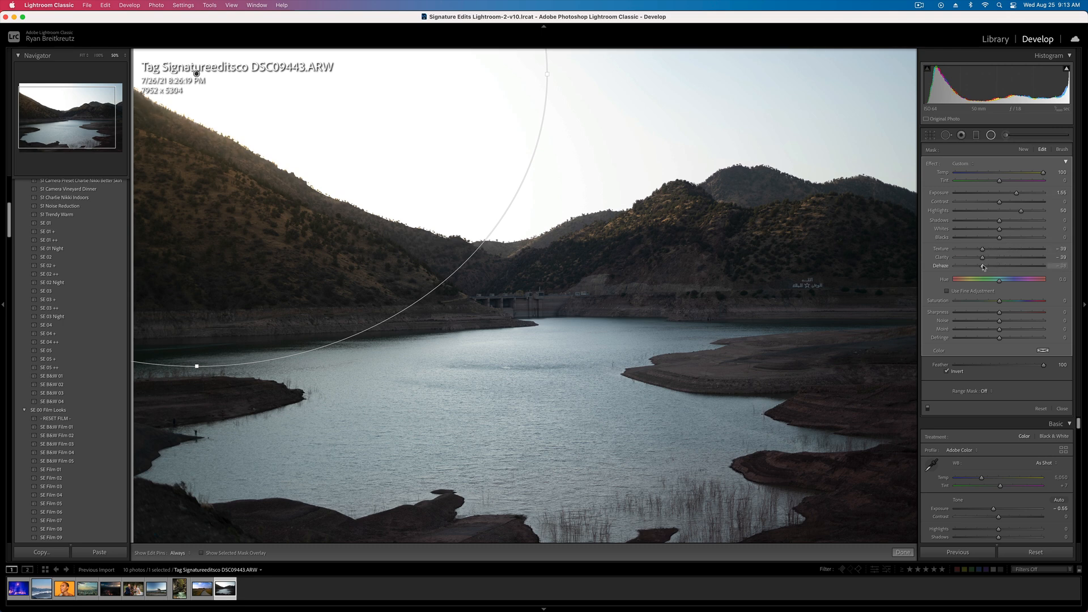
mouse_move(984, 267)
mouse_down()
mouse_move(970, 268)
mouse_move(983, 268)
mouse_up()
drag(999, 181, 1017, 181)
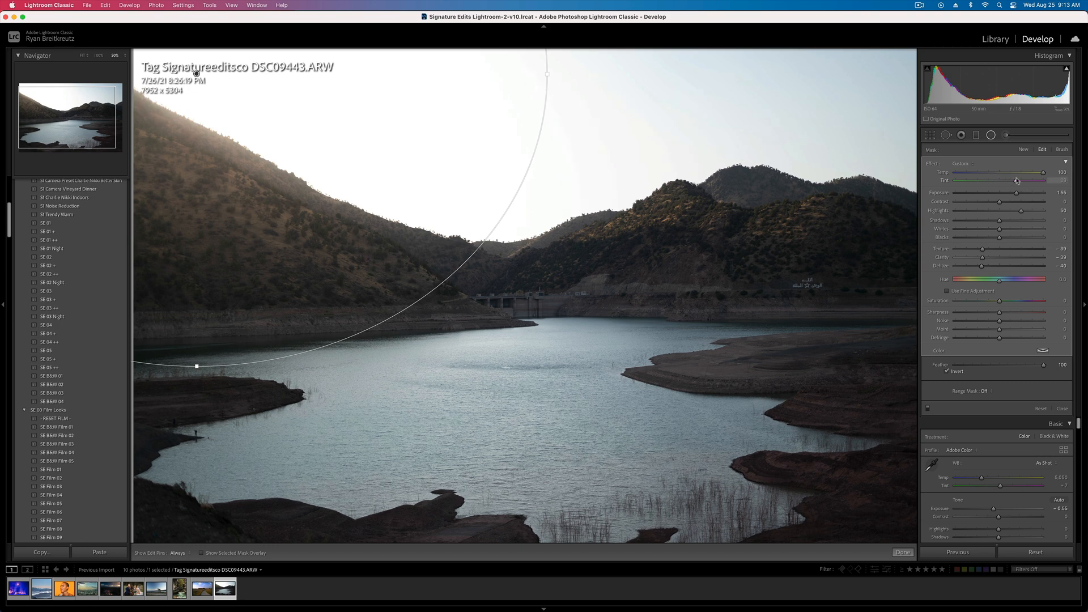
- Give the radial mask a warm yellow color overlay
click(1044, 351)
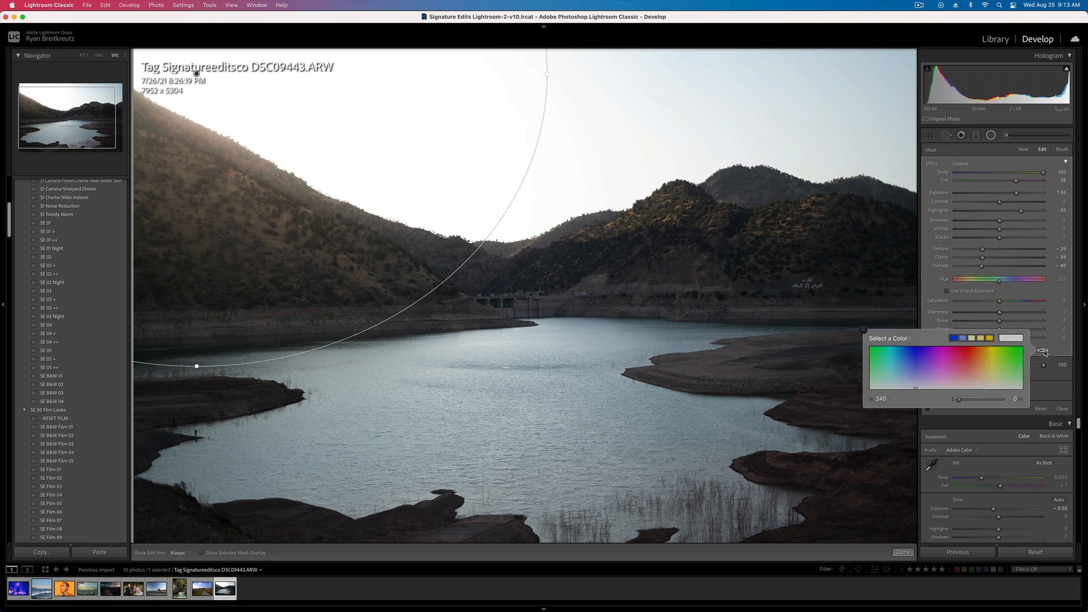
click(980, 357)
click(987, 367)
click(475, 250)
- Enlarge the radial mask and reposition it so its glow covers the left hillside and the left part of the water
drag(364, 210, 250, 175)
drag(343, 178, 417, 93)
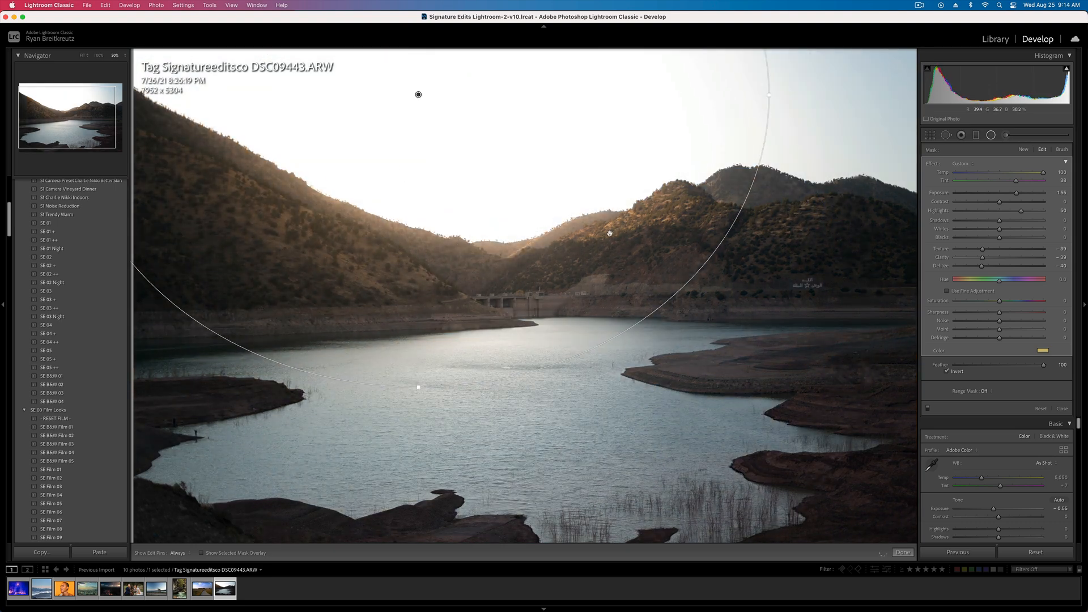
drag(420, 611, 420, 611)
mouse_move(542, 307)
mouse_down()
mouse_move(318, 267)
mouse_move(319, 352)
mouse_move(887, 151)
mouse_move(444, 246)
mouse_move(328, 308)
mouse_move(173, 446)
mouse_up()
drag(304, 399, 346, 444)
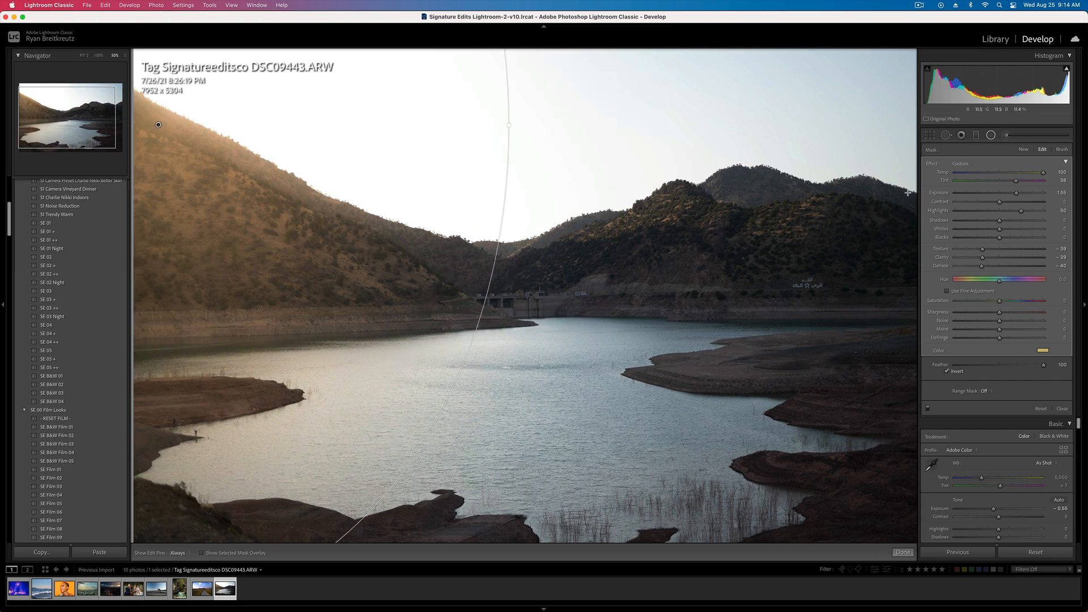
- Set the radial mask's exposure to 2.20 and the photo's overall exposure to −0.88, and shift the mask slightly upwards
drag(1016, 193, 1025, 193)
key(shift+minus)
key(shift+minus)
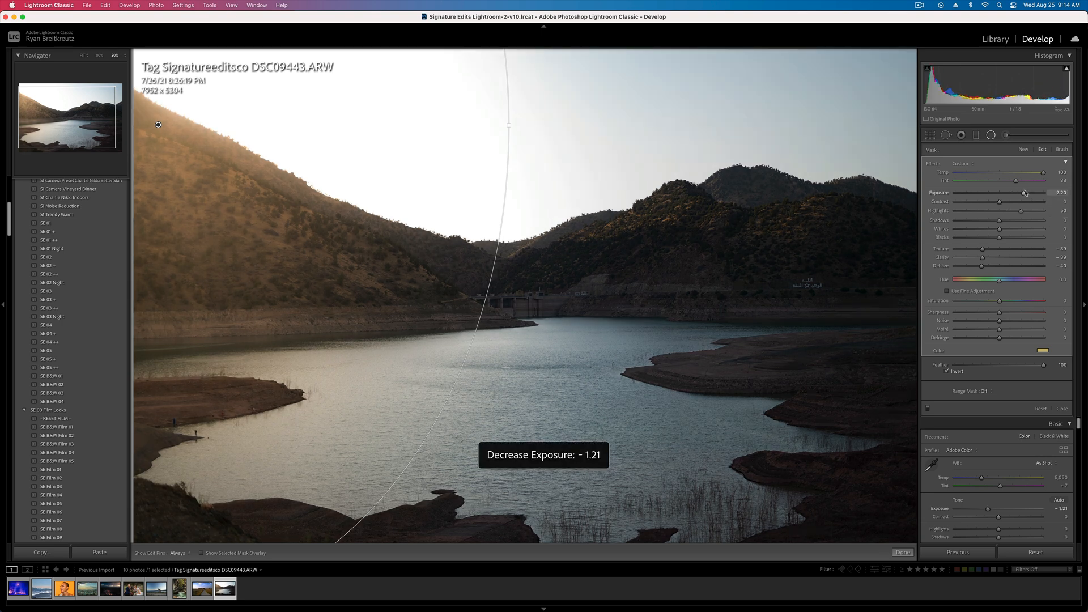
key(shift+equal)
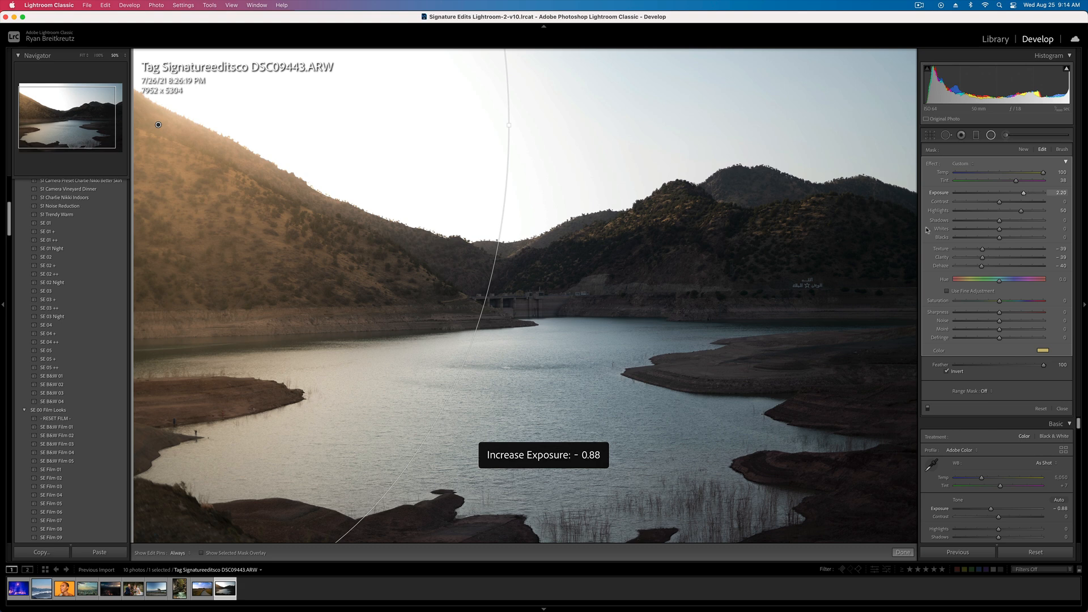
drag(318, 384, 318, 356)
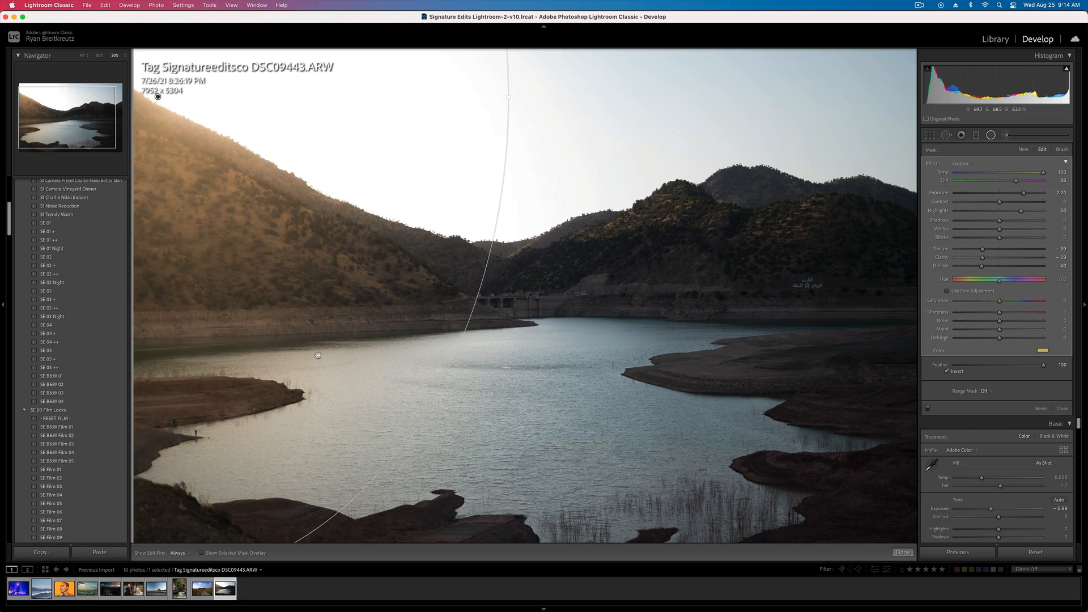
- Close the radial mask and compare the reservoir photo with its unedited version
key(shift+m)
key(backslash)
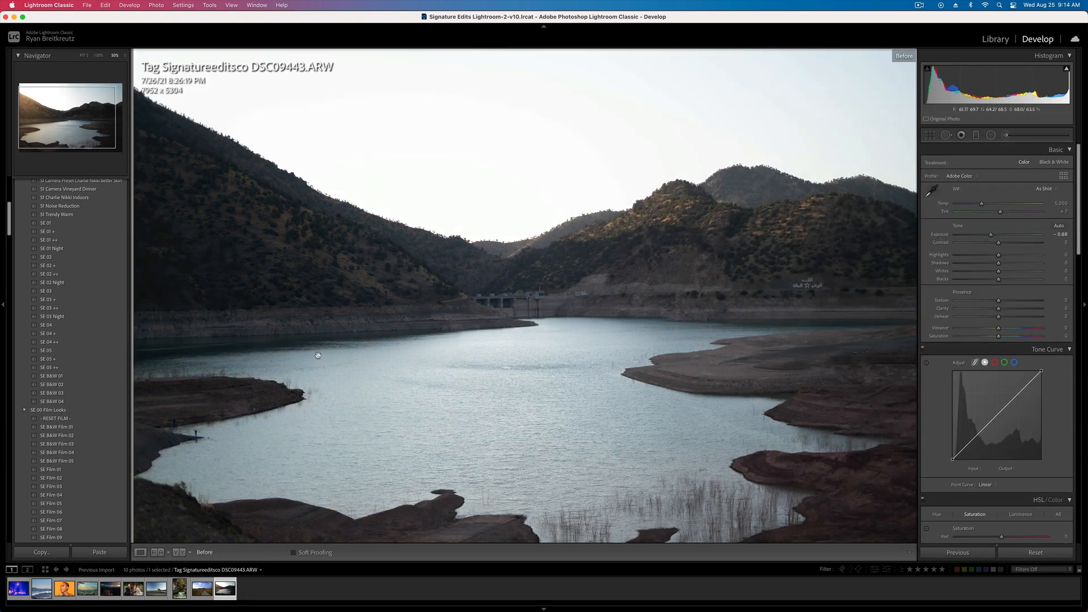
key(backslash)
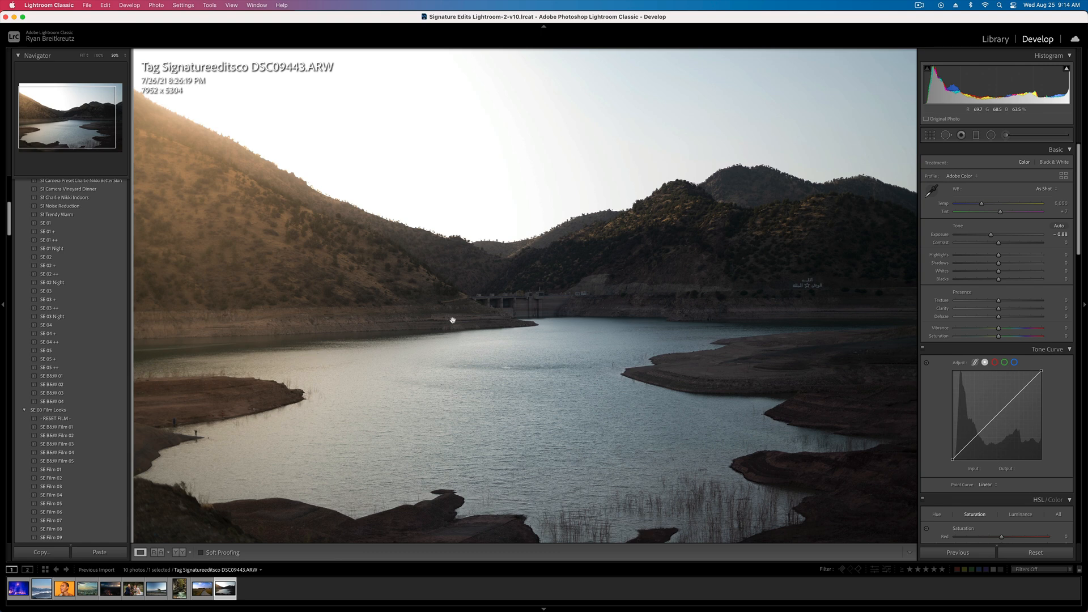
- Brush a mask over the reservoir's right shore with highlights at 50 and whites at 29, and finish the brush edit
click(1007, 135)
scroll(714, 372, down, 5)
scroll(846, 461, down, 1)
mouse_move(890, 354)
mouse_down()
mouse_move(662, 356)
mouse_move(811, 374)
mouse_move(930, 465)
mouse_move(782, 487)
mouse_move(750, 479)
mouse_move(915, 490)
mouse_move(813, 548)
mouse_move(872, 475)
mouse_up()
mouse_move(821, 371)
mouse_down()
mouse_move(900, 363)
mouse_move(916, 316)
mouse_move(849, 303)
mouse_move(627, 305)
mouse_move(878, 315)
mouse_up()
mouse_move(1012, 229)
mouse_down()
mouse_move(1028, 229)
mouse_move(1013, 232)
mouse_up()
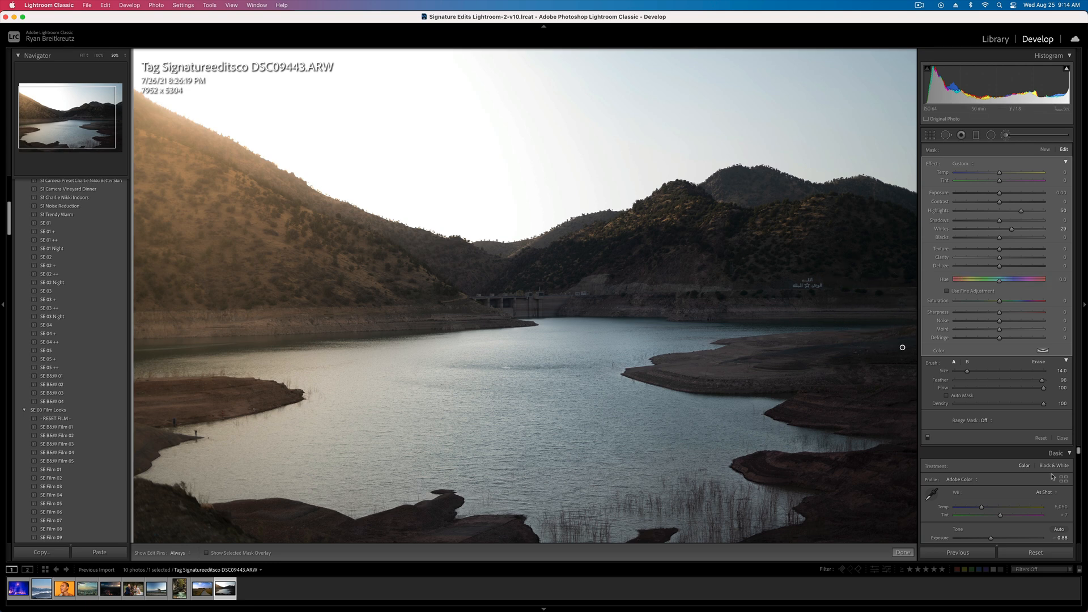
key(k)
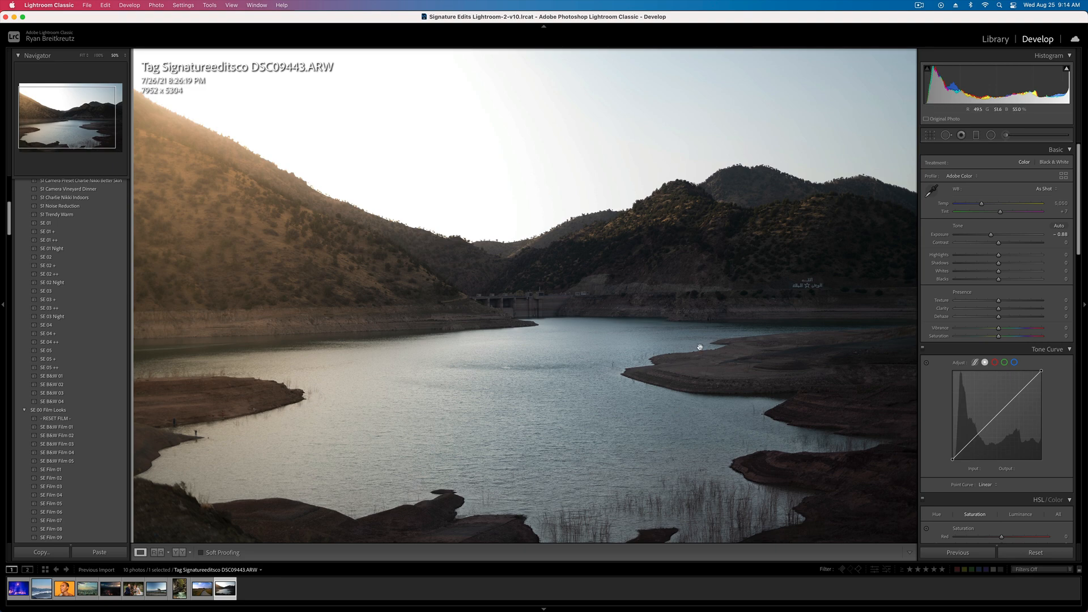
- Examine the people and the spit of land on the reservoir's left shore up close
click(216, 432)
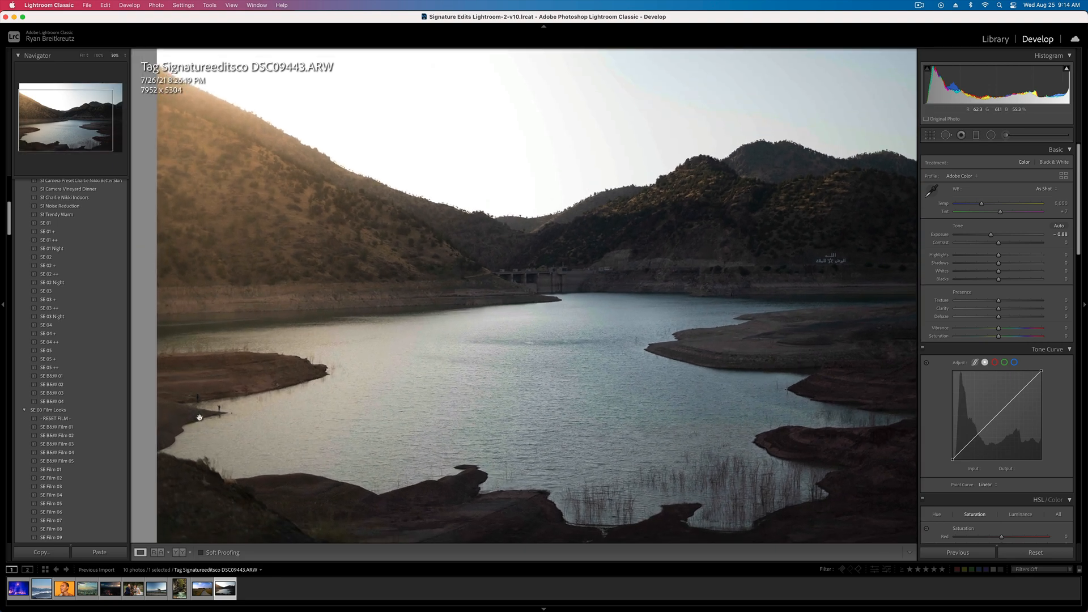
key(super+equal)
key(super+equal)
drag(227, 400, 758, 221)
drag(400, 375, 577, 296)
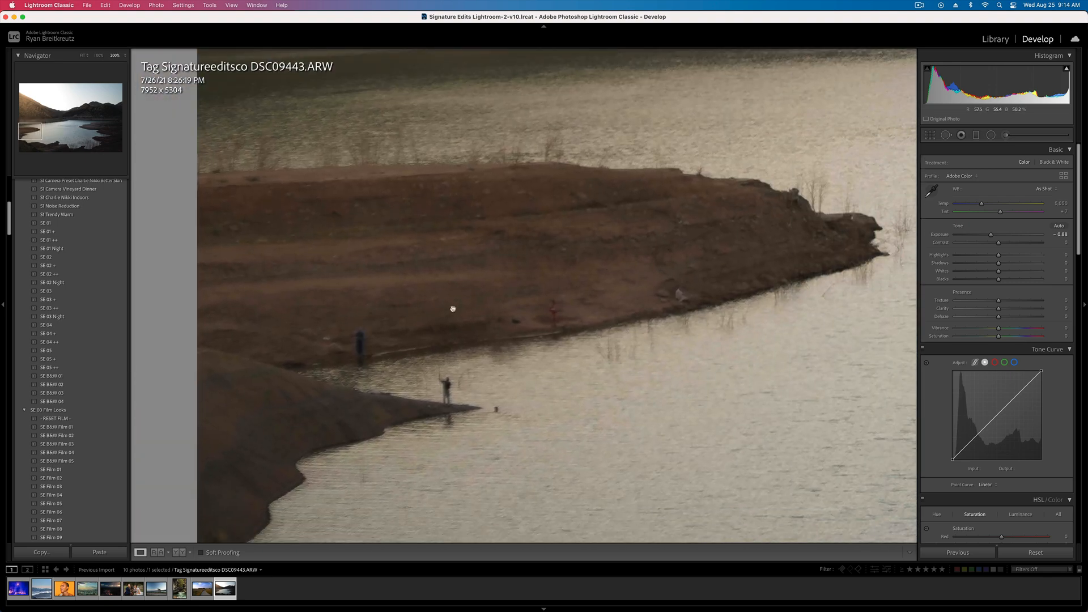
key(super+minus)
key(super+minus)
key(super+minus)
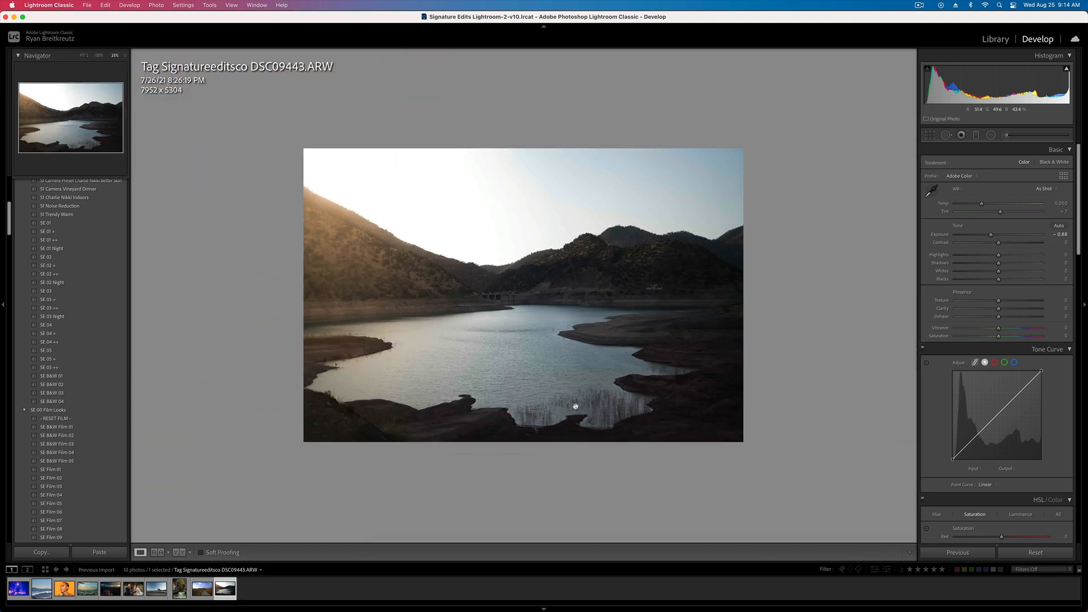
- Brush a new mask over the left shore and foreground rocks with texture about 89, clarity 47 and dehaze 8
key(super+equal)
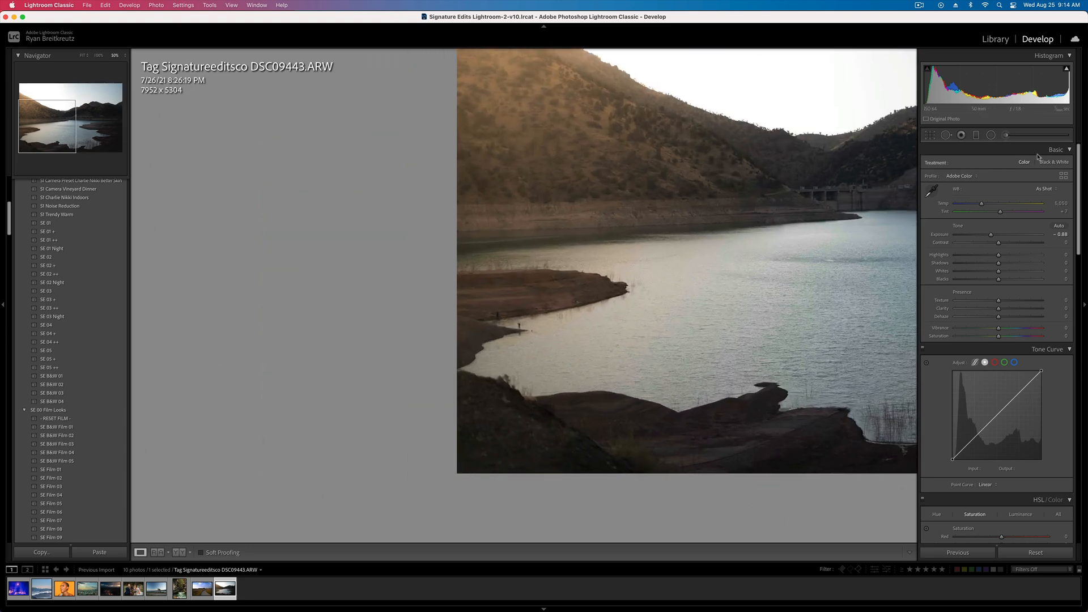
click(1003, 134)
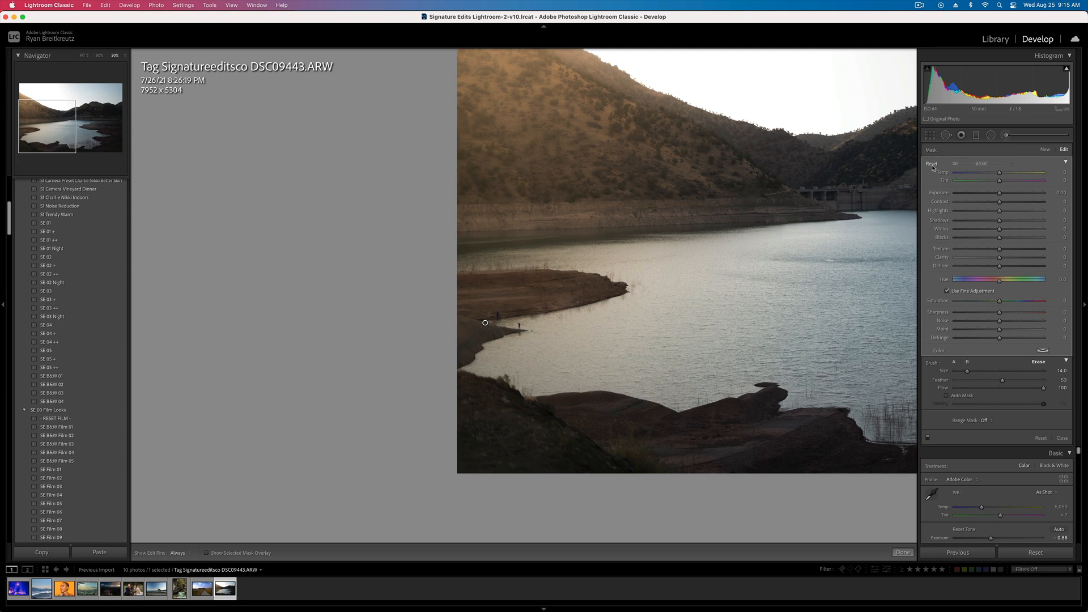
click(1014, 258)
drag(1012, 261, 1011, 261)
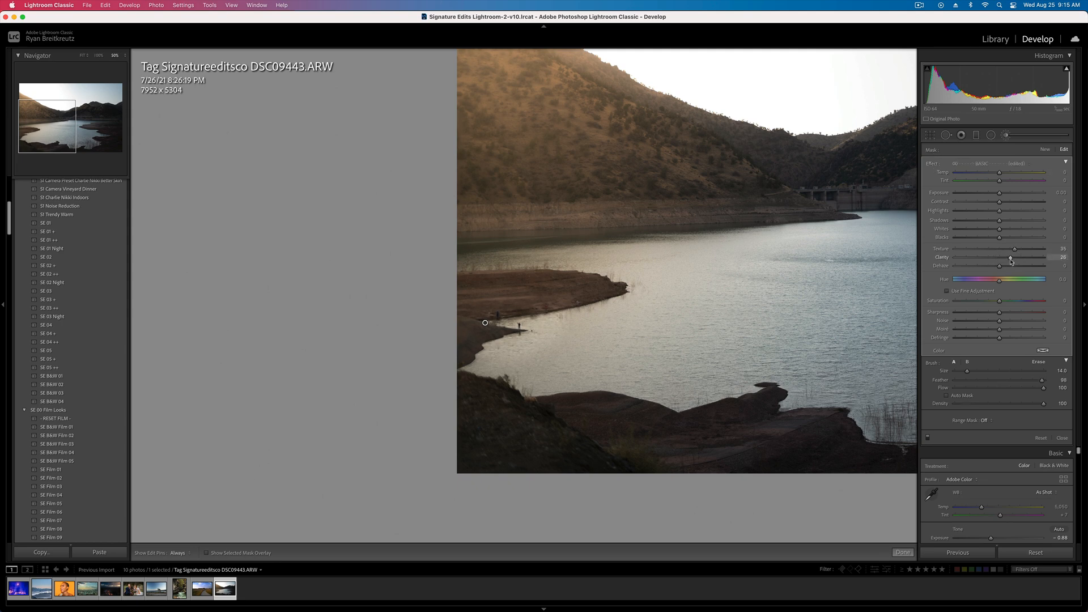
scroll(499, 336, up, 5)
key(h)
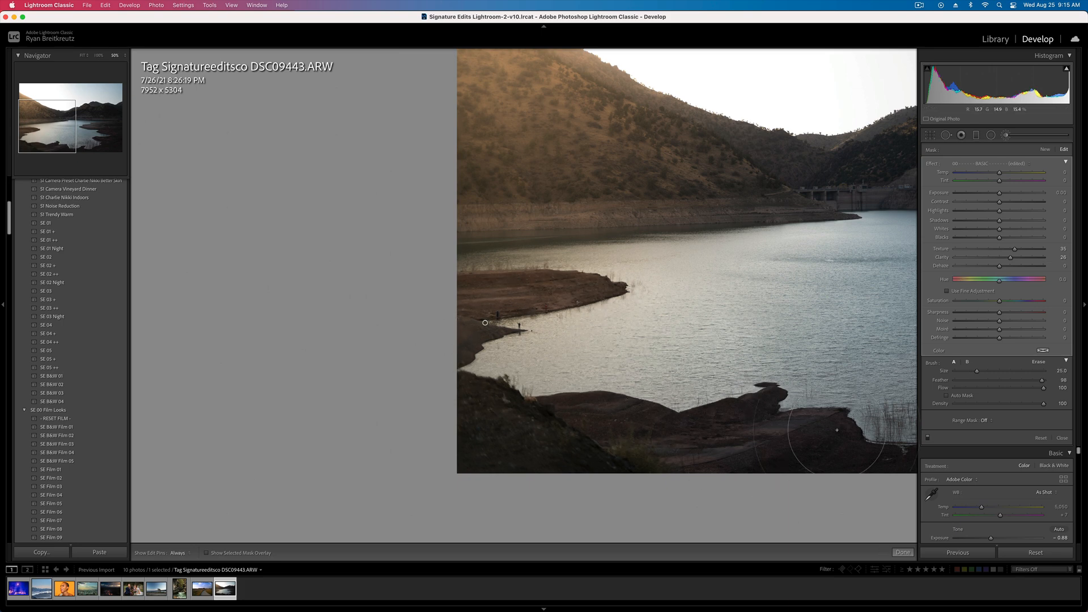
key(h)
click(1007, 267)
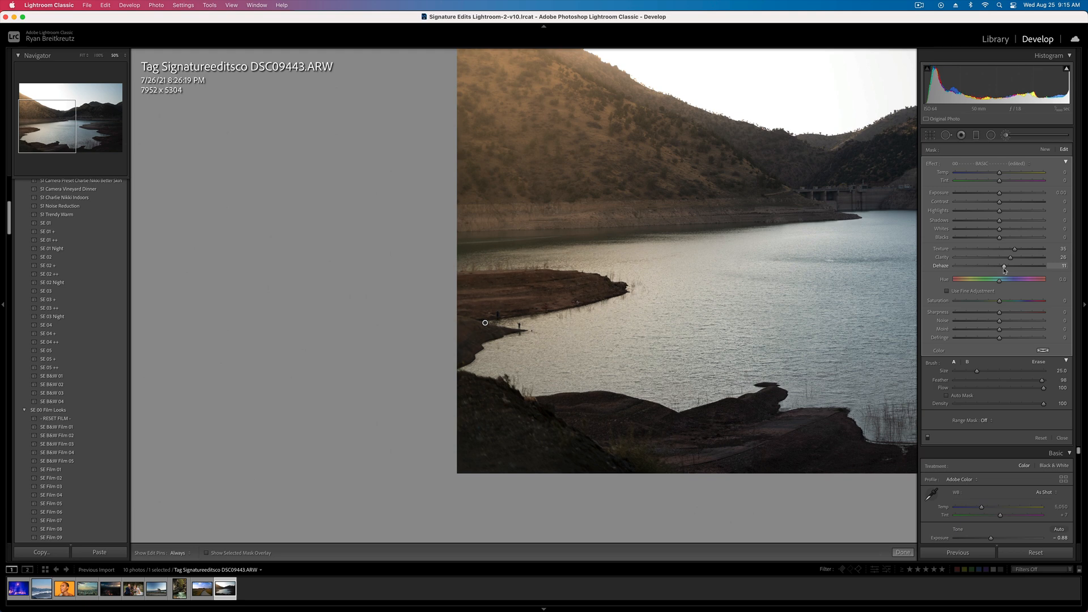
mouse_move(1005, 270)
mouse_down()
mouse_move(1028, 250)
mouse_move(1025, 259)
mouse_up()
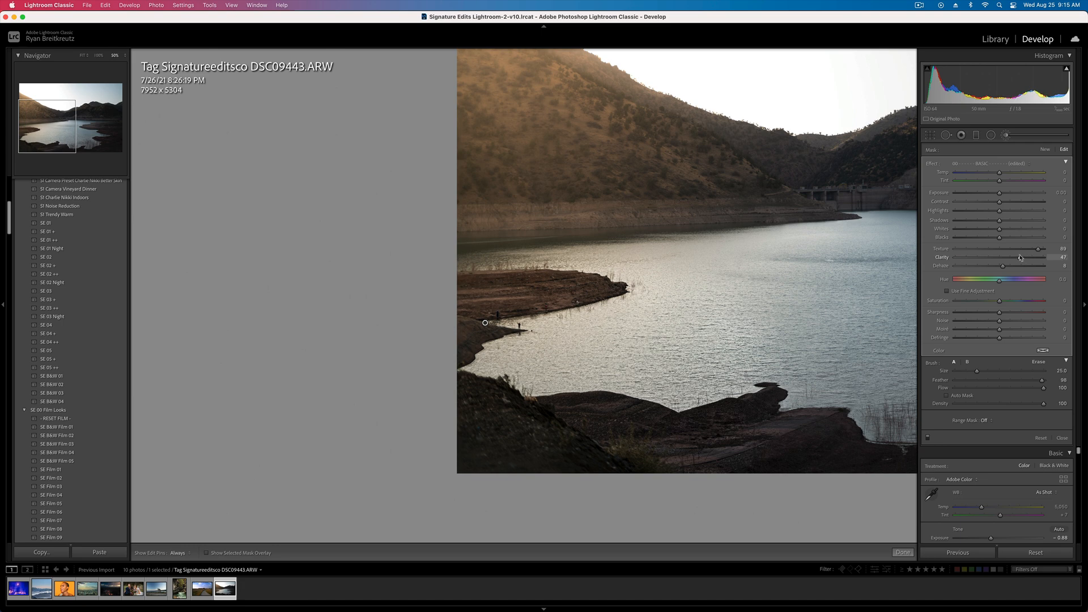
- Paint a new brush mask over the dark foreground, right shore and hills, and reset its effect sliders
key(super+minus)
key(super+minus)
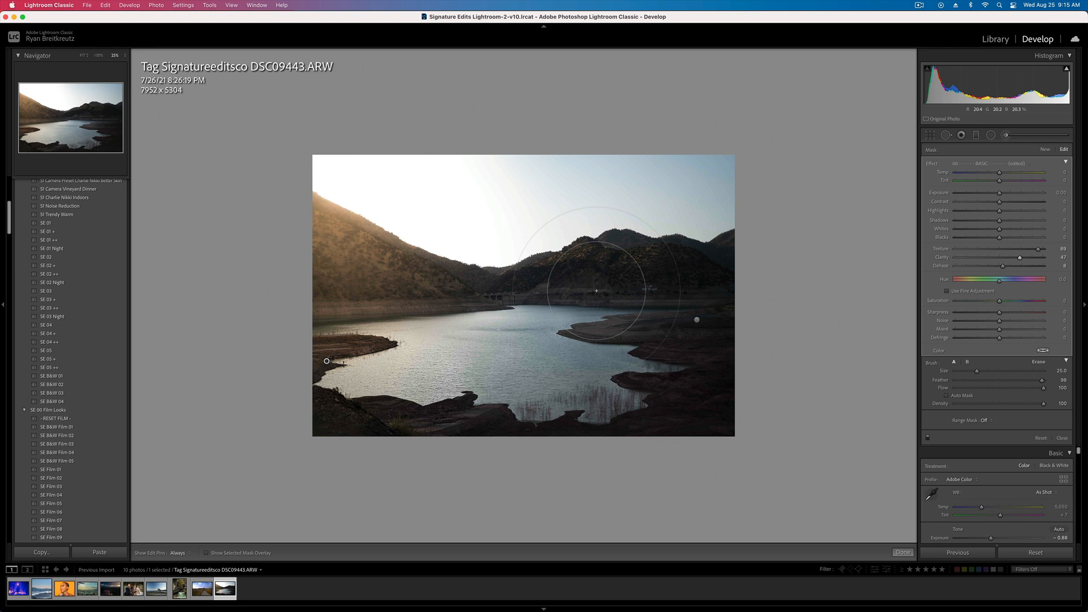
click(1045, 150)
scroll(509, 445, down, 5)
key(h)
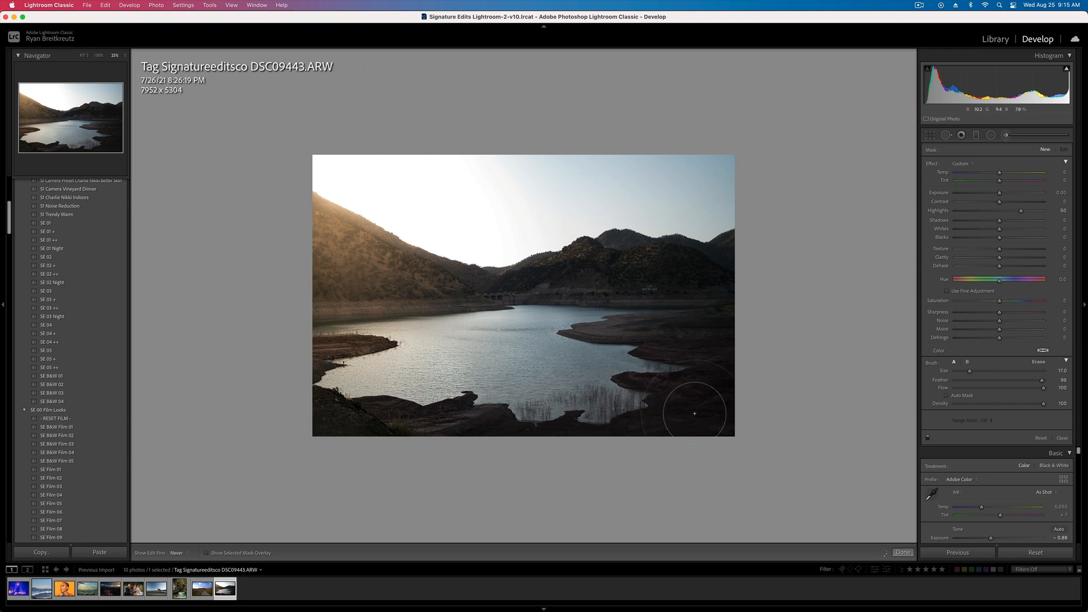
mouse_move(680, 346)
mouse_down()
mouse_move(718, 330)
mouse_move(634, 330)
mouse_move(718, 292)
mouse_move(720, 281)
mouse_move(685, 271)
mouse_move(760, 262)
mouse_up()
key(alt)
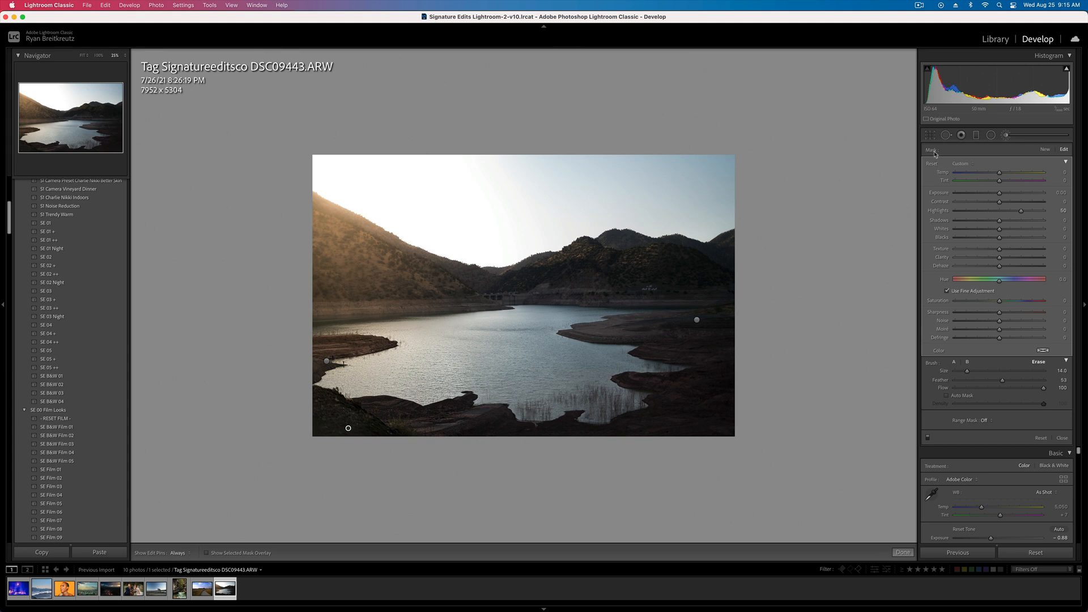
alt+click(933, 166)
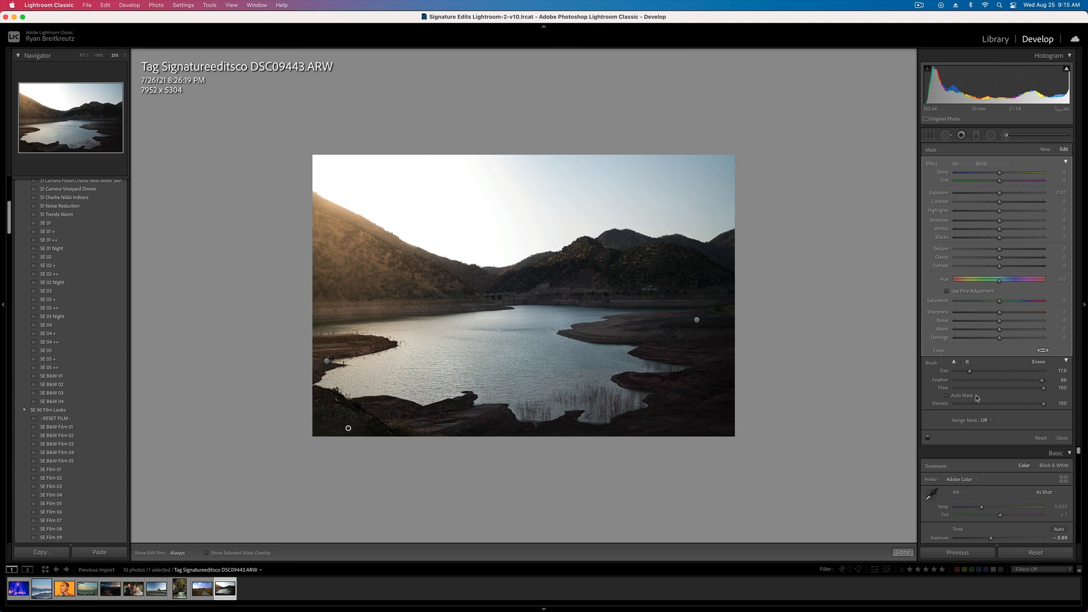
- Restrict the brush mask to darker tones with a luminance range mask of 0 to 53
click(988, 420)
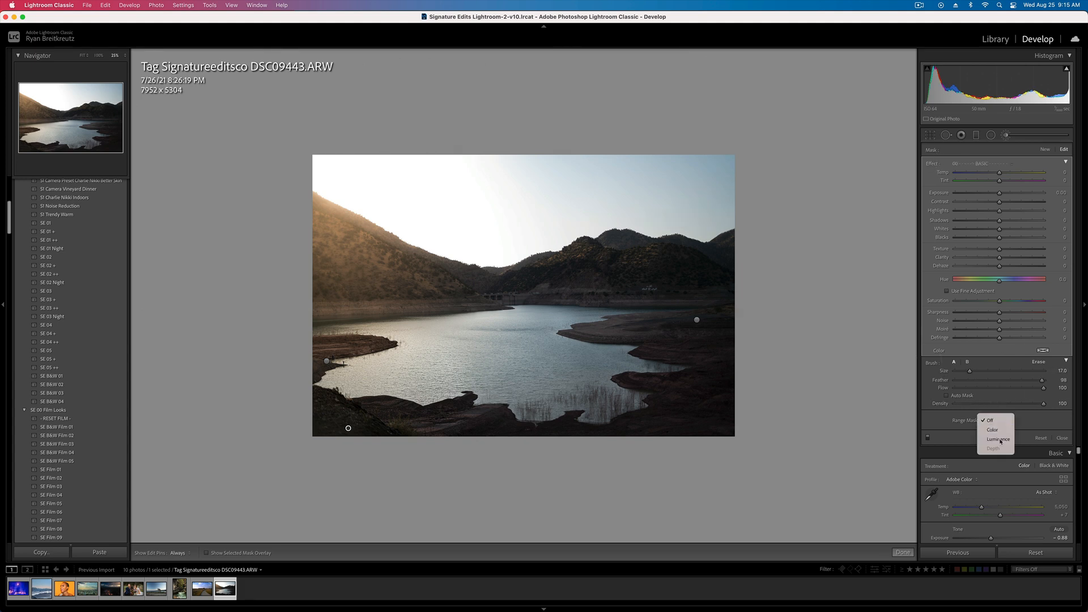
click(1001, 439)
drag(1047, 446, 1003, 446)
key(o)
key(o)
- Set the brush mask's contrast to 20, highlights to 100 and whites to 62, and check the shoreline up close
drag(1000, 229, 1000, 197)
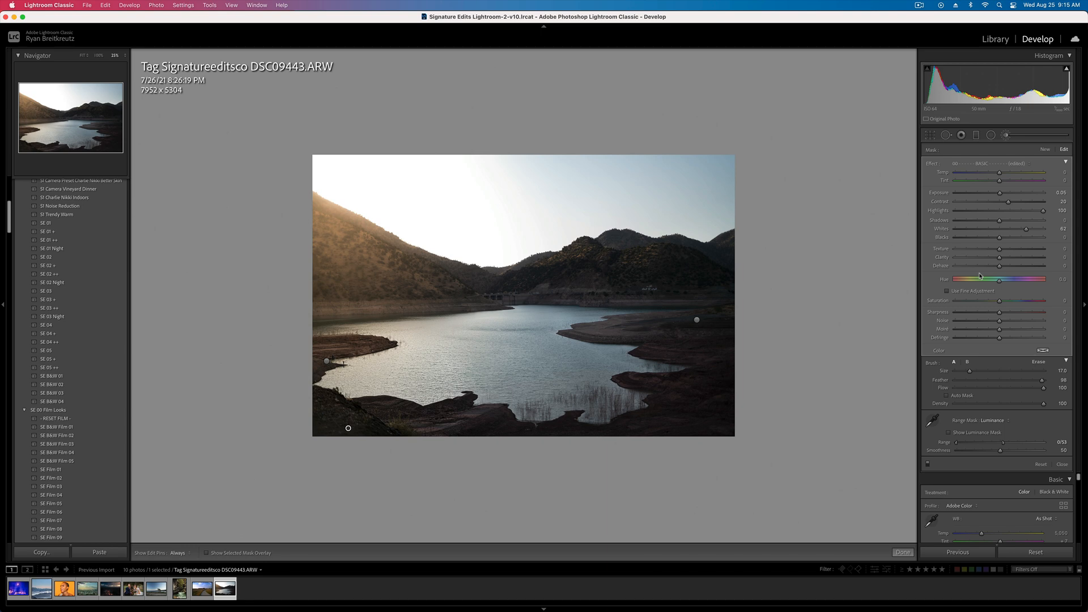
key(k)
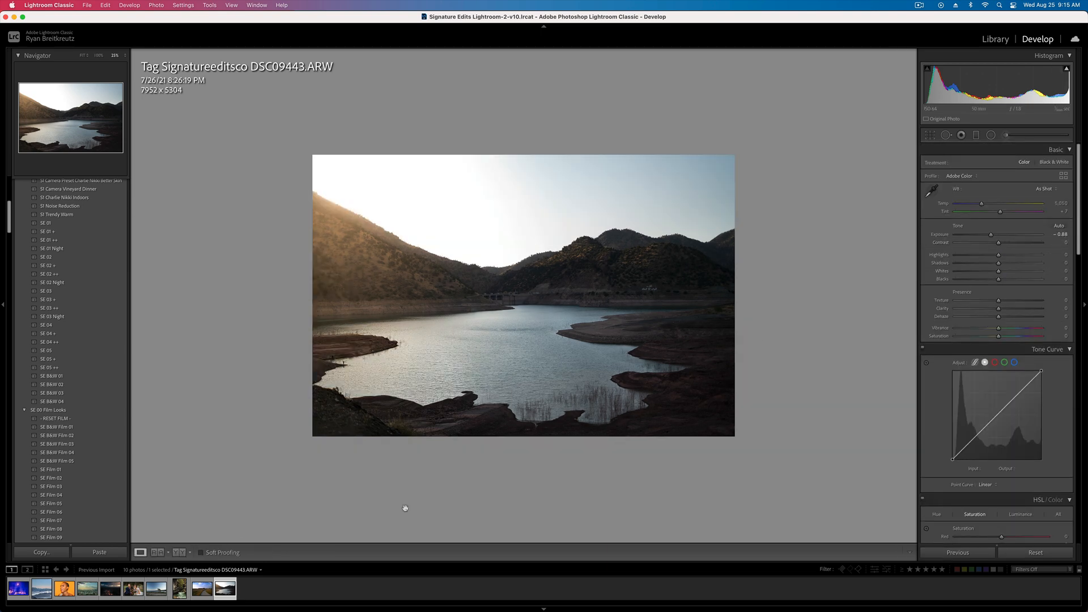
click(383, 340)
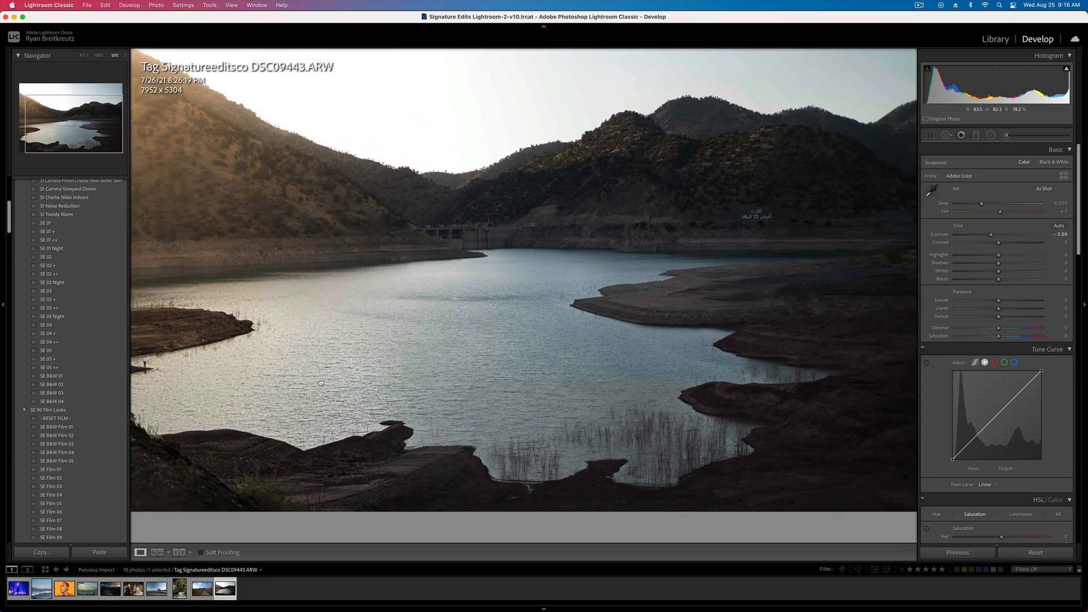
drag(381, 338, 344, 382)
key(super+minus)
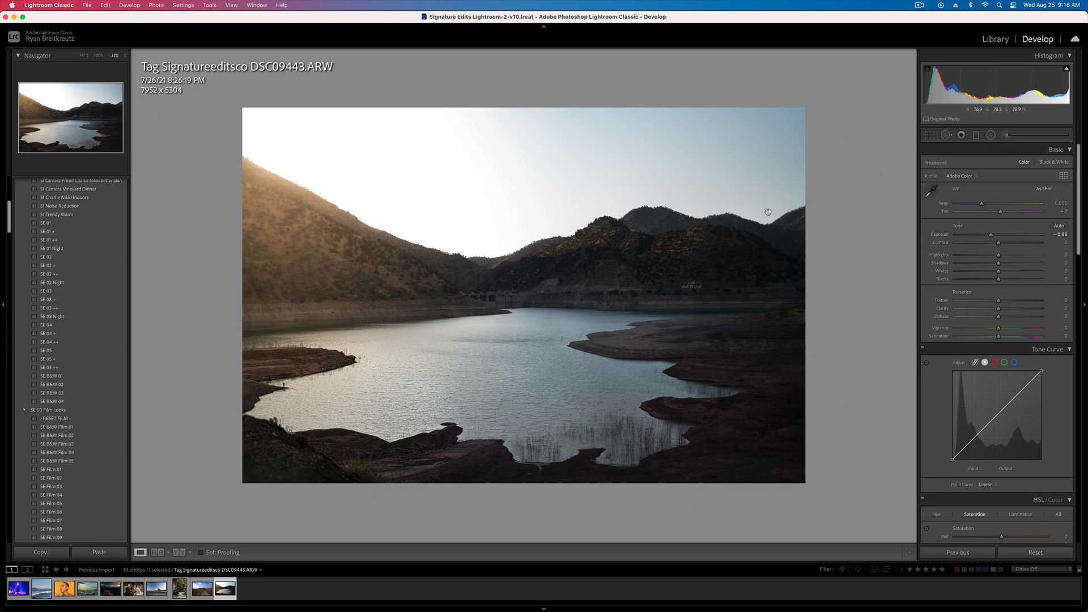
- Clone out the white lettering on the right hillside, using the clean slope beside it as the source
click(723, 274)
drag(833, 220, 450, 384)
click(946, 136)
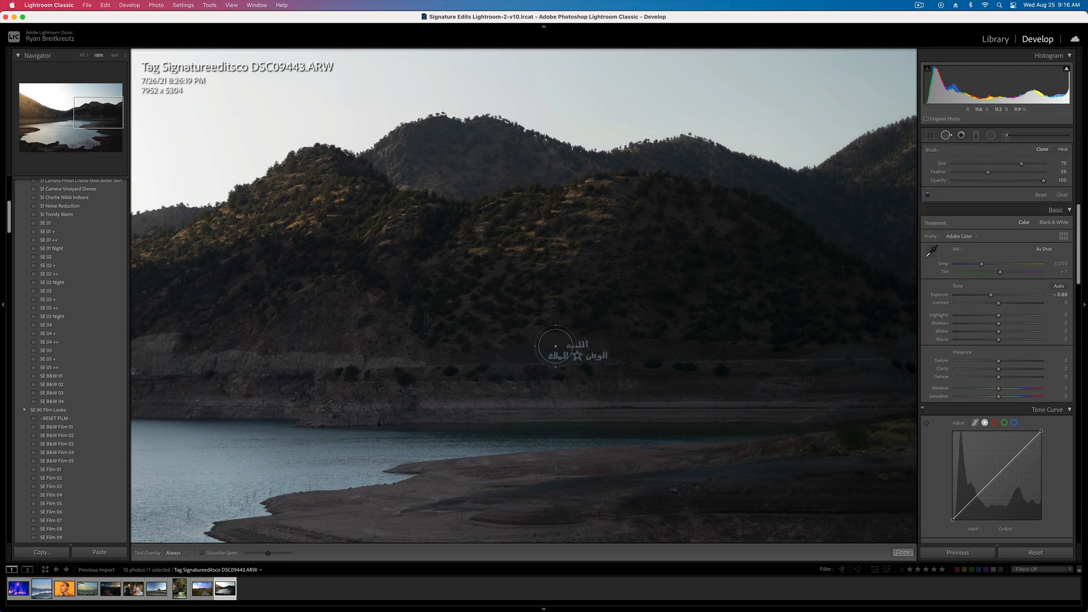
click(555, 346)
click(604, 343)
drag(740, 377, 732, 344)
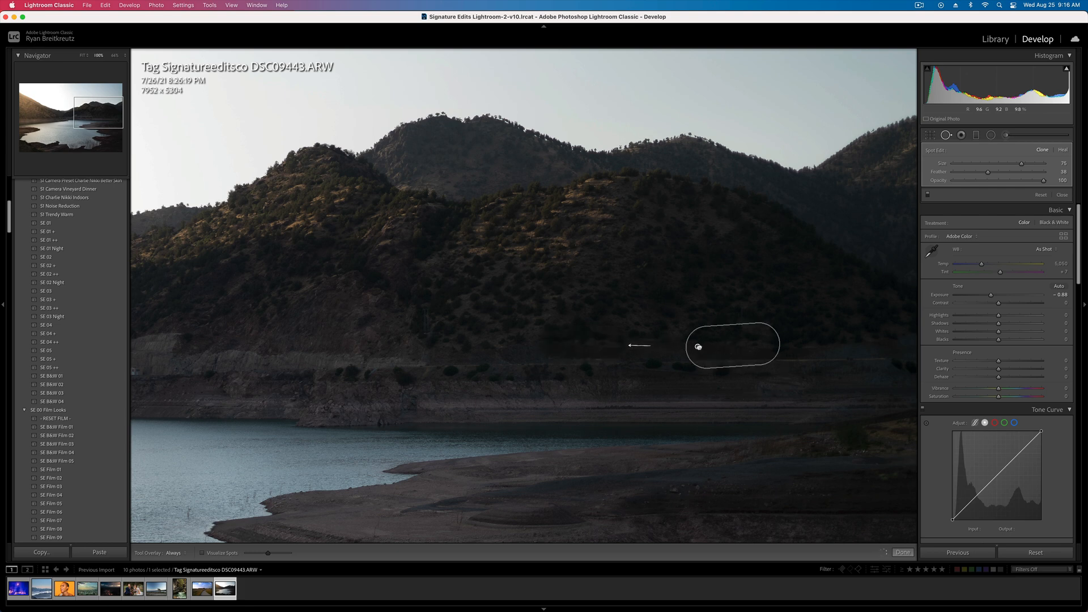
drag(698, 347, 699, 347)
key(q)
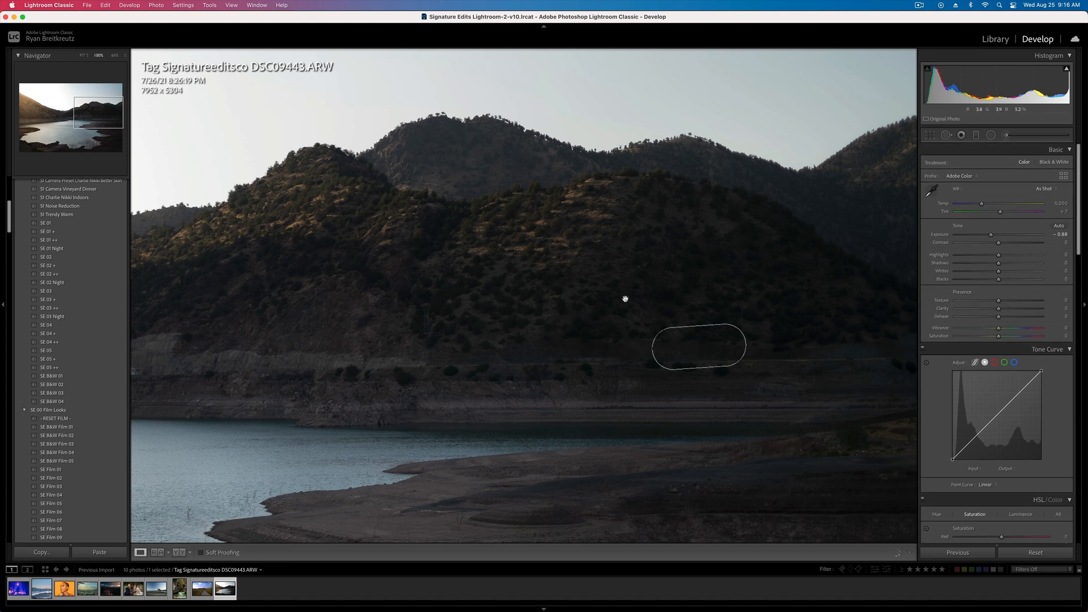
- Compare the whole landscape before and after the edits
key(super+minus)
key(super+minus)
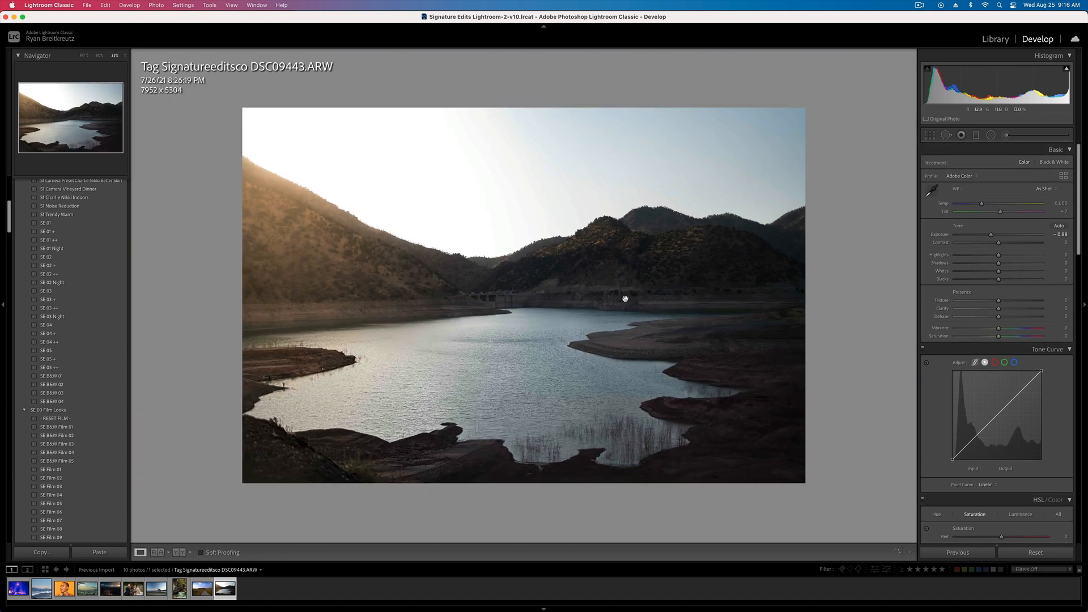
key(backslash)
key(backslash)
key(backslash)
key(backslash)
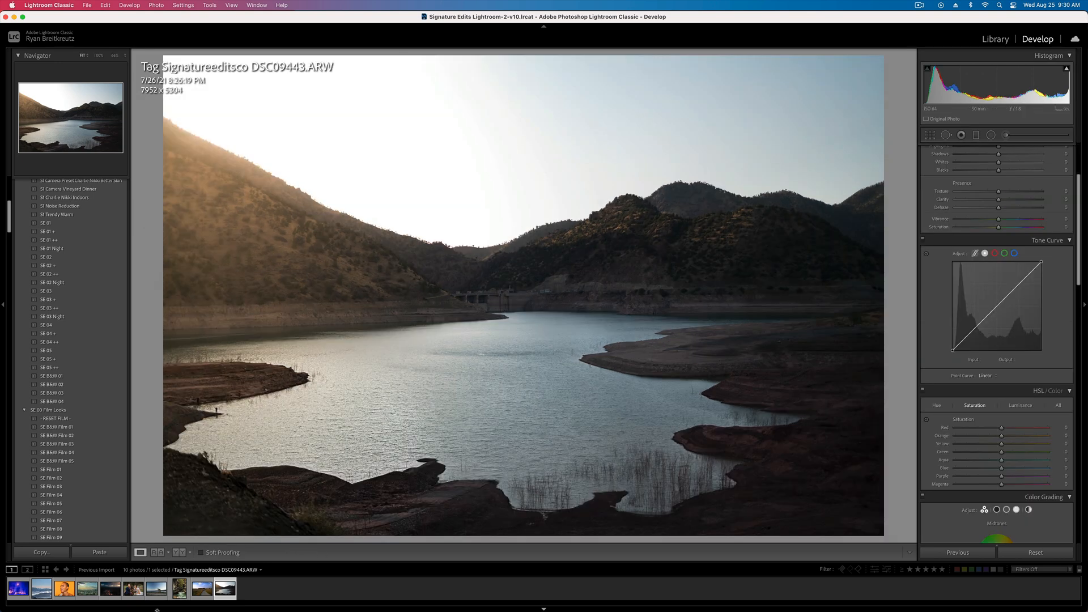
- Open the fire rider photo DSC_2576.NEF and set luminance noise reduction to 78 with its detail and contrast at 100
click(19, 589)
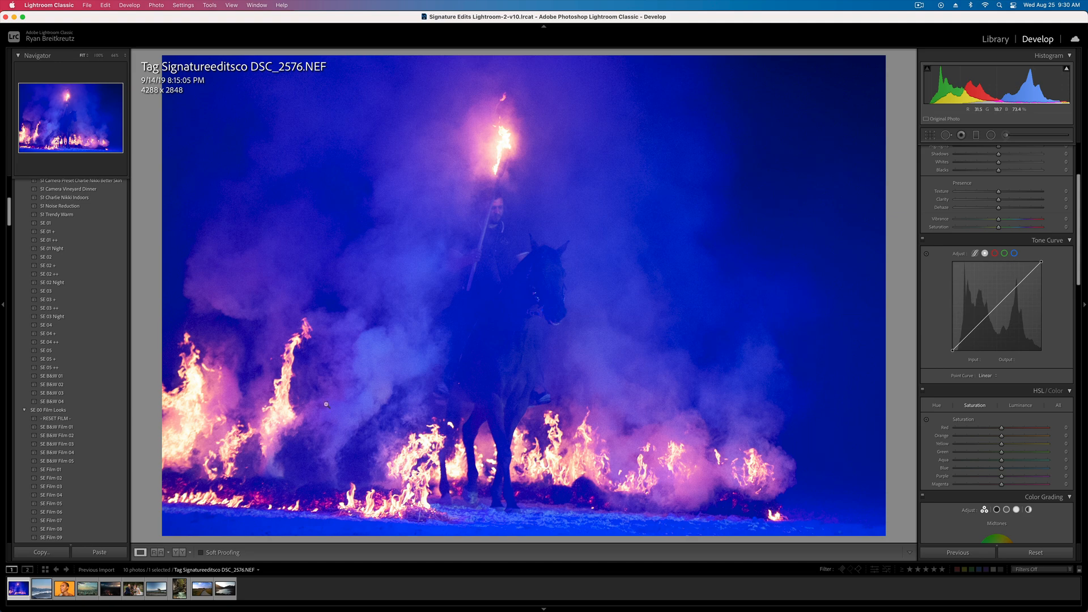
scroll(953, 373, down, 20)
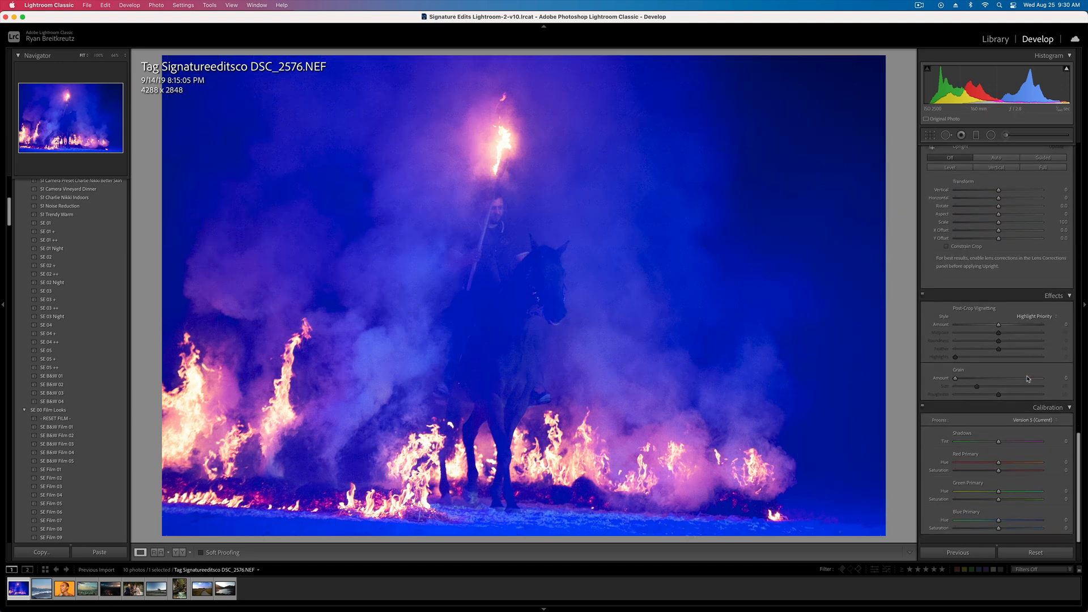
scroll(1029, 379, up, 1)
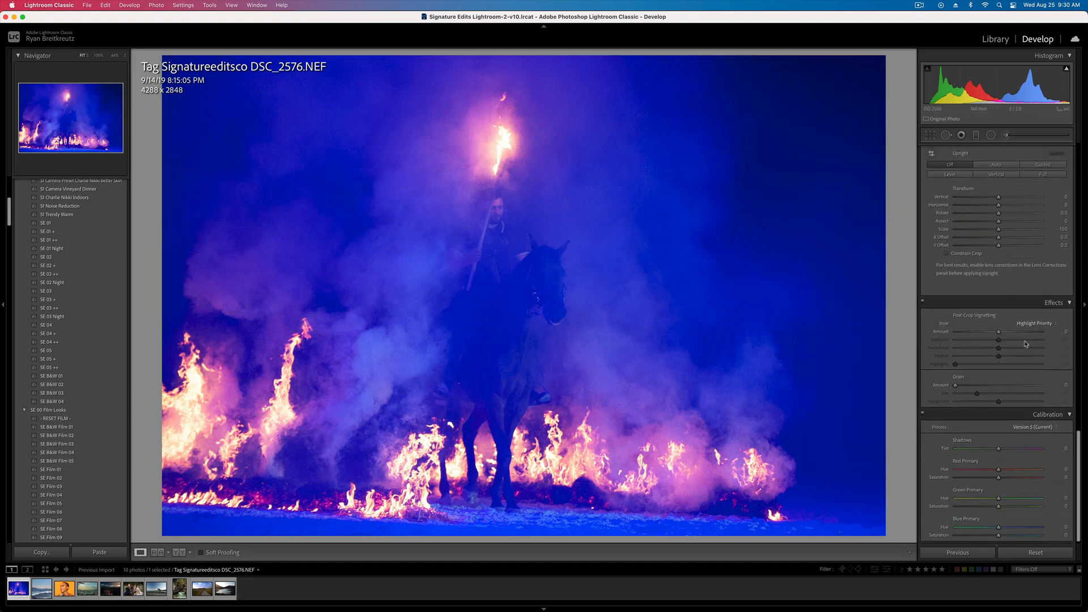
scroll(1026, 343, up, 10)
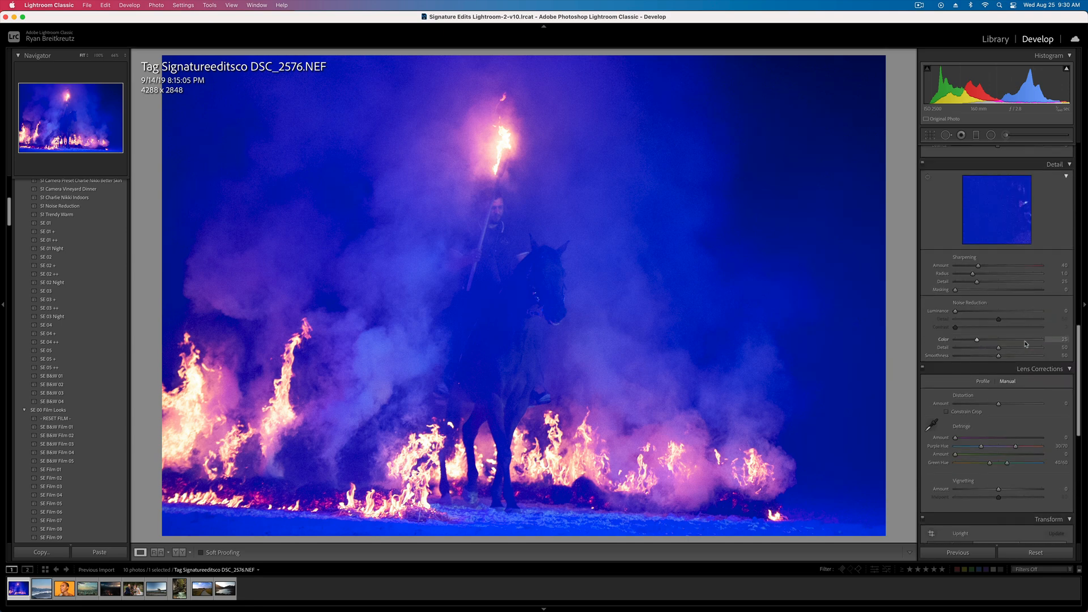
drag(956, 311, 1000, 319)
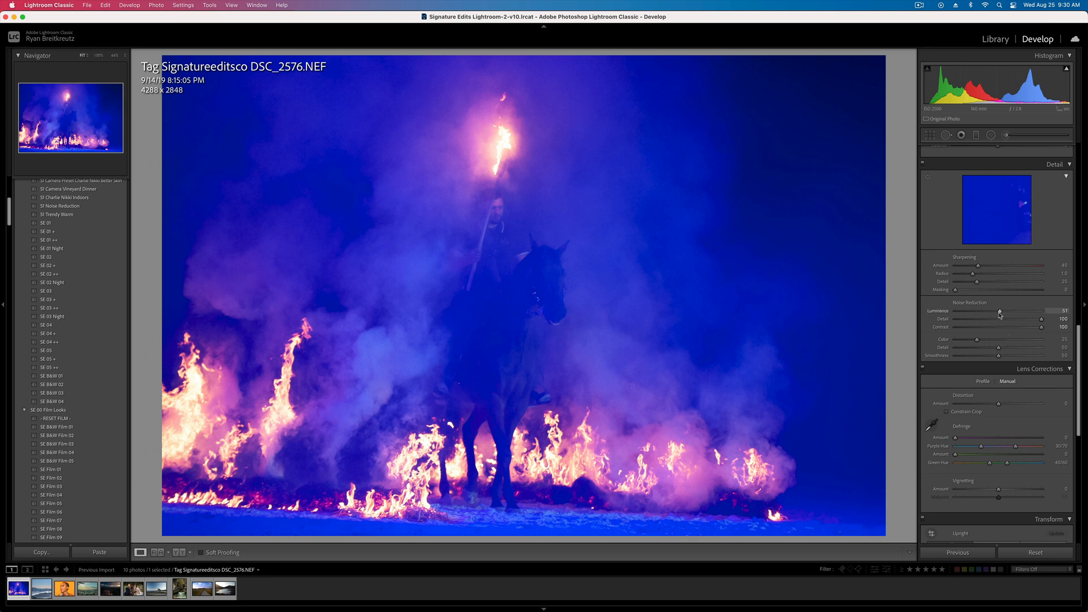
mouse_move(1000, 314)
mouse_down()
mouse_move(987, 316)
mouse_move(998, 314)
mouse_up()
mouse_move(1007, 314)
alt+mouse_down()
mouse_move(1021, 315)
mouse_move(963, 315)
mouse_move(1023, 321)
alt+mouse_up()
- Set the fire photo's sharpening to amount 150, radius 3.0 and masking 20
drag(974, 275, 952, 275)
drag(1012, 295, 975, 295)
- Raise the fire photo's overall contrast to +100
scroll(941, 260, up, 3)
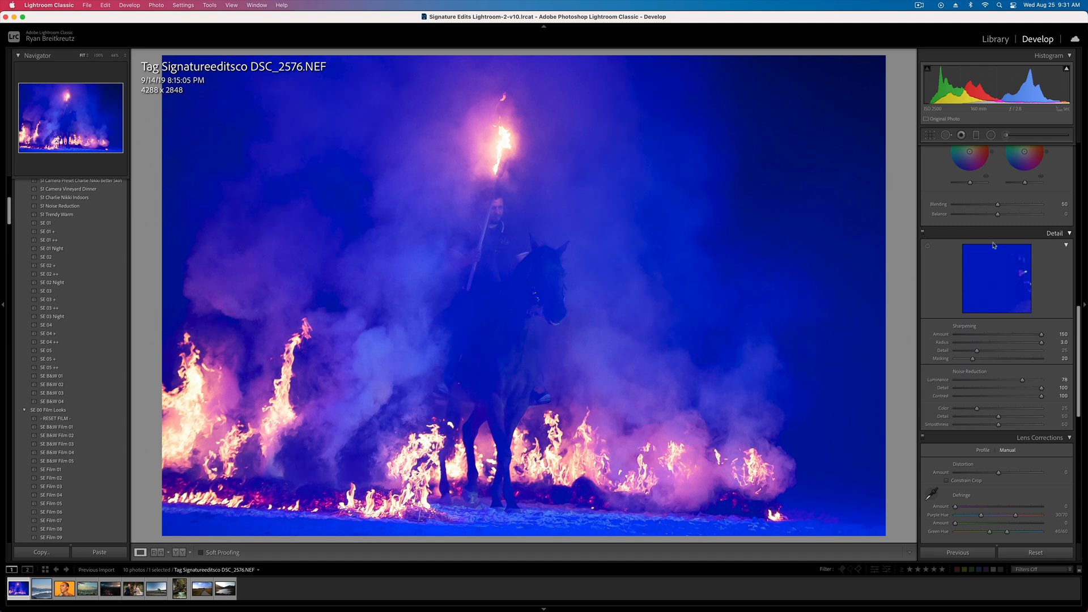
scroll(1009, 265, up, 10)
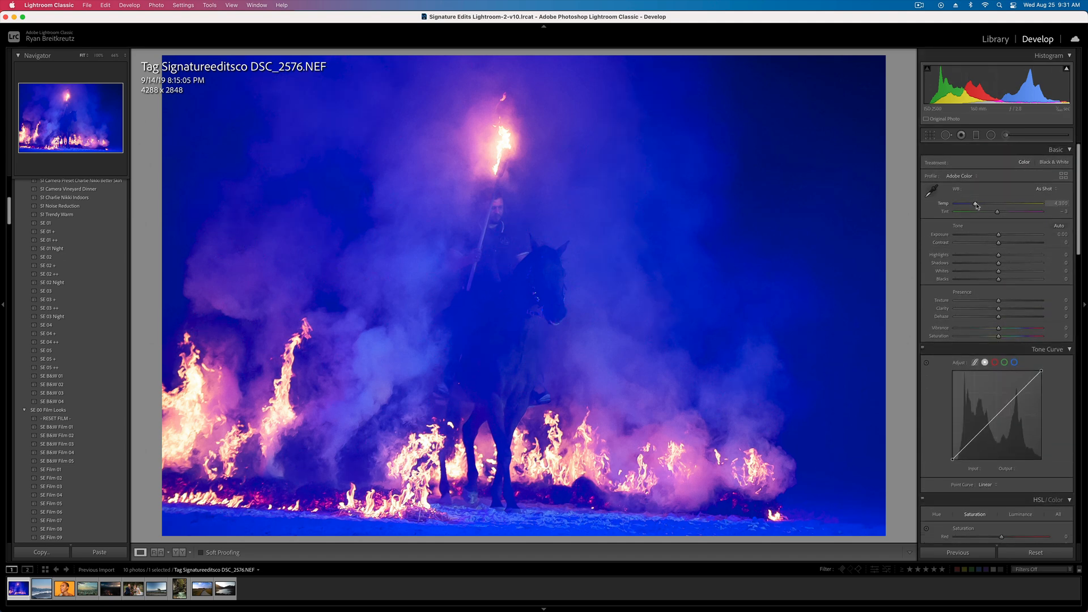
drag(999, 242, 1042, 244)
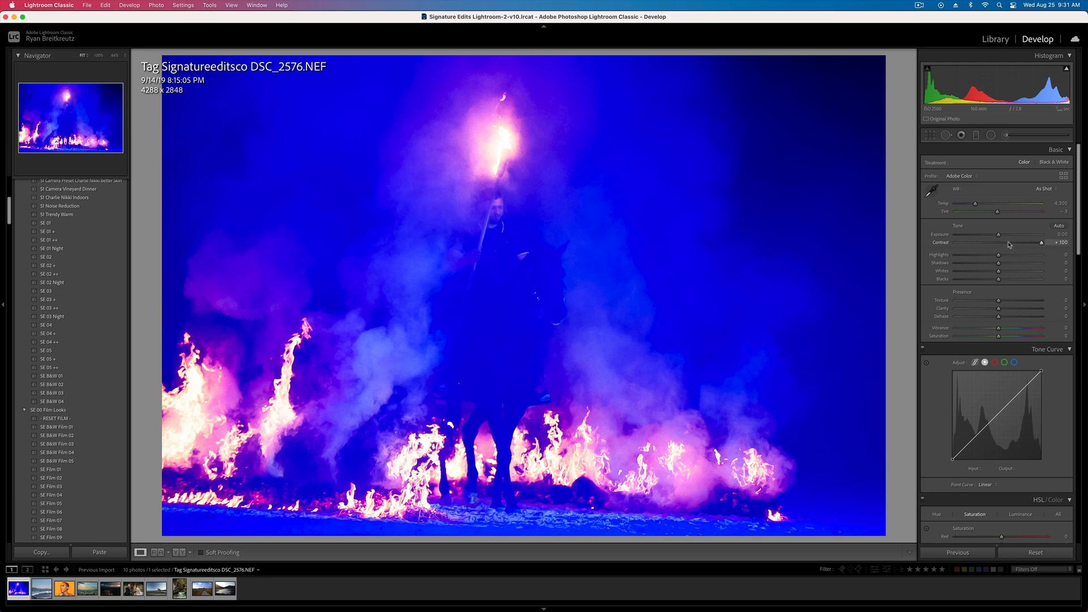
- Set the fire photo's contrast to +11, temperature to 7,776, tint to -92 and dehaze to +8
drag(1009, 244, 1004, 244)
mouse_move(975, 204)
mouse_down()
mouse_move(1056, 205)
mouse_move(1005, 195)
mouse_move(987, 214)
mouse_move(962, 213)
mouse_move(973, 215)
mouse_up()
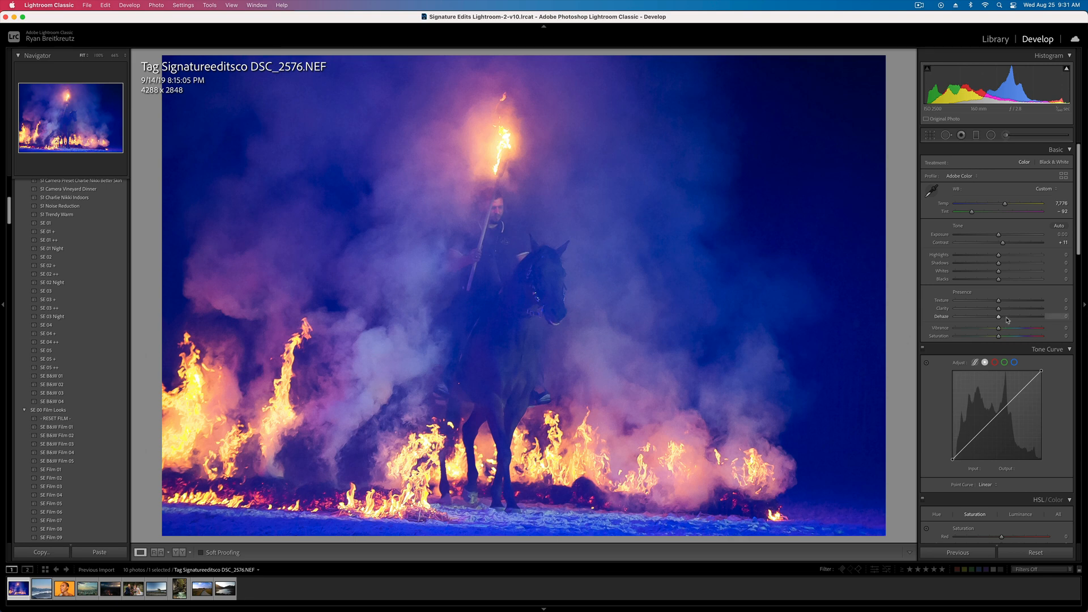
drag(999, 317, 1003, 319)
- Calibrate the colours with red primary hue -11 and saturation +13, and blue primary hue -16
scroll(1006, 340, down, 20)
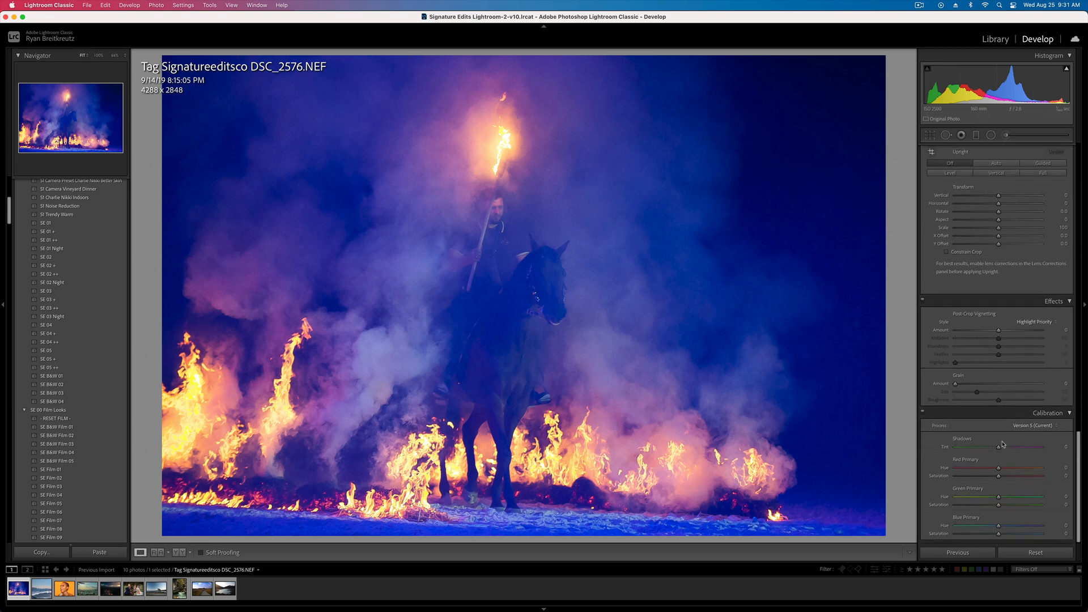
mouse_move(989, 470)
mouse_down()
mouse_move(977, 475)
mouse_move(1027, 479)
mouse_move(1005, 479)
mouse_up()
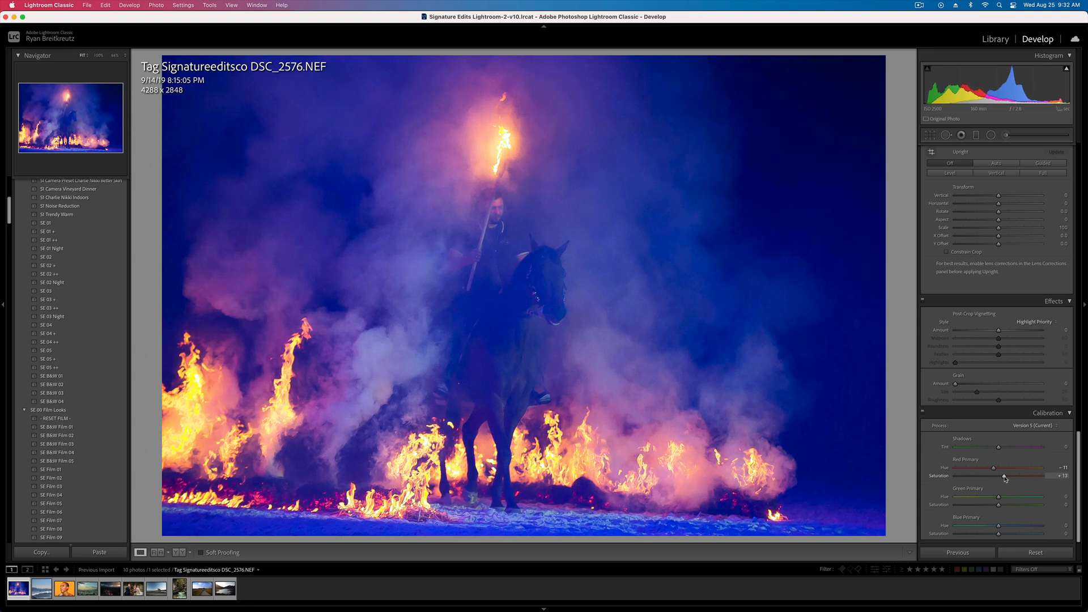
mouse_move(998, 526)
mouse_down()
mouse_move(1019, 530)
mouse_move(956, 527)
mouse_move(993, 526)
mouse_up()
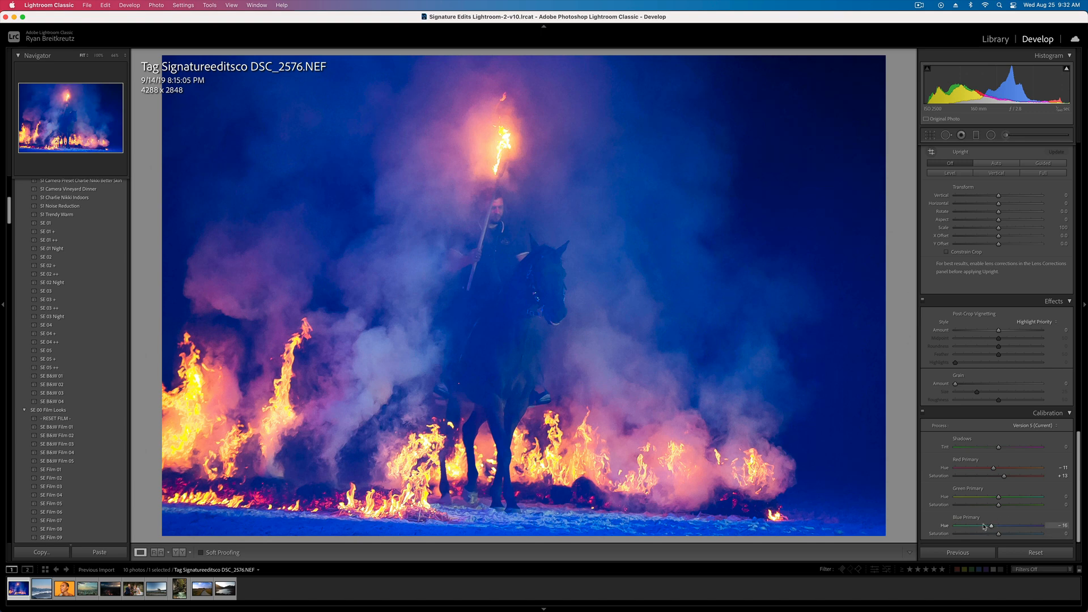
drag(992, 527, 954, 527)
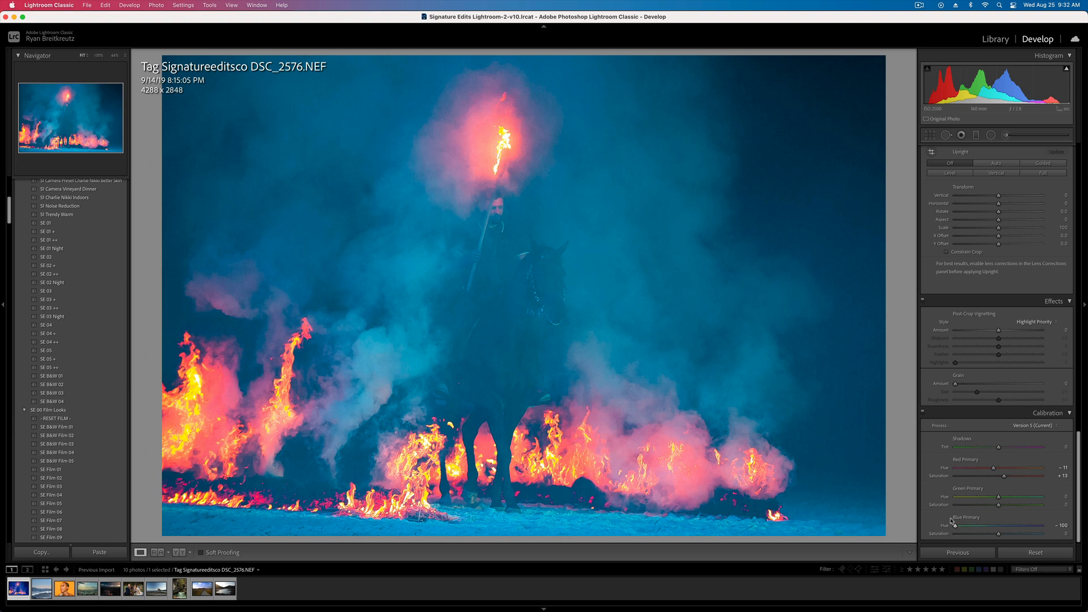
click(811, 230)
drag(956, 527, 992, 528)
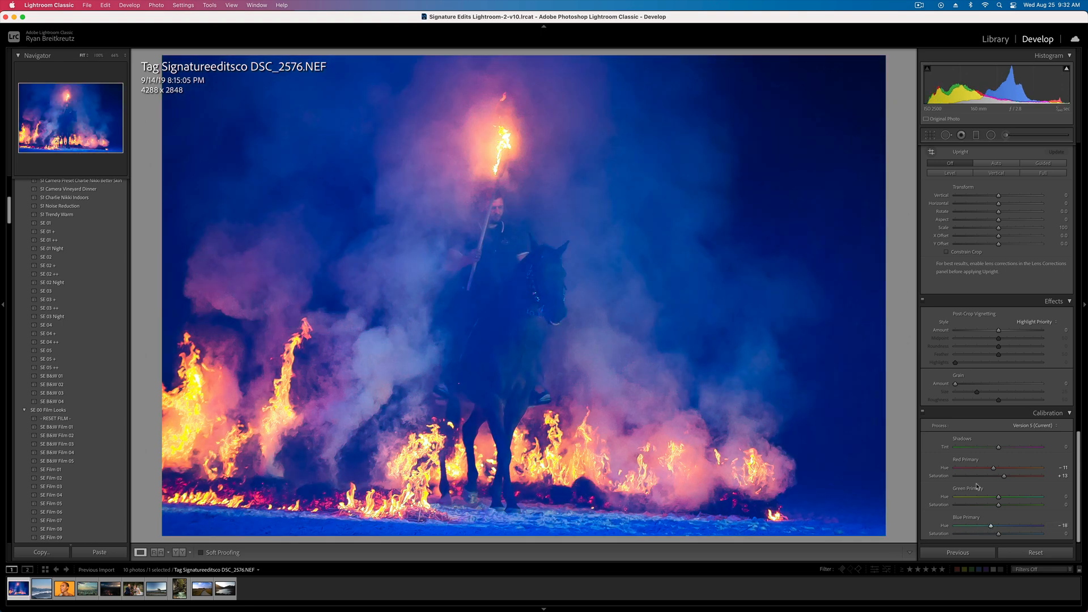
- Compare the fire photo before and after the edits
key(backslash)
key(backslash)
key(backslash)
key(backslash)
- Shape a gentle S-curve in the tone curve, taking input 60 down to 54 and input 169 up to 177
scroll(1003, 406, up, 15)
scroll(1002, 405, up, 2)
click(996, 306)
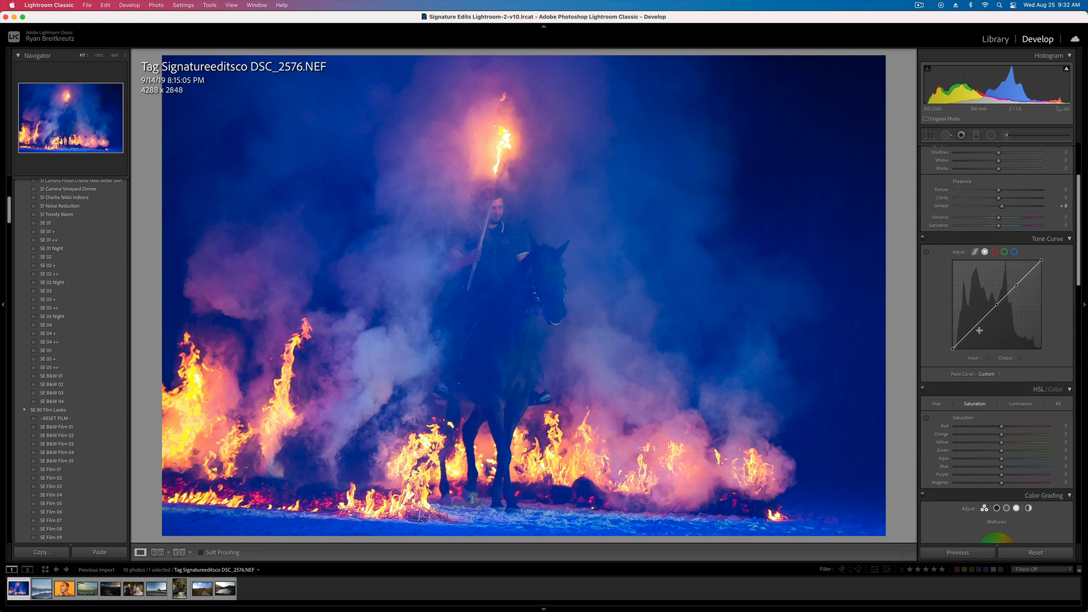
drag(971, 328, 973, 331)
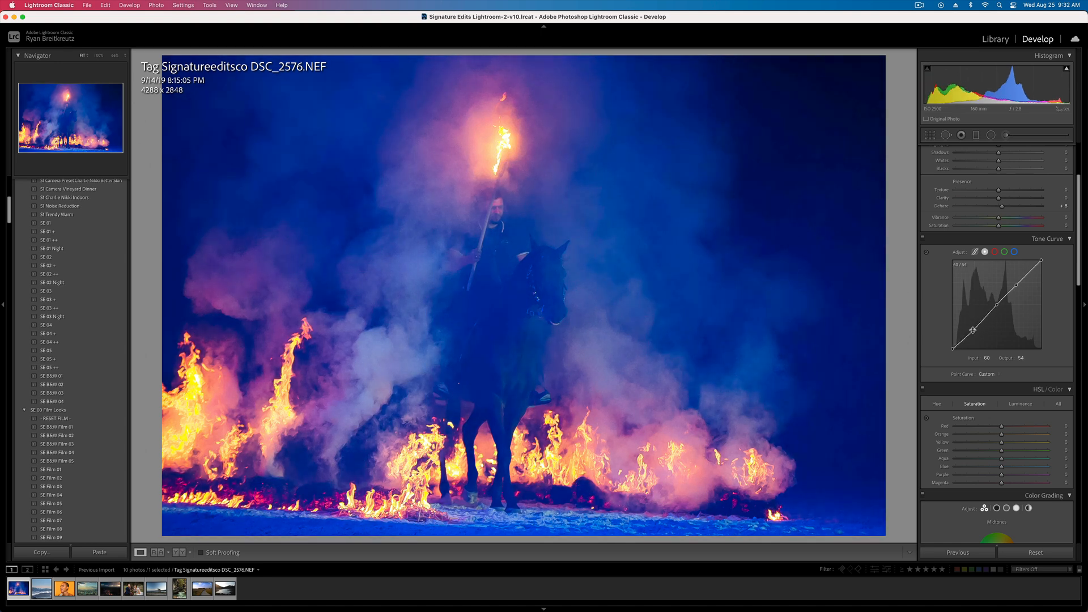
mouse_move(1016, 284)
mouse_down()
mouse_move(1041, 263)
mouse_move(1042, 282)
mouse_move(1041, 269)
mouse_move(1011, 286)
mouse_up()
- Paint an adjustment brush mask over the rider and horse with flow 100 and check its overlay
click(1007, 135)
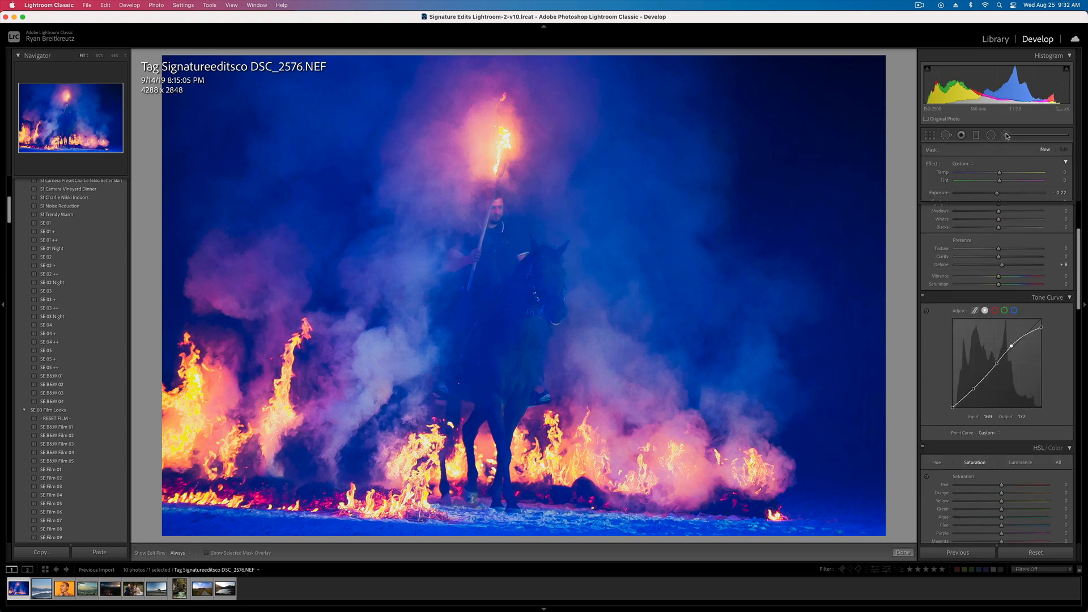
key(])
mouse_move(550, 290)
mouse_down()
mouse_move(561, 295)
mouse_move(507, 332)
mouse_move(531, 382)
mouse_move(517, 392)
mouse_move(515, 427)
mouse_move(479, 323)
mouse_move(490, 286)
mouse_move(475, 258)
mouse_move(520, 263)
mouse_move(487, 212)
mouse_move(502, 280)
mouse_up()
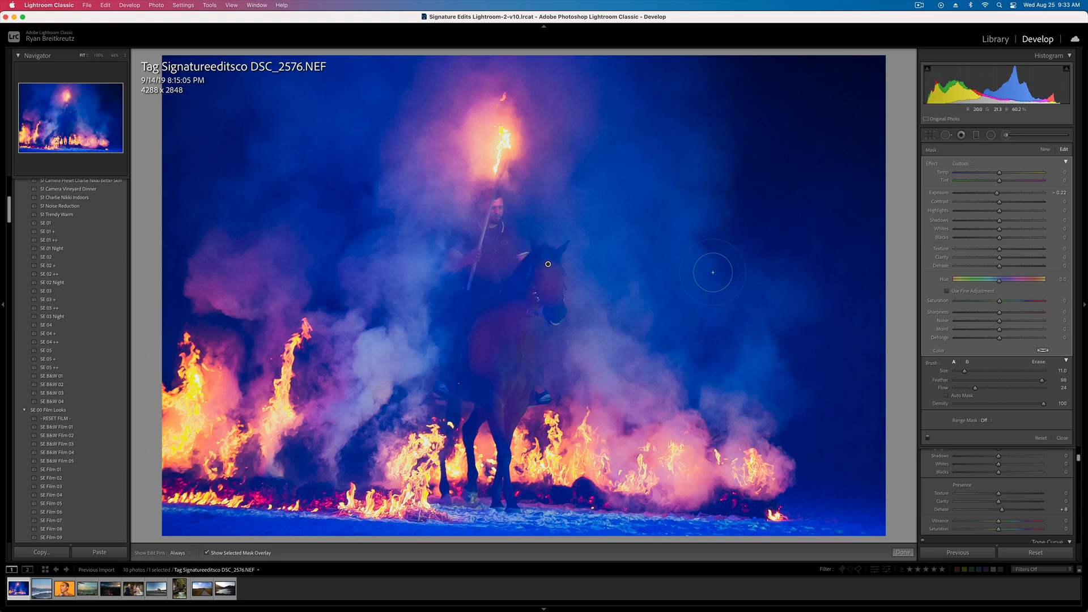
drag(975, 387, 1043, 387)
mouse_move(501, 216)
mouse_down()
mouse_move(470, 255)
mouse_move(521, 290)
mouse_move(542, 261)
mouse_move(553, 321)
mouse_move(533, 278)
mouse_move(494, 334)
mouse_move(480, 290)
mouse_move(515, 325)
mouse_move(531, 296)
mouse_up()
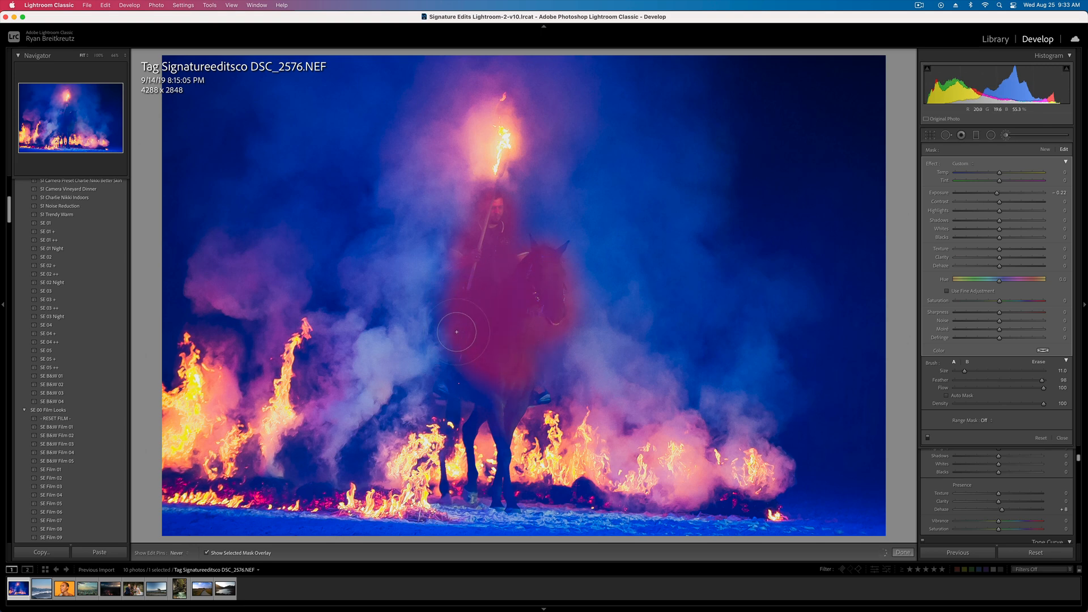
key(o)
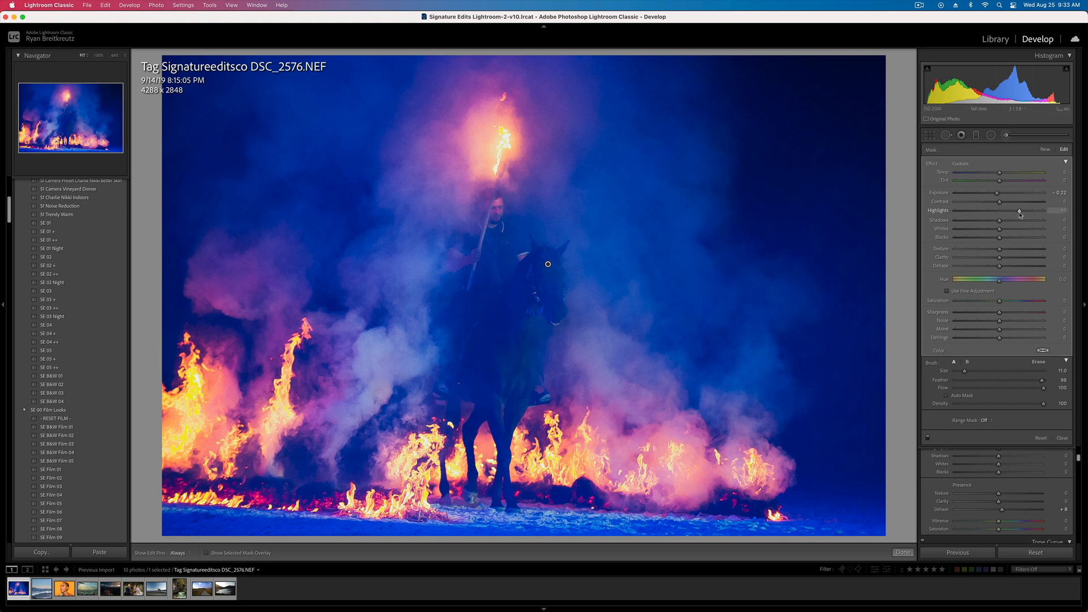
- Set the rider mask's highlights to 40, whites to 8, texture to 51, clarity to 2 and contrast to -40
drag(1065, 222, 1064, 222)
drag(1000, 230, 1012, 231)
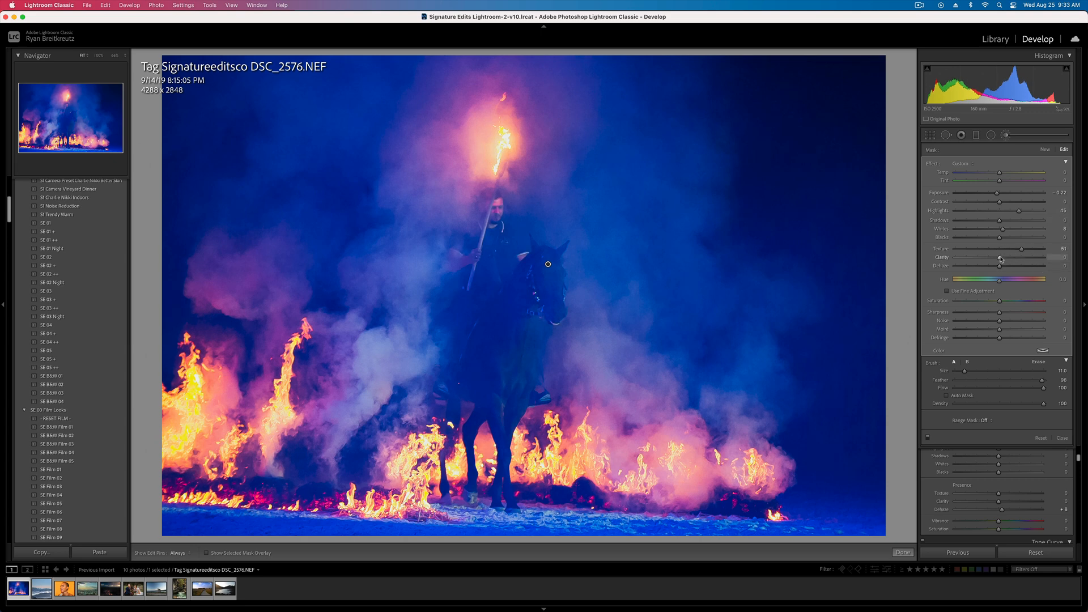
drag(1011, 260, 1001, 259)
drag(999, 202, 983, 203)
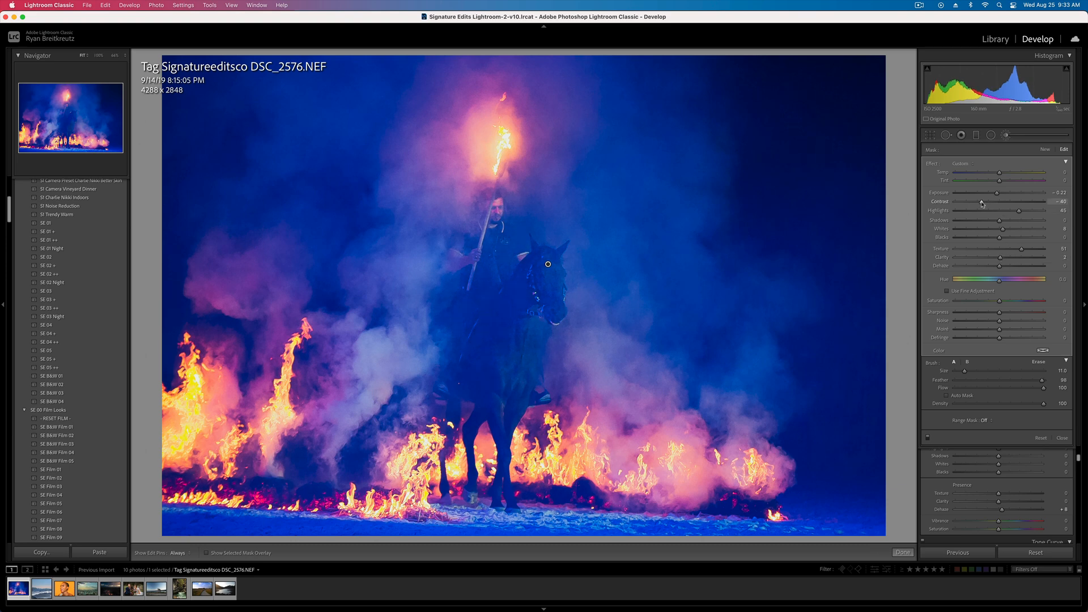
- Soften the rider mask with contrast -21 and texture 24, reset its exposure, raise clarity, lower highlights, and close the brush
key(h)
key(h)
key(o)
key(o)
drag(1019, 211, 1007, 212)
double_click(998, 194)
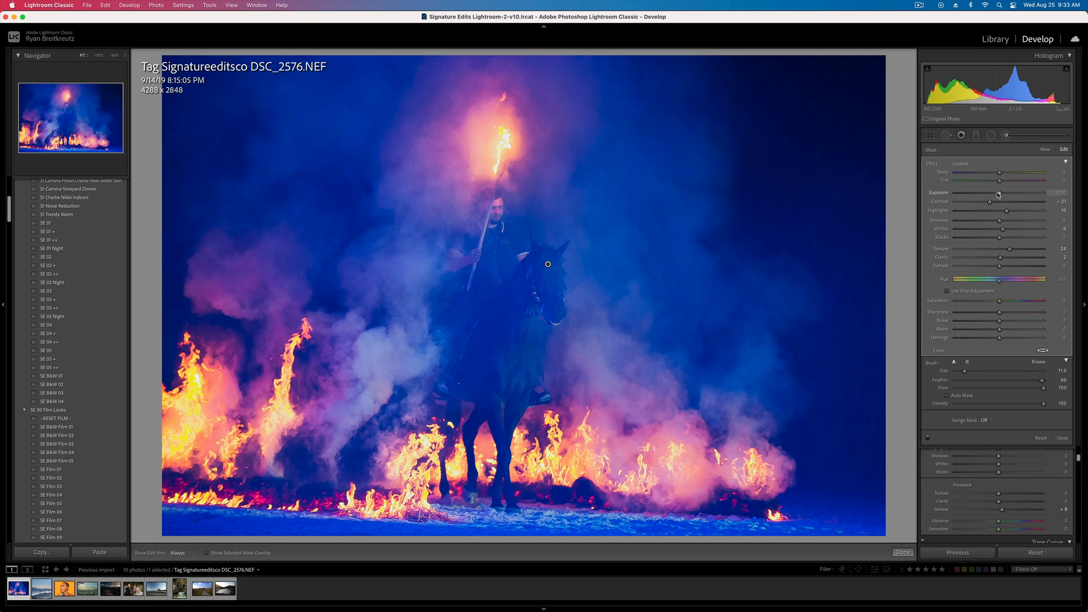
drag(998, 195, 998, 195)
drag(1000, 258, 1009, 258)
drag(1007, 211, 1003, 212)
key(k)
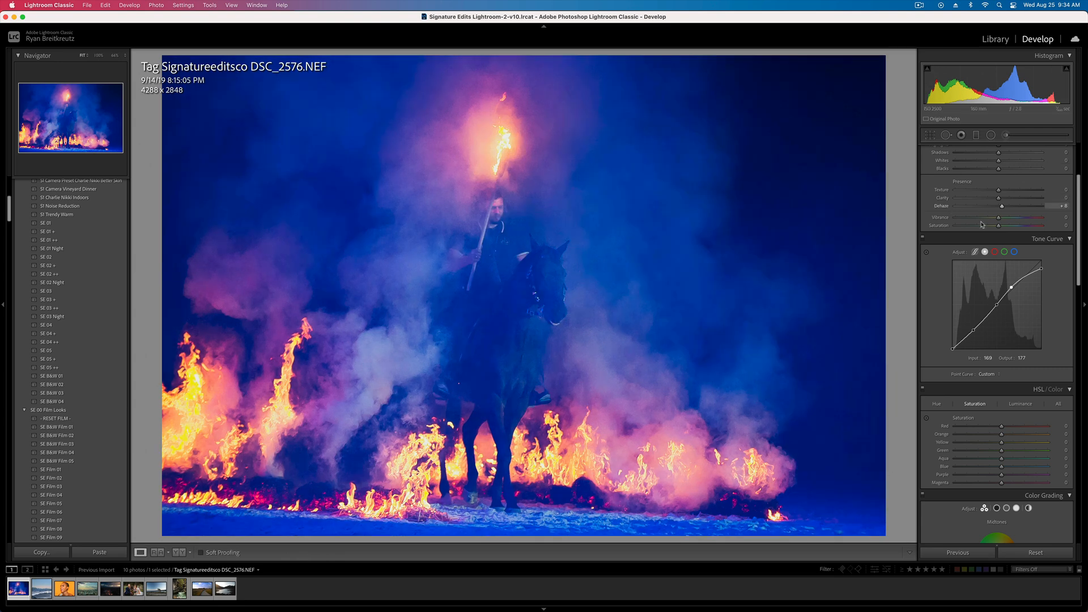
click(1006, 134)
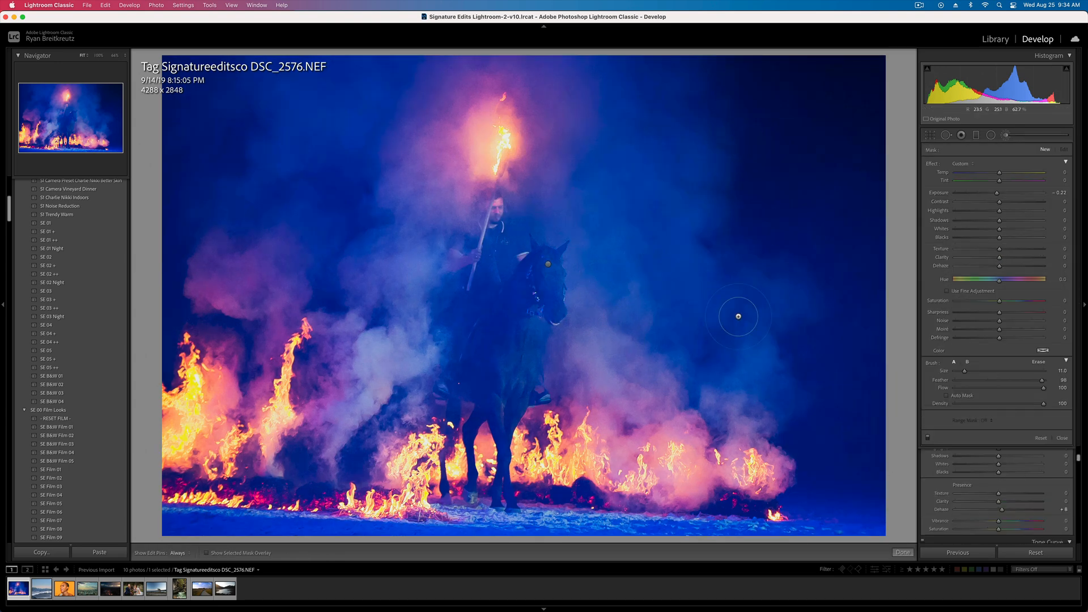
key(k)
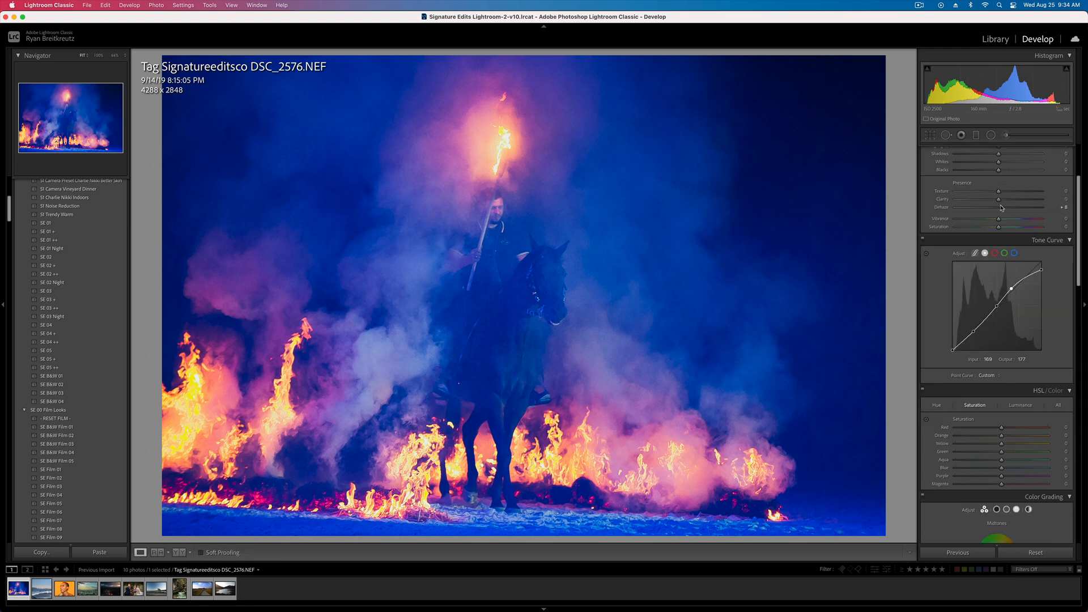
scroll(1010, 230, up, 5)
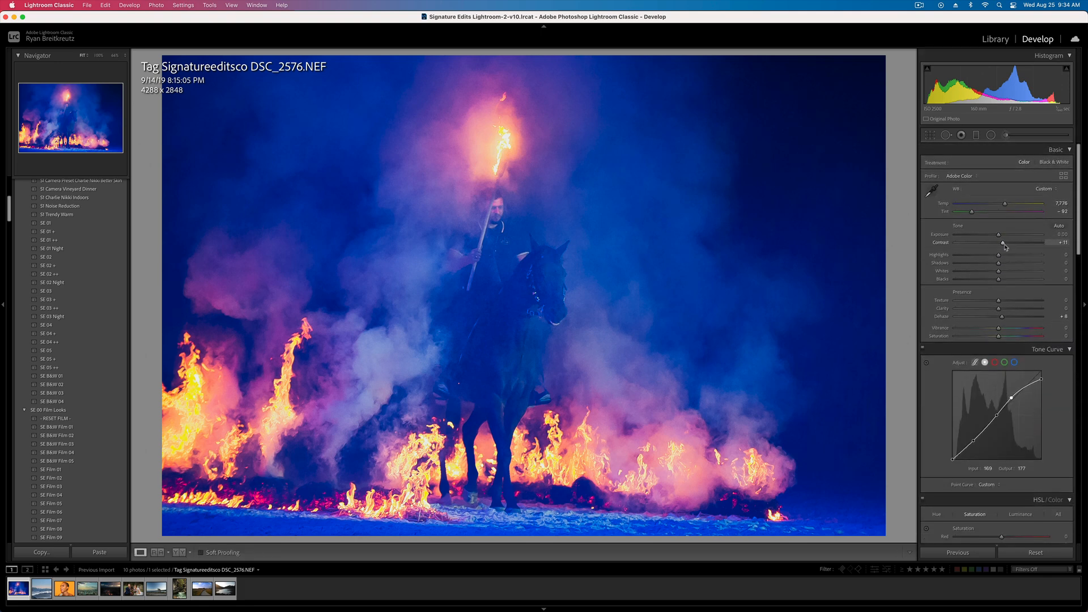
drag(1005, 245, 1005, 242)
- Start a new darkening brush mask at exposure -0.22 and flow 100 on the dark background in the photo's upper left
click(1006, 135)
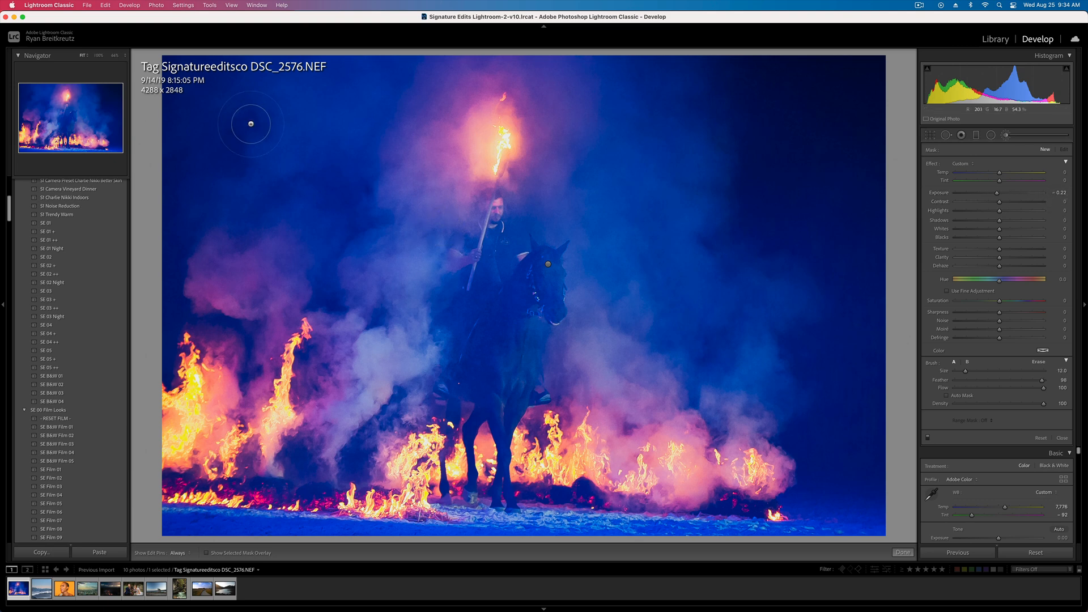
key(h)
key(])
key(h)
key([)
key(h)
key([)
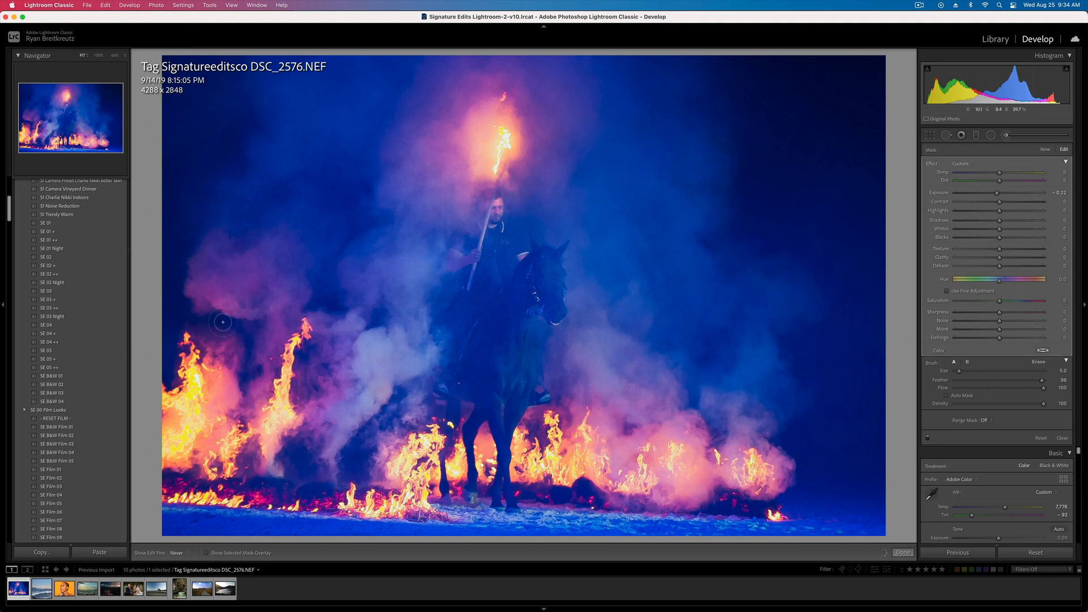
- Extend the darkening mask with a smaller brush over the dark gaps in the smoke and beside the rider
key(h)
key(h)
key([)
drag(334, 183, 281, 190)
key(h)
drag(530, 184, 525, 208)
key(h)
key(h)
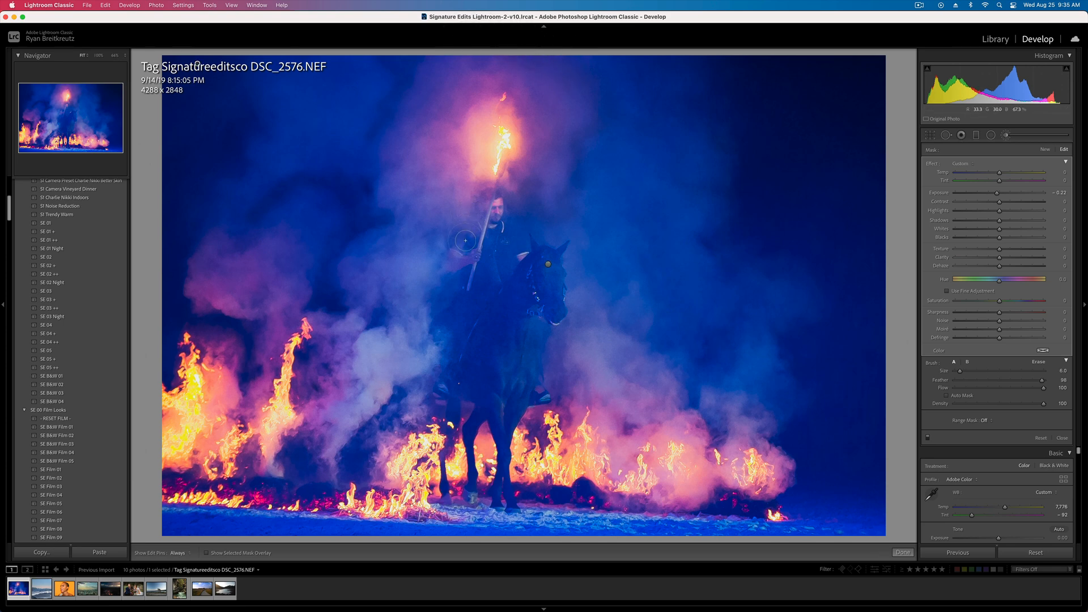
key(h)
key(h)
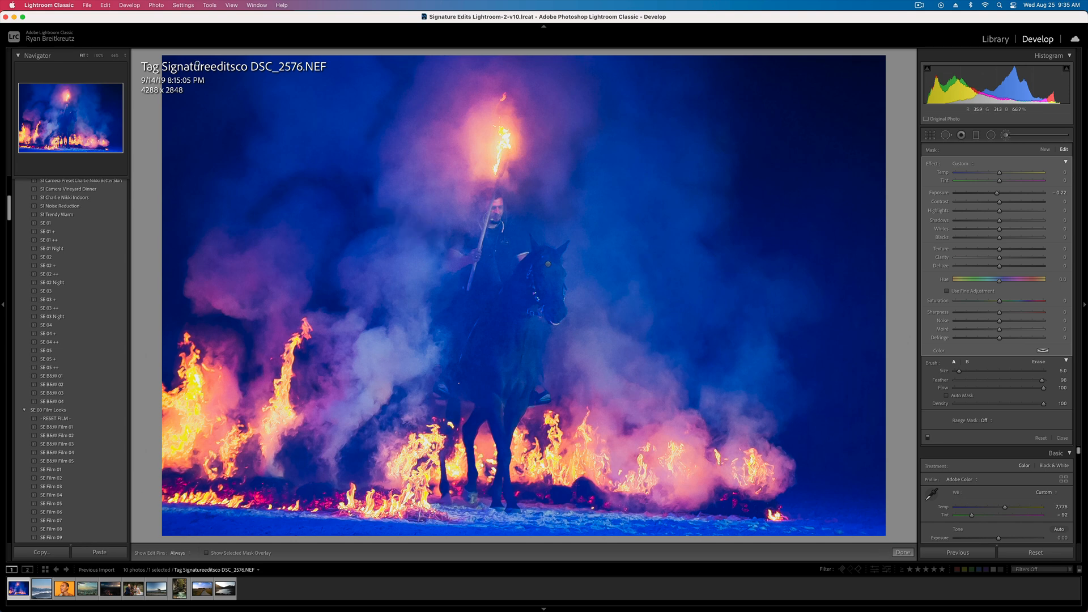
- Delete the background darkening mask and restore it to judge its effect
key(Delete)
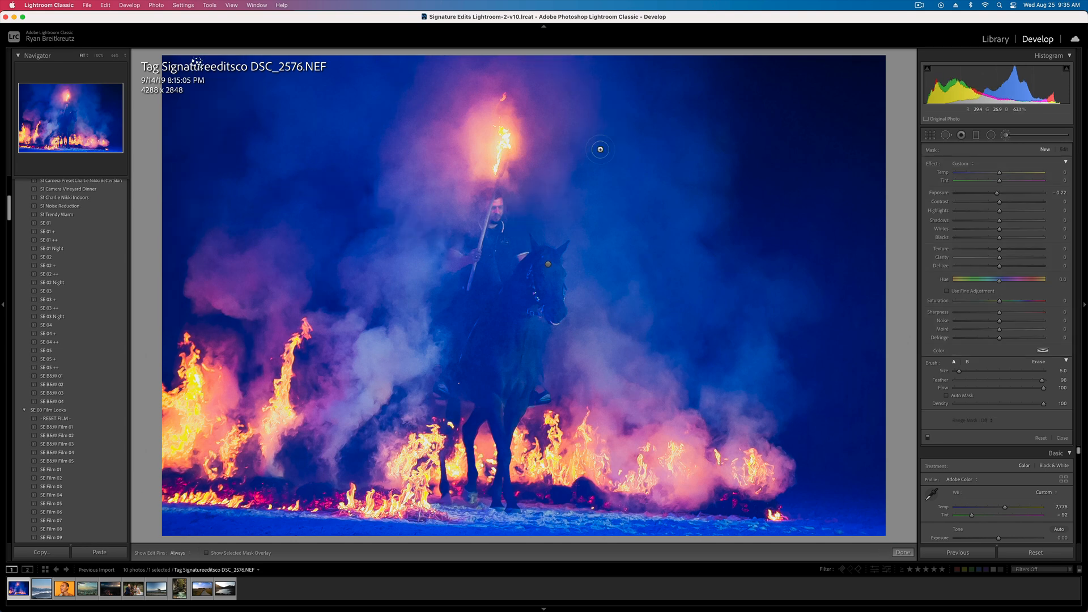
key(super+z)
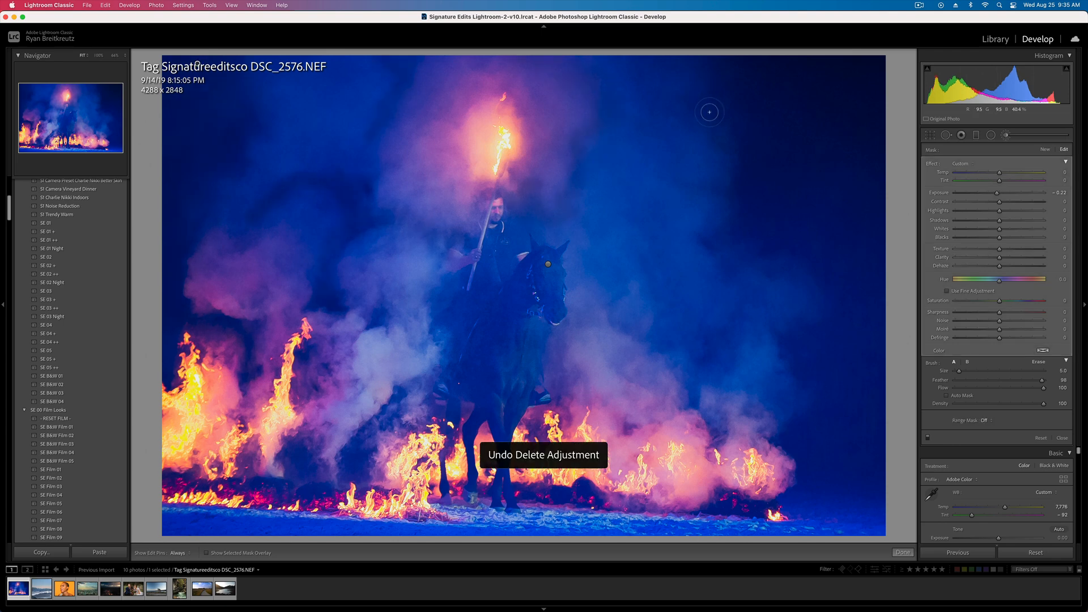
key(h)
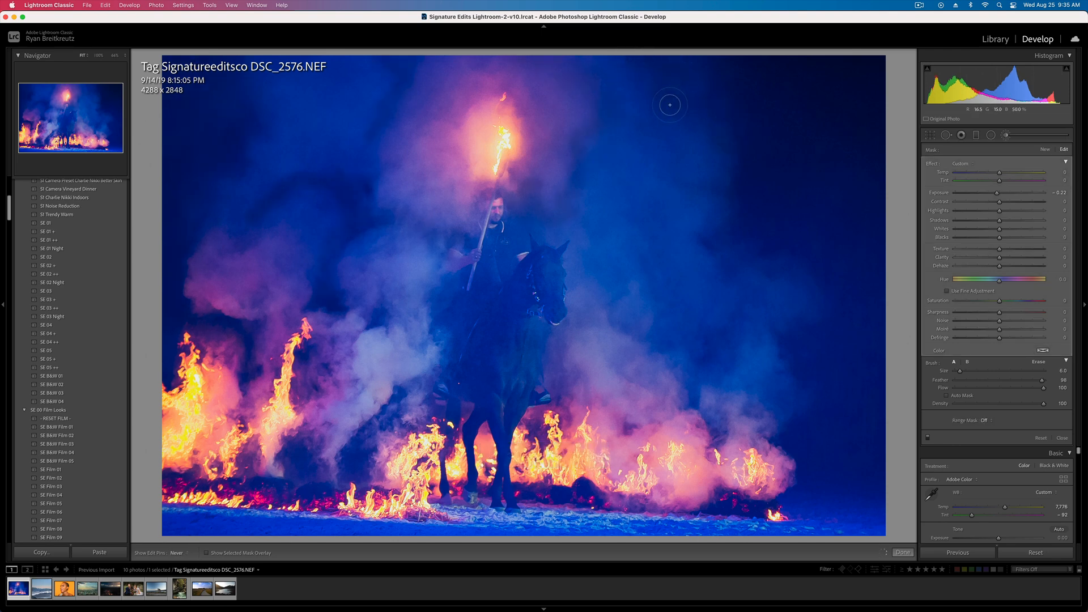
- Paint more of the darkening mask over the dark background areas and the rocks among the flames, resizing the brush as needed
scroll(749, 122, up, 9)
key([)
key(h)
key([)
key([)
key([)
key(bracketright)
key(h)
key(h)
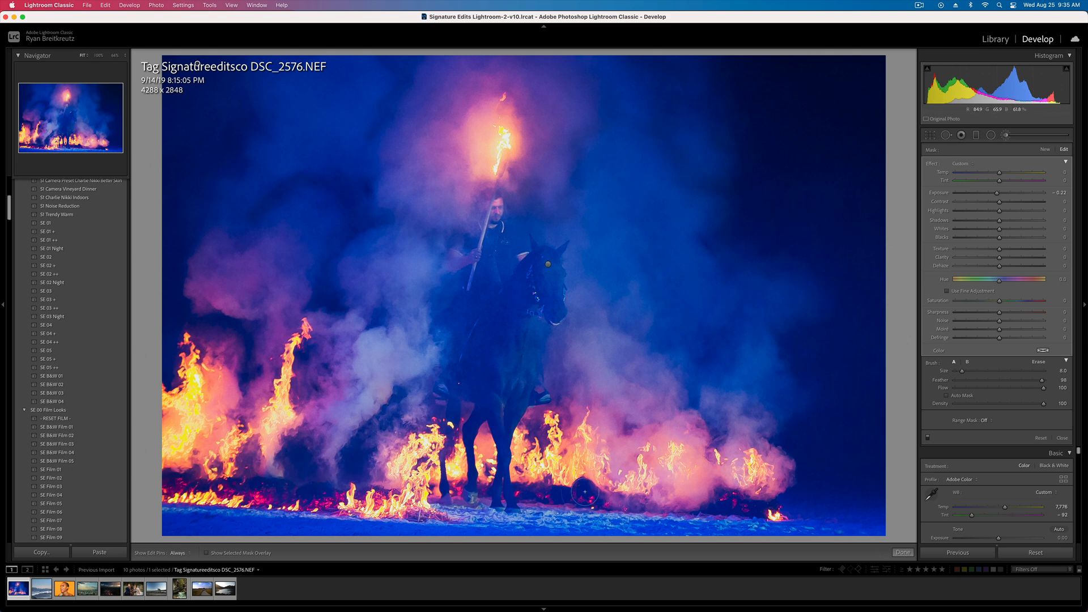
- Add the shadowed parts of the horse and rider to the darkening mask with a brush size of 4 down to 3
key(h)
key(bracketleft)
key(bracketleft)
key(h)
key(h)
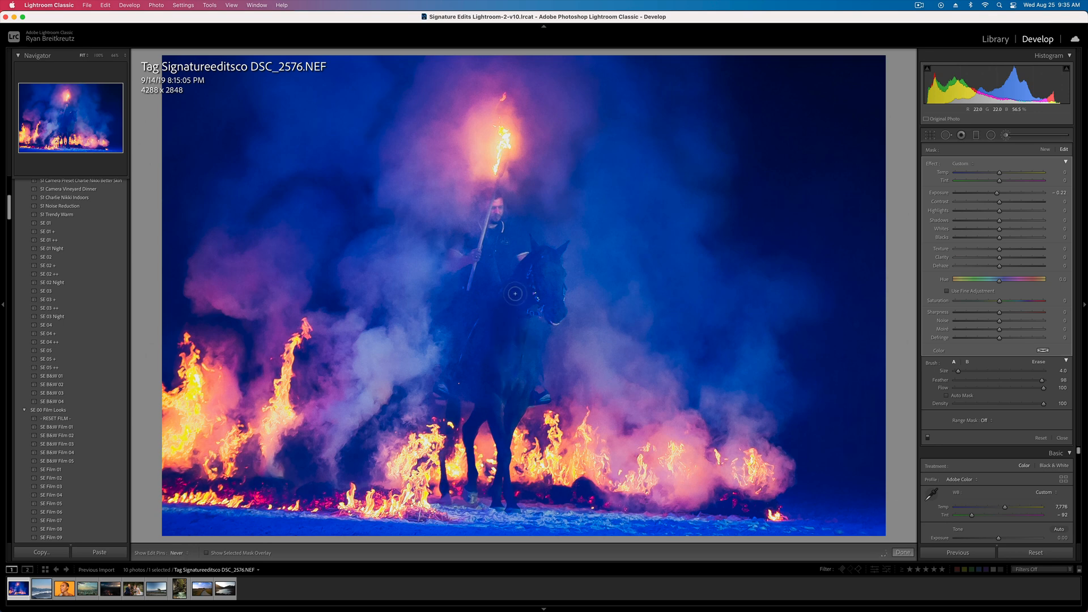
key(h)
key(h)
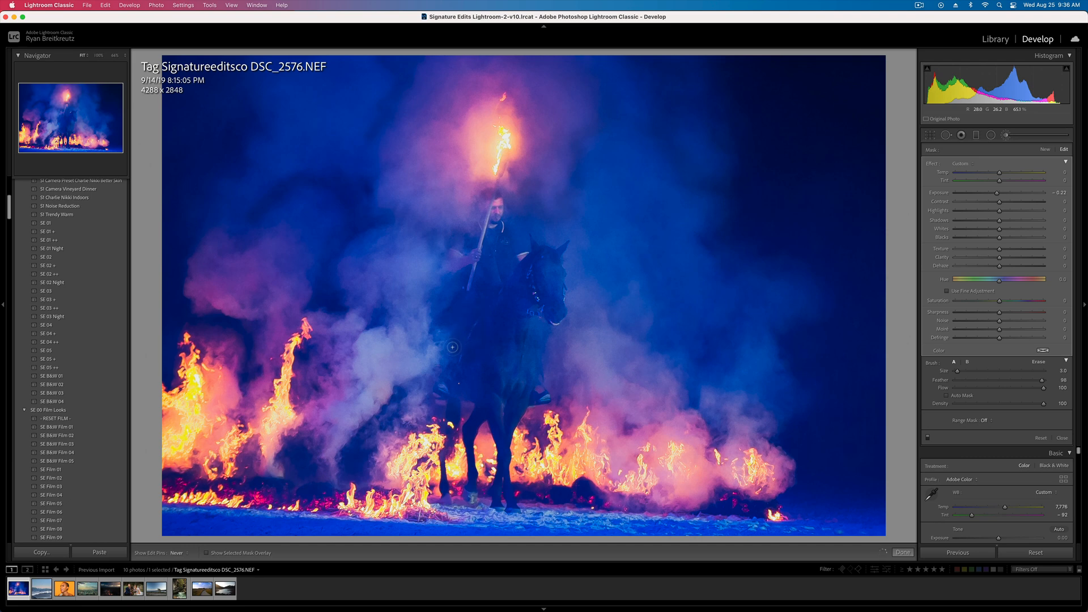
- Remove and restore the darkening mask twice to compare the photo with and without it
key(h)
key(Delete)
key(super+z)
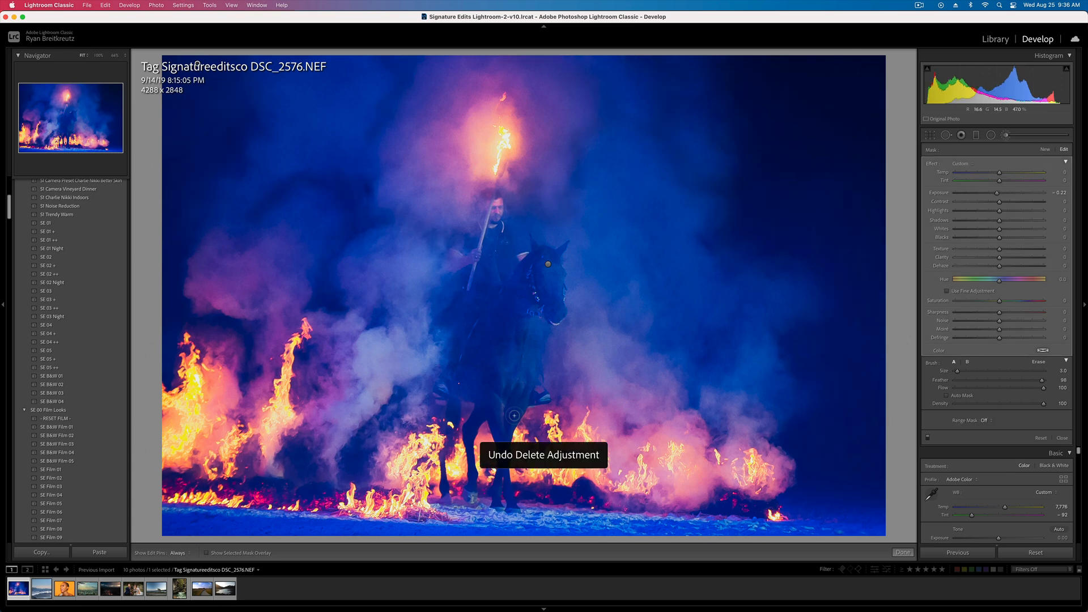
key(Delete)
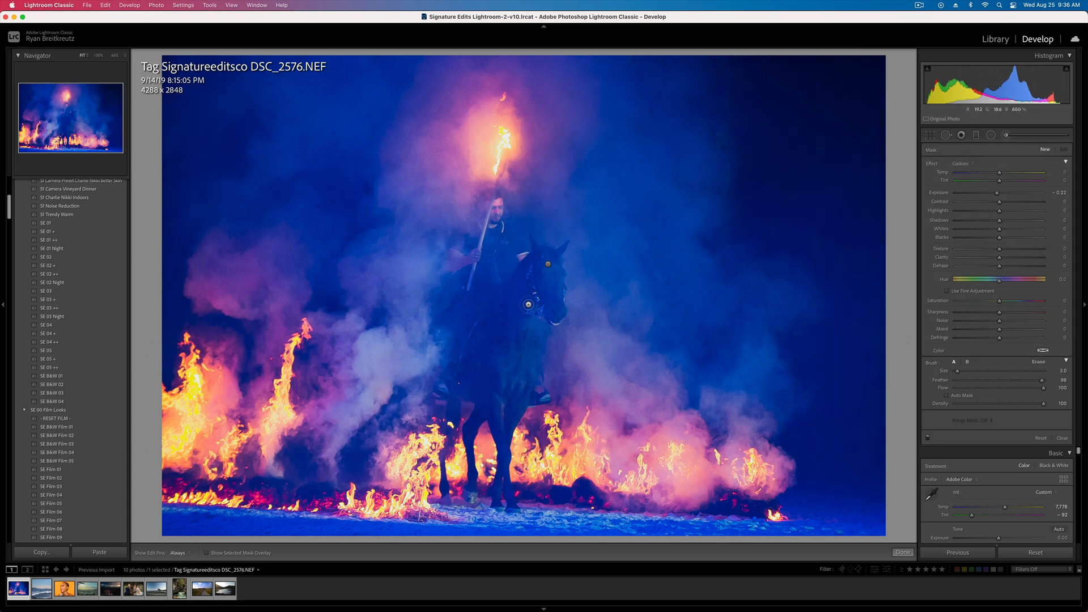
key(super+z)
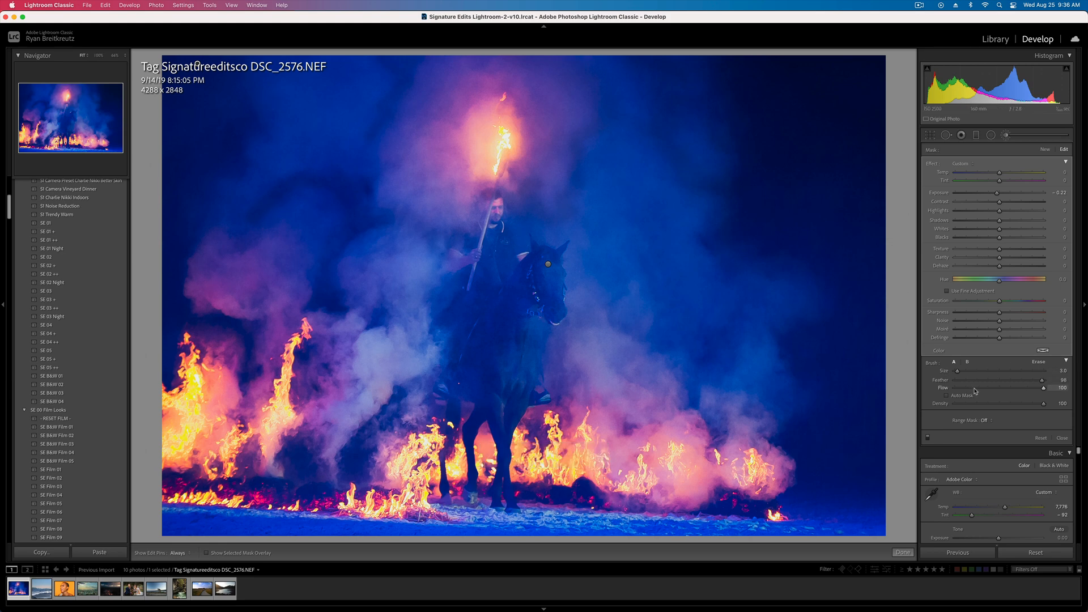
- Darken more of the background smoke shadows with brush size 10 and flow reduced to 43
scroll(395, 217, up, 7)
key(h)
mouse_move(281, 197)
mouse_down()
mouse_move(304, 188)
mouse_move(261, 213)
mouse_move(270, 208)
mouse_up()
drag(984, 390, 994, 388)
key(h)
key(h)
key(h)
- Limit the darkening mask to the shadows with a luminance range mask of 0/28, showing the mask overlay
click(987, 421)
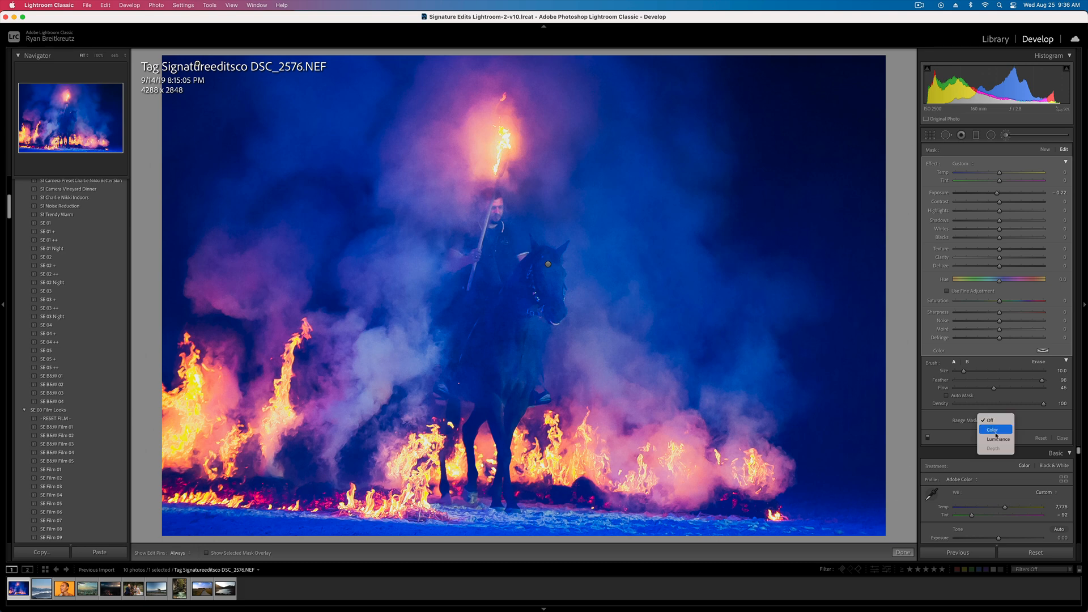
click(998, 440)
key(o)
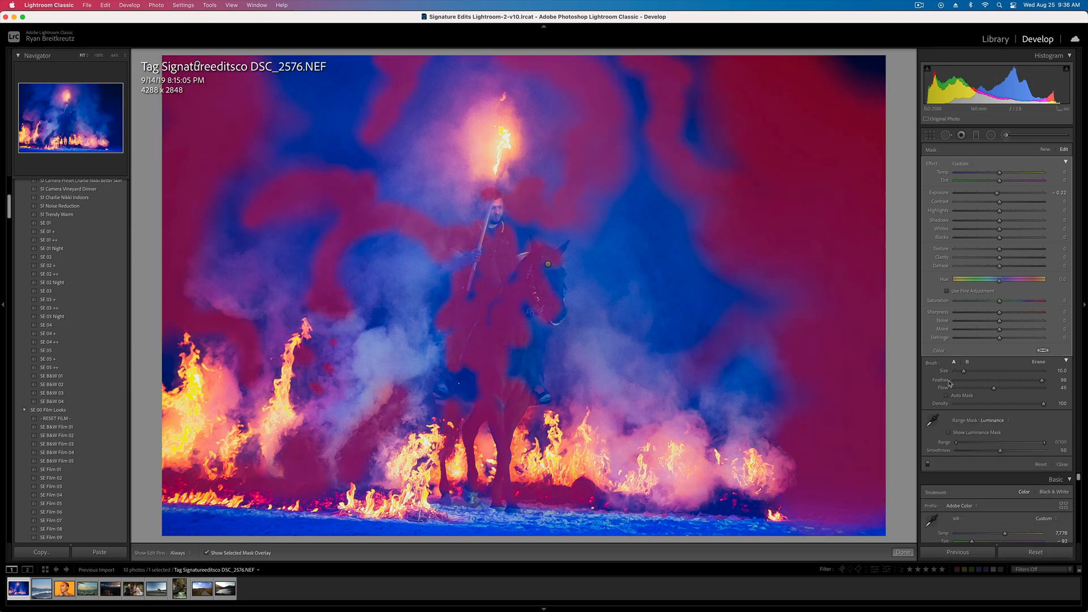
drag(1045, 446, 983, 450)
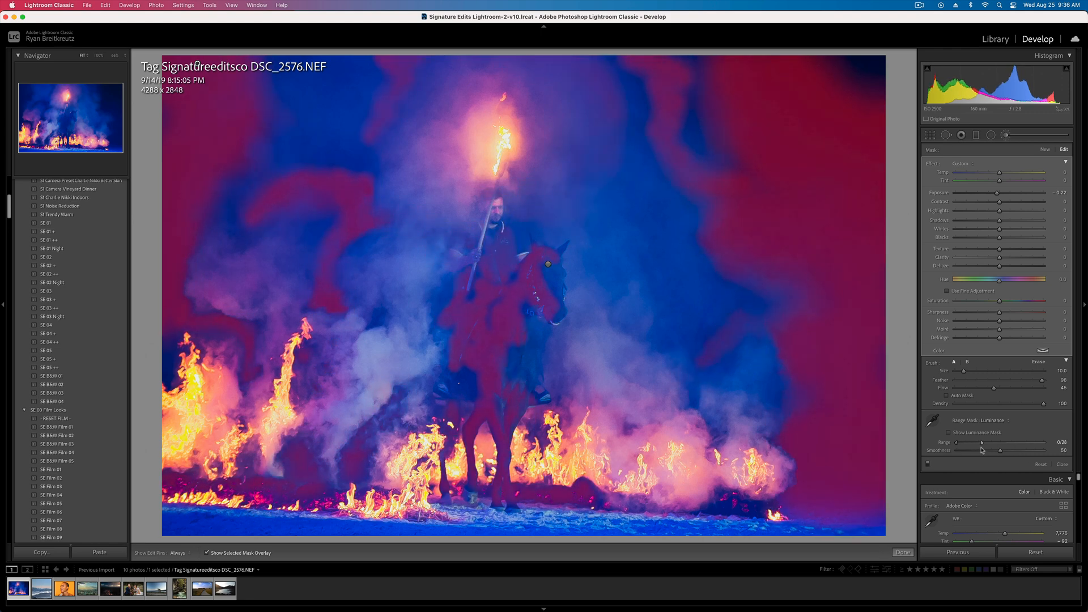
- Hide the mask overlay and compare the photo with and without the darkening mask
key(o)
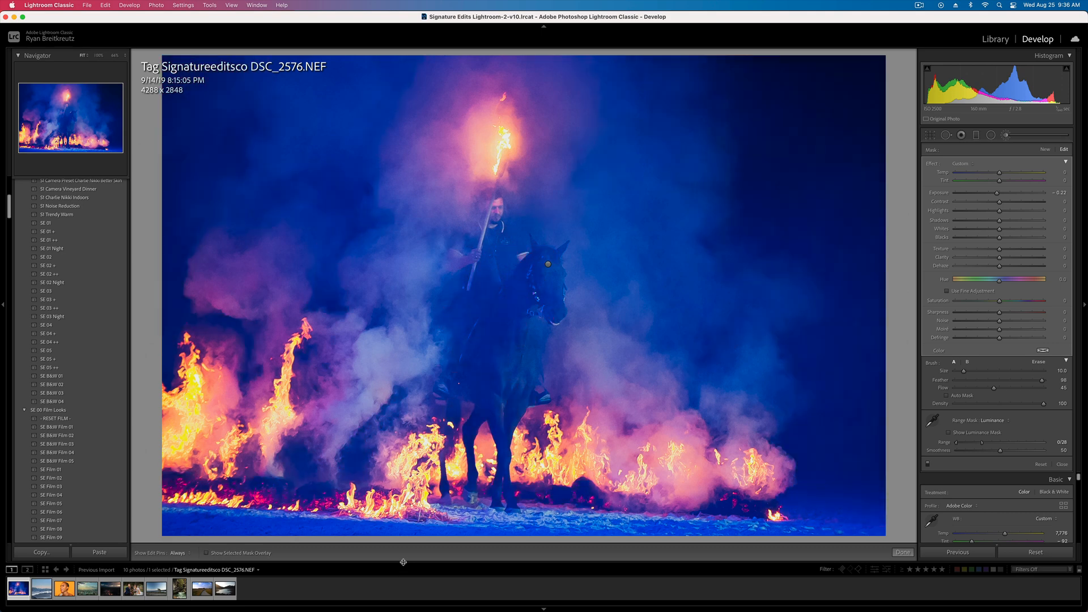
key(BackSpace)
key(super+z)
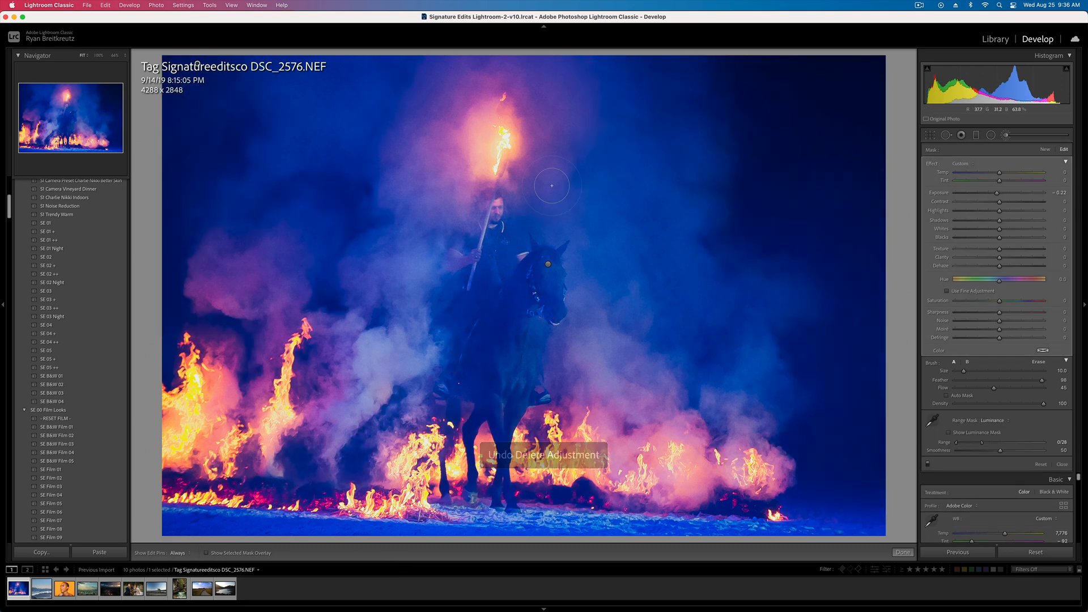
- Paint a new mask with saturation -100 and flow 100 over the dark background on both sides, reducing the brush size from 22 to 4
click(1046, 150)
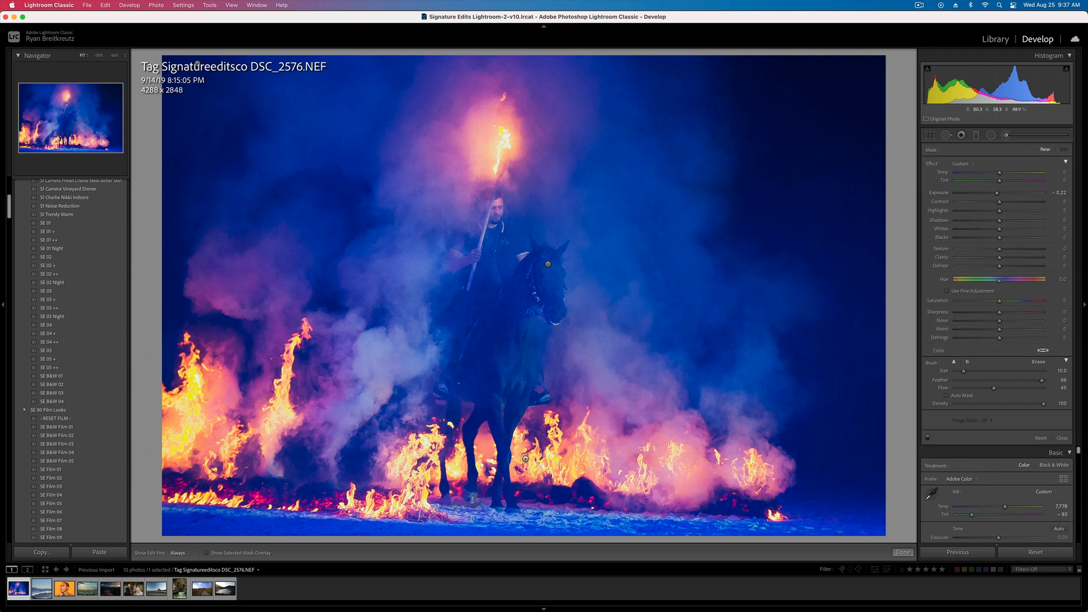
scroll(797, 139, up, 5)
mouse_move(770, 66)
mouse_down()
mouse_move(852, 107)
mouse_move(801, 157)
mouse_move(805, 216)
mouse_move(867, 73)
mouse_move(879, 303)
mouse_move(863, 357)
mouse_move(800, 354)
mouse_move(845, 459)
mouse_up()
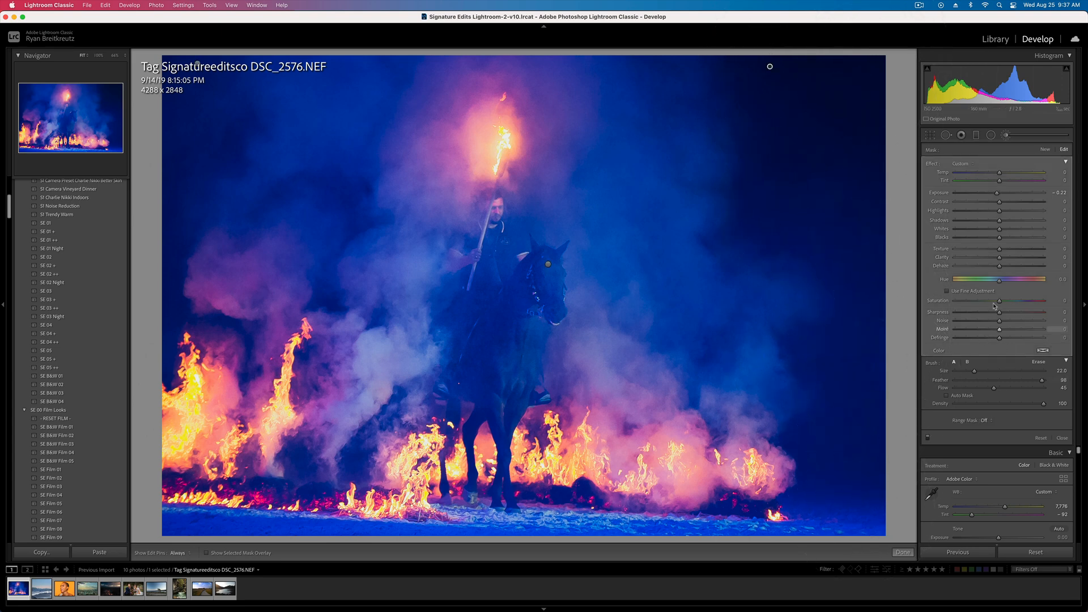
drag(978, 302, 954, 302)
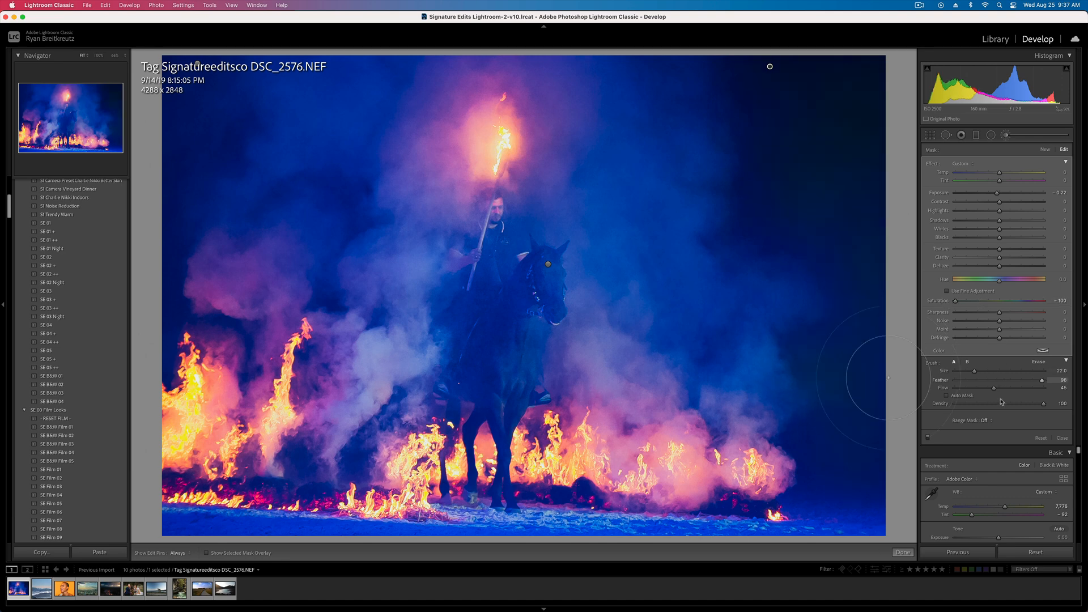
drag(995, 389, 1062, 391)
mouse_move(812, 181)
mouse_down()
mouse_move(731, 54)
mouse_move(839, 95)
mouse_move(881, 214)
mouse_move(764, 228)
mouse_move(740, 204)
mouse_move(856, 226)
mouse_move(864, 297)
mouse_move(818, 353)
mouse_move(797, 353)
mouse_move(837, 368)
mouse_move(838, 461)
mouse_move(812, 459)
mouse_move(804, 440)
mouse_move(868, 483)
mouse_move(855, 532)
mouse_up()
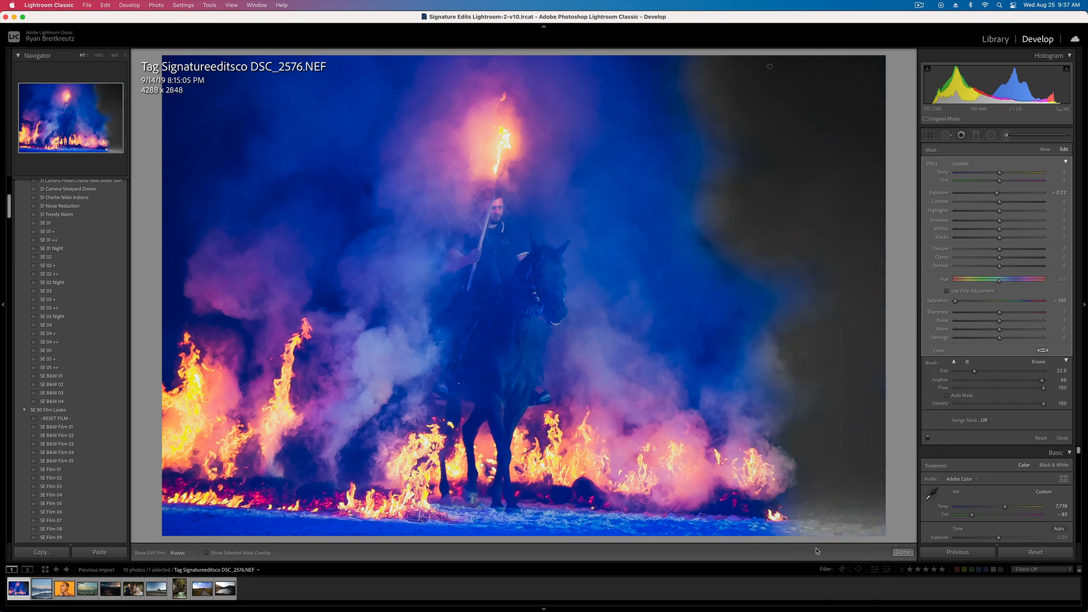
scroll(174, 535, down, 5)
mouse_move(173, 108)
mouse_down()
mouse_move(207, 118)
mouse_move(219, 137)
mouse_move(177, 187)
mouse_move(158, 322)
mouse_move(160, 310)
mouse_move(189, 309)
mouse_move(246, 335)
mouse_move(256, 385)
mouse_up()
- Try contrast -23, temperature -51 and saturation -27 on the background mask, comparing the photo with the mask removed
scroll(236, 334, down, 8)
drag(999, 202, 977, 173)
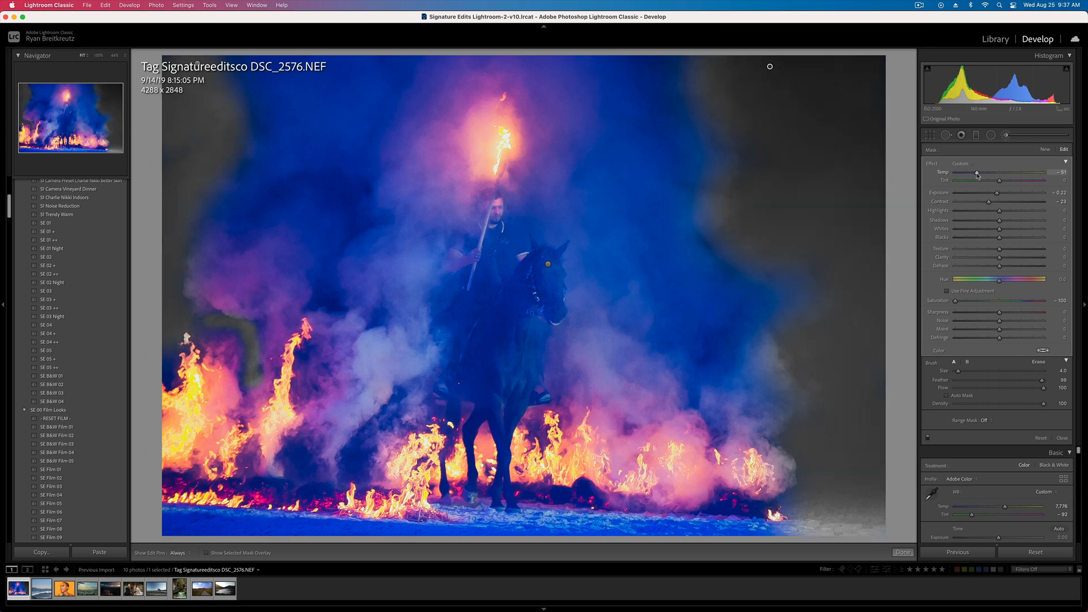
drag(955, 301, 987, 302)
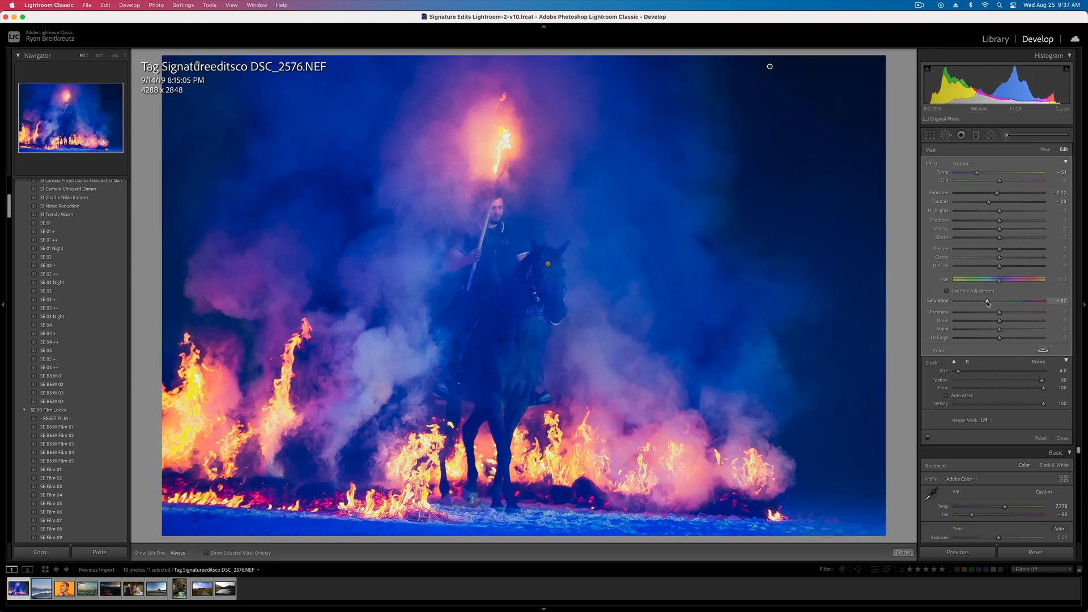
key(Delete)
key(super+z)
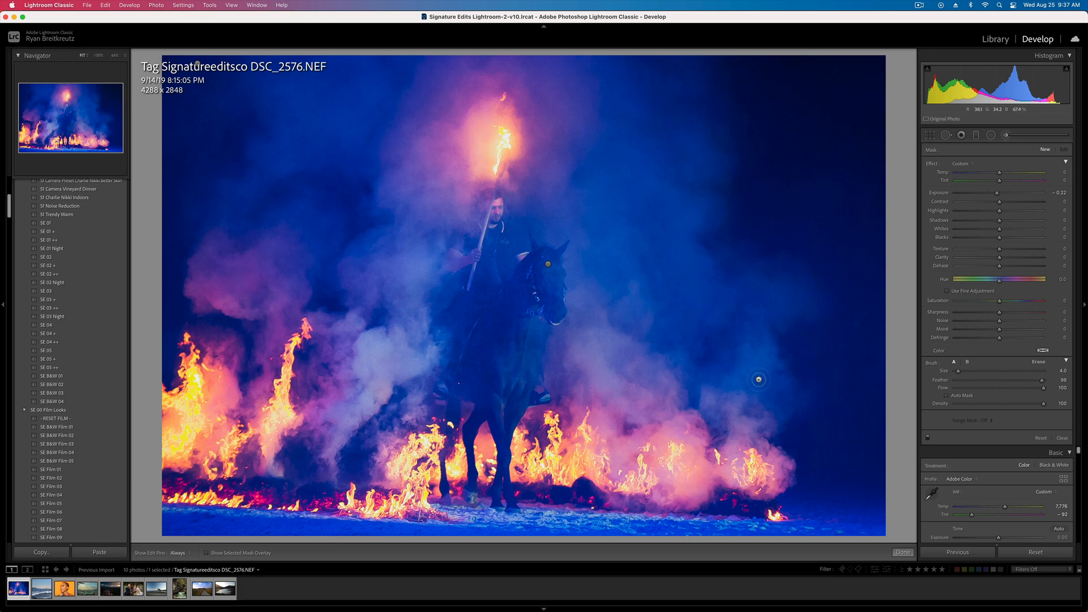
- Paint a new mask over the smoke around the torch and rider with brush size 18, toggling the edit pins to check the photo
key(h)
scroll(584, 158, up, 5)
mouse_move(607, 178)
mouse_down()
mouse_move(584, 212)
mouse_move(634, 157)
mouse_move(662, 95)
mouse_move(674, 113)
mouse_up()
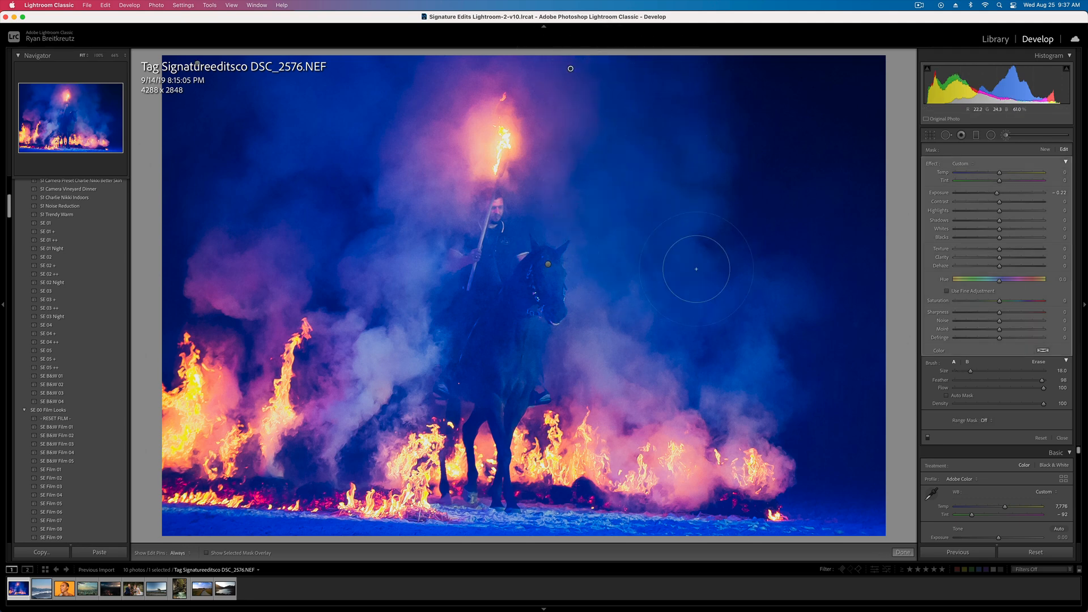
key(h)
key(h)
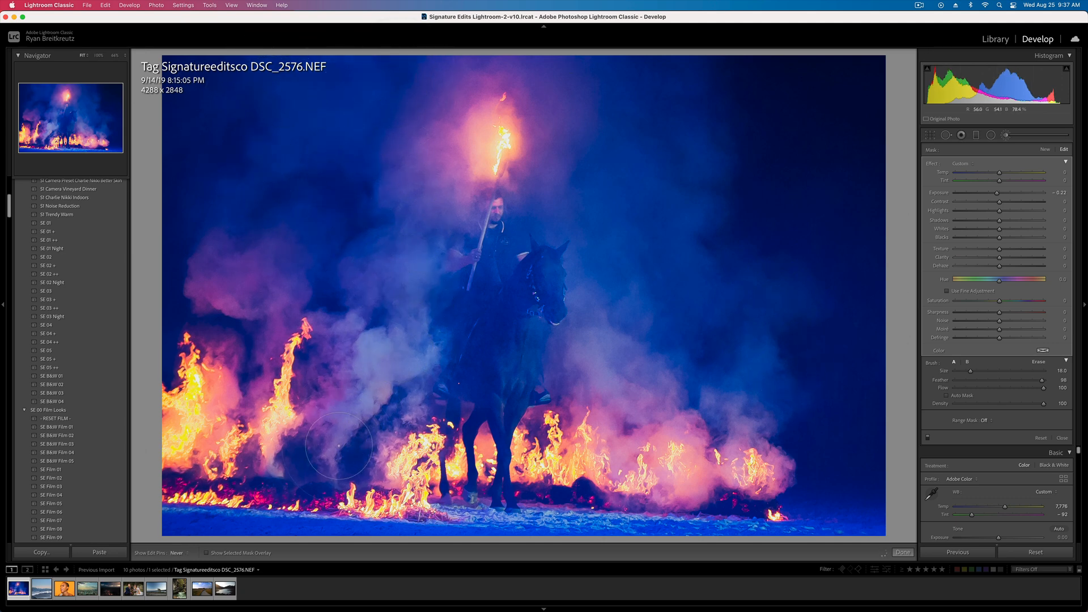
key(h)
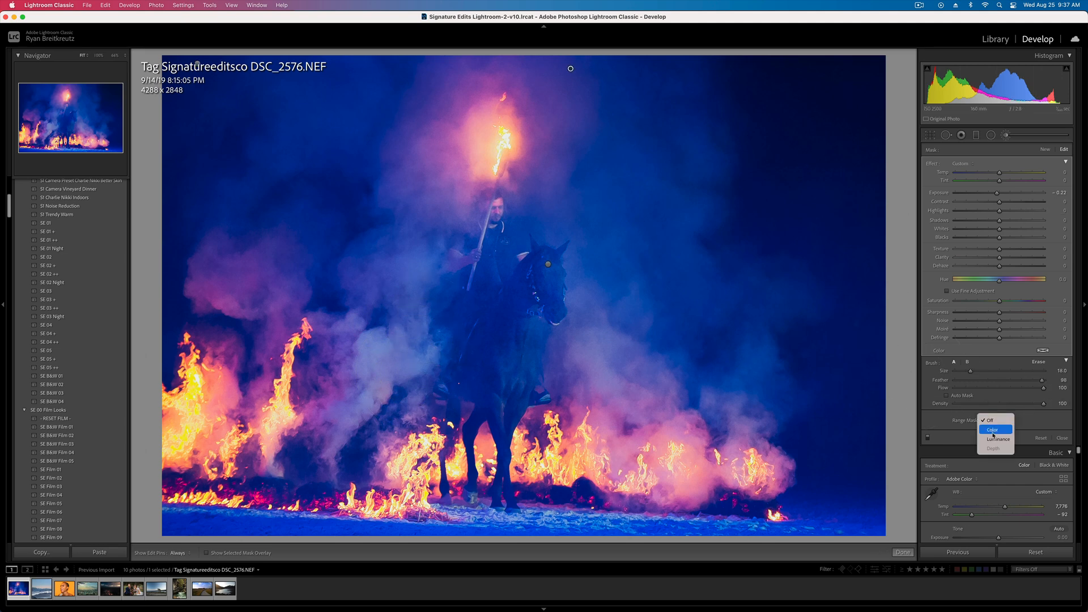
- Limit the smoke mask to a luminance range of 67/100 and set its saturation to -50, highlights to 21 and whites to 19
click(996, 439)
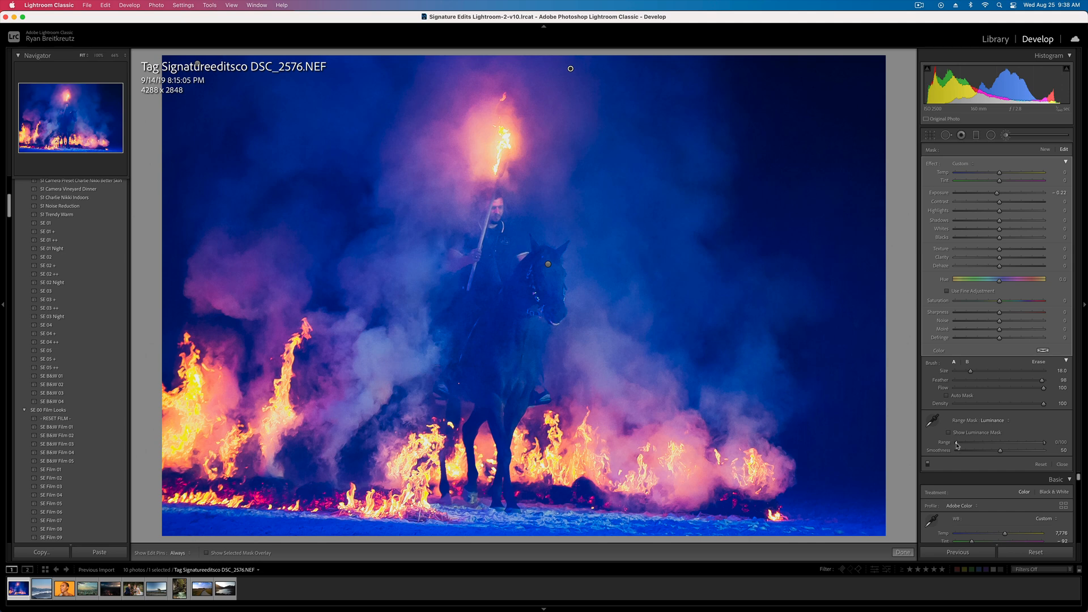
key(o)
drag(957, 446, 1014, 451)
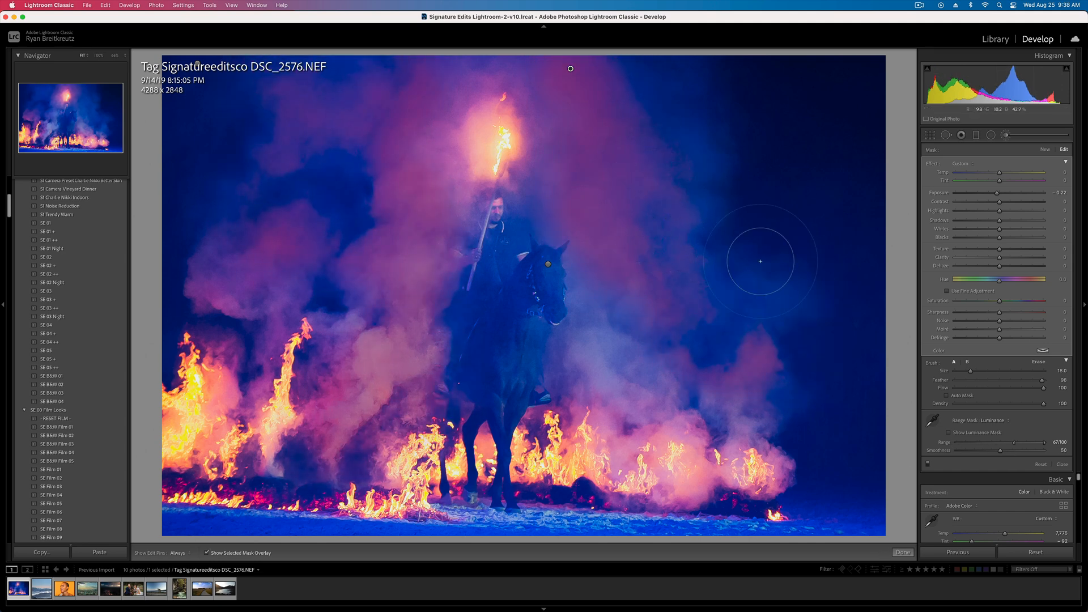
key(o)
mouse_move(998, 301)
mouse_down()
mouse_move(968, 304)
mouse_move(978, 306)
mouse_up()
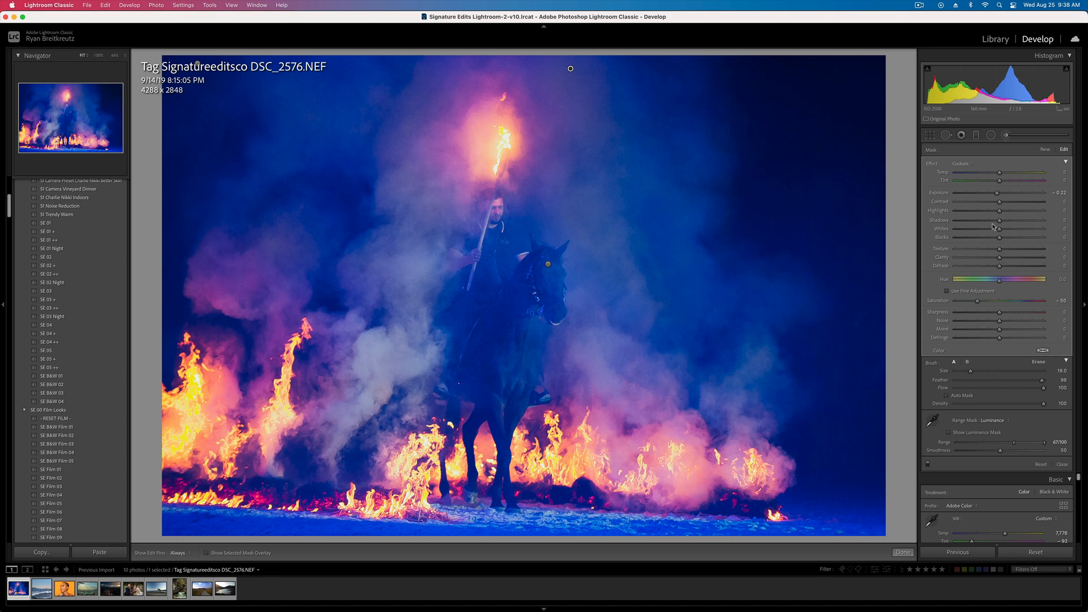
drag(999, 211, 1009, 235)
- Remove and restore the smoke mask twice to compare the photo with and without it
key(Delete)
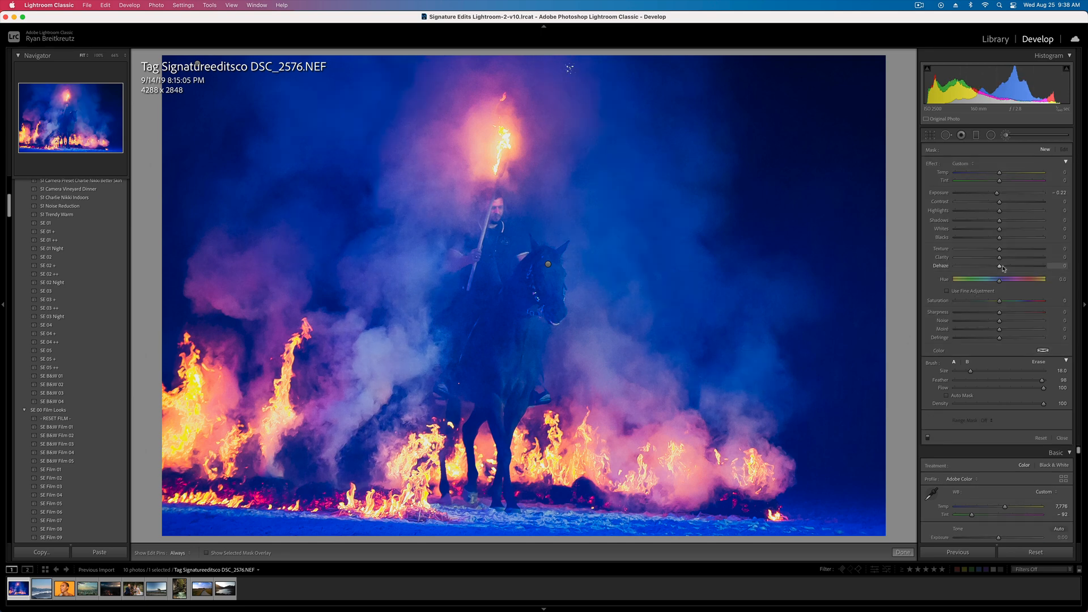
key(super+z)
key(Delete)
key(super+z)
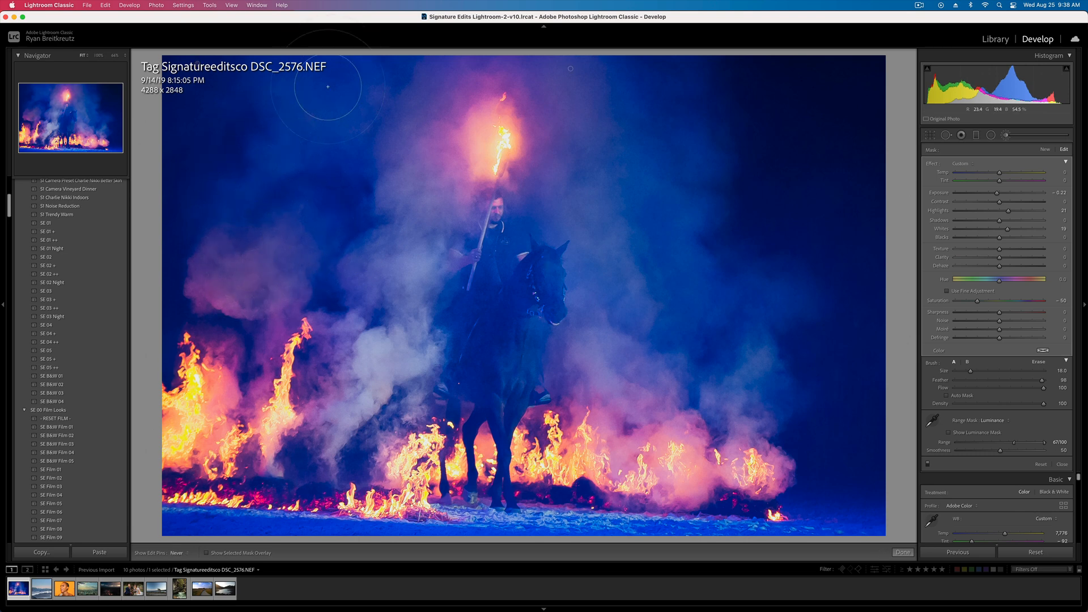
key(h)
key(h)
- Paint another new mask over the smoke on both sides of the horse and rider with brush size 11
click(1045, 150)
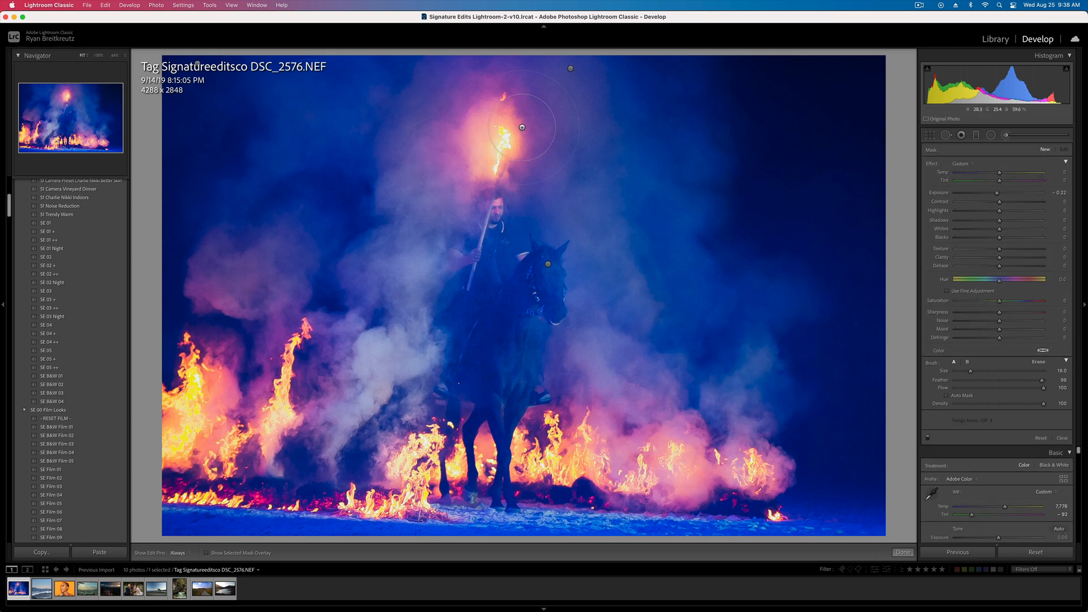
scroll(324, 377, down, 7)
key(h)
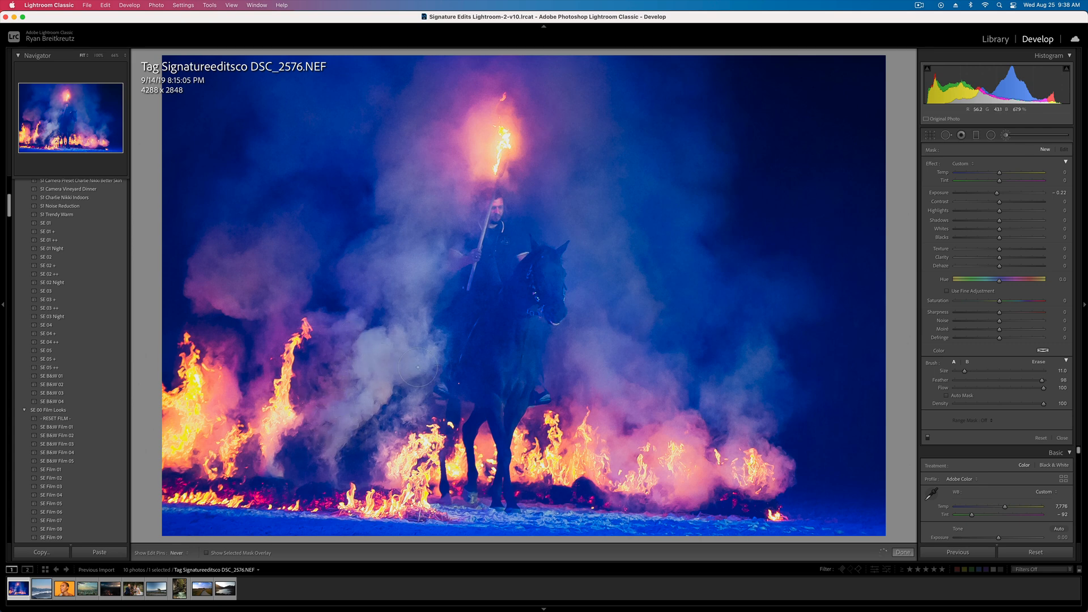
mouse_move(418, 350)
mouse_down()
mouse_move(409, 267)
mouse_move(373, 259)
mouse_move(415, 169)
mouse_move(423, 173)
mouse_up()
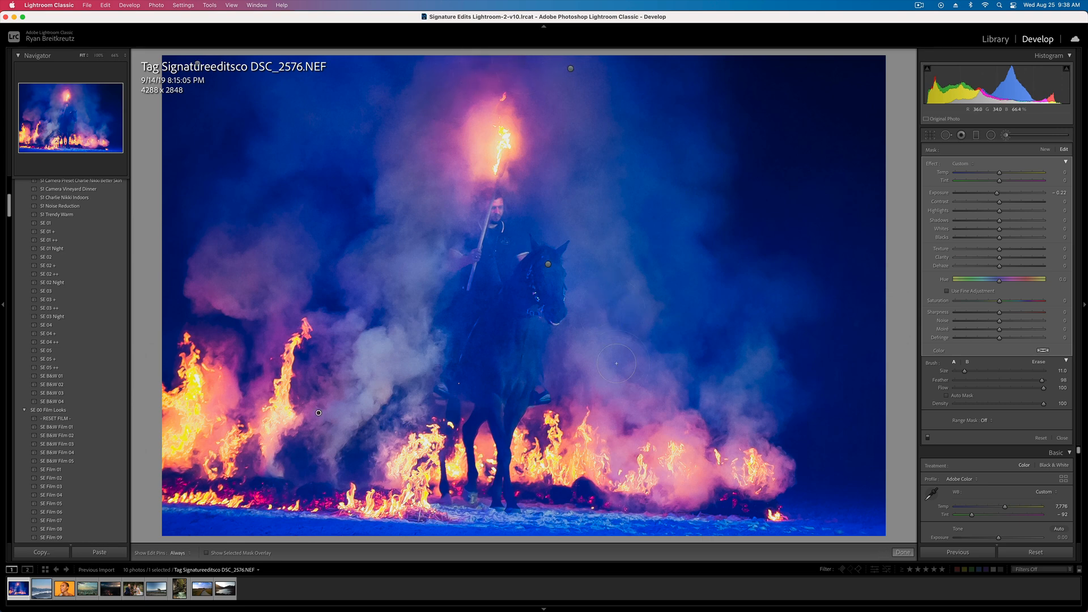
mouse_move(648, 382)
mouse_down()
mouse_move(613, 353)
mouse_move(602, 308)
mouse_move(645, 314)
mouse_move(616, 247)
mouse_move(581, 207)
mouse_move(583, 181)
mouse_up()
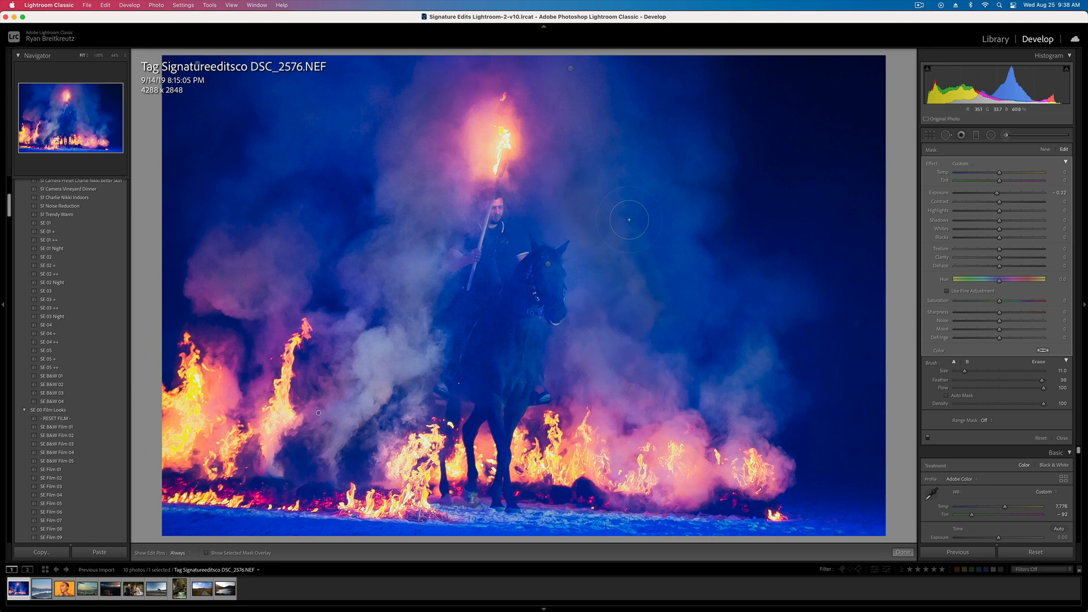
drag(725, 387, 748, 337)
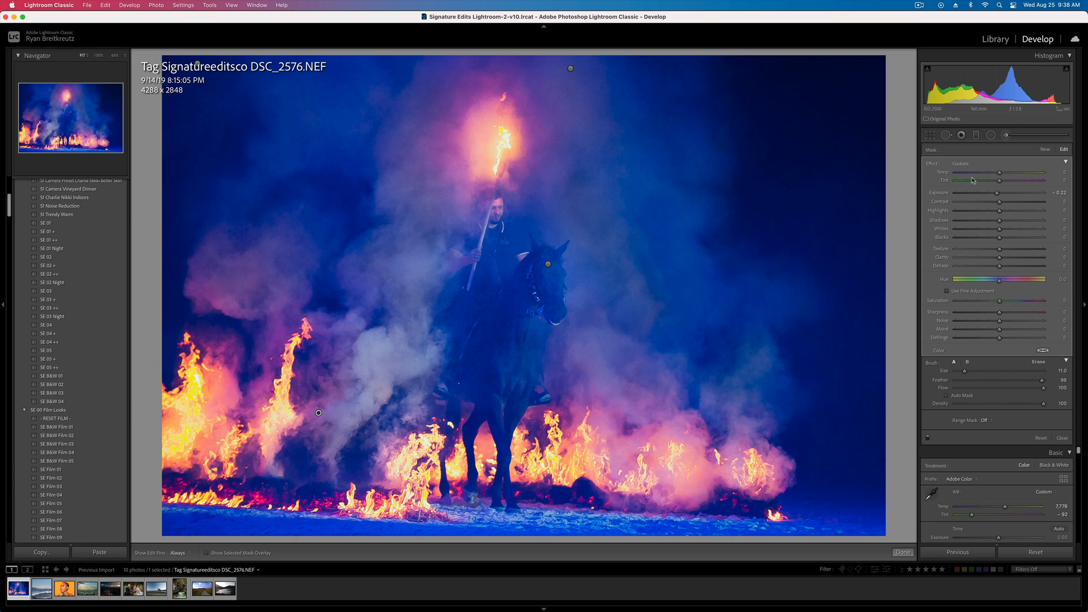
- Reset the new smoke mask's effect settings, try whites at 47, settle on a lower positive whites value and close the brush
double_click(933, 164)
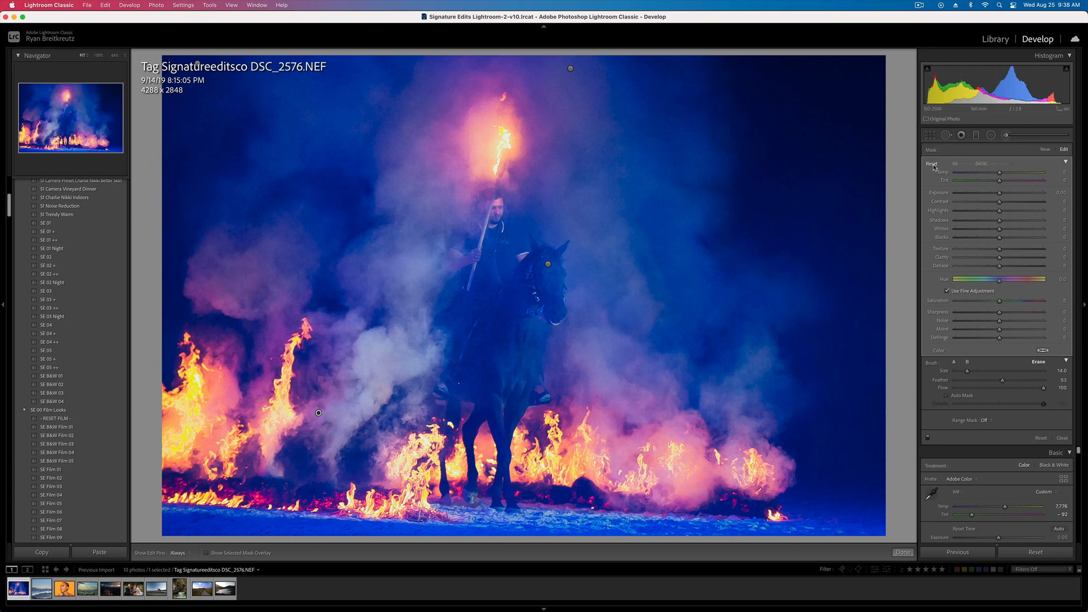
click(1014, 229)
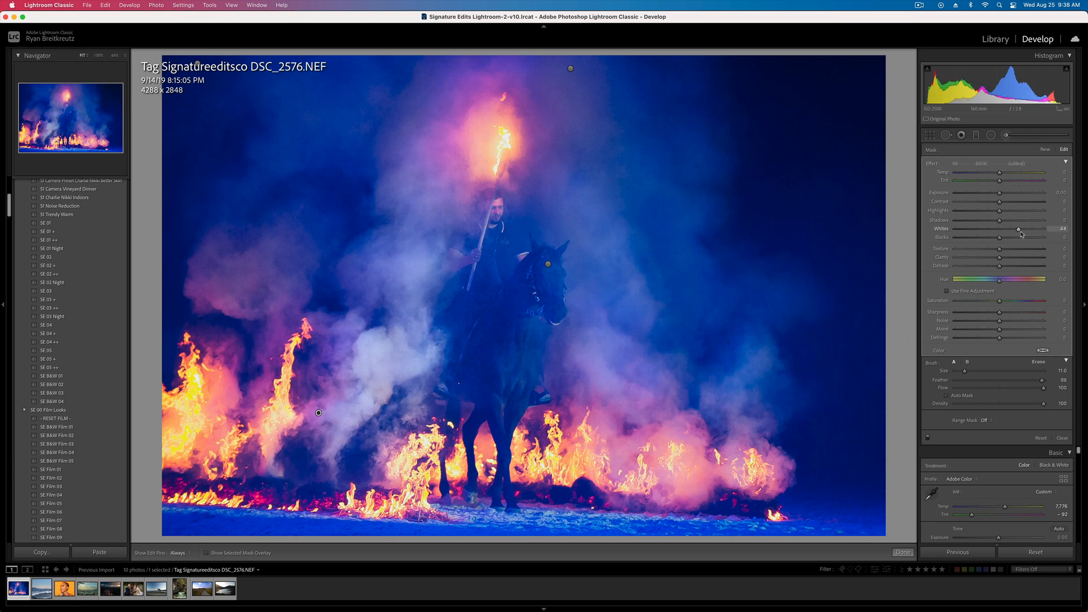
click(1022, 232)
key(super+z)
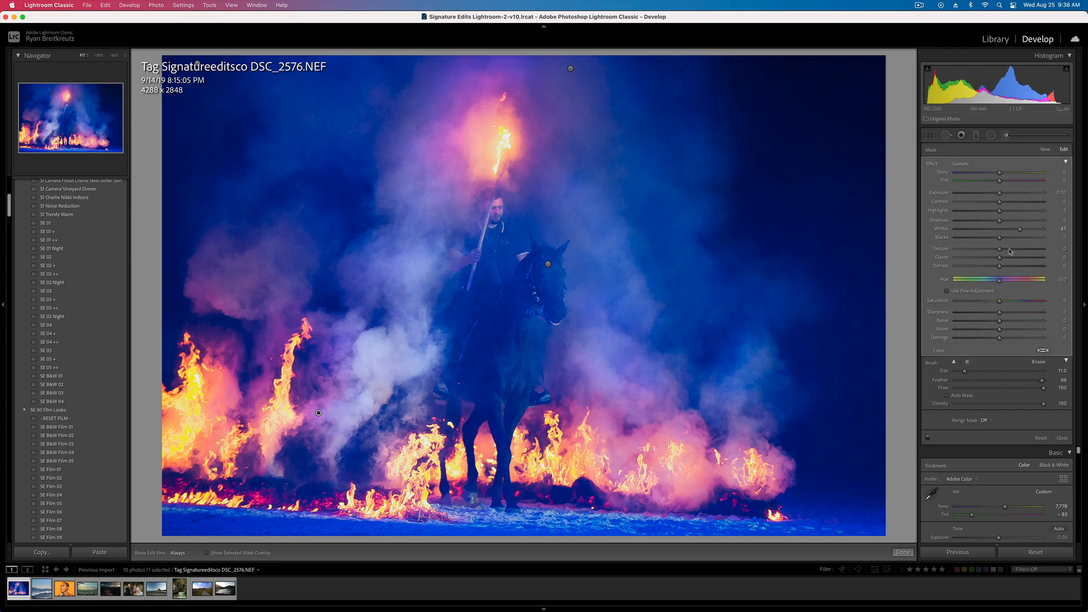
click(1012, 230)
key(k)
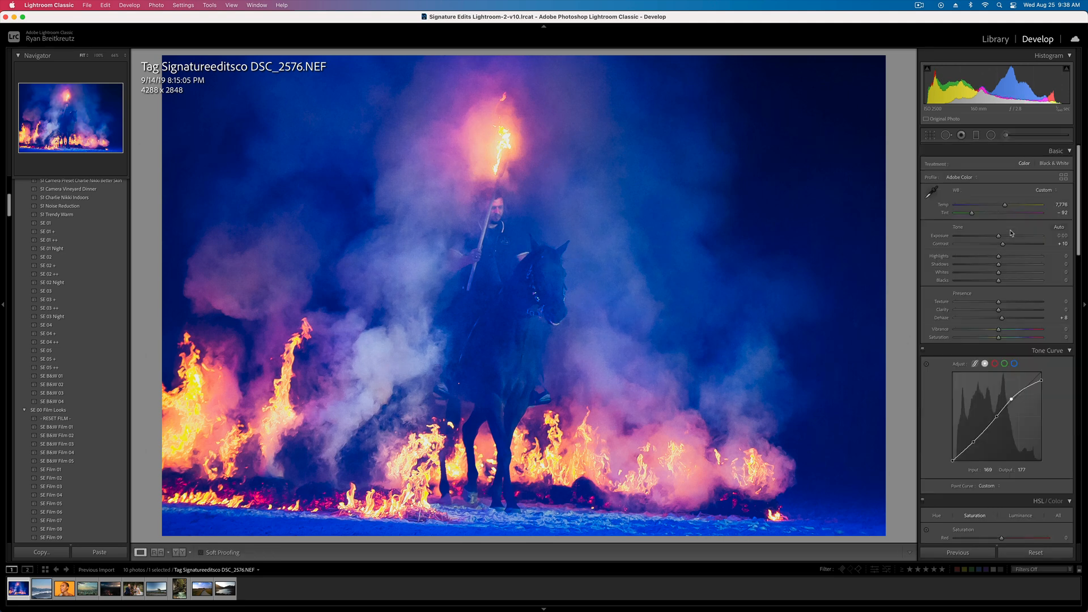
- Compare the edited fire rider photo with its original version several times
key(backslash)
key(backslash)
key(backslash)
key(backslash)
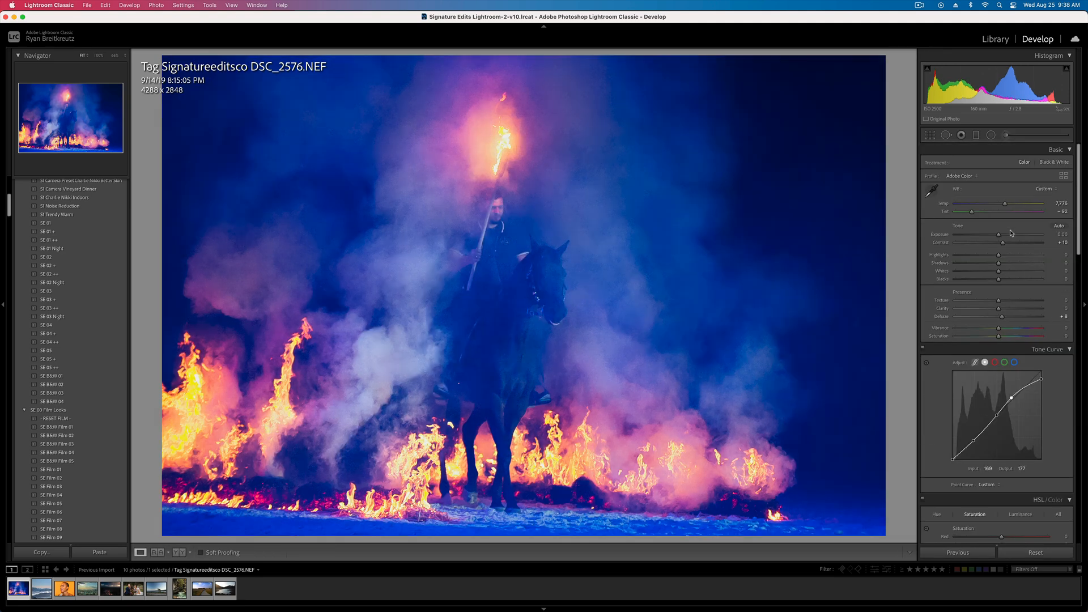
key(backslash)
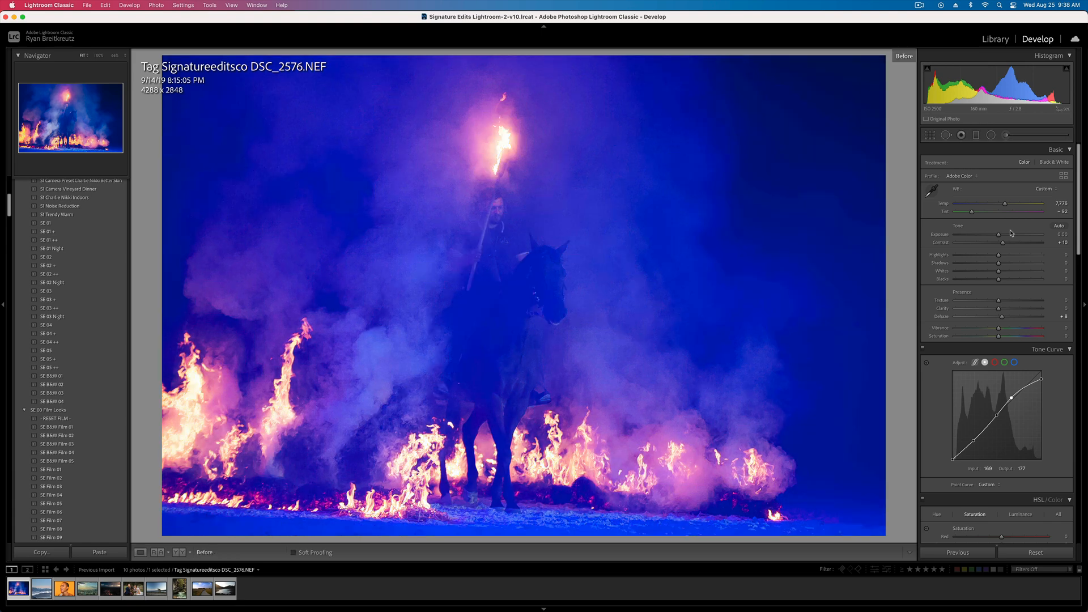
key(backslash)
key(backslash)
key(backslash)
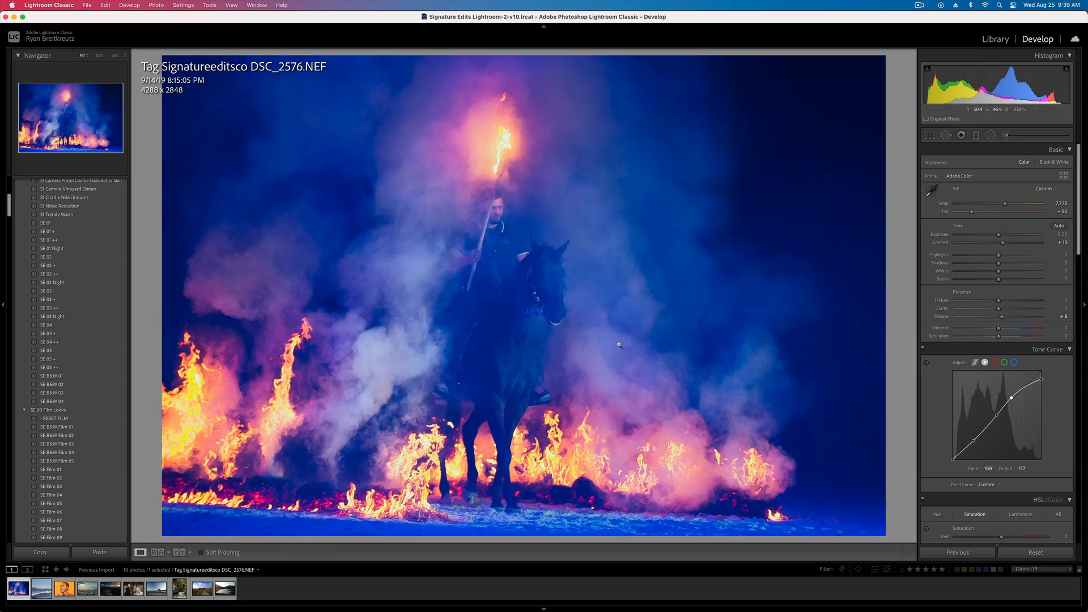
- Paint a new mask with the darkening exposure of -0.22 over the horse and rider using brush size 4
click(1007, 135)
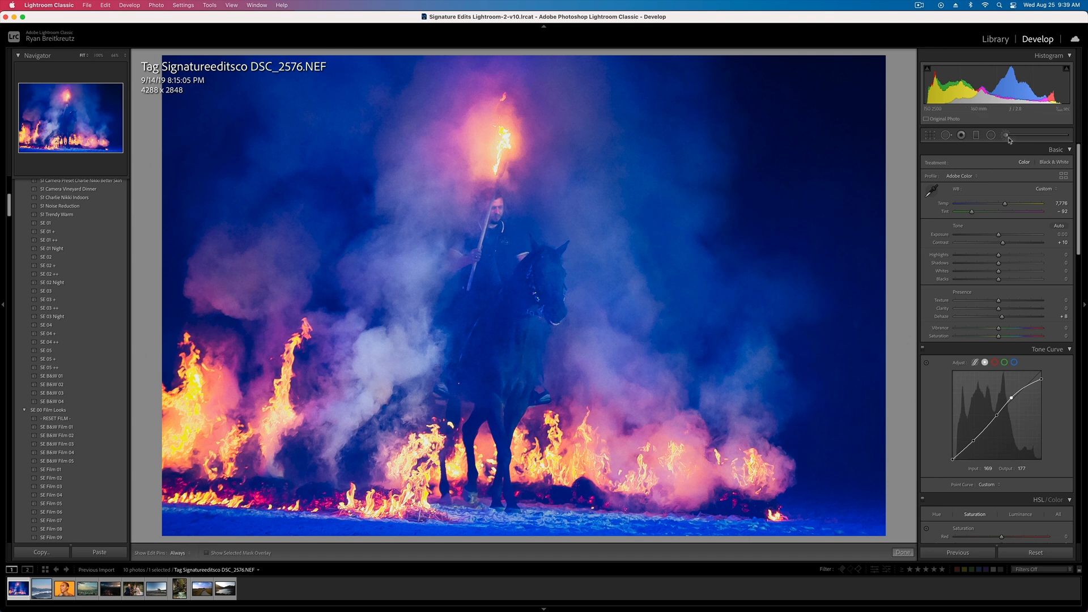
key(bracketleft)
key(bracketleft)
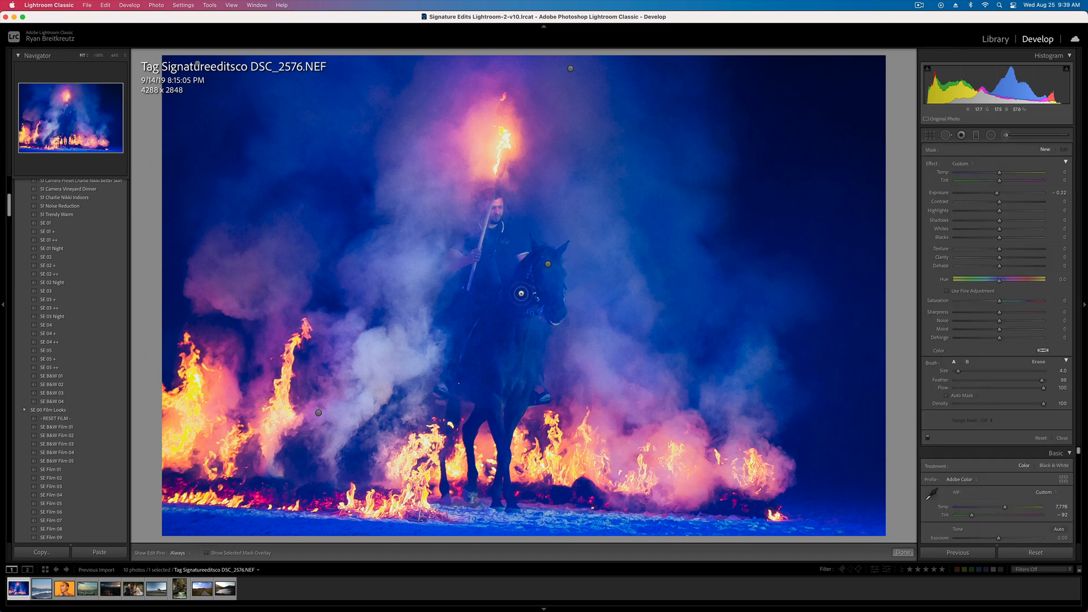
key(h)
mouse_move(509, 310)
mouse_down()
mouse_move(522, 316)
mouse_move(522, 337)
mouse_up()
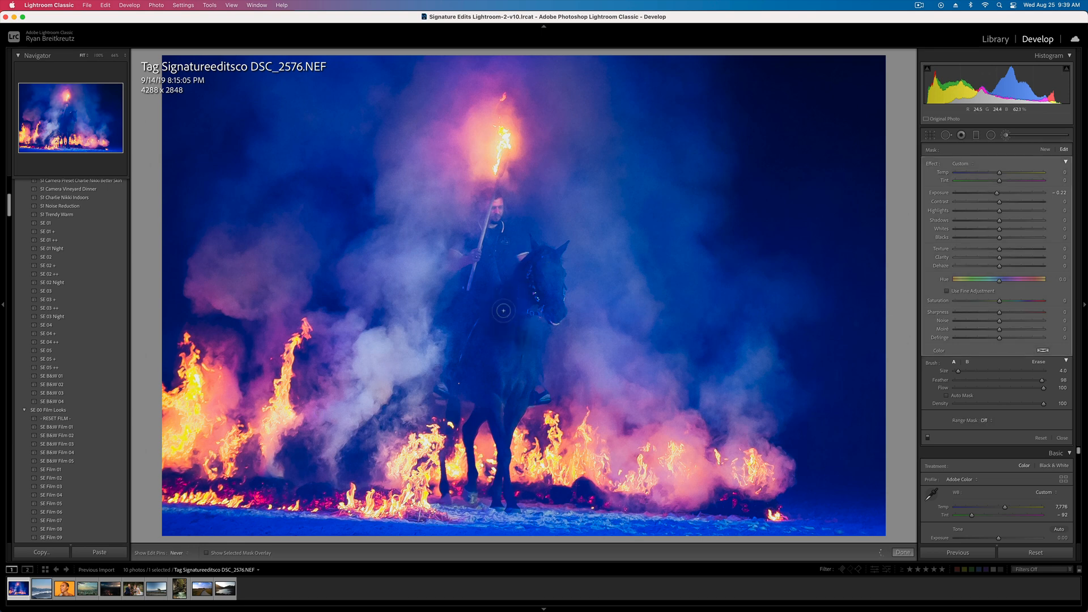
key(h)
key(h)
key(h)
key(h)
key(h)
key(h)
key(h)
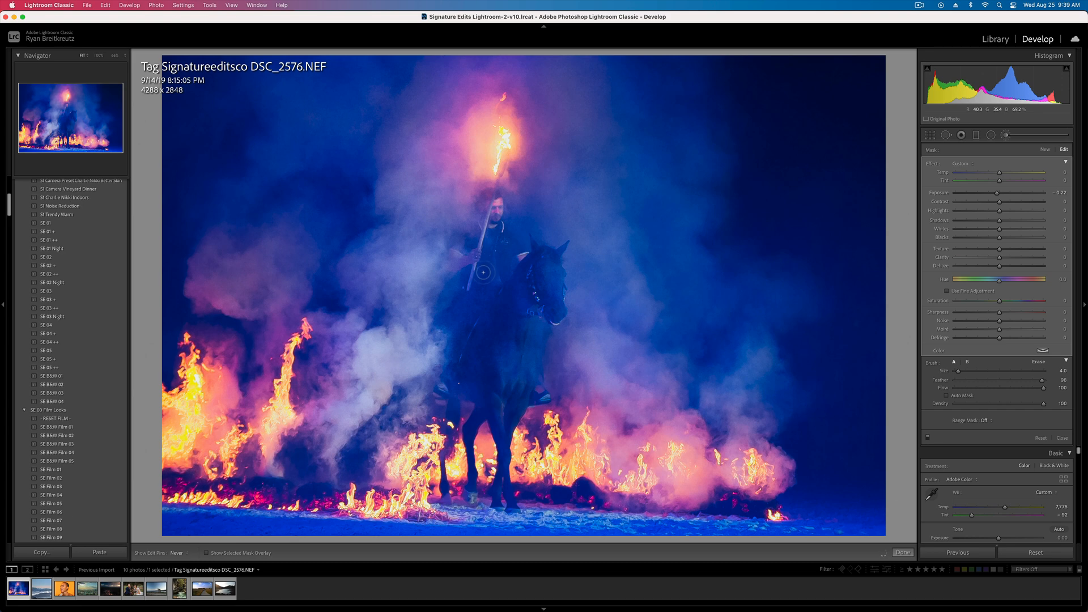
- Enlarge the brush to 5, compare the photo with and without the horse and rider mask, and close the brush
key(h)
key(h)
key(h)
key(bracketright)
key(h)
key(h)
key(BackSpace)
key(super+z)
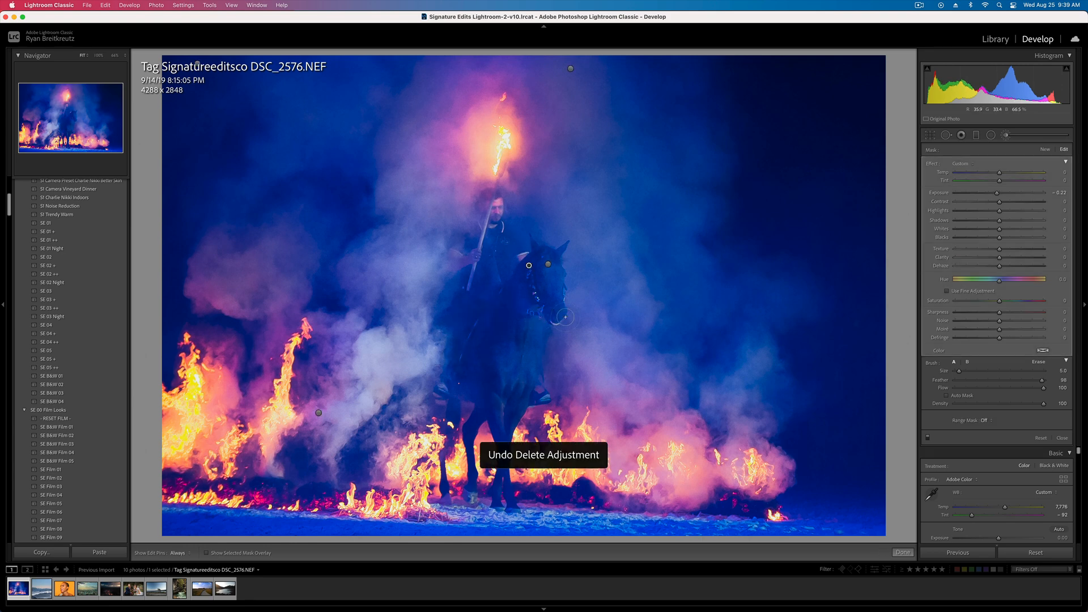
key(k)
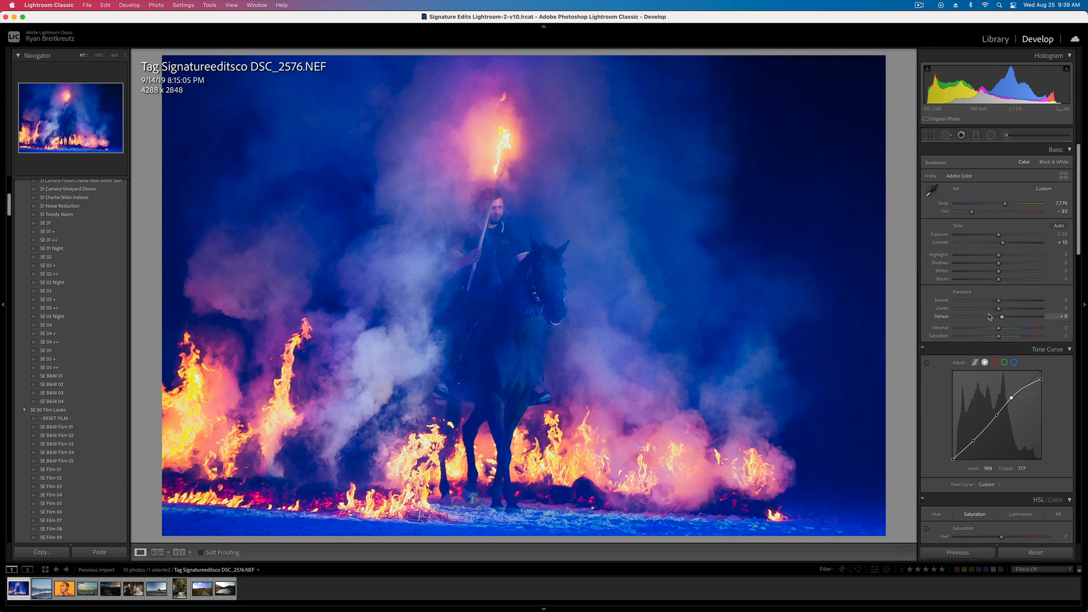
- Set the fire rider photo's blacks to -22 and highlights to +18, and lower its shadows slightly
drag(992, 281, 1007, 259)
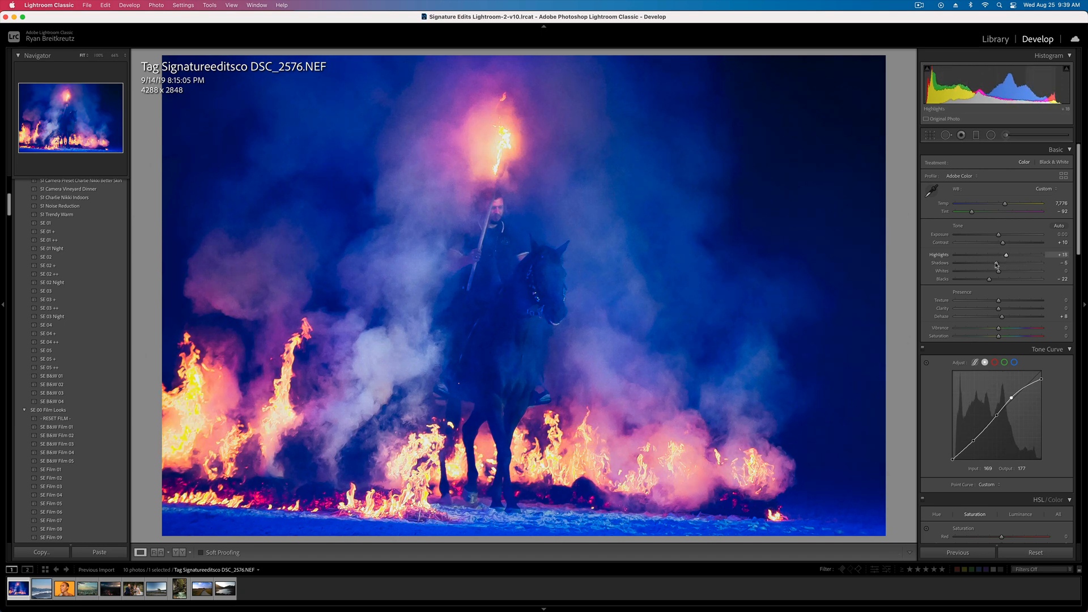
- Compare the edited fire rider photo with its original version repeatedly, at a reduced view and fitted to the window
click(629, 340)
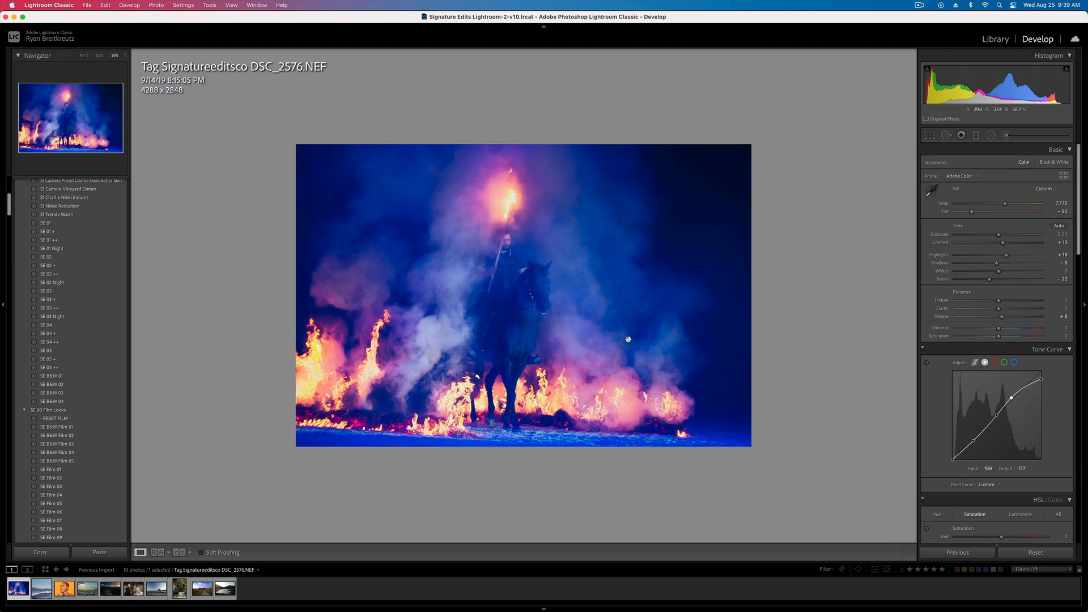
key(backslash)
key(backslash)
key(backslash)
key(backslash)
key(backslash)
key(backslash)
click(538, 352)
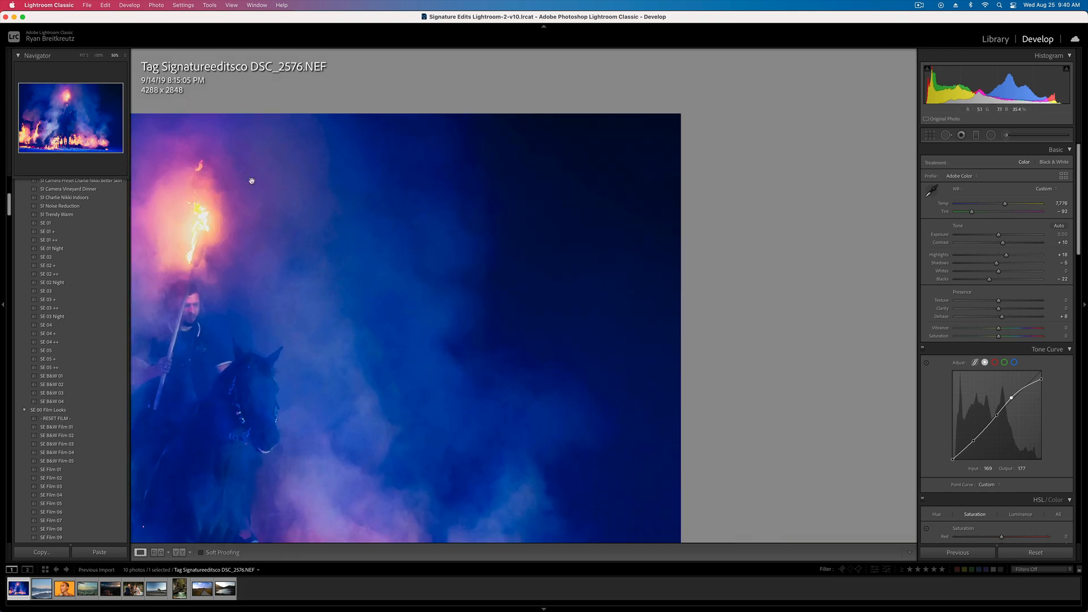
click(83, 55)
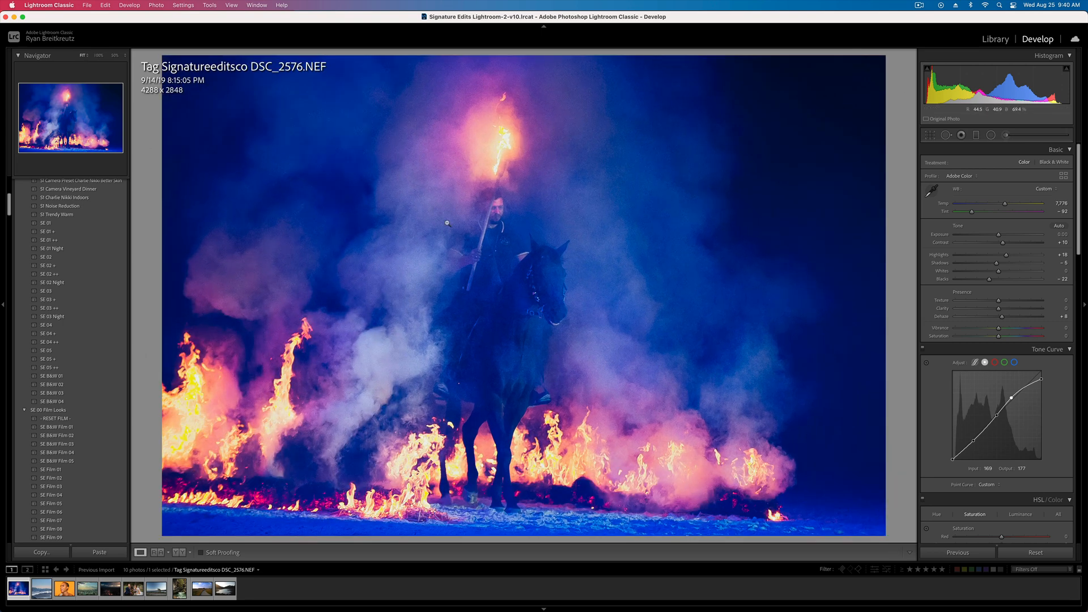
key(backslash)
key(backslash)
- Compare the fire rider photo with and without its sharpening and noise reduction adjustments
scroll(985, 392, down, 10)
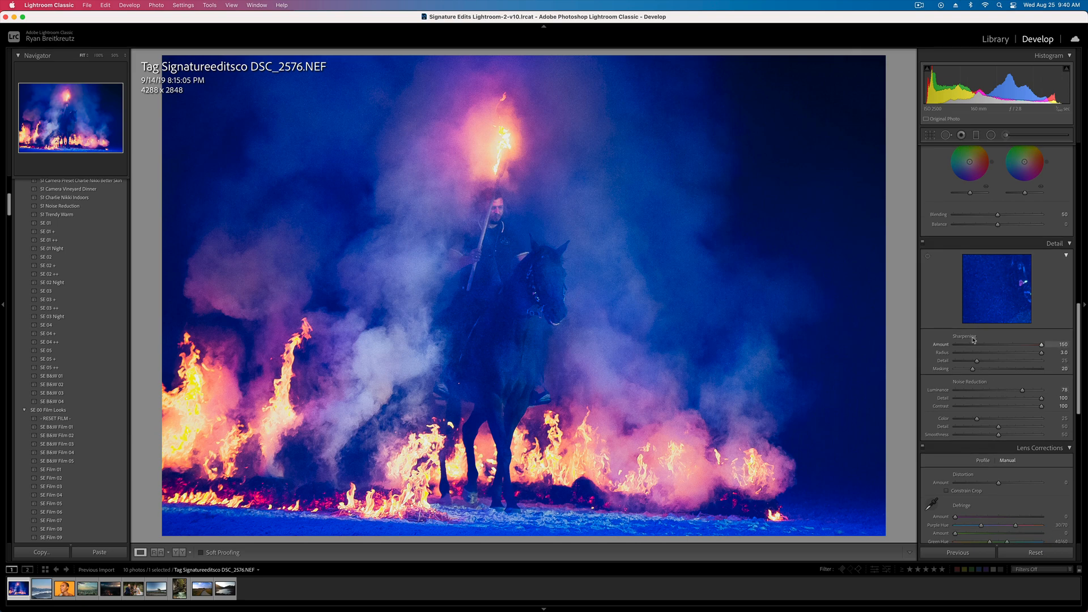
click(923, 244)
click(924, 244)
- Try a clarity of -25 on the fire rider photo and undo it
scroll(1015, 346, up, 10)
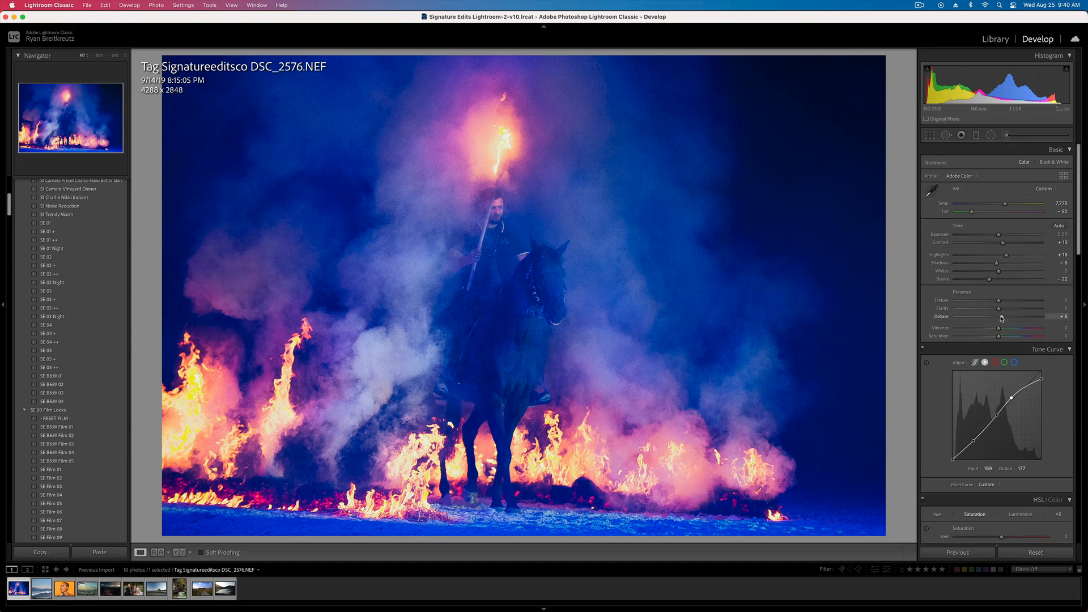
drag(998, 310, 988, 312)
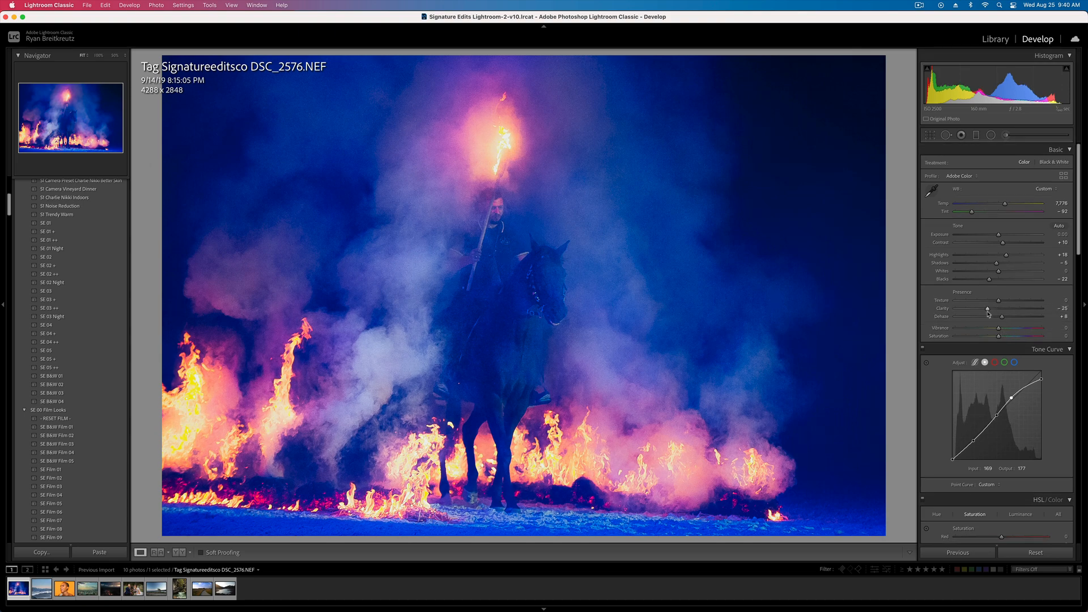
key(super+z)
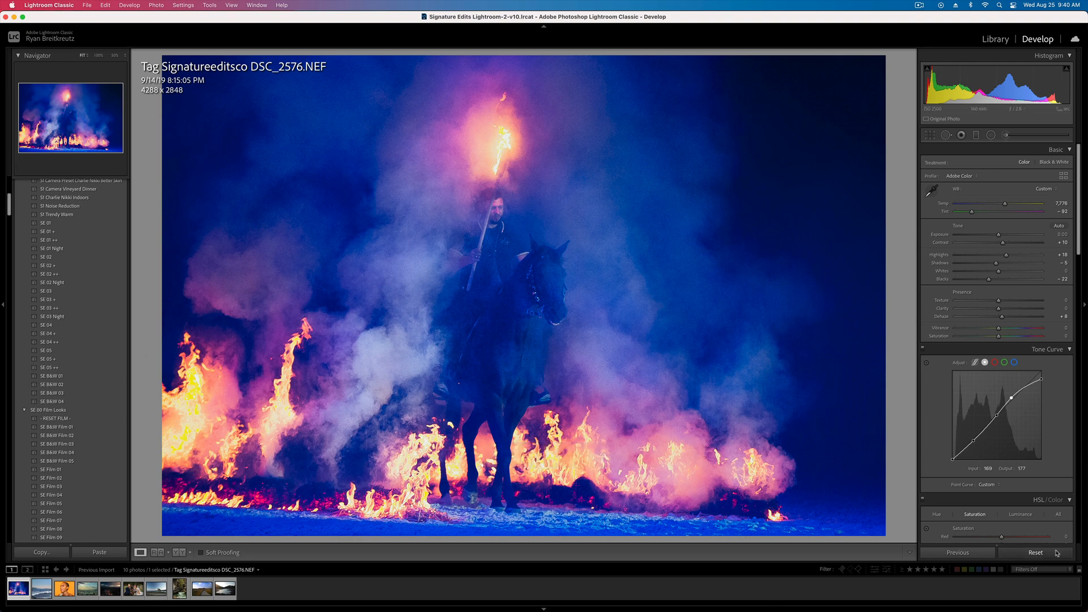
- Reset all edits on the fire rider photo and undo the reset to restore the finished look
click(1036, 552)
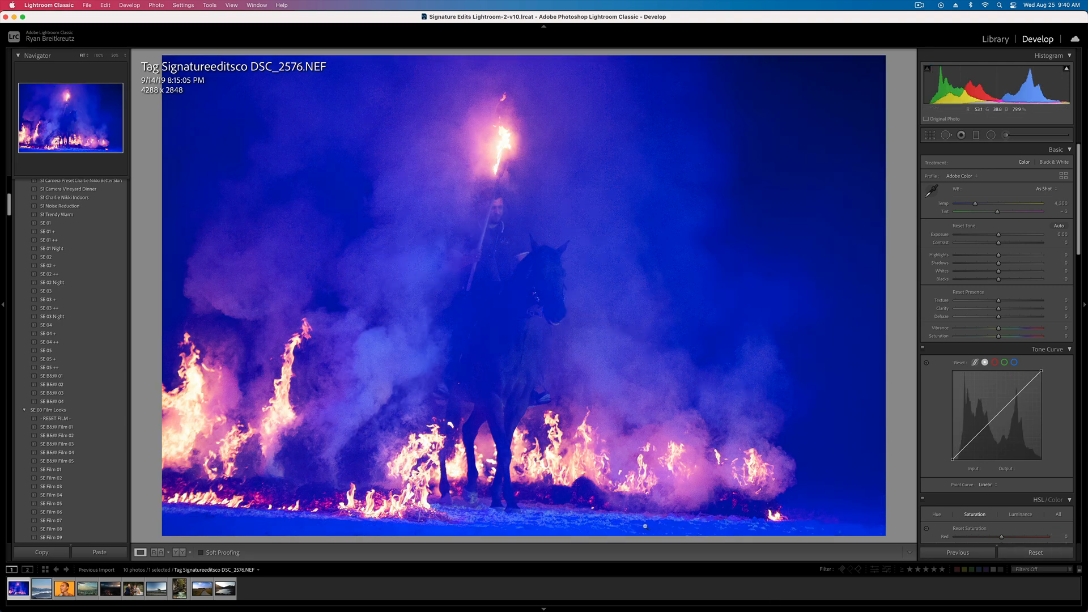
key(super+z)
key(super+z)
key(super+shift+z)
key(super+z)
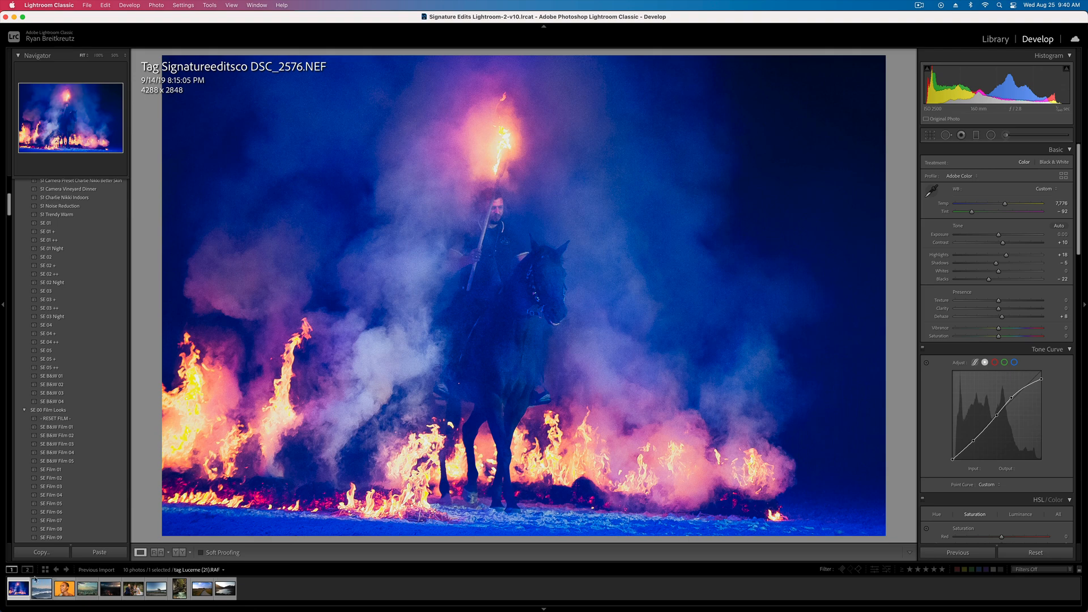
- Open the Dewy Skin Preset portrait of the laughing woman on the orange background for editing
click(44, 597)
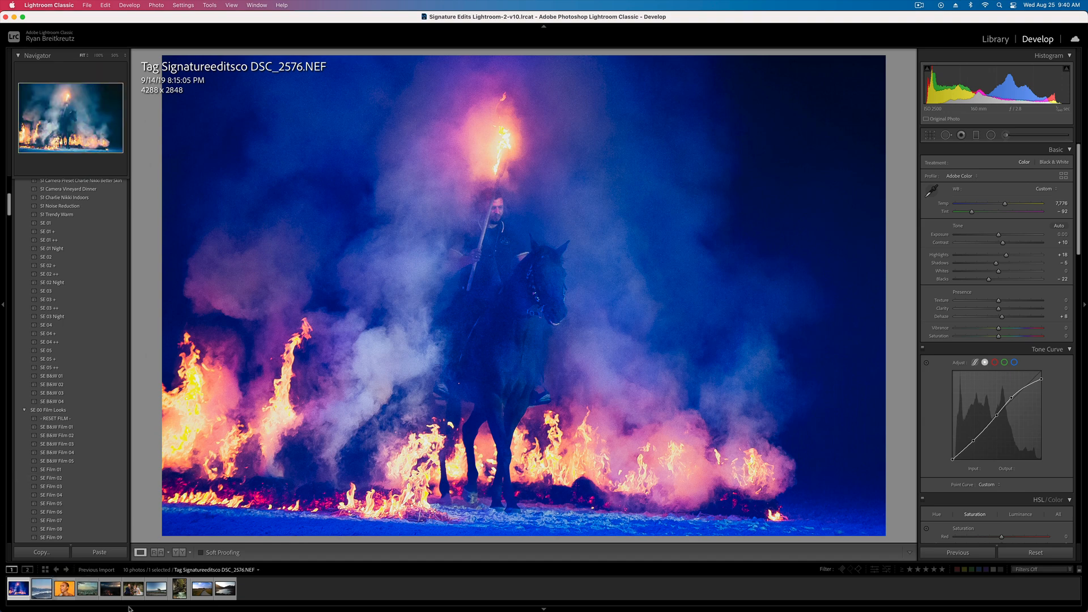
click(65, 589)
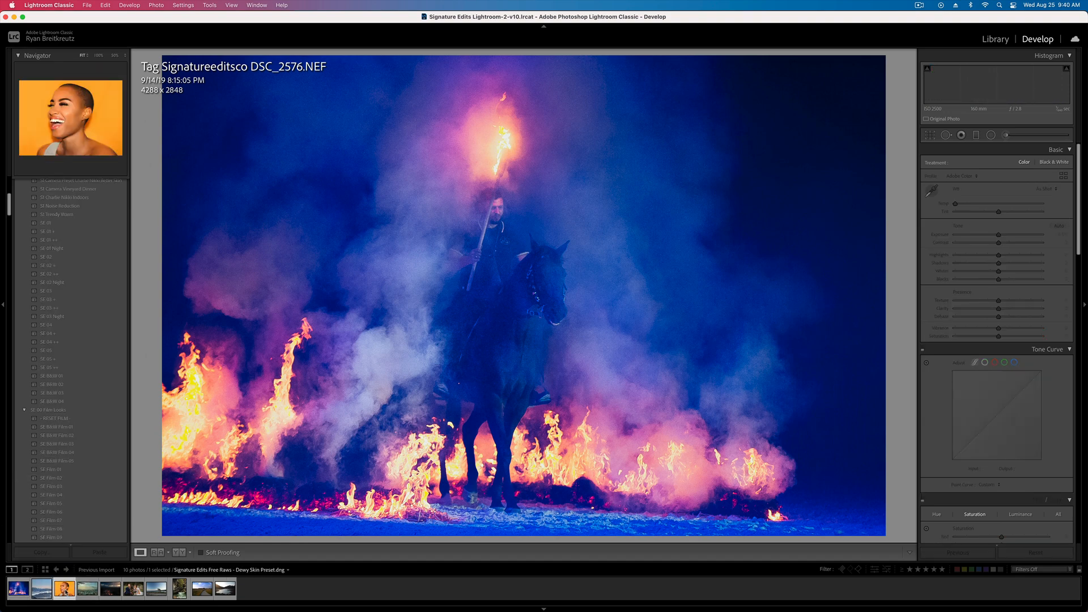